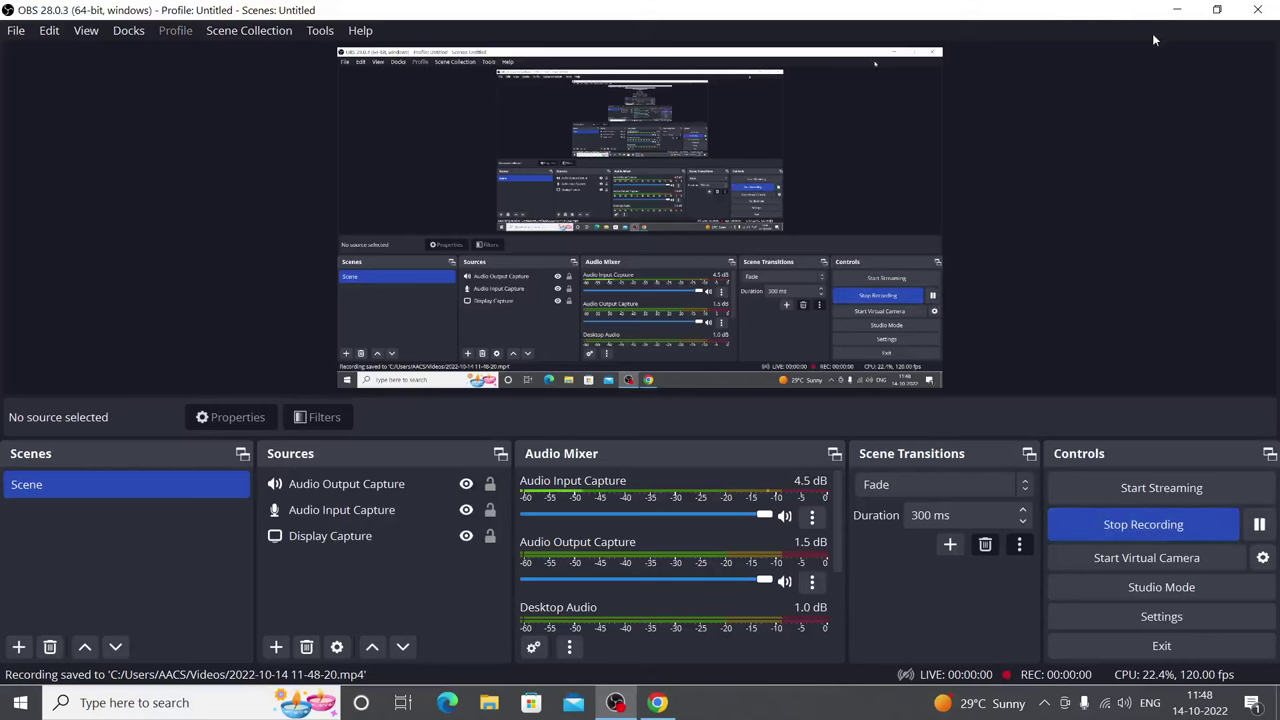
Step: Minimize OBS Studio so the playtubescript.com landing page is visible
{"action": "left_click", "coordinate": [1178, 12]}
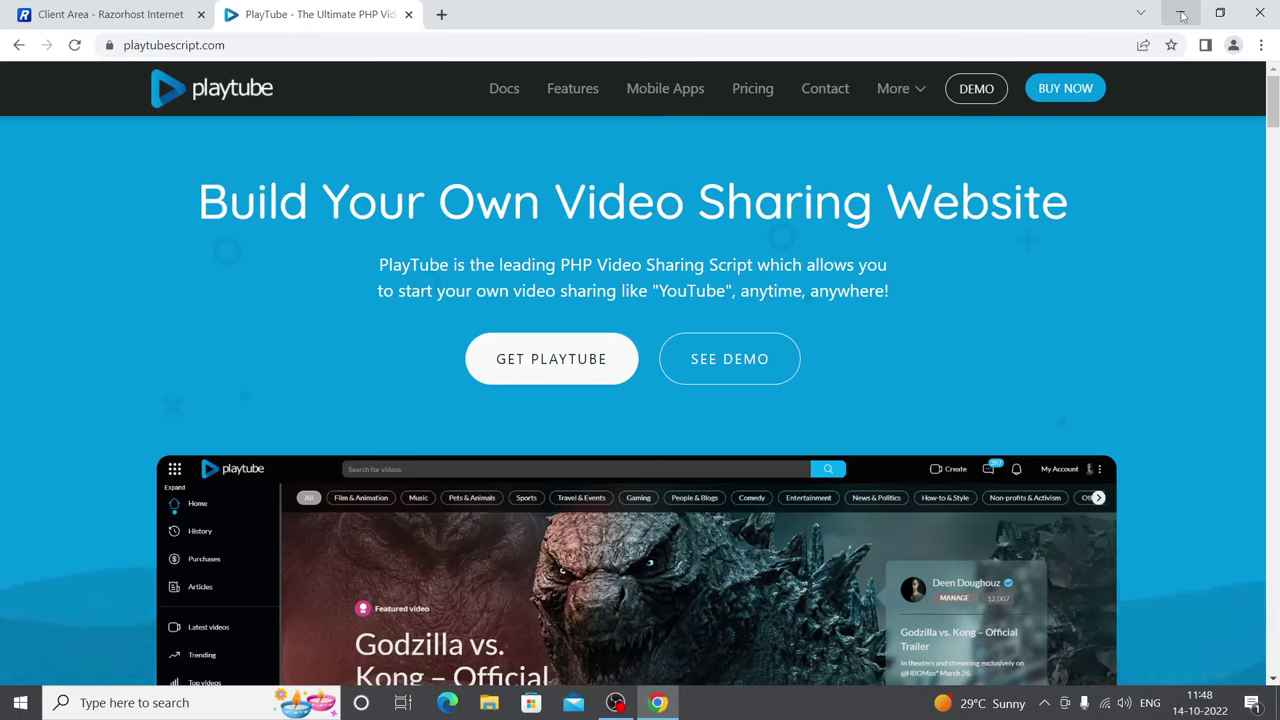
{"action": "scroll", "coordinate": [1170, 250], "scroll_direction": "down", "scroll_amount": 4}
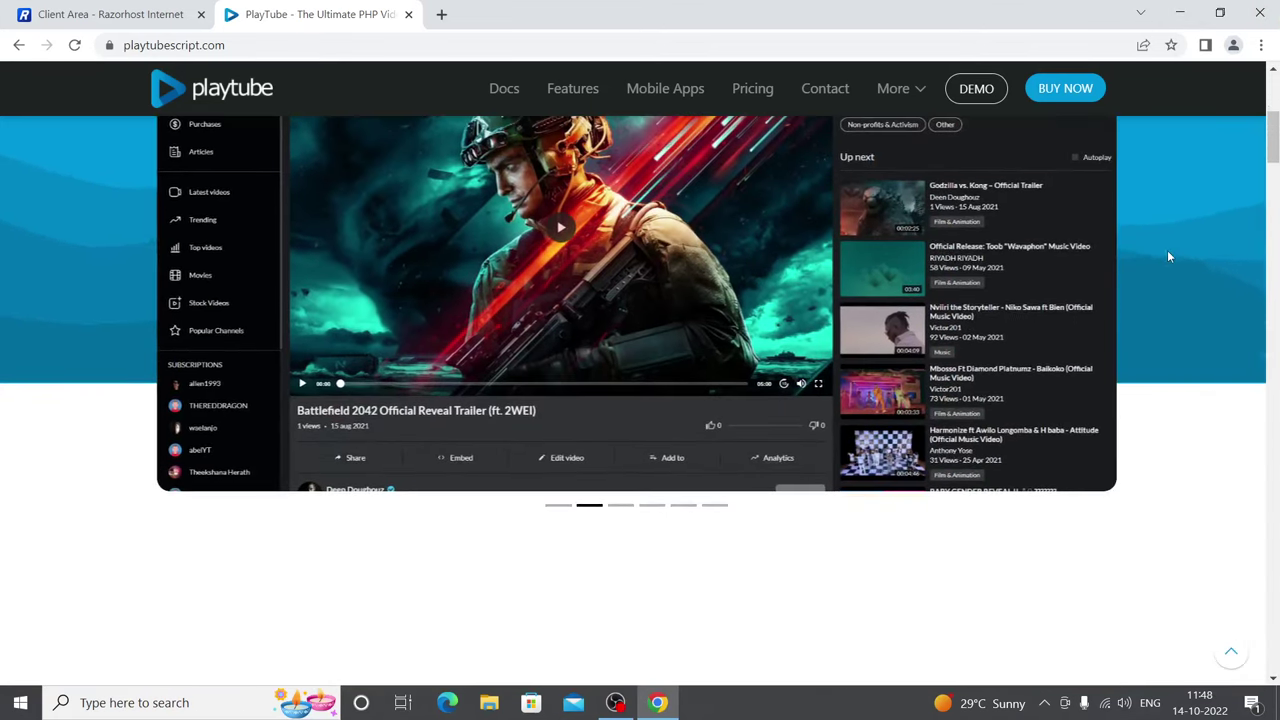
{"action": "scroll", "coordinate": [1165, 262], "scroll_direction": "up", "scroll_amount": 3}
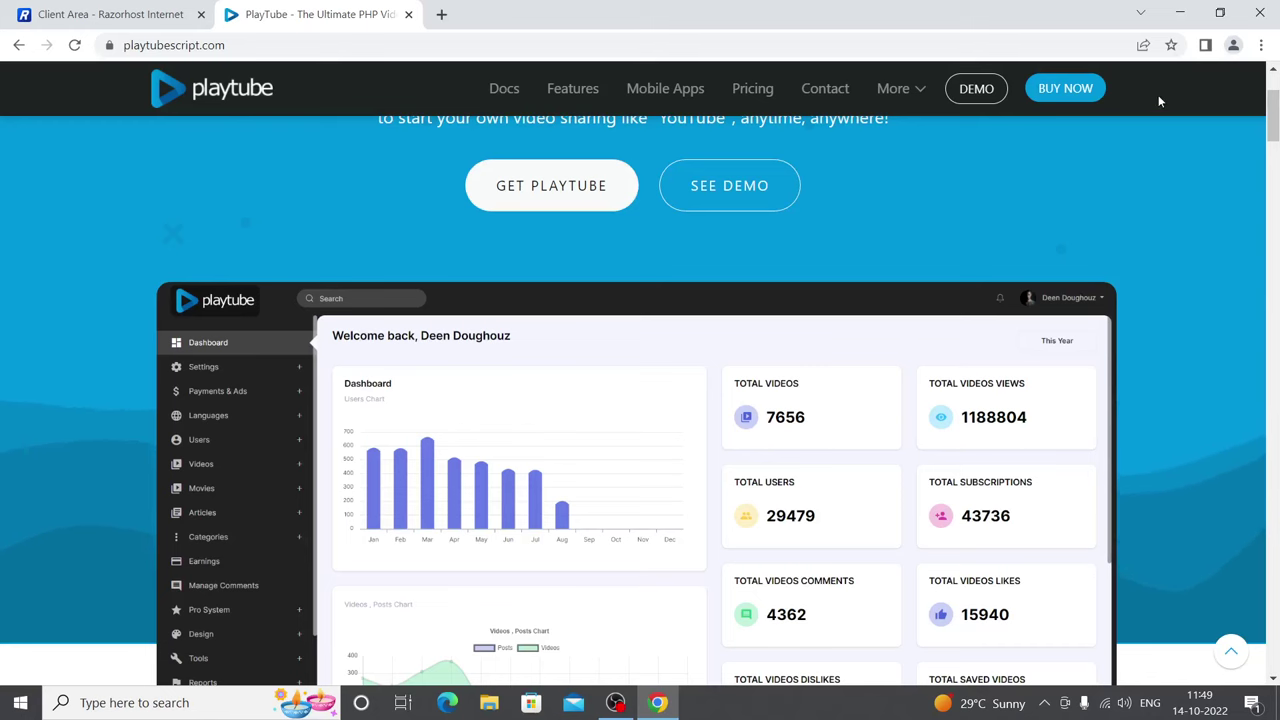
{"action": "scroll", "coordinate": [1034, 313], "scroll_direction": "up", "scroll_amount": 2}
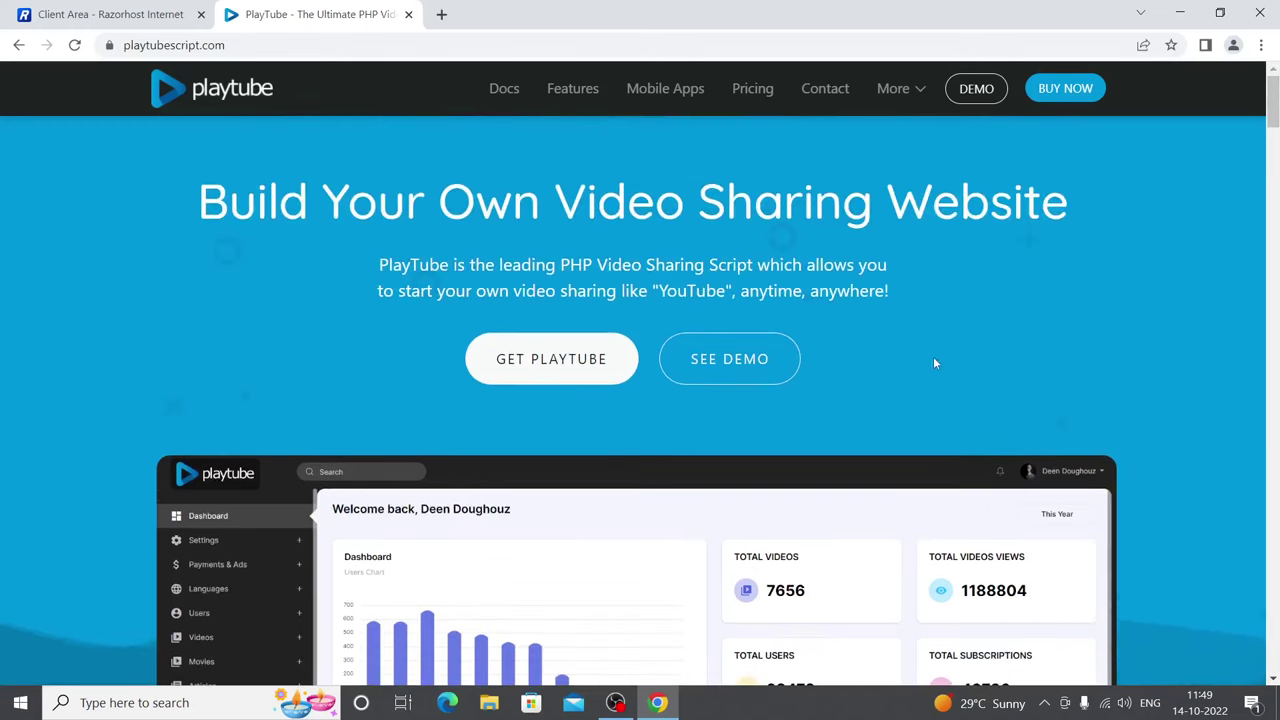
{"action": "scroll", "coordinate": [617, 371], "scroll_direction": "down", "scroll_amount": 3}
{"action": "scroll", "coordinate": [727, 368], "scroll_direction": "down", "scroll_amount": 1}
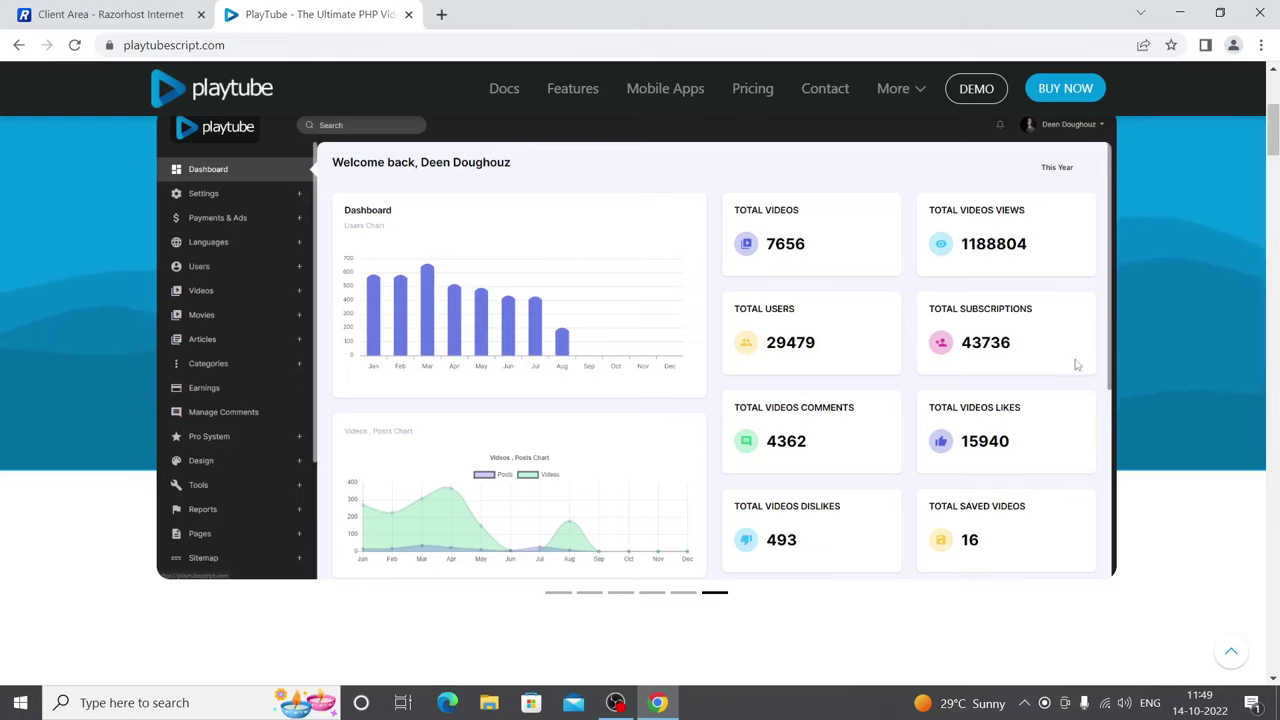
{"action": "scroll", "coordinate": [1168, 305], "scroll_direction": "up", "scroll_amount": 2}
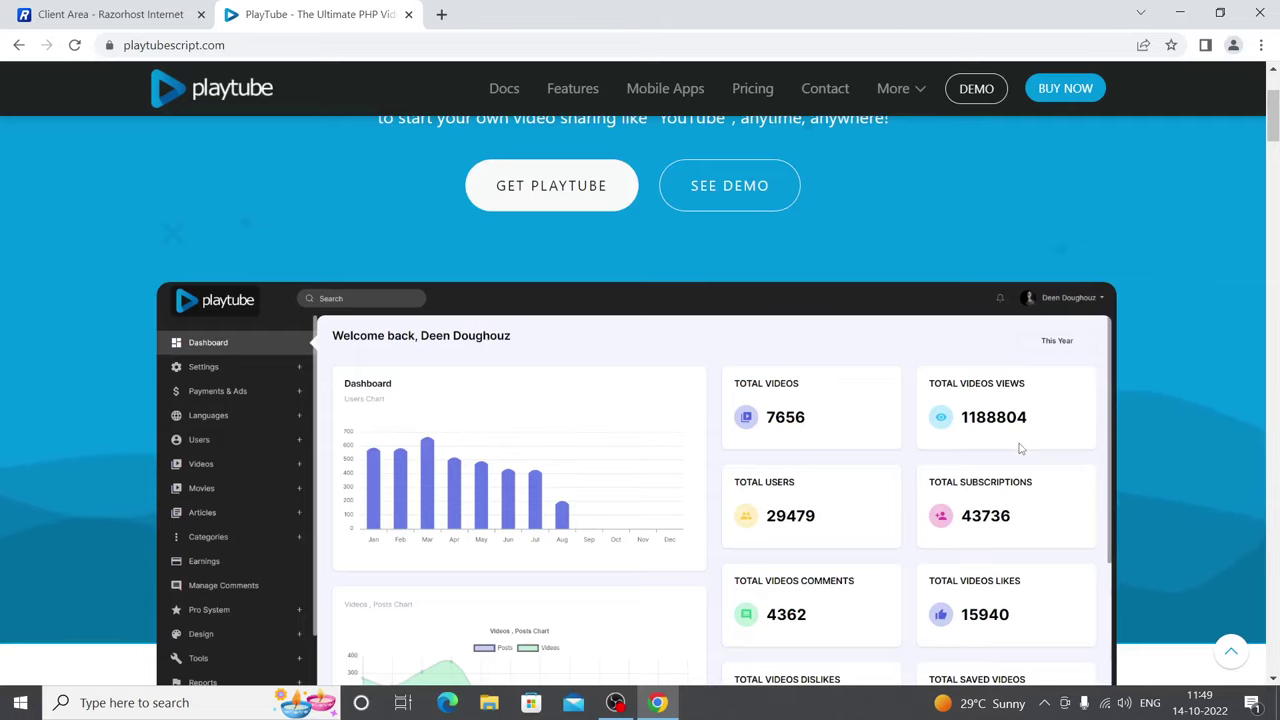
{"action": "scroll", "coordinate": [900, 450], "scroll_direction": "down", "scroll_amount": 2}
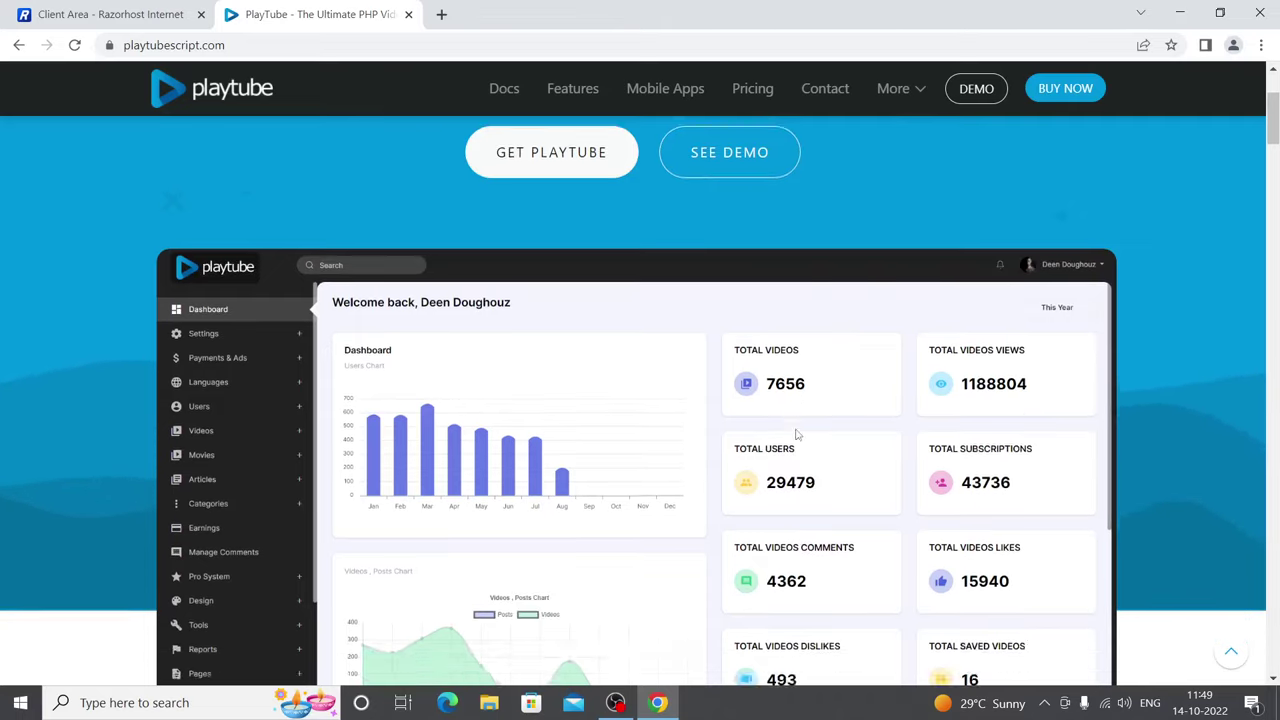
Step: Flip the product-page preview from the home slide to the dark channel analytics dashboard slide
{"action": "left_click", "coordinate": [684, 593]}
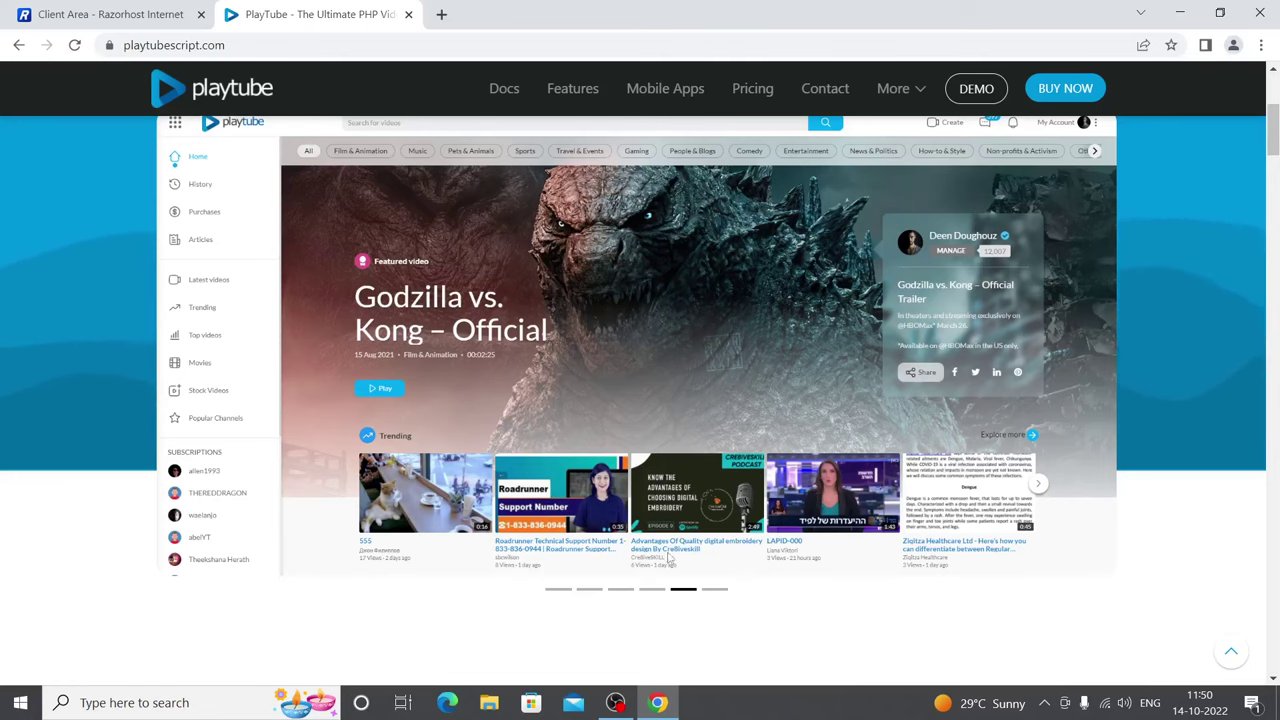
{"action": "left_click", "coordinate": [649, 590]}
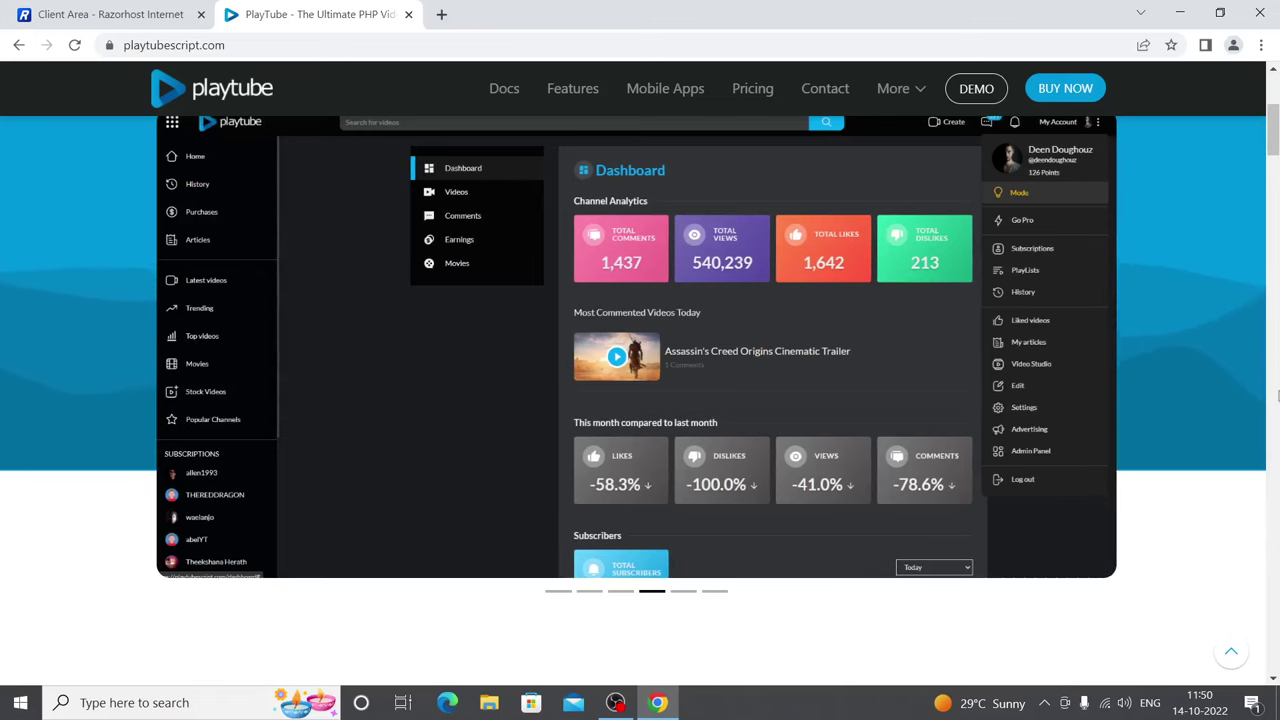
{"action": "scroll", "coordinate": [1273, 128], "scroll_direction": "up", "scroll_amount": 1}
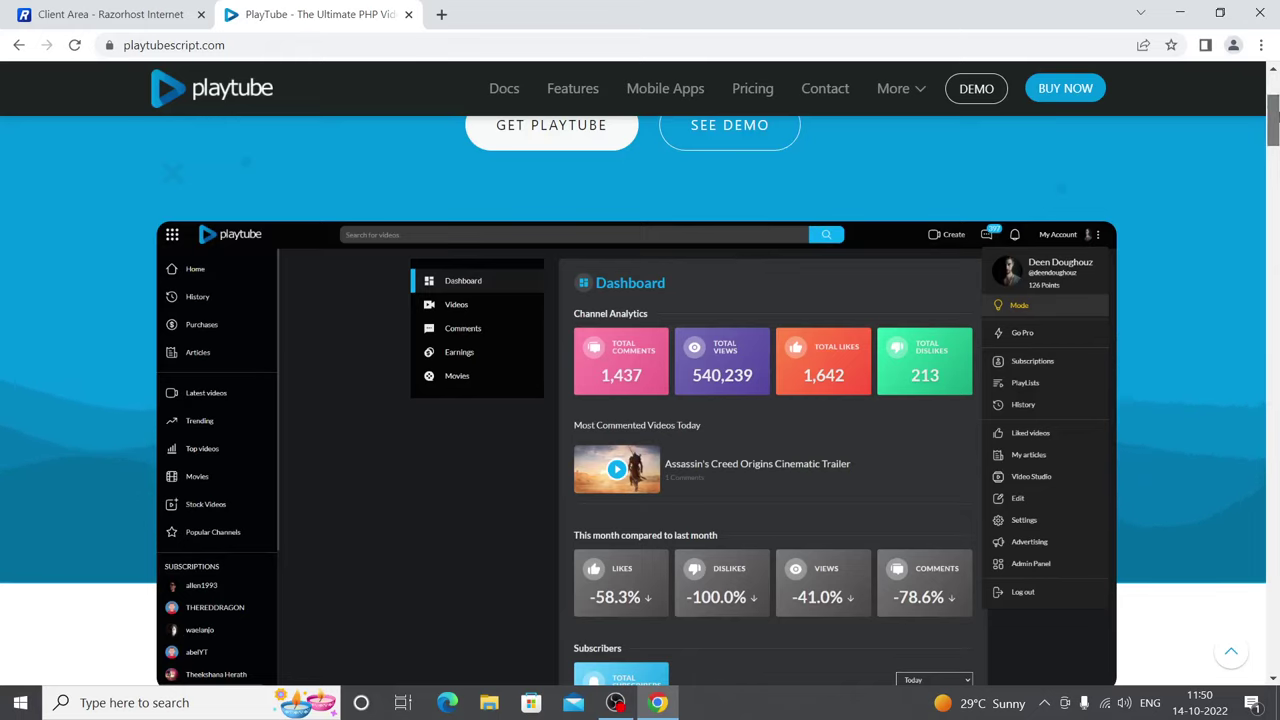
{"action": "scroll", "coordinate": [1271, 118], "scroll_direction": "down", "scroll_amount": 1}
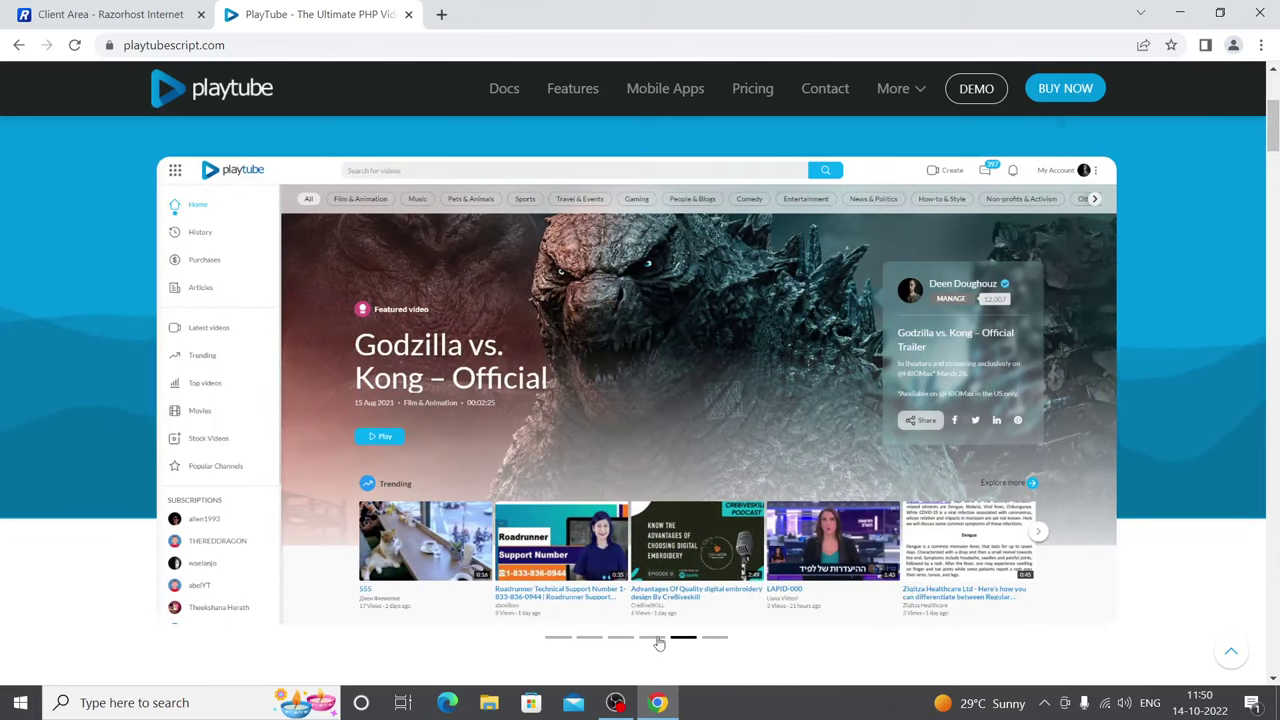
{"action": "left_click", "coordinate": [655, 637]}
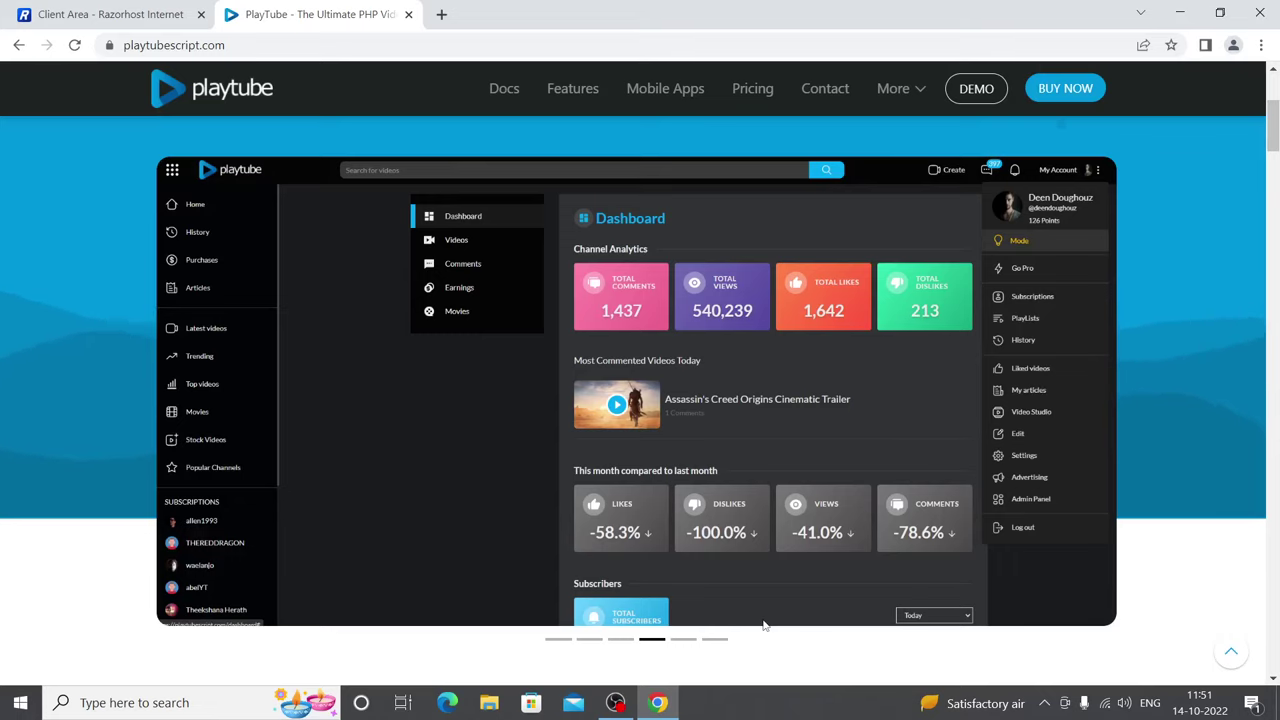
Step: Preview the channel page and Battlefield video slides in the product mockup
{"action": "scroll", "coordinate": [763, 622], "scroll_direction": "down", "scroll_amount": 1}
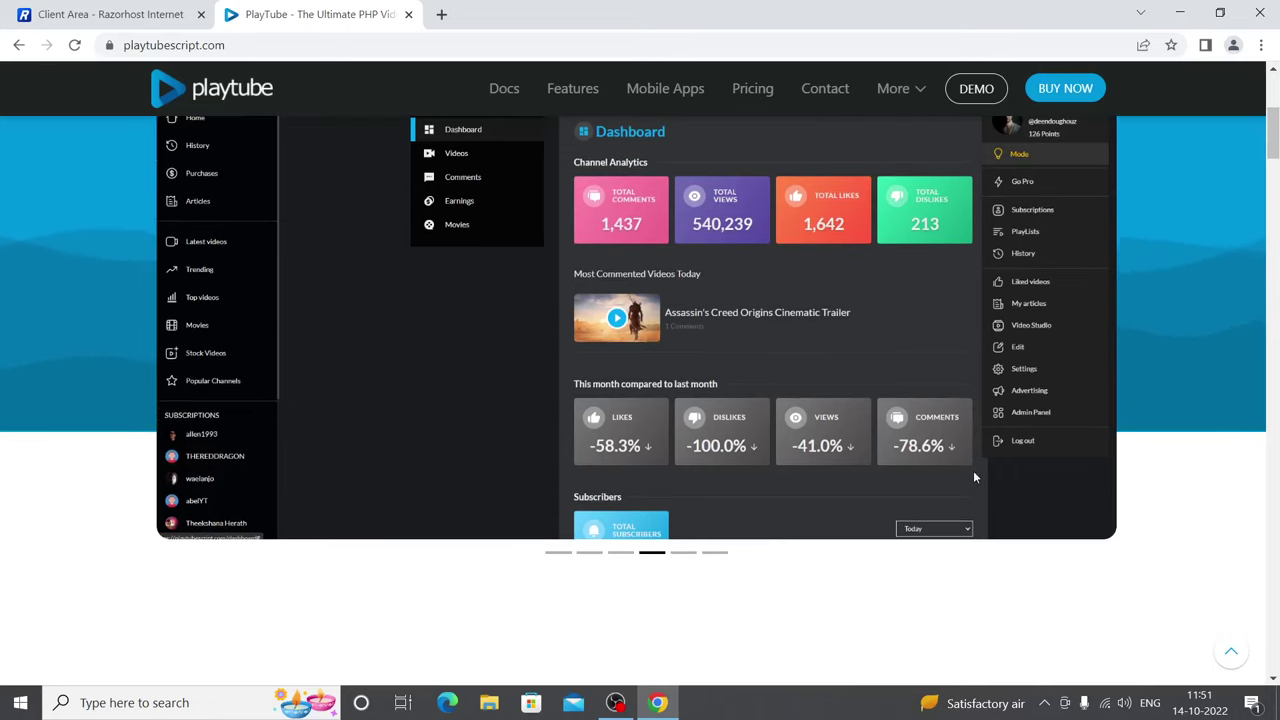
{"action": "left_click", "coordinate": [624, 566]}
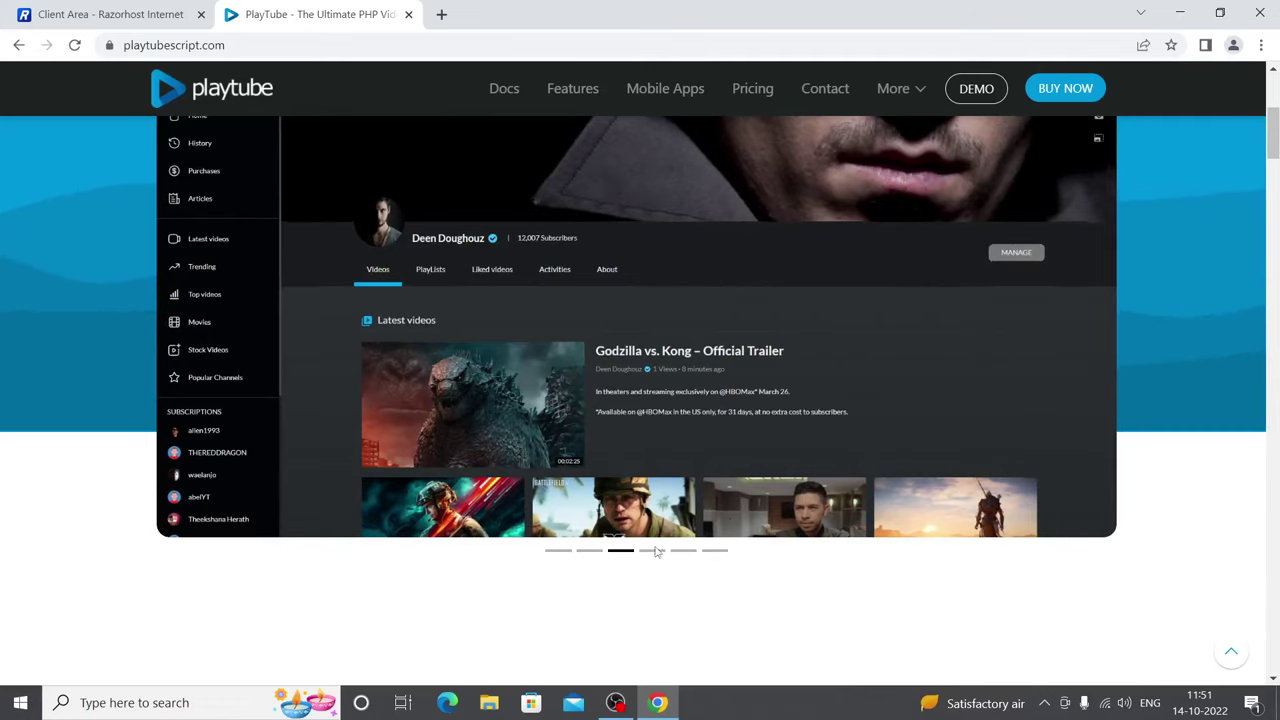
{"action": "scroll", "coordinate": [660, 539], "scroll_direction": "up", "scroll_amount": 2}
{"action": "scroll", "coordinate": [661, 522], "scroll_direction": "down", "scroll_amount": 3}
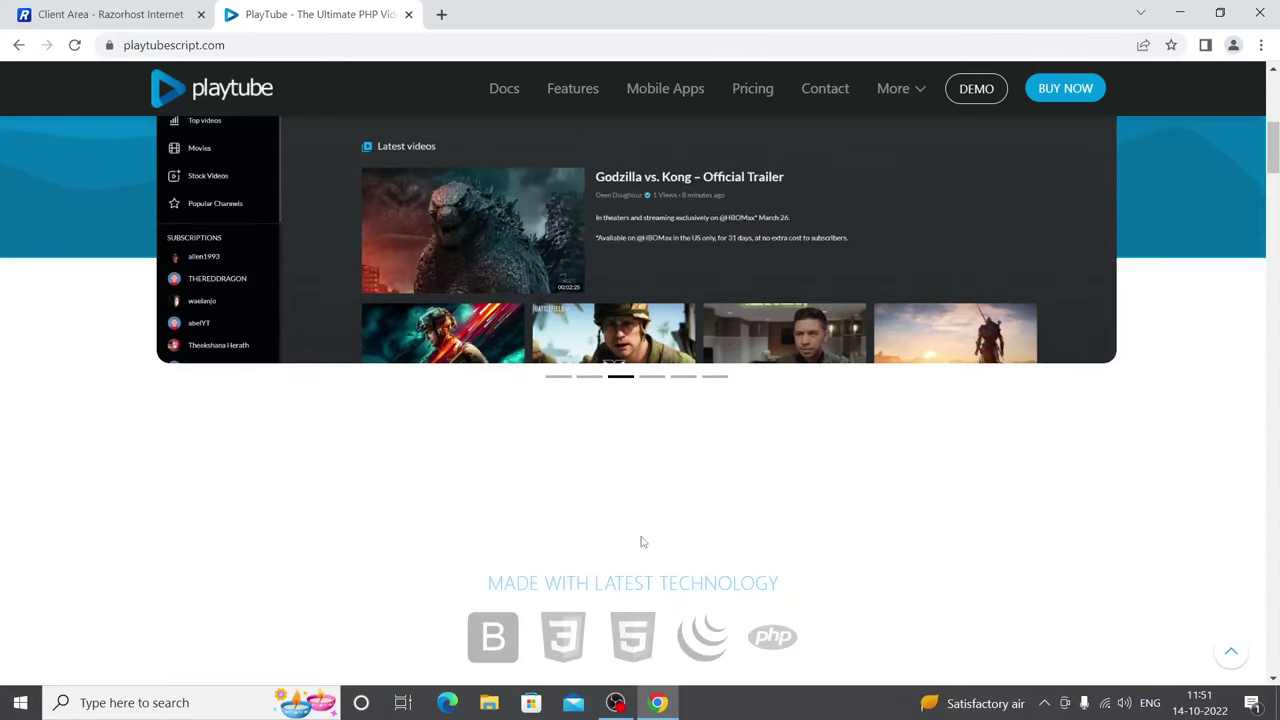
{"action": "left_click", "coordinate": [590, 378]}
Step: Scroll back to the top and reload playtubescript.com with F5
{"action": "scroll", "coordinate": [591, 386], "scroll_direction": "down", "scroll_amount": 3}
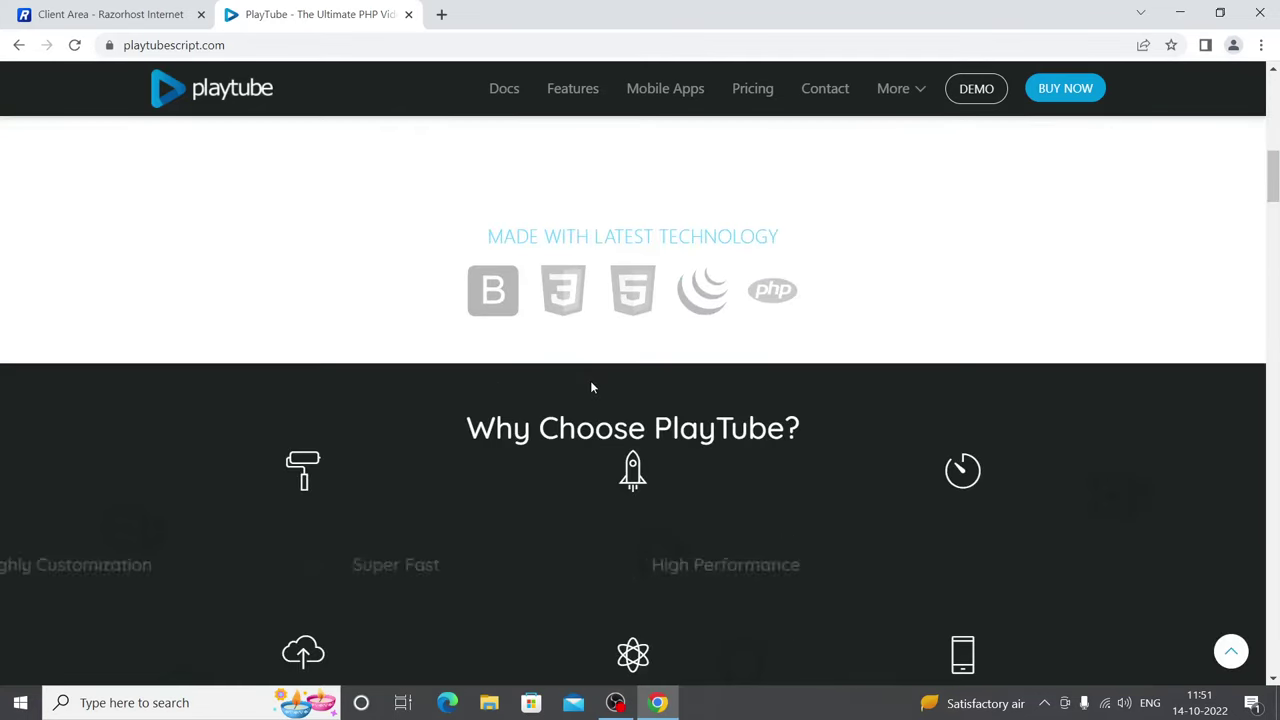
{"action": "scroll", "coordinate": [591, 386], "scroll_direction": "up", "scroll_amount": 2}
{"action": "scroll", "coordinate": [591, 386], "scroll_direction": "up", "scroll_amount": 3}
{"action": "scroll", "coordinate": [591, 387], "scroll_direction": "up", "scroll_amount": 3}
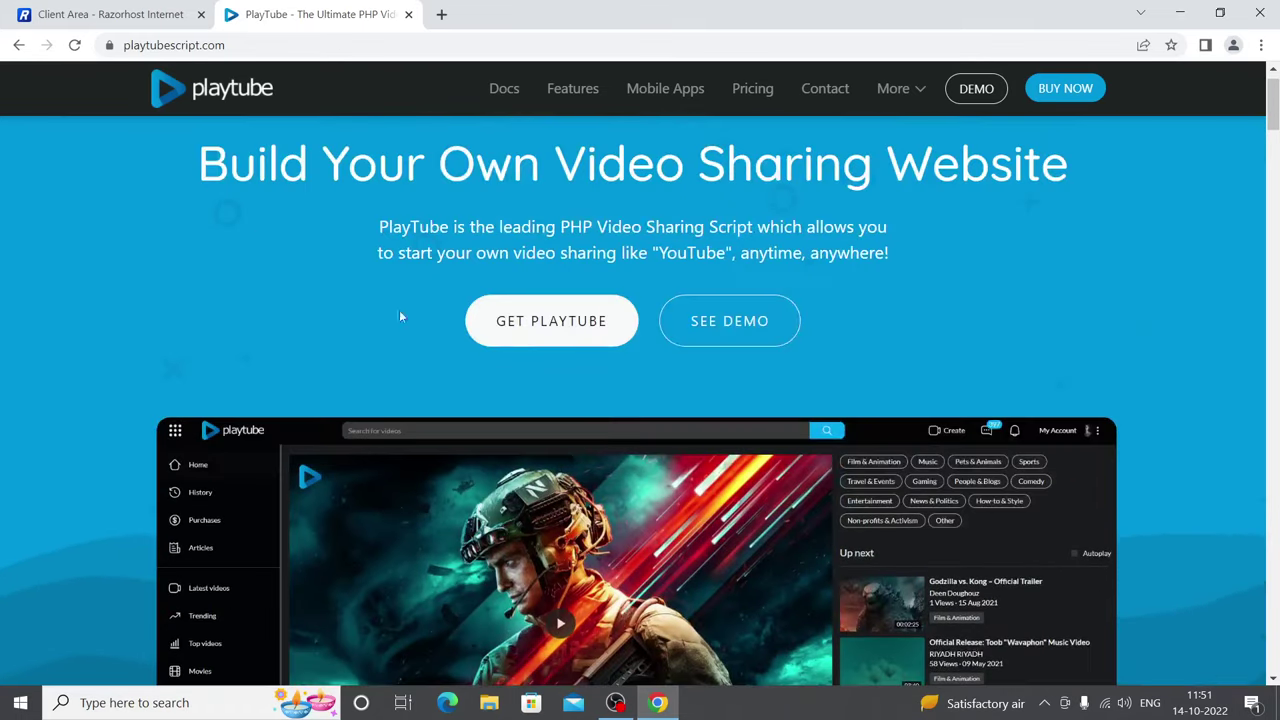
{"action": "key", "text": "F5"}
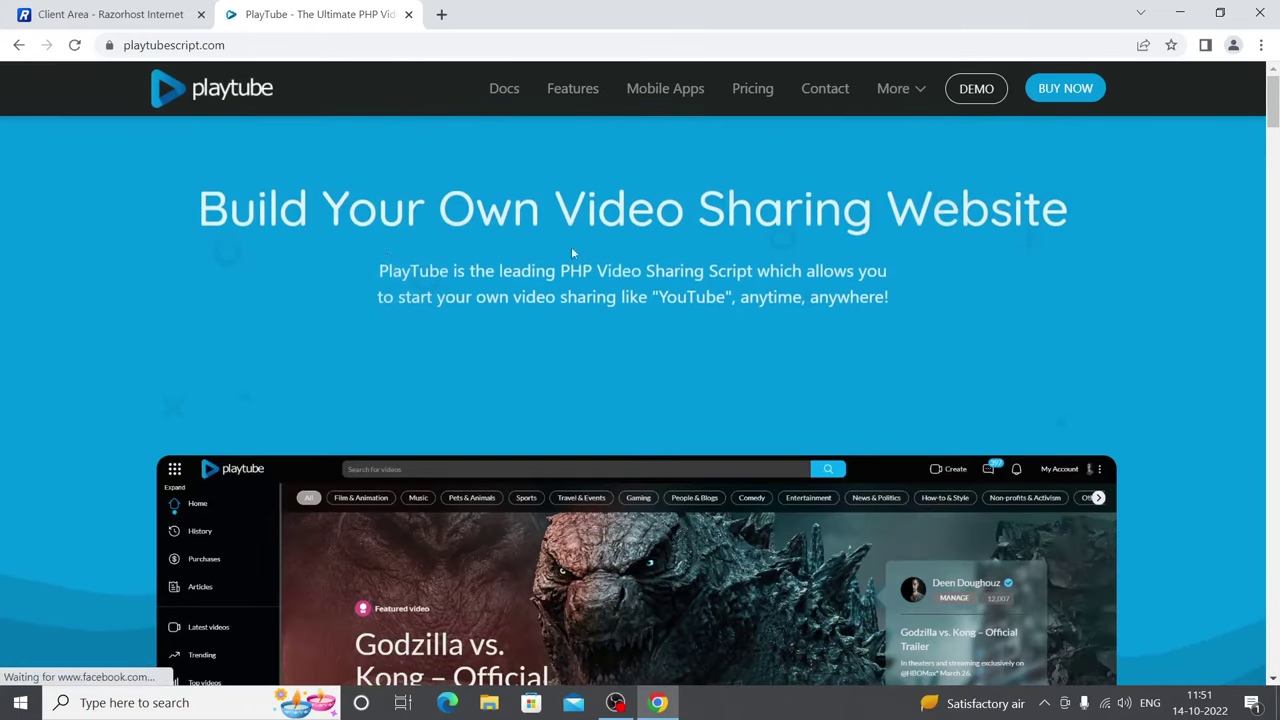
Step: Open the PlayTube live demo, set it to English, and activate the YouPlay theme
{"action": "left_click", "coordinate": [720, 352]}
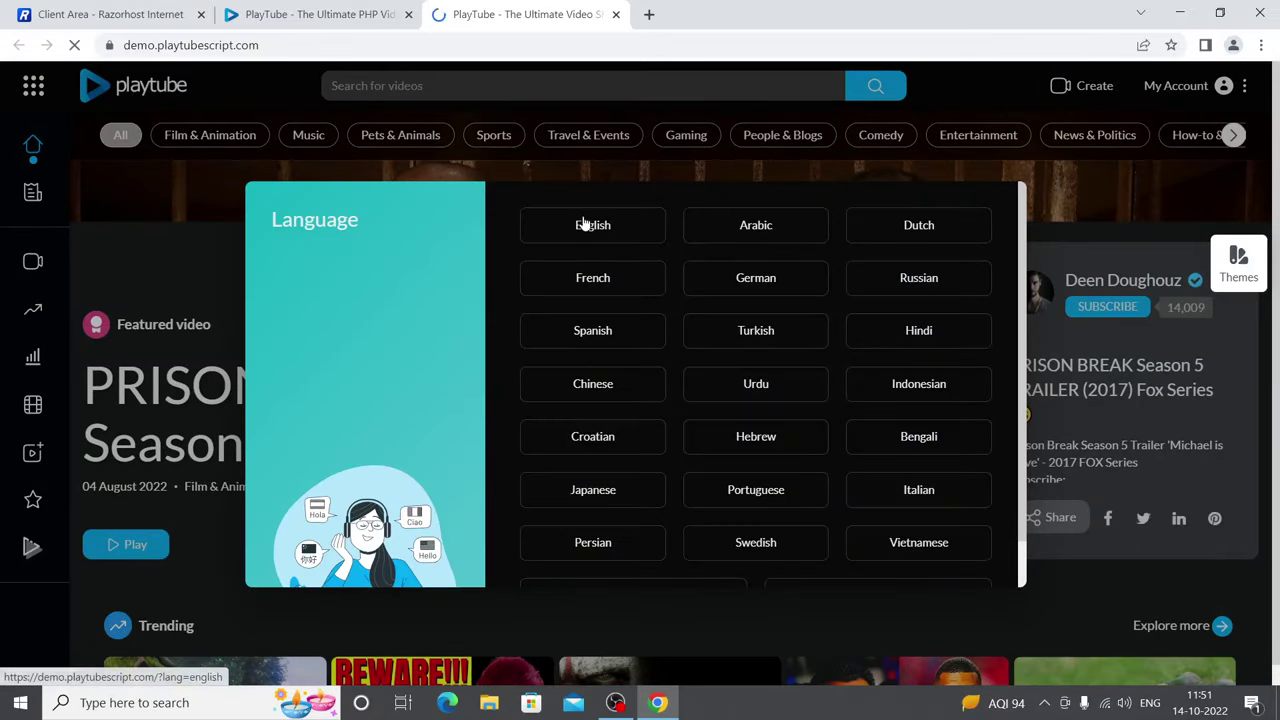
{"action": "scroll", "coordinate": [603, 225], "scroll_direction": "up", "scroll_amount": 2}
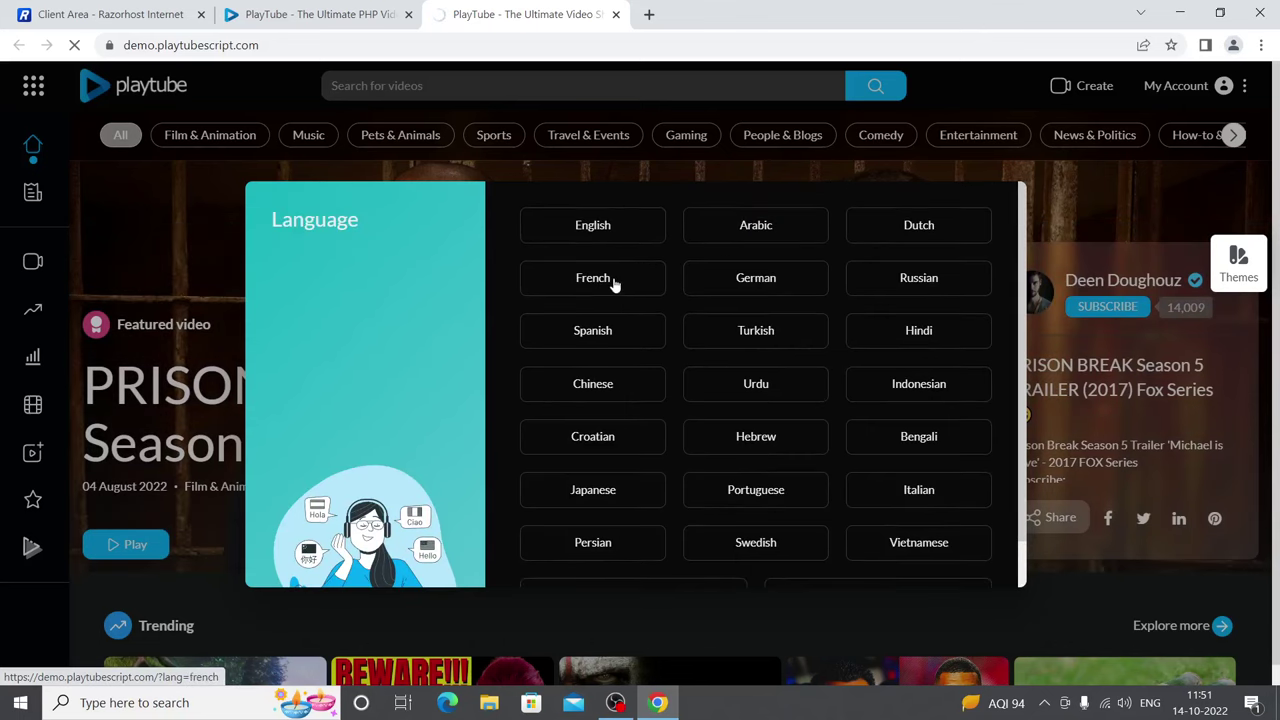
{"action": "left_click", "coordinate": [602, 228]}
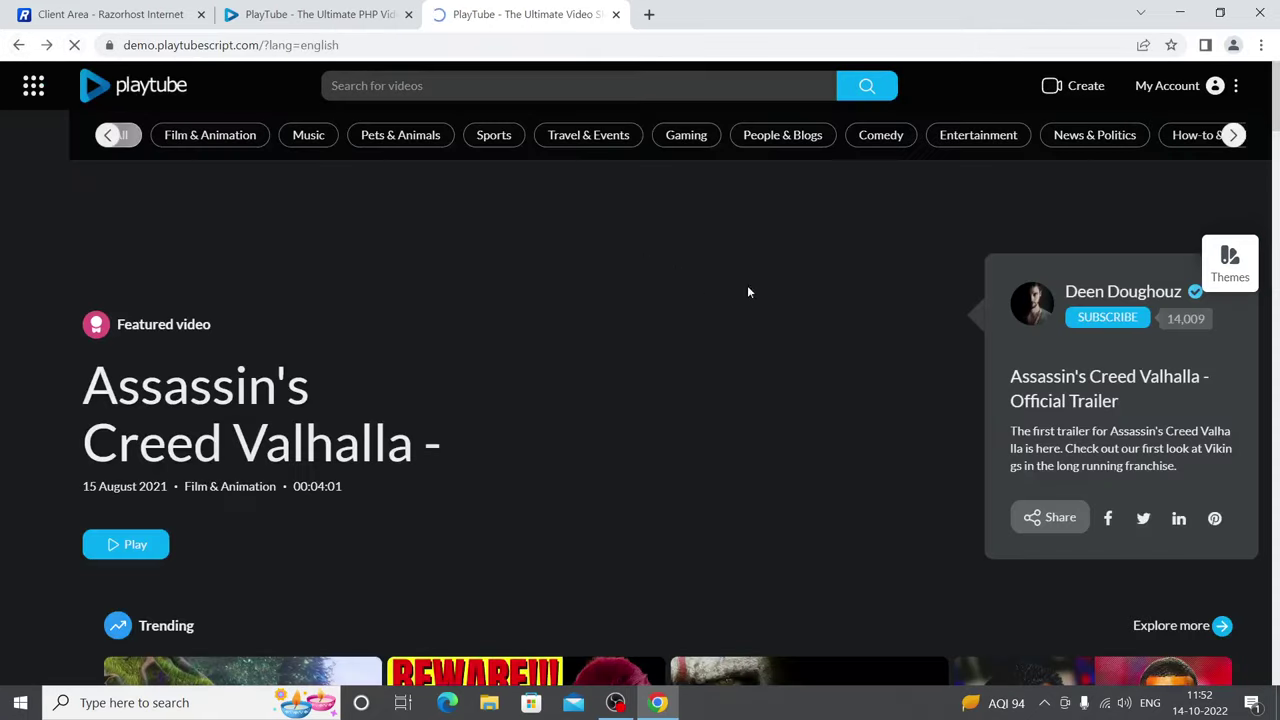
{"action": "left_click", "coordinate": [1236, 280]}
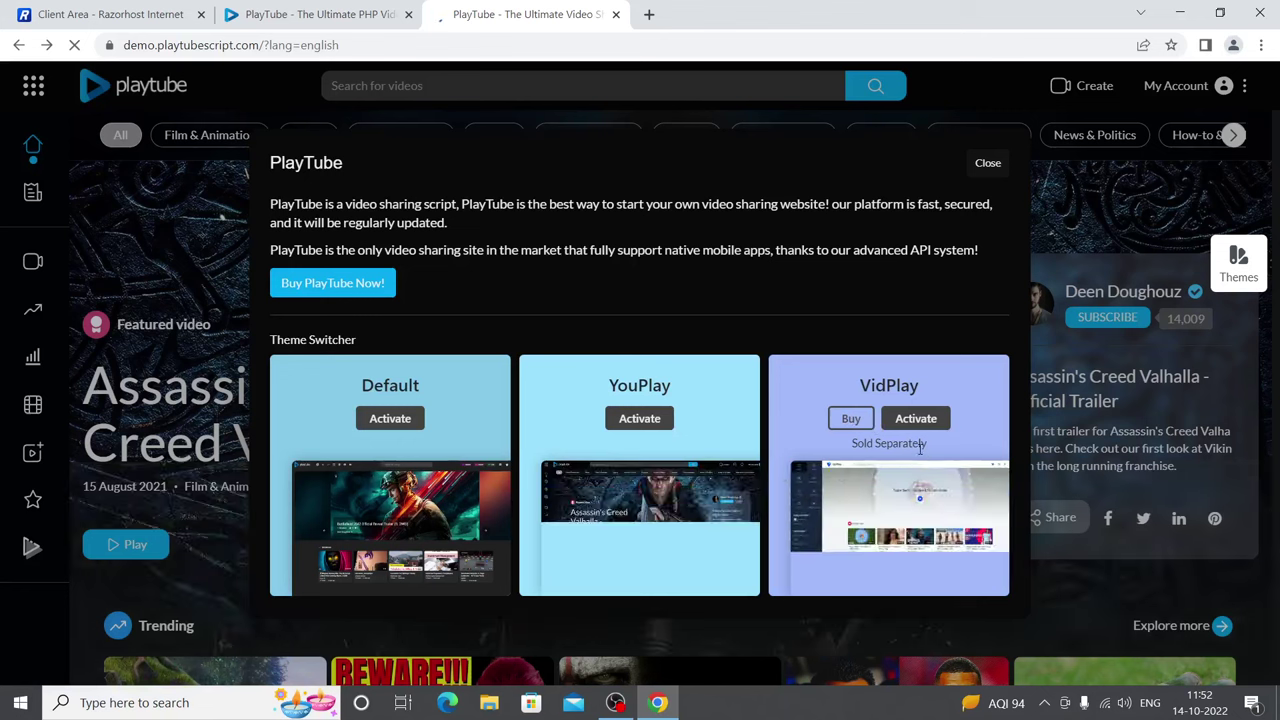
{"action": "left_click", "coordinate": [643, 419]}
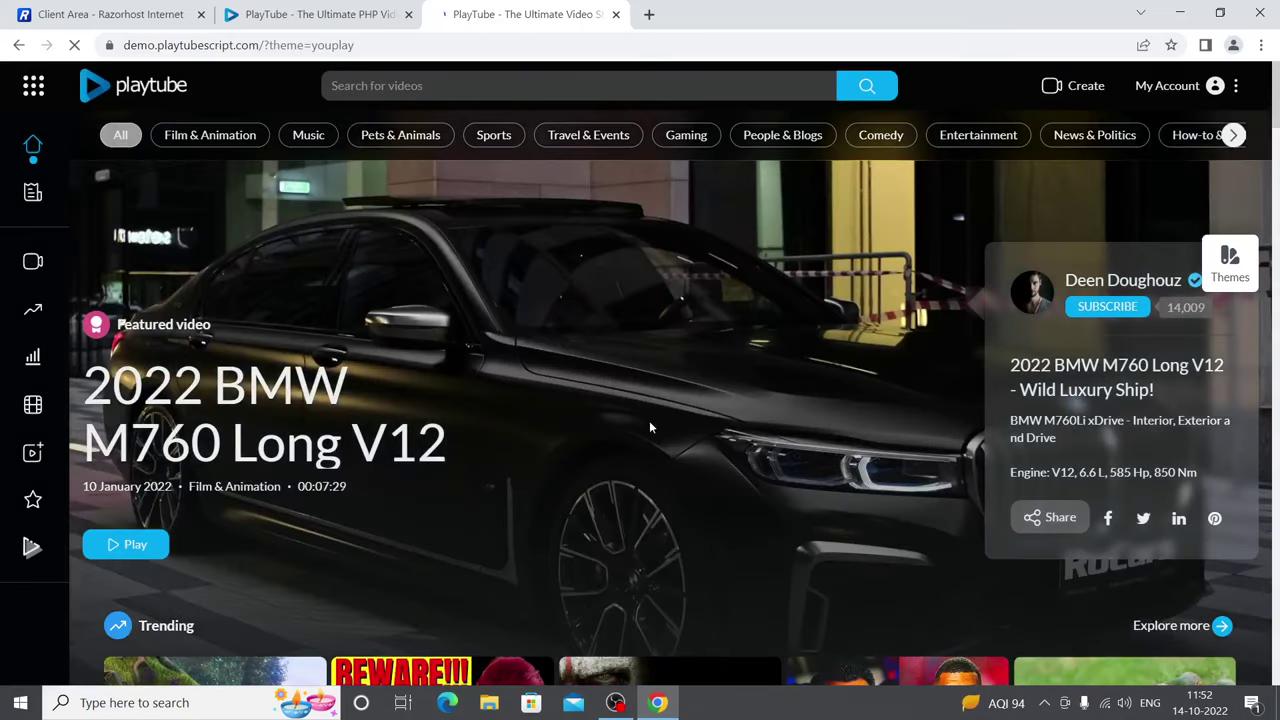
Step: Scroll to the demo's Music row, page it right, and open the 'In capot si-n Adidași' video
{"action": "scroll", "coordinate": [647, 418], "scroll_direction": "down", "scroll_amount": 1}
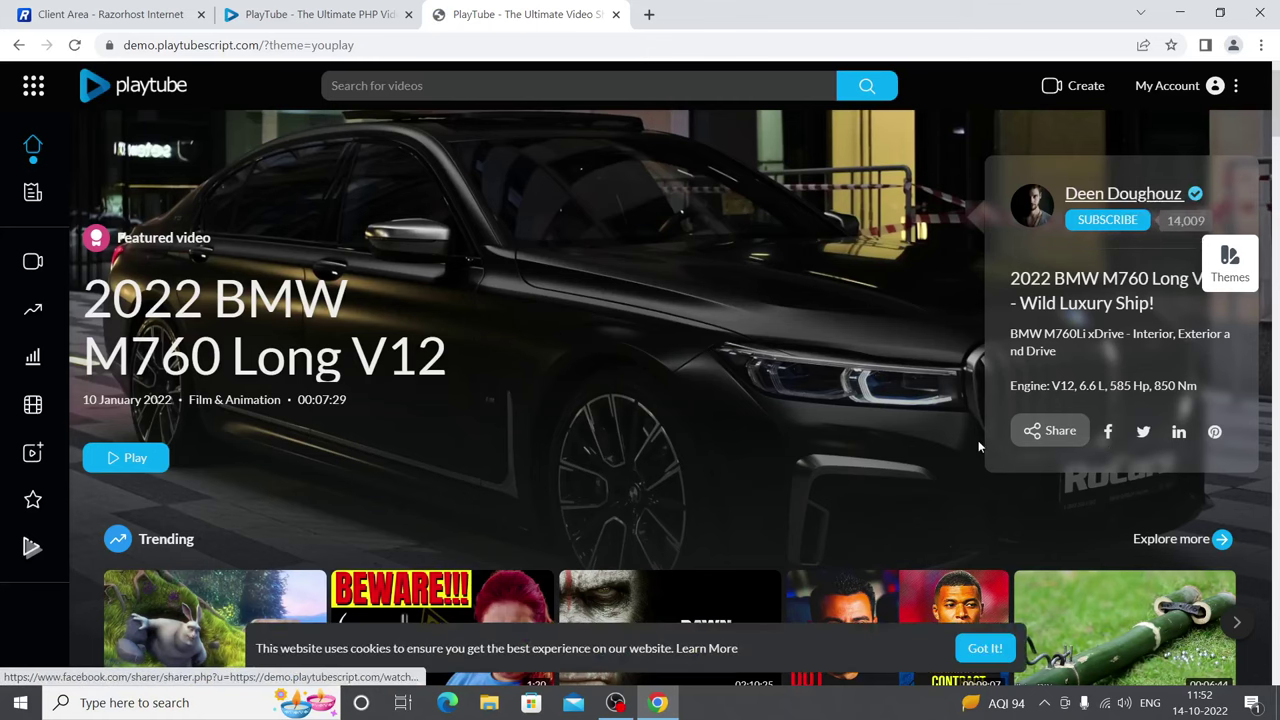
{"action": "scroll", "coordinate": [980, 447], "scroll_direction": "down", "scroll_amount": 1}
{"action": "scroll", "coordinate": [979, 447], "scroll_direction": "down", "scroll_amount": 3}
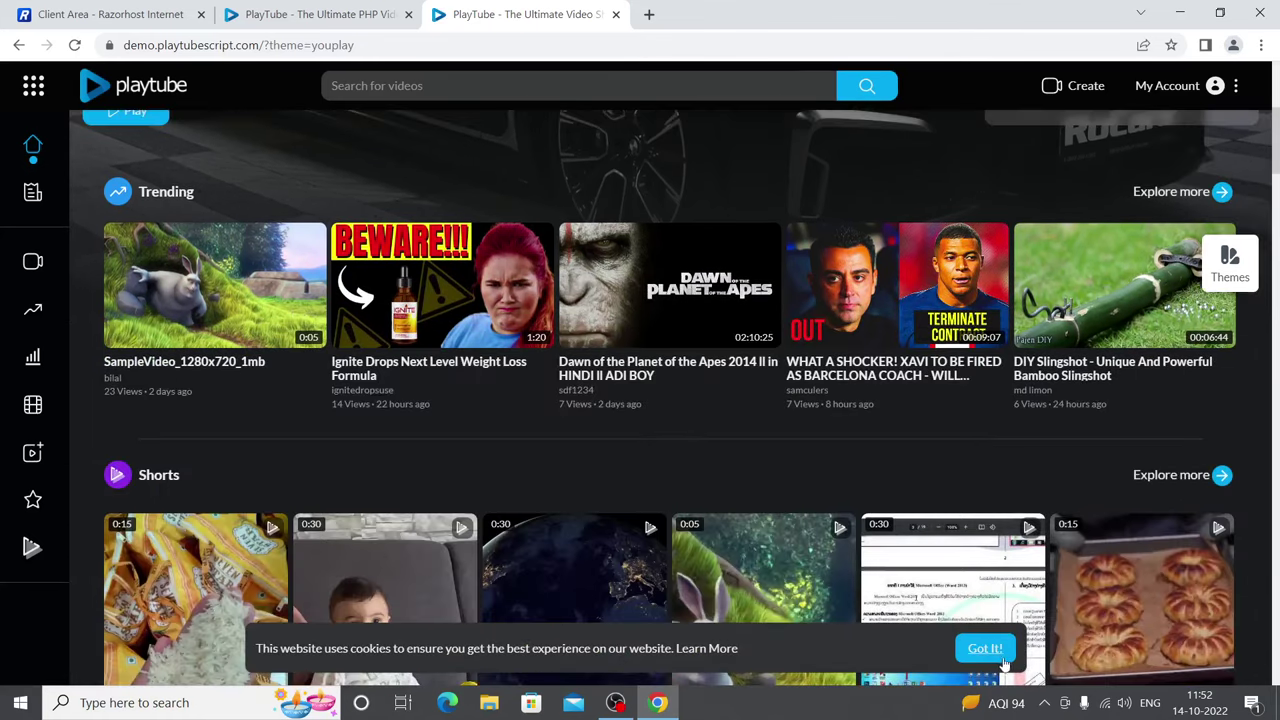
{"action": "scroll", "coordinate": [979, 622], "scroll_direction": "down", "scroll_amount": 3}
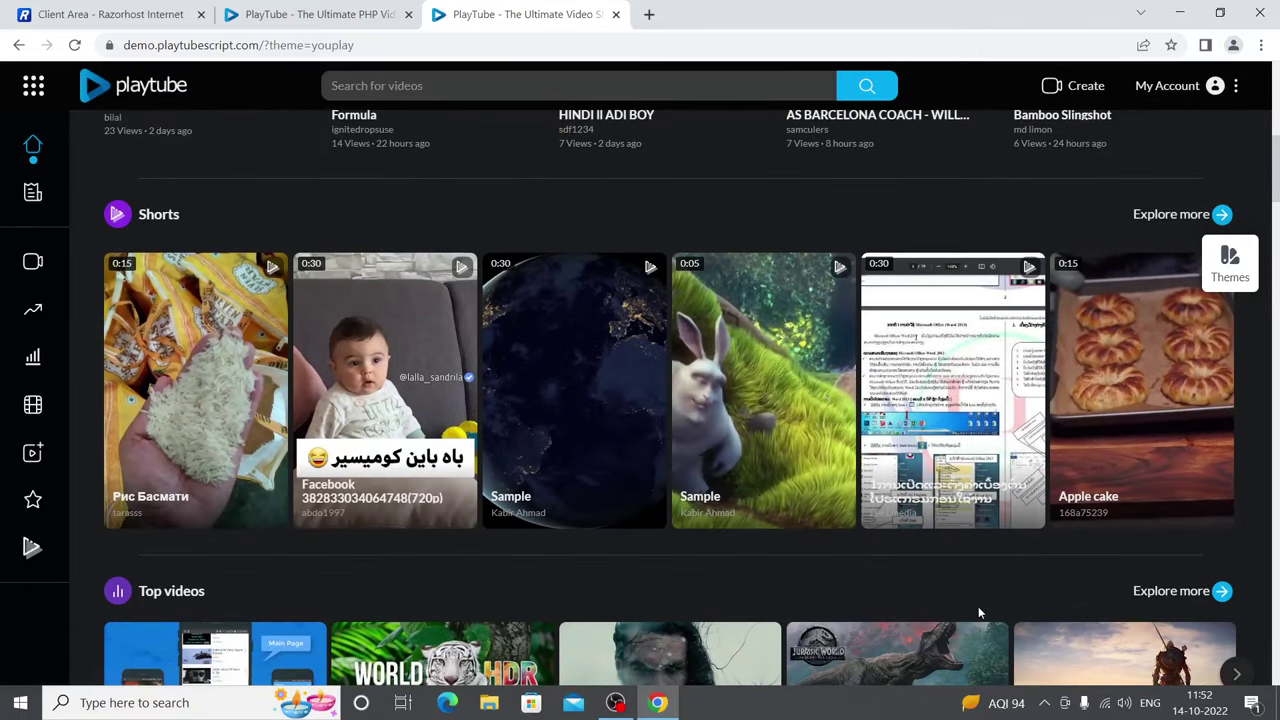
{"action": "scroll", "coordinate": [618, 487], "scroll_direction": "down", "scroll_amount": 3}
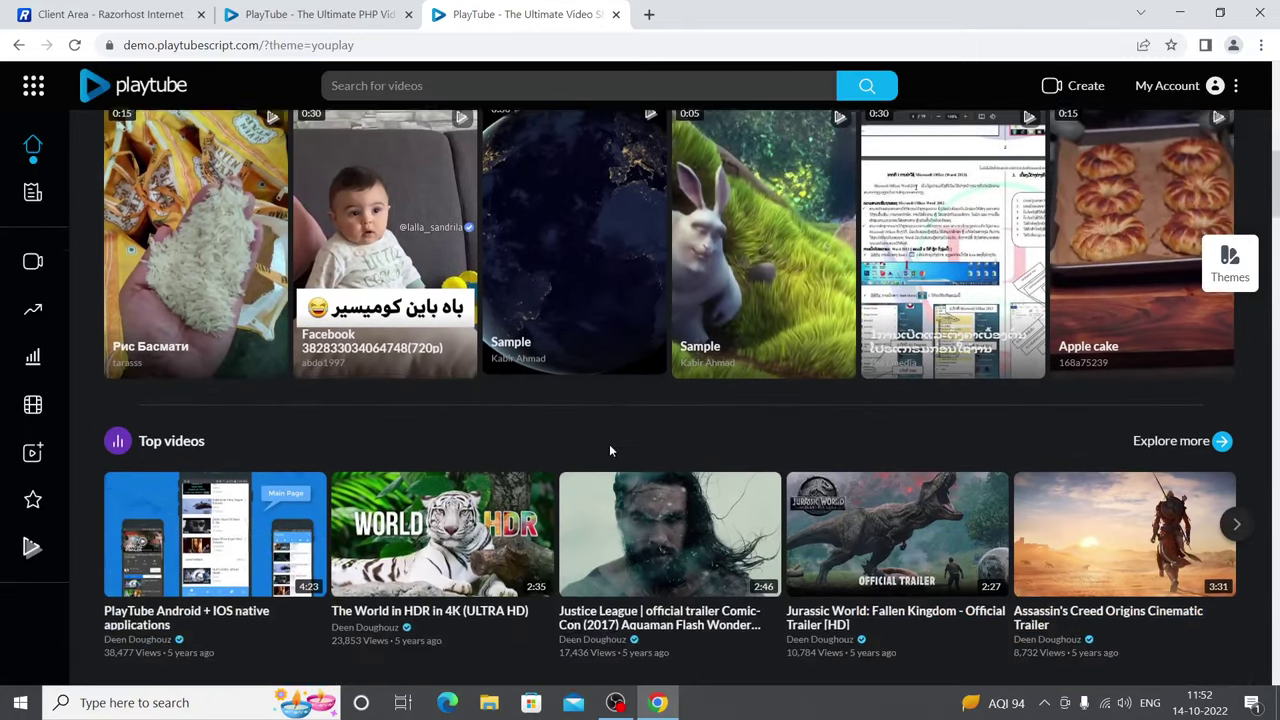
{"action": "scroll", "coordinate": [606, 420], "scroll_direction": "down", "scroll_amount": 3}
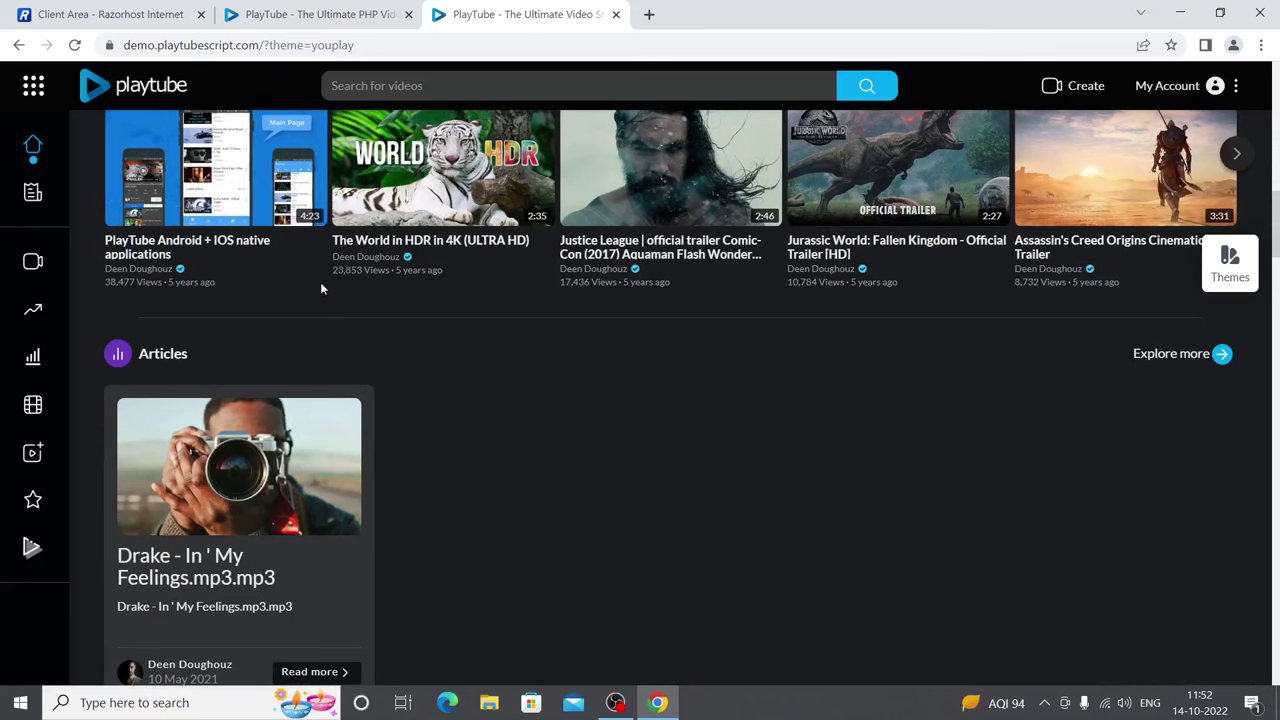
{"action": "scroll", "coordinate": [436, 316], "scroll_direction": "up", "scroll_amount": 2}
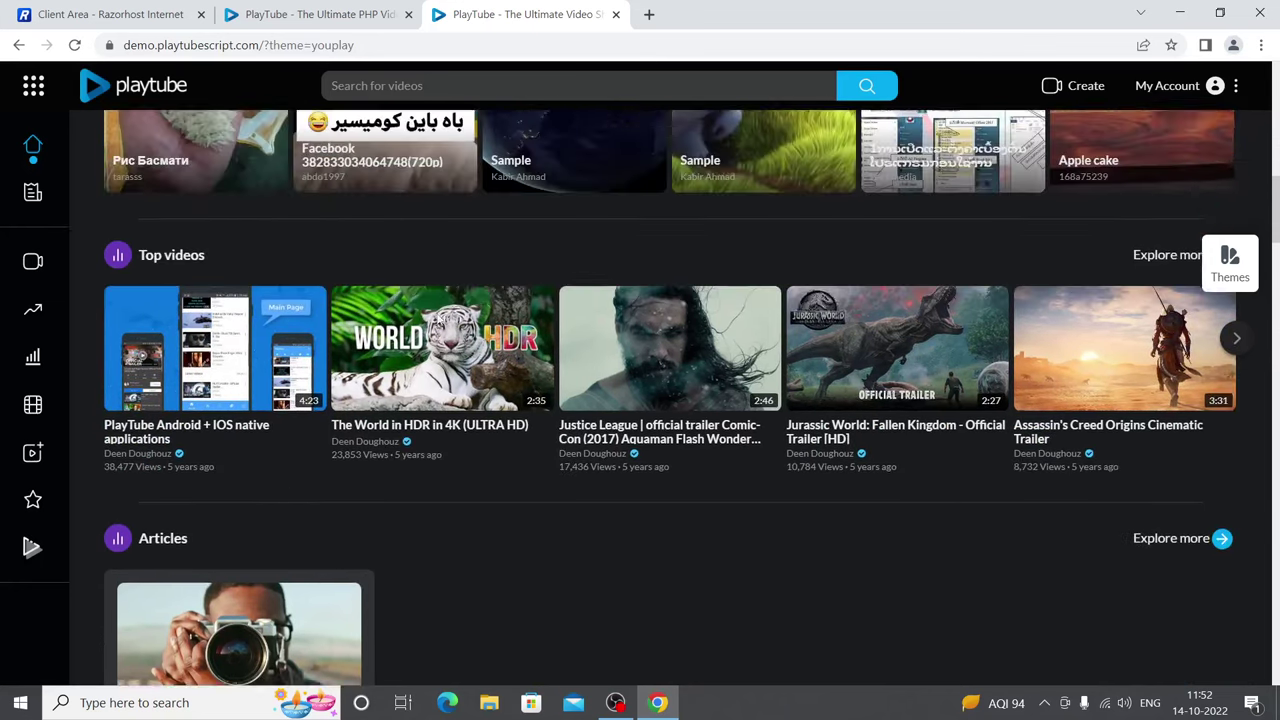
{"action": "scroll", "coordinate": [436, 316], "scroll_direction": "down", "scroll_amount": 8}
{"action": "scroll", "coordinate": [451, 314], "scroll_direction": "down", "scroll_amount": 5}
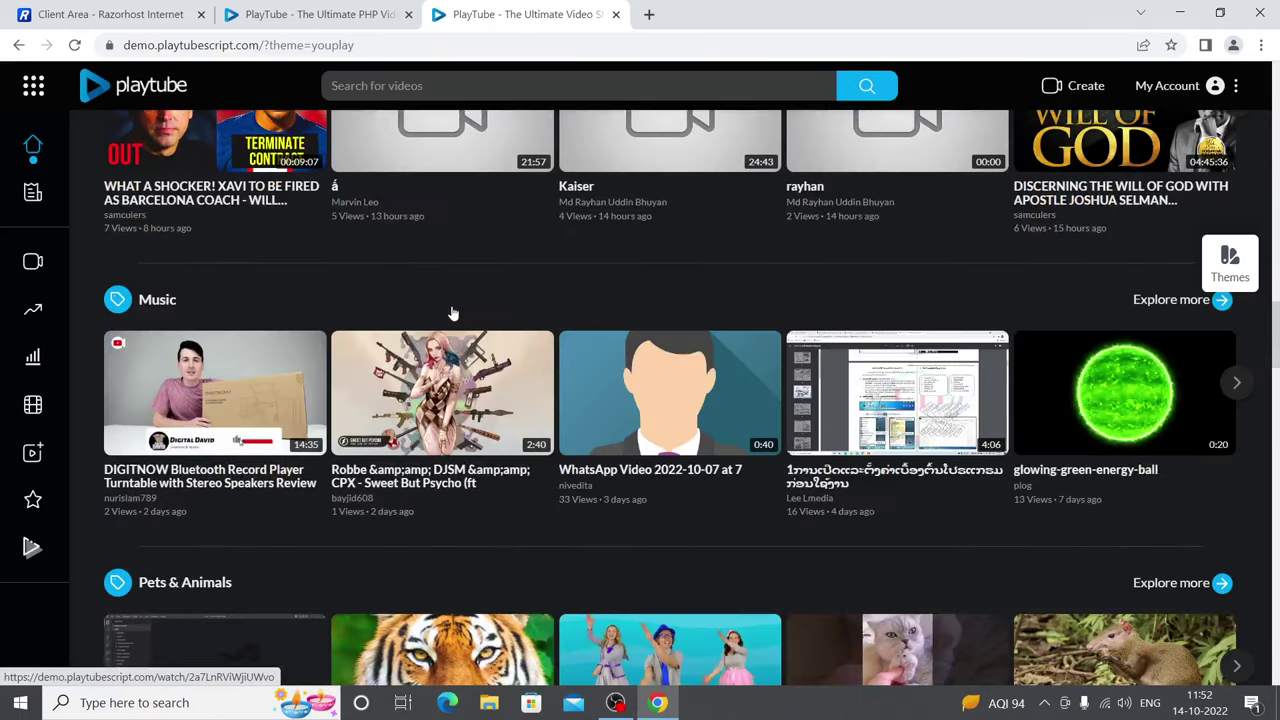
{"action": "scroll", "coordinate": [451, 314], "scroll_direction": "down", "scroll_amount": 1}
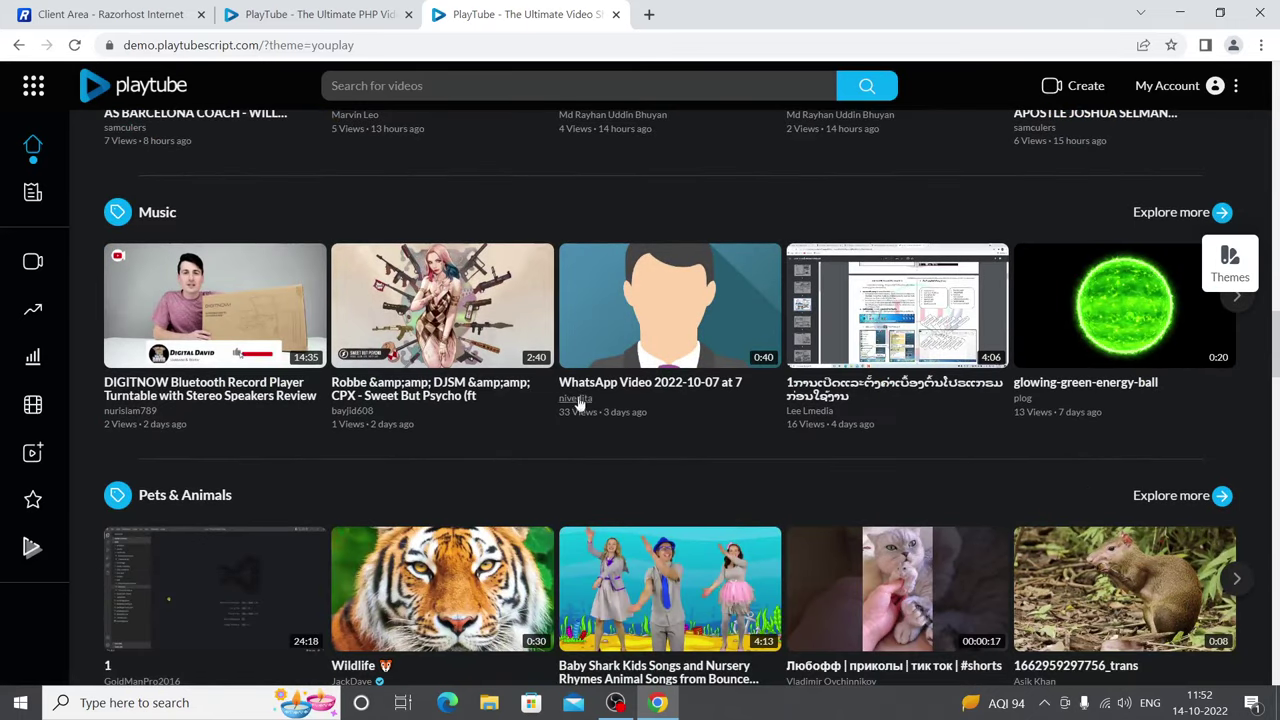
{"action": "left_click", "coordinate": [1236, 311]}
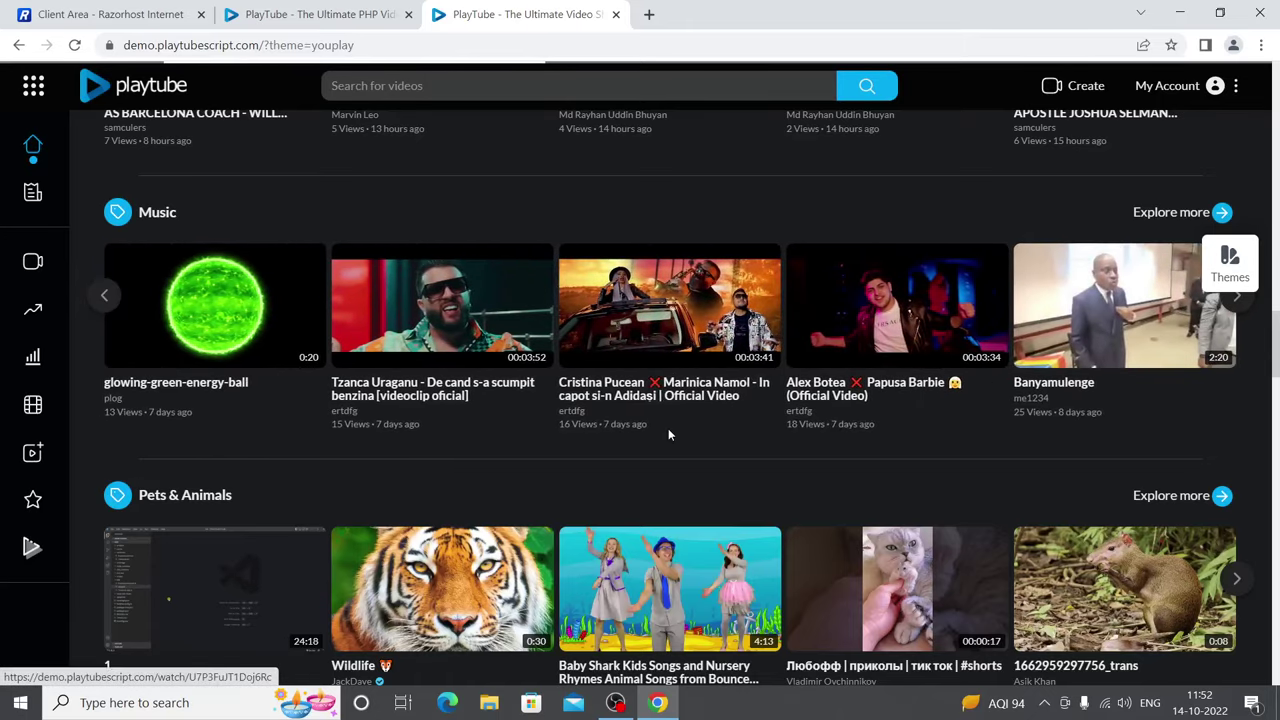
{"action": "left_click", "coordinate": [668, 428]}
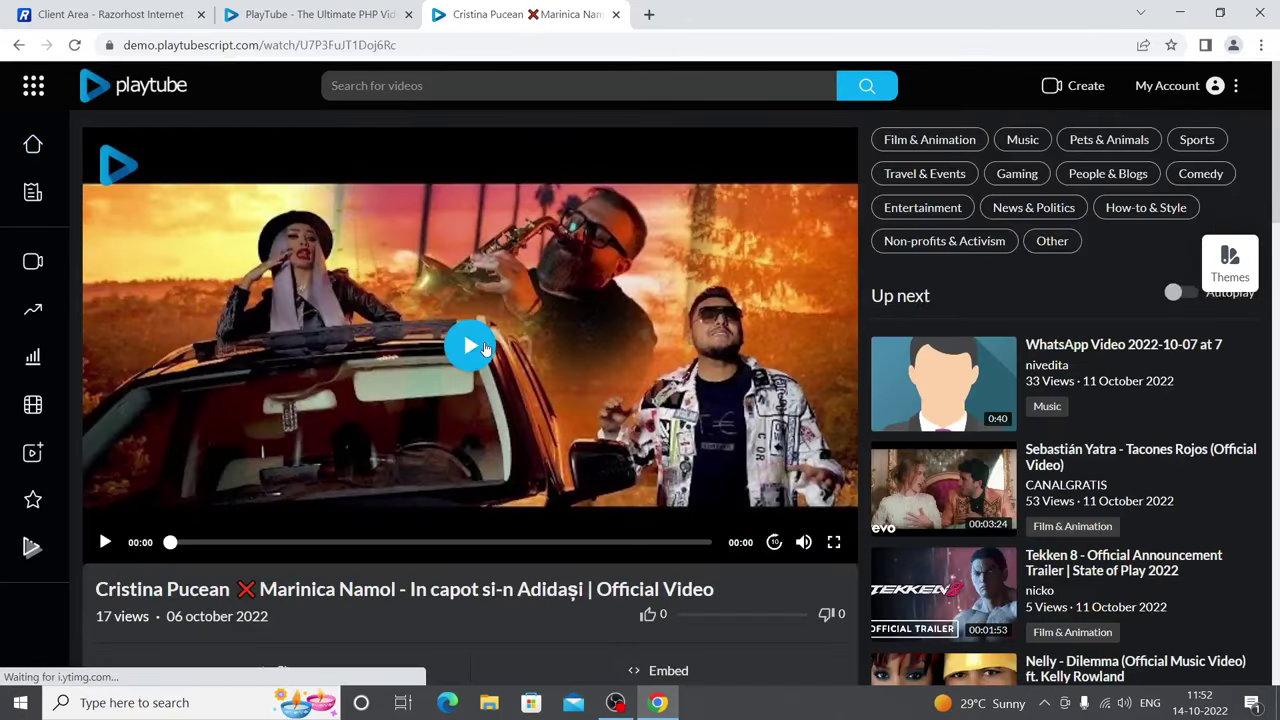
Step: Play the music video, then open and play the featured 2022 BMW M760 Long V12 video
{"action": "left_click", "coordinate": [804, 542]}
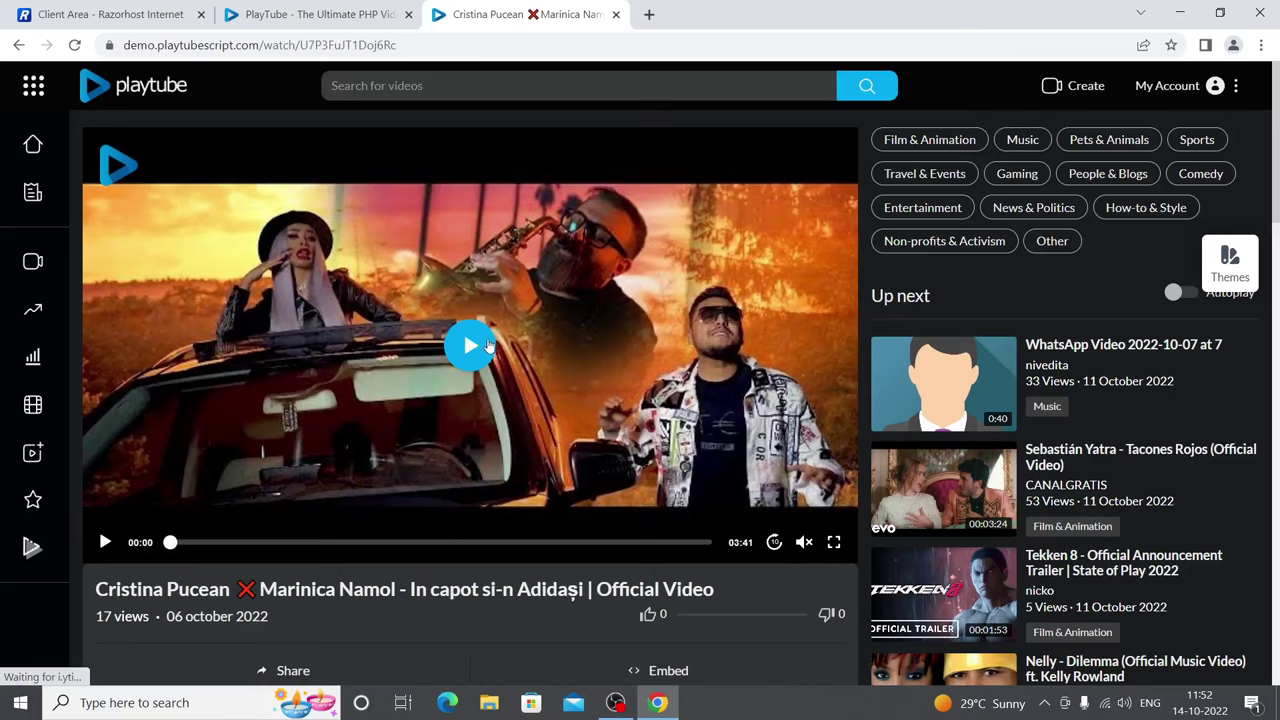
{"action": "left_click", "coordinate": [488, 343]}
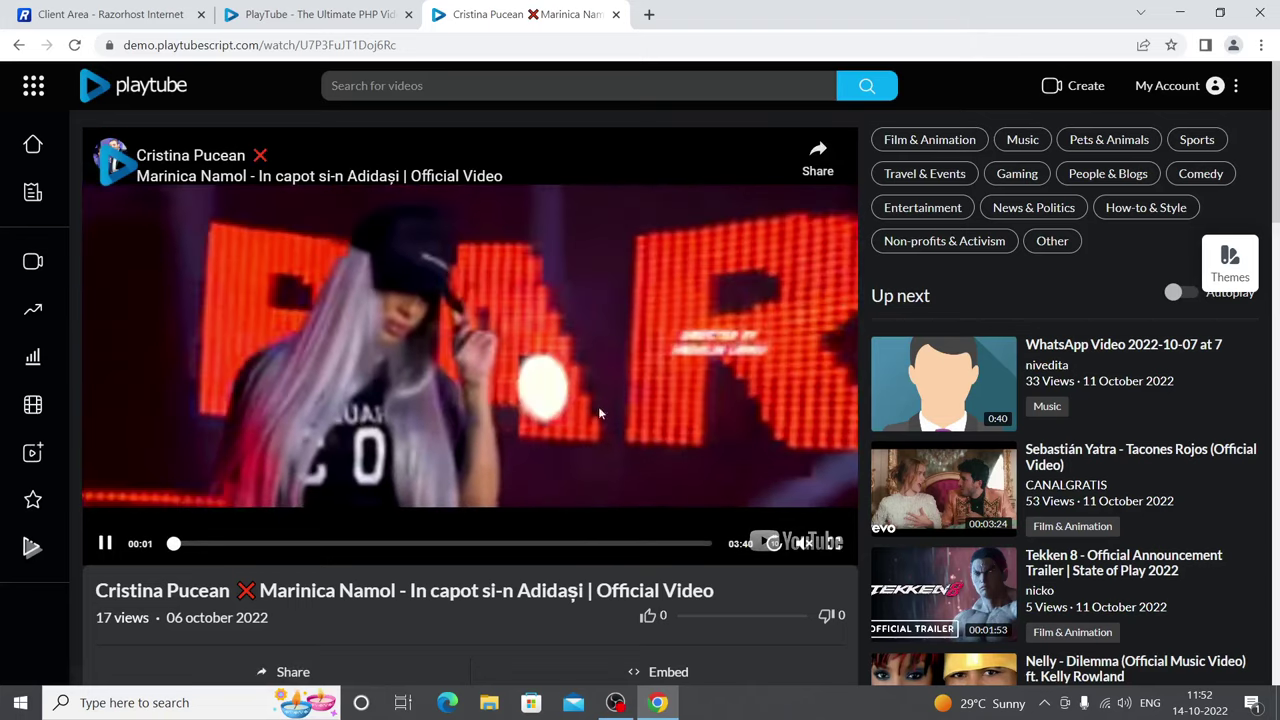
{"action": "left_click", "coordinate": [133, 85]}
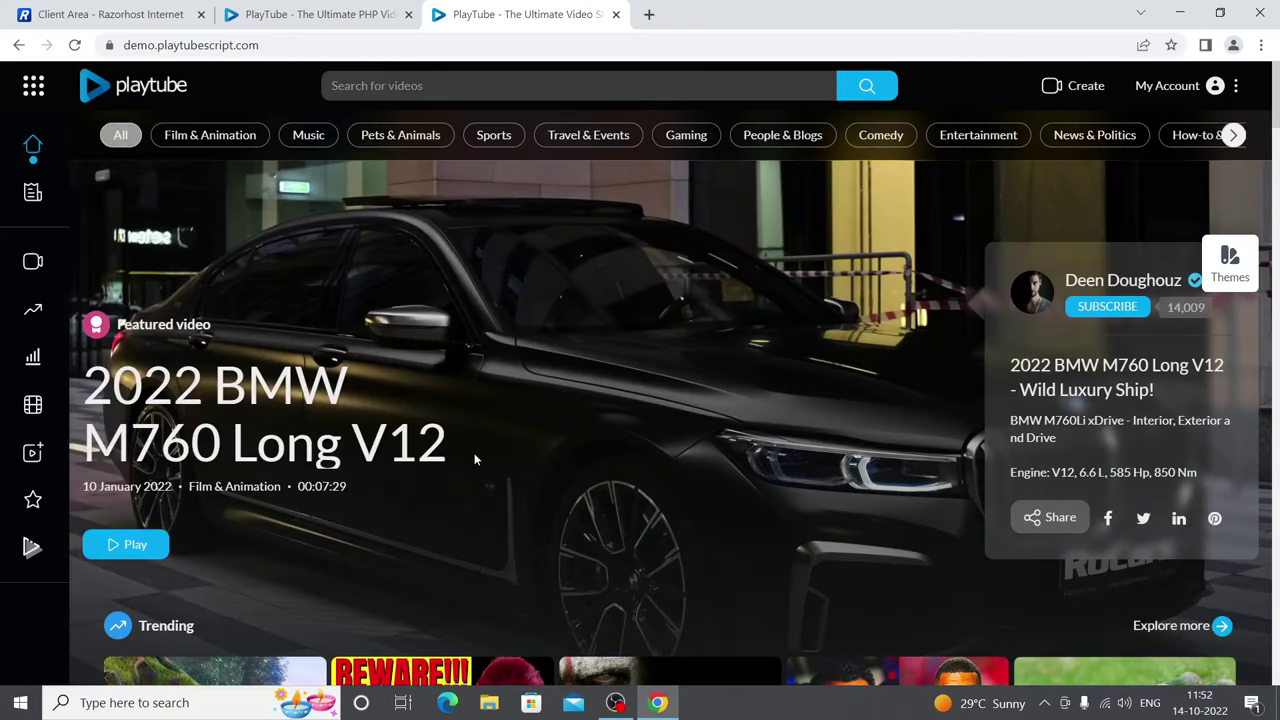
{"action": "left_click", "coordinate": [140, 544]}
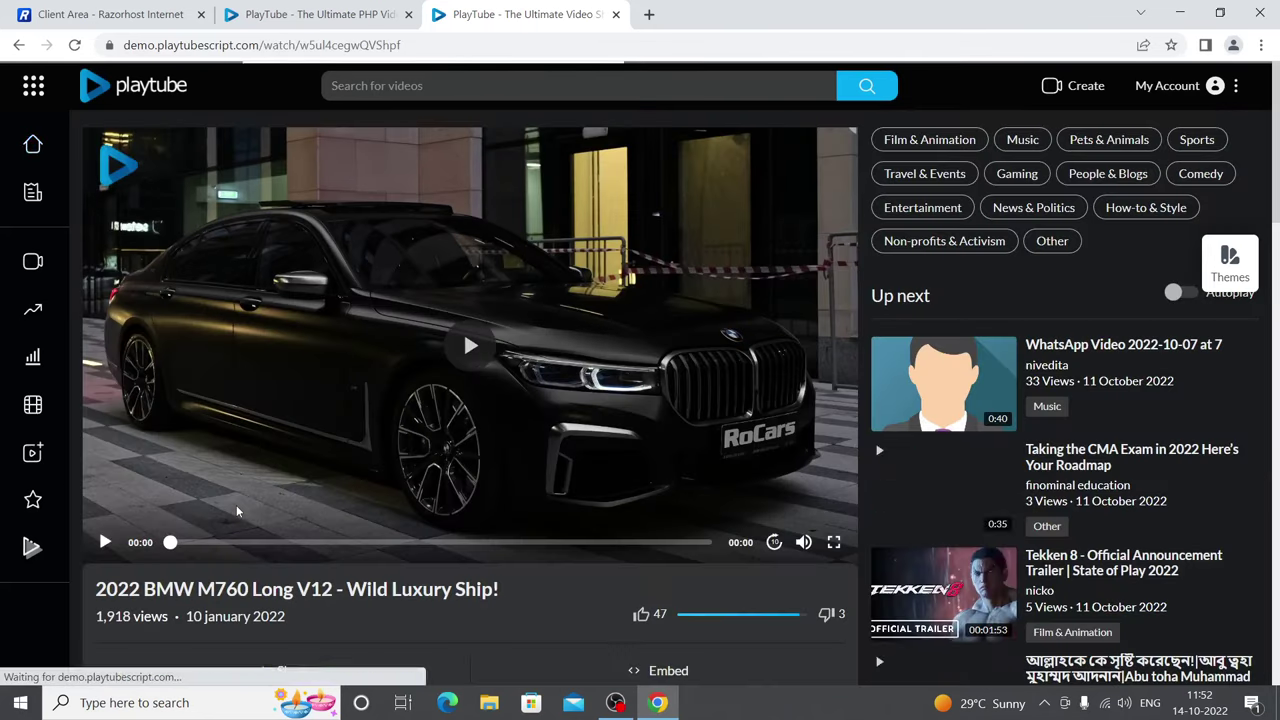
{"action": "left_click", "coordinate": [468, 352]}
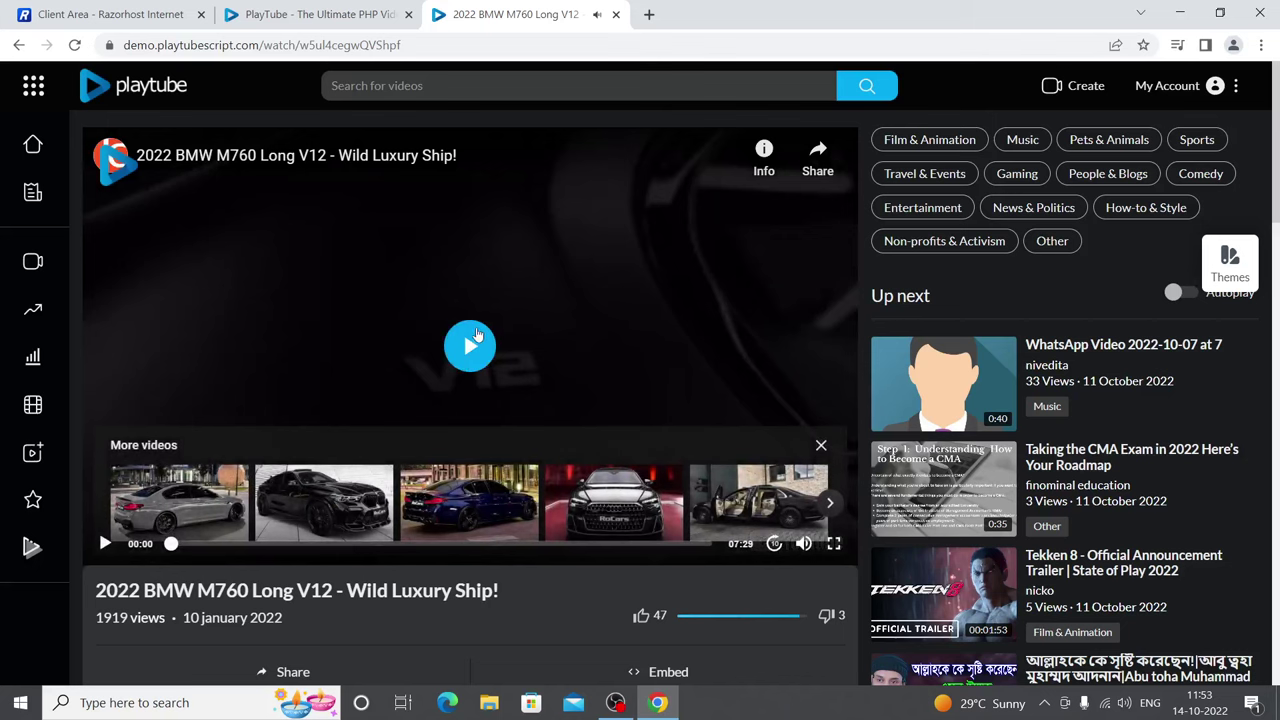
Step: Scroll through the BMW video's comments and return to the playtubescript.com tab
{"action": "scroll", "coordinate": [480, 336], "scroll_direction": "down", "scroll_amount": 3}
{"action": "scroll", "coordinate": [480, 336], "scroll_direction": "down", "scroll_amount": 3}
{"action": "scroll", "coordinate": [480, 334], "scroll_direction": "down", "scroll_amount": 3}
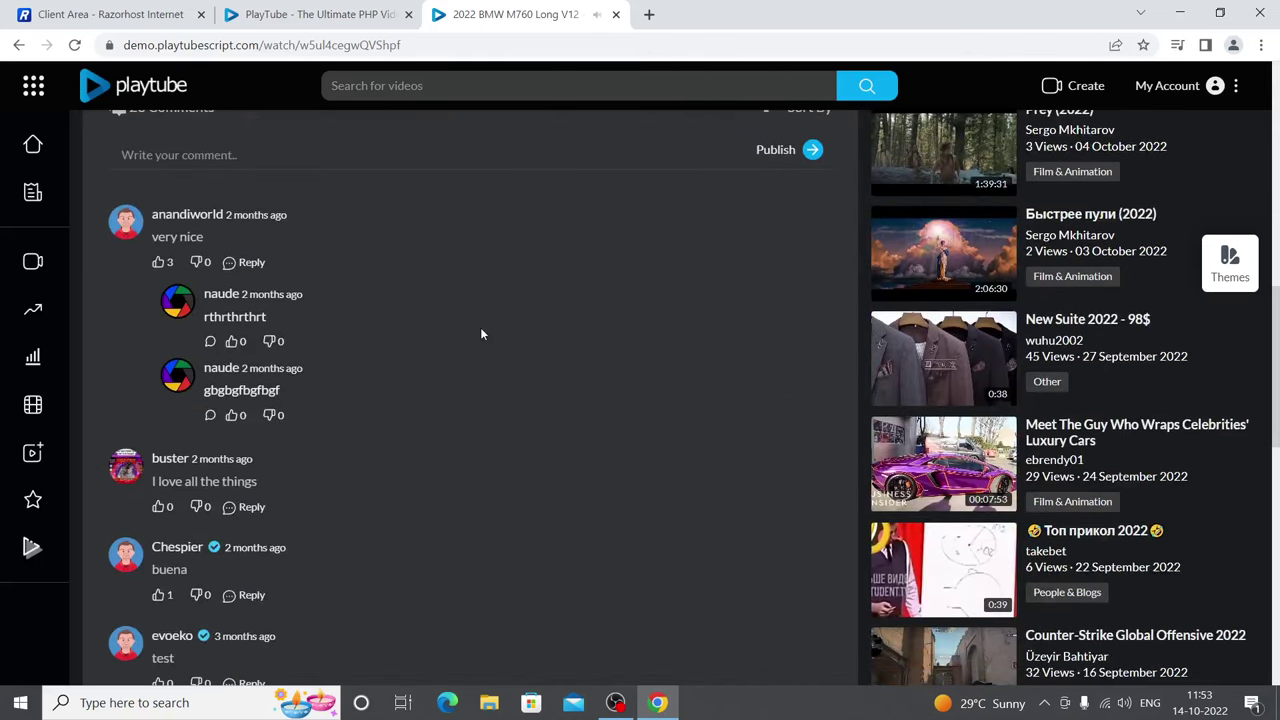
{"action": "scroll", "coordinate": [480, 334], "scroll_direction": "down", "scroll_amount": 3}
{"action": "scroll", "coordinate": [489, 334], "scroll_direction": "down", "scroll_amount": 3}
{"action": "scroll", "coordinate": [491, 334], "scroll_direction": "up", "scroll_amount": 3}
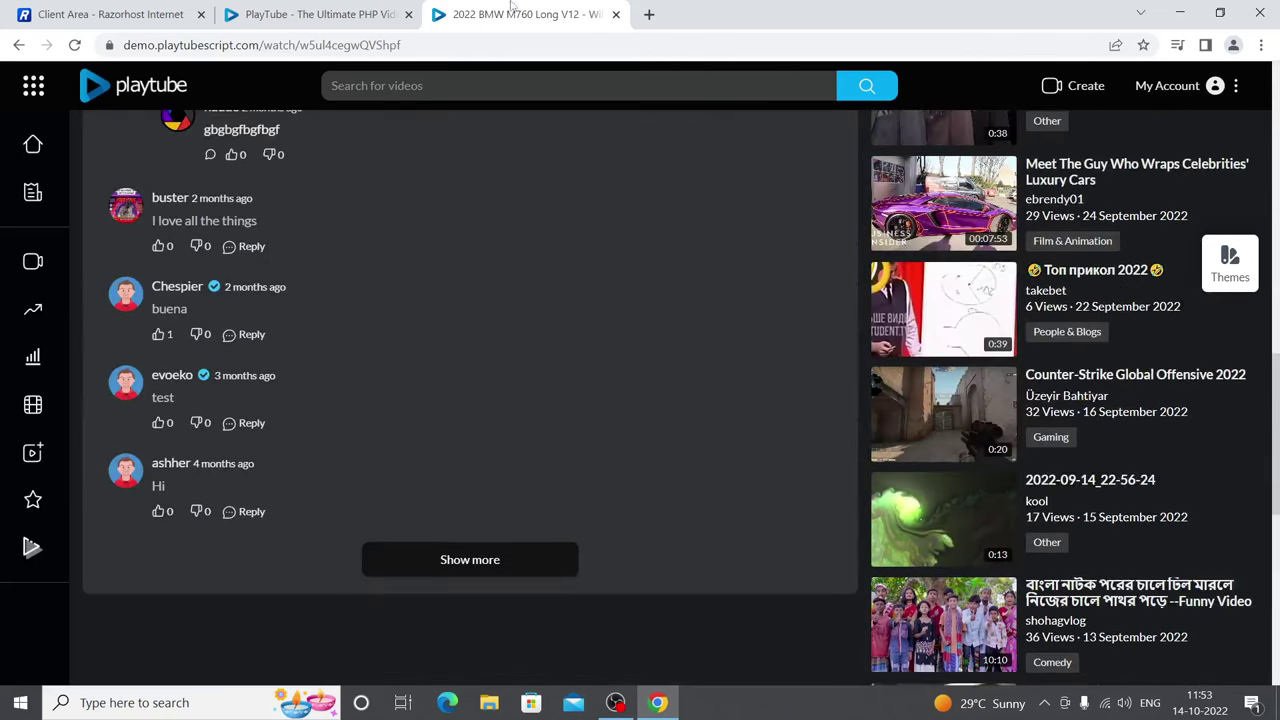
{"action": "left_click", "coordinate": [360, 10]}
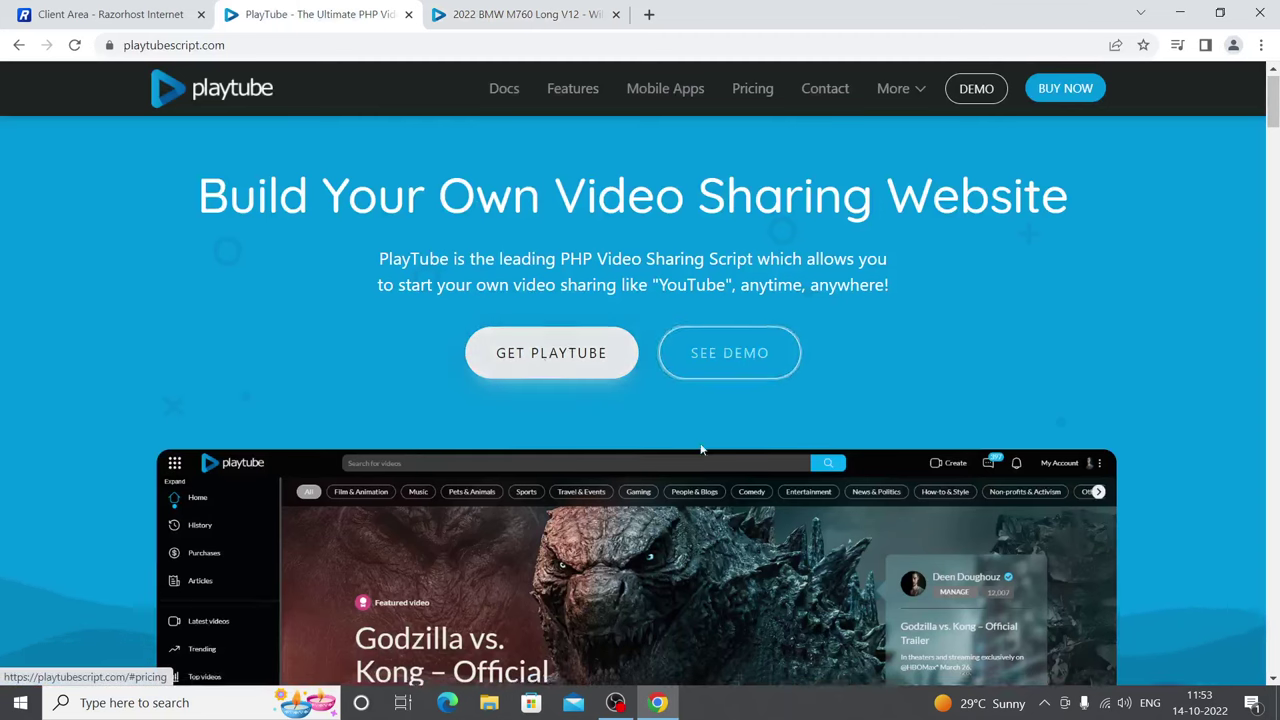
Step: Jump to the pricing plans, then view the demo's Shorts page and close that tab
{"action": "left_click", "coordinate": [700, 450]}
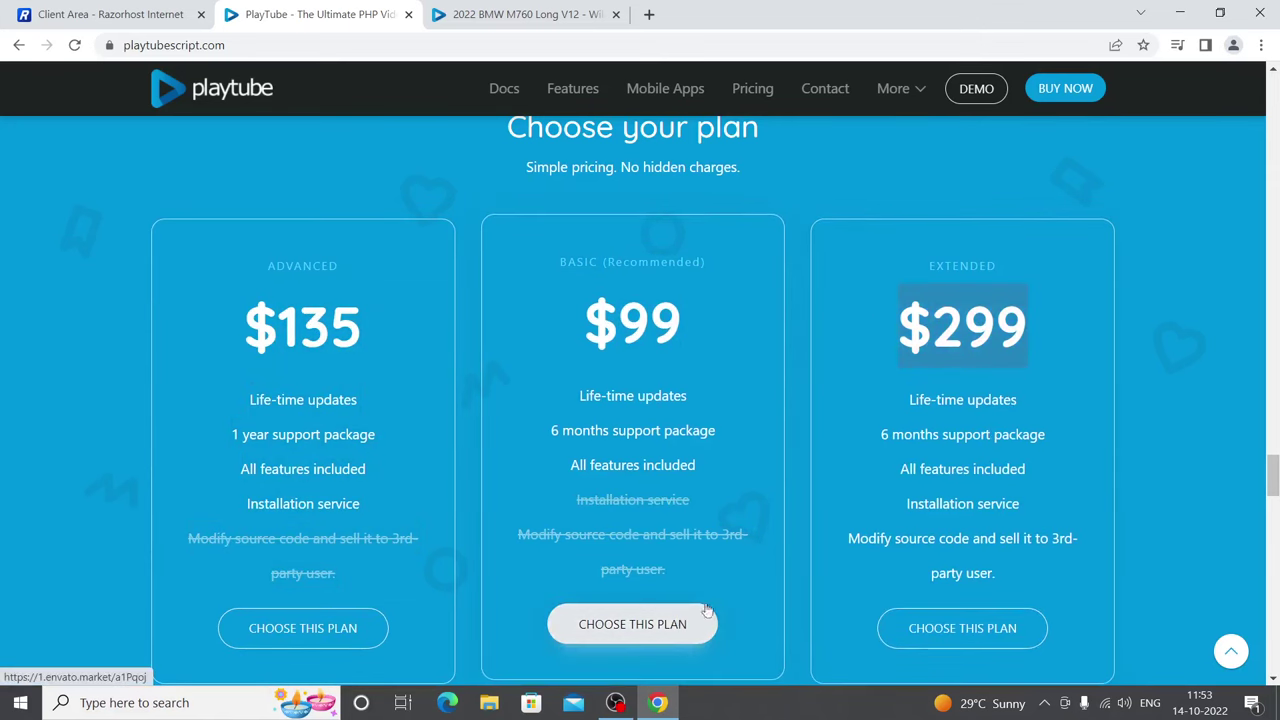
{"action": "scroll", "coordinate": [696, 579], "scroll_direction": "down", "scroll_amount": 1}
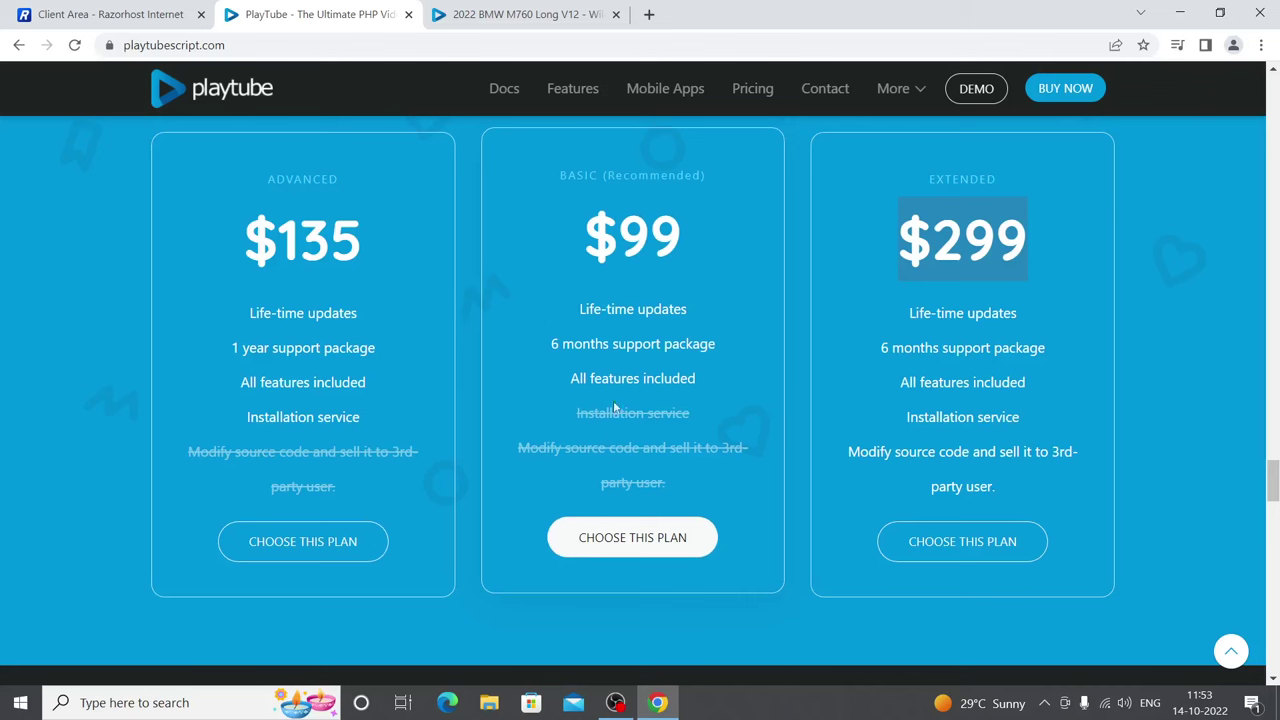
{"action": "left_click", "coordinate": [627, 14]}
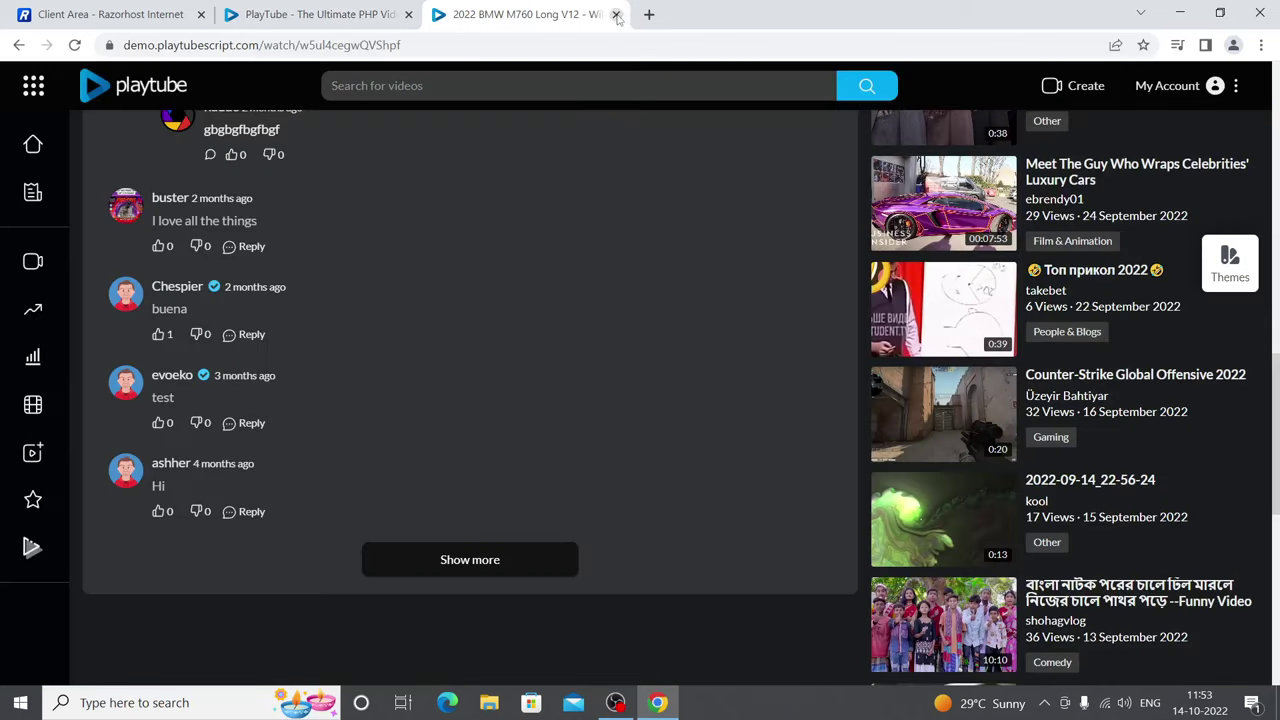
{"action": "left_click", "coordinate": [33, 86]}
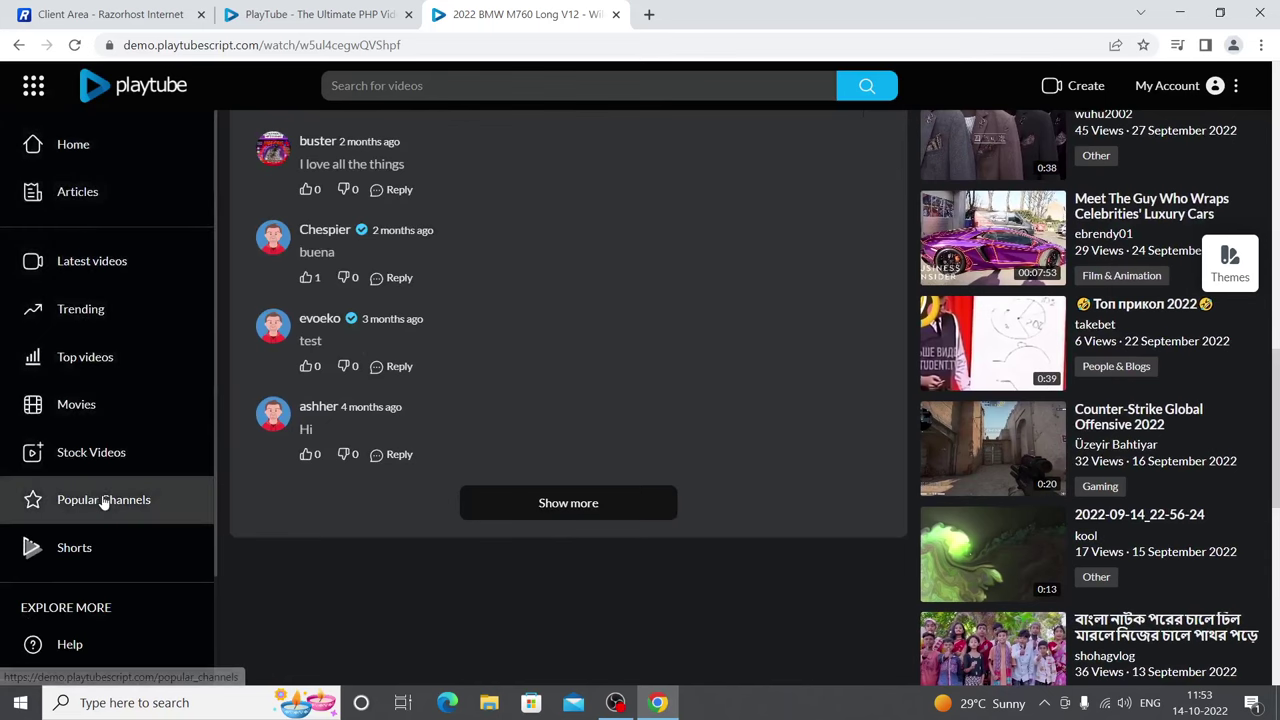
{"action": "scroll", "coordinate": [104, 502], "scroll_direction": "down", "scroll_amount": 1}
{"action": "left_click", "coordinate": [110, 461]}
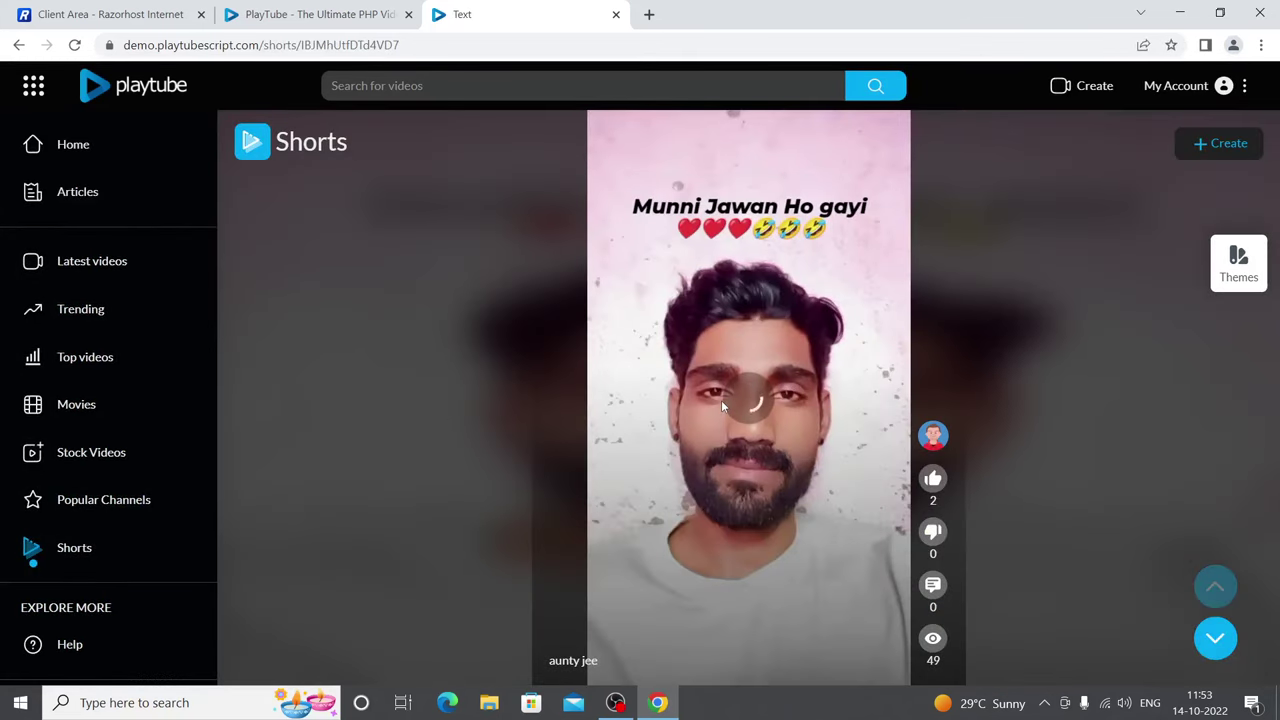
{"action": "left_click", "coordinate": [616, 14]}
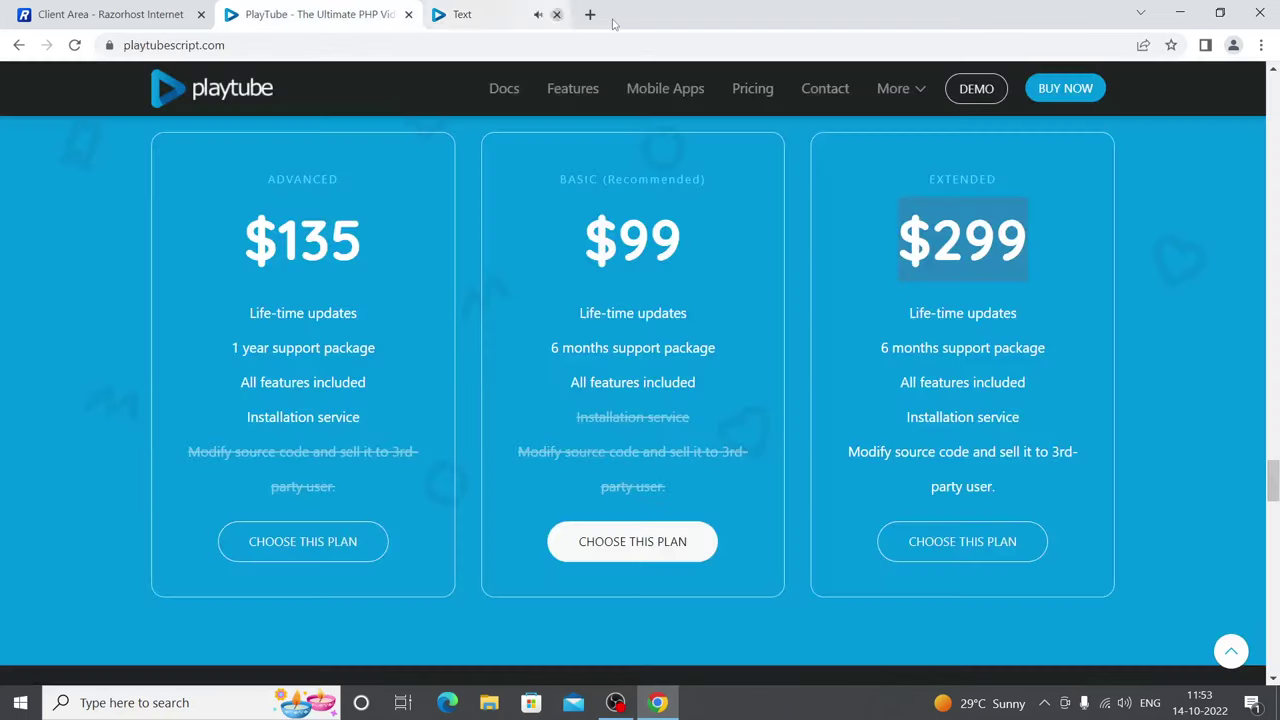
Step: Scroll back to the Choose your plan cards and go back to the CodeCanyon item page
{"action": "scroll", "coordinate": [610, 410], "scroll_direction": "up", "scroll_amount": 5}
{"action": "scroll", "coordinate": [610, 410], "scroll_direction": "up", "scroll_amount": 3}
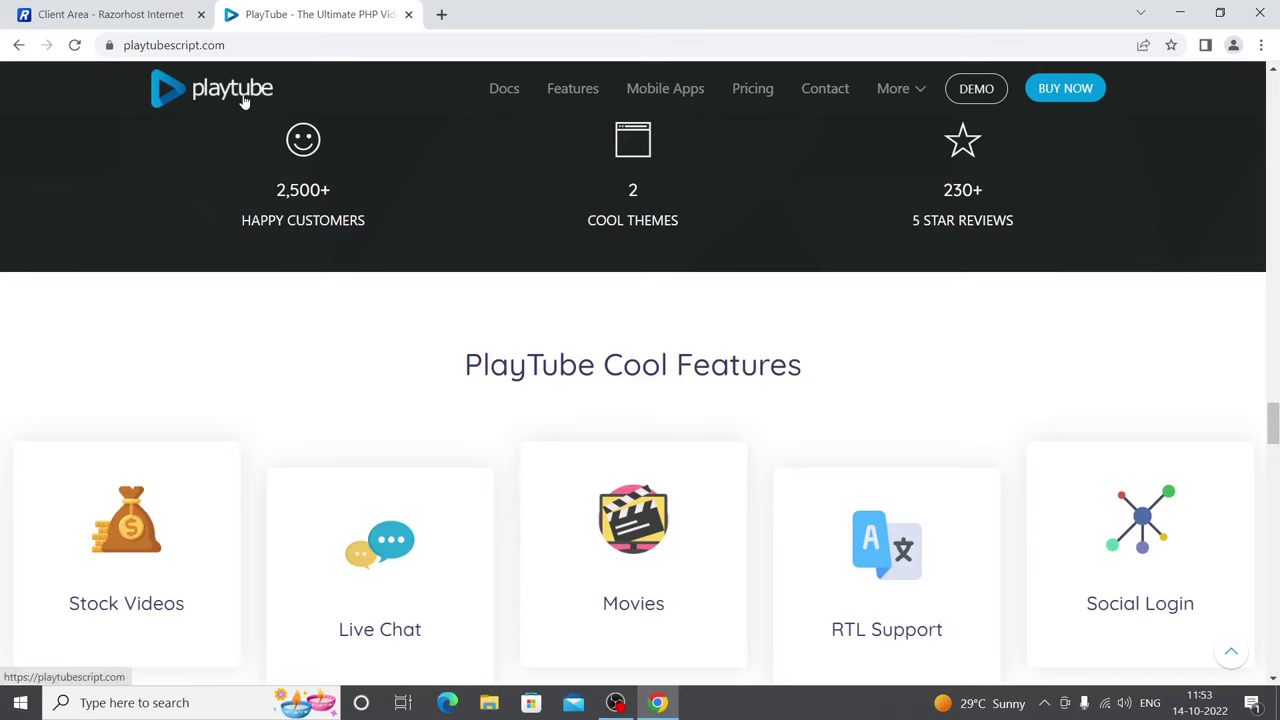
{"action": "scroll", "coordinate": [857, 363], "scroll_direction": "down", "scroll_amount": 4}
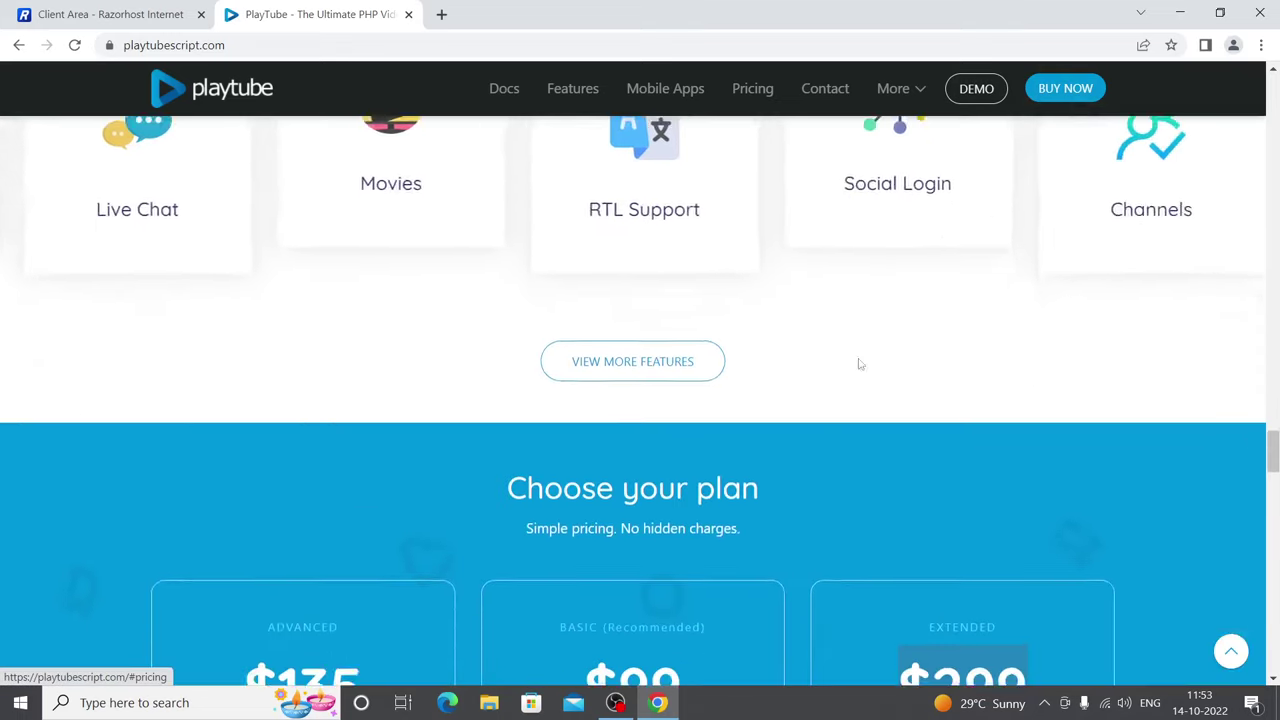
{"action": "scroll", "coordinate": [667, 480], "scroll_direction": "down", "scroll_amount": 4}
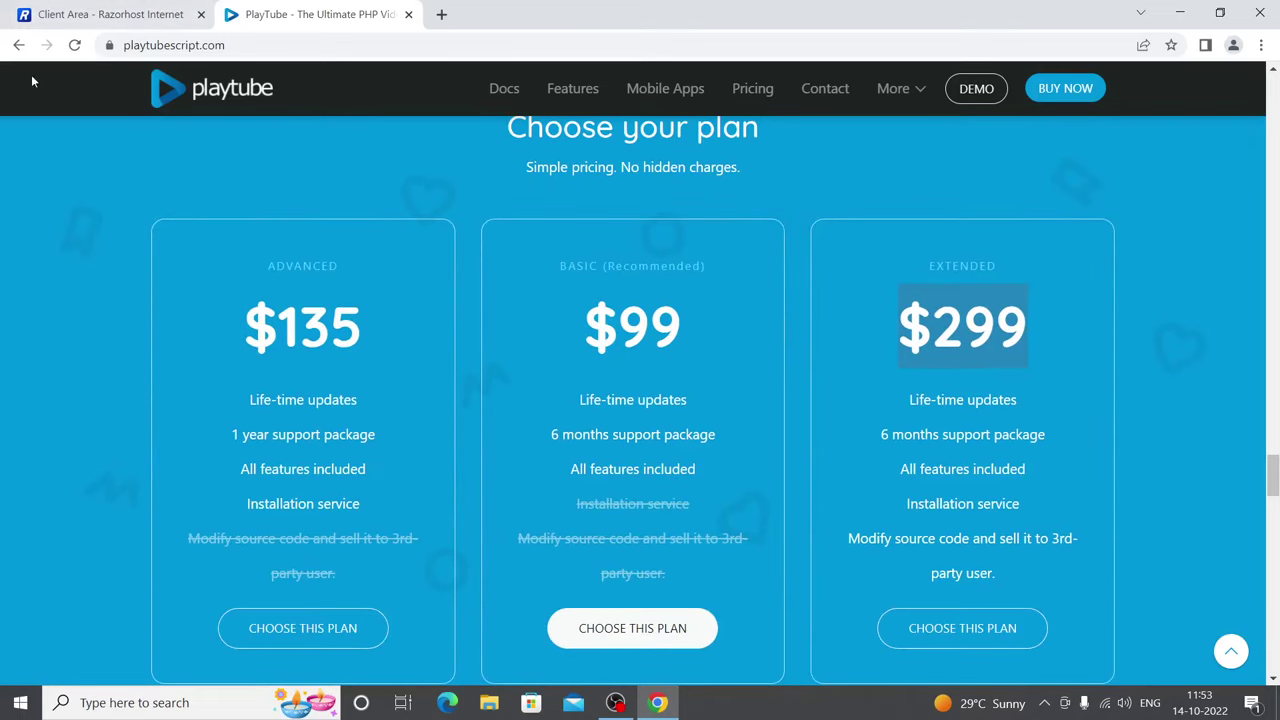
{"action": "left_click", "coordinate": [19, 45]}
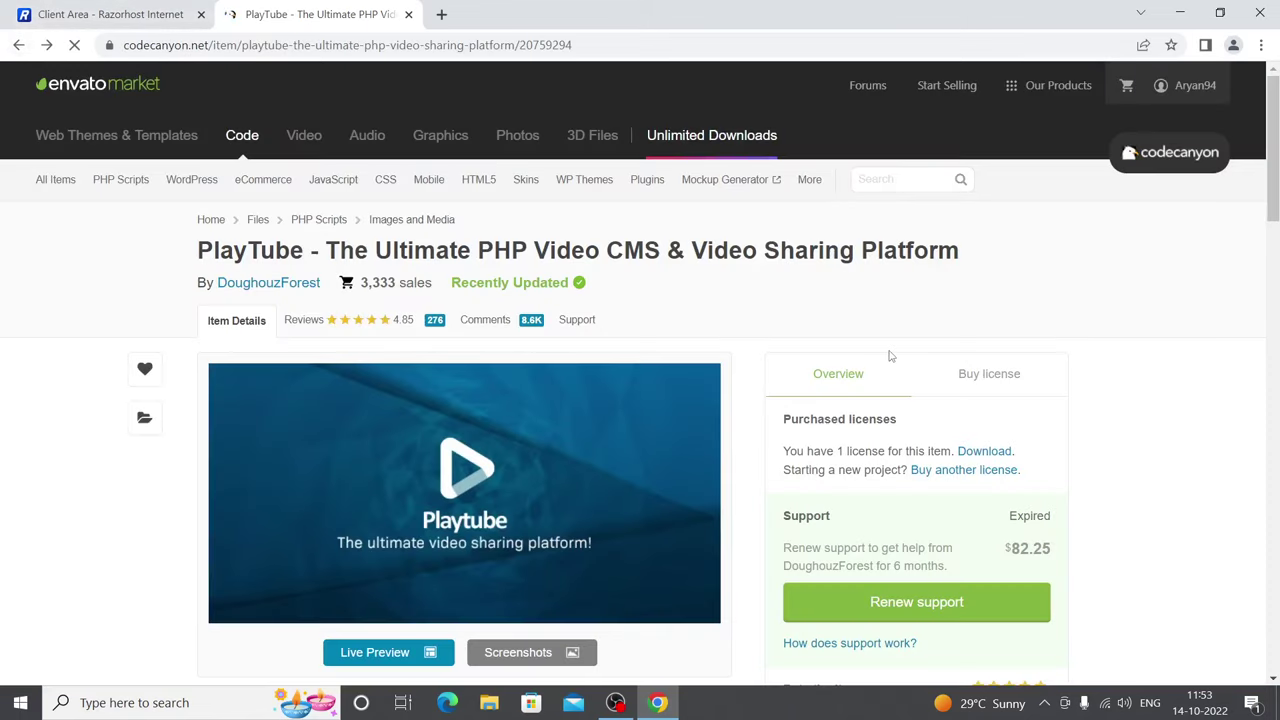
Step: Scroll the CodeCanyon PlayTube listing and highlight 'have 1 license for this item. Download.'
{"action": "scroll", "coordinate": [620, 477], "scroll_direction": "down", "scroll_amount": 1}
{"action": "scroll", "coordinate": [440, 346], "scroll_direction": "down", "scroll_amount": 3}
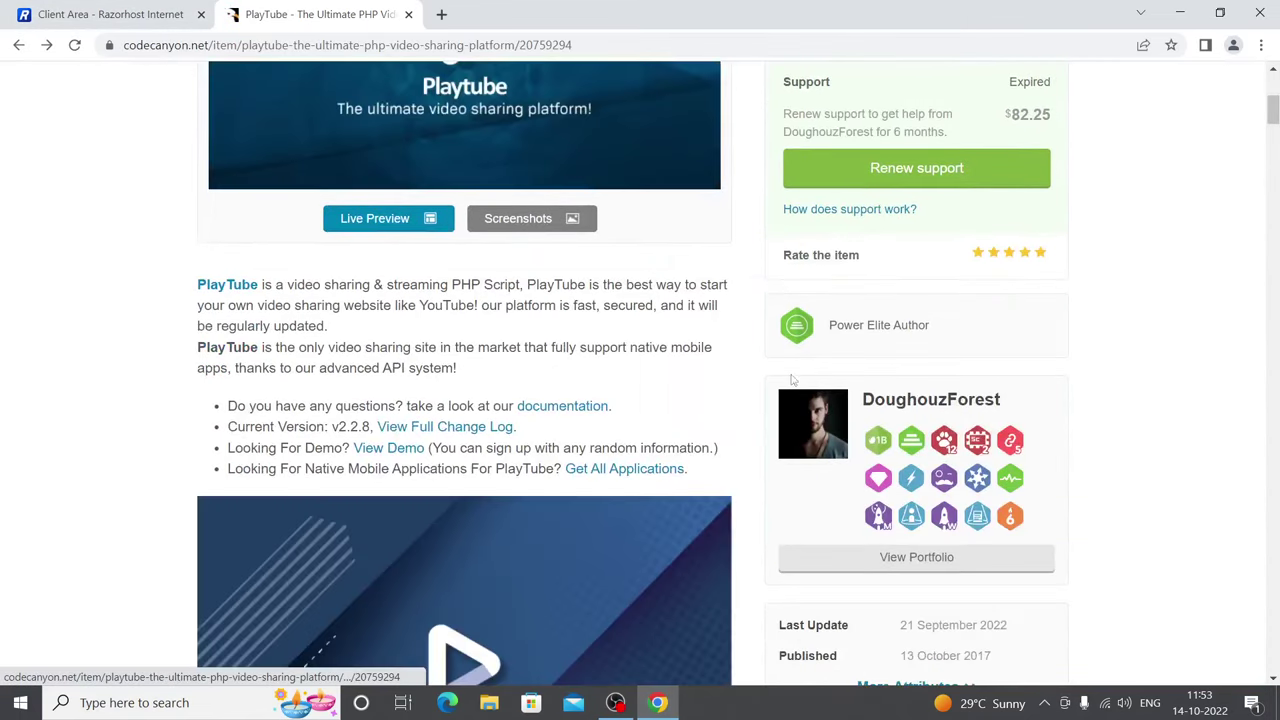
{"action": "scroll", "coordinate": [497, 356], "scroll_direction": "down", "scroll_amount": 4}
{"action": "scroll", "coordinate": [499, 355], "scroll_direction": "up", "scroll_amount": 4}
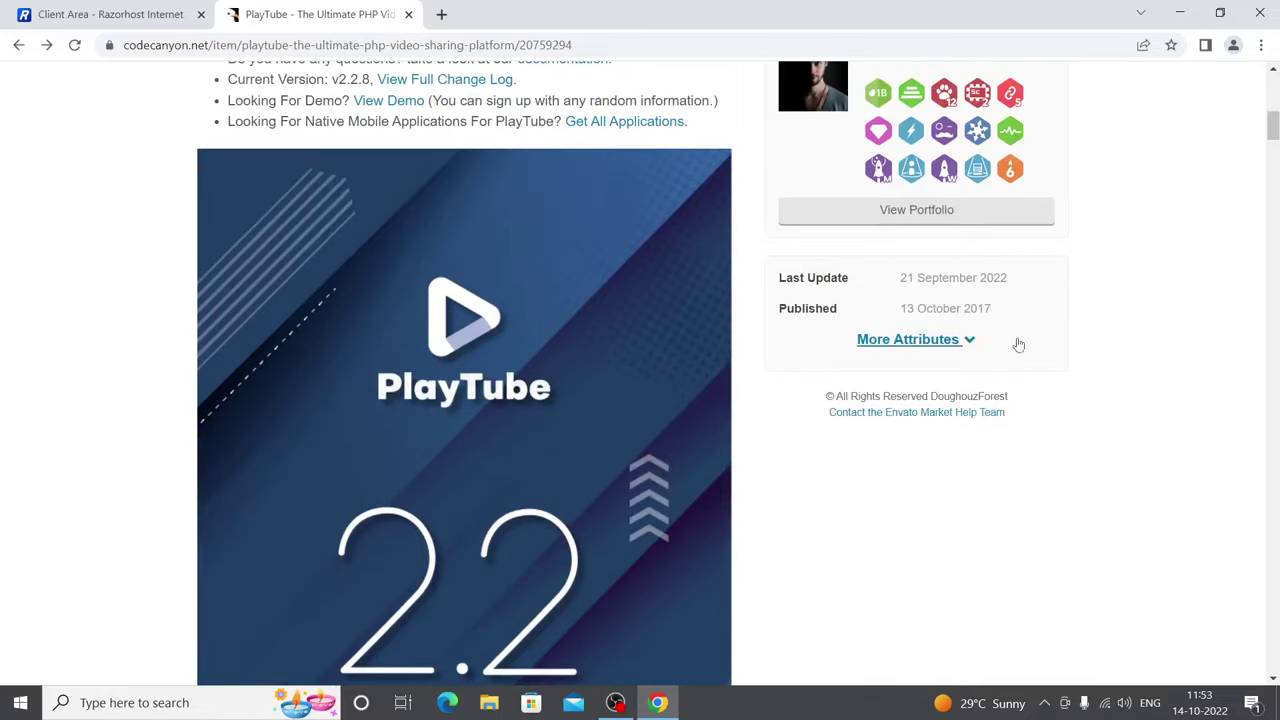
{"action": "scroll", "coordinate": [1207, 254], "scroll_direction": "up", "scroll_amount": 3}
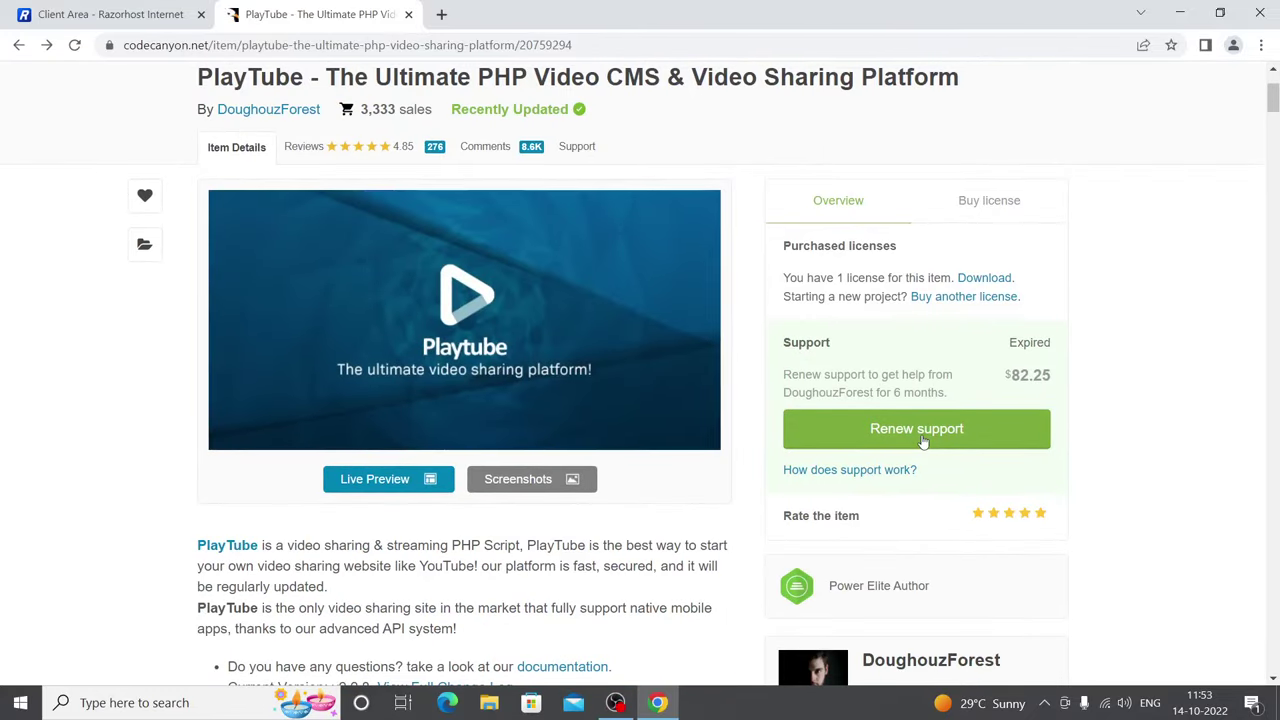
{"action": "scroll", "coordinate": [614, 591], "scroll_direction": "down", "scroll_amount": 2}
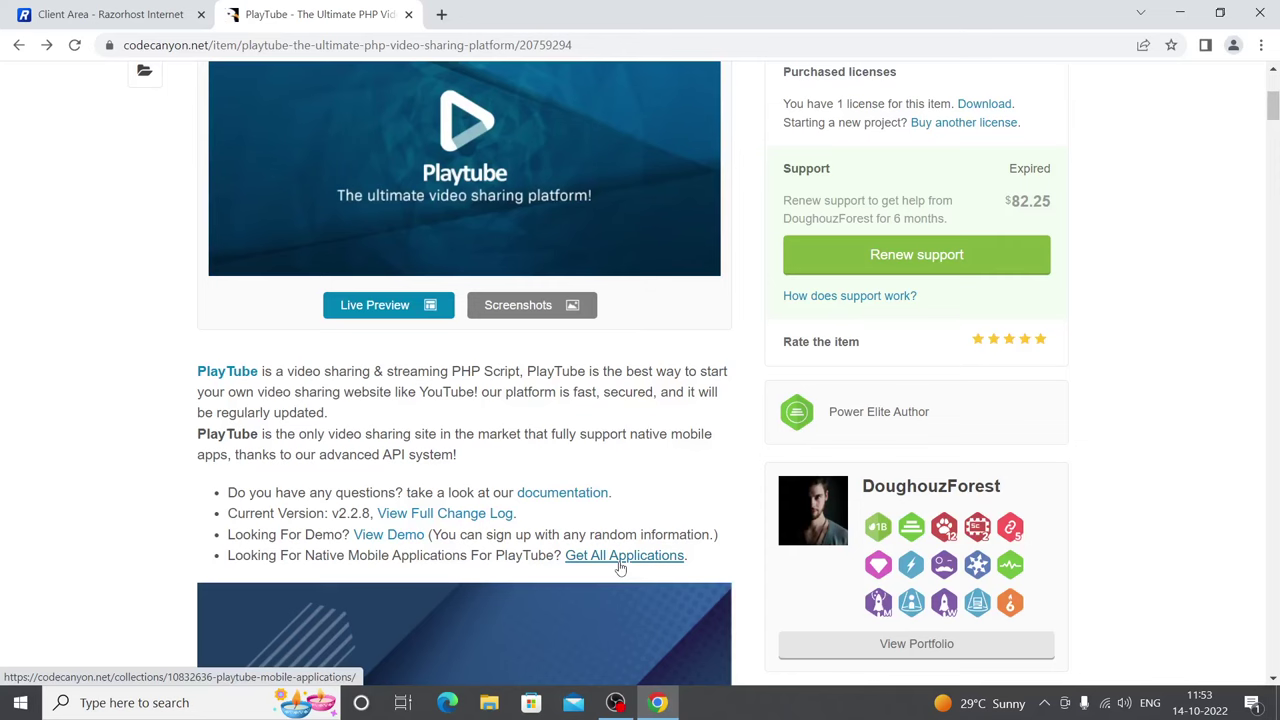
{"action": "scroll", "coordinate": [888, 549], "scroll_direction": "up", "scroll_amount": 4}
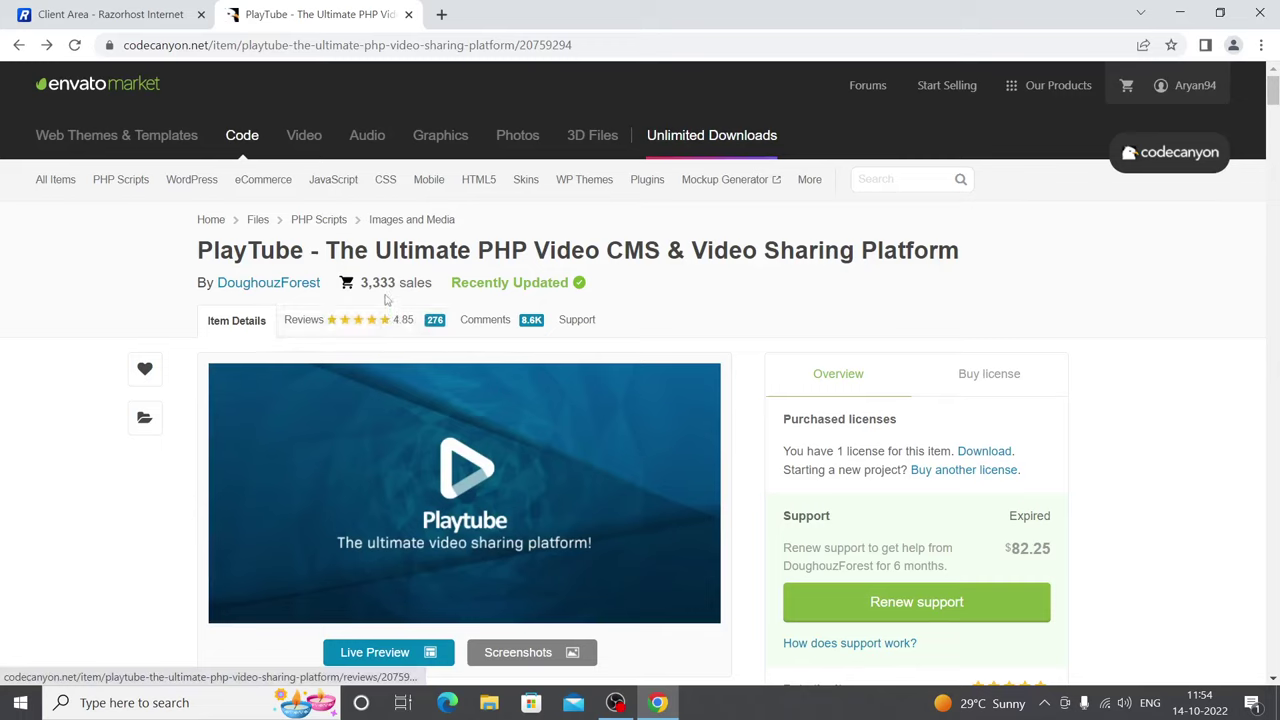
{"action": "left_click_drag", "start_coordinate": [802, 452], "coordinate": [990, 460]}
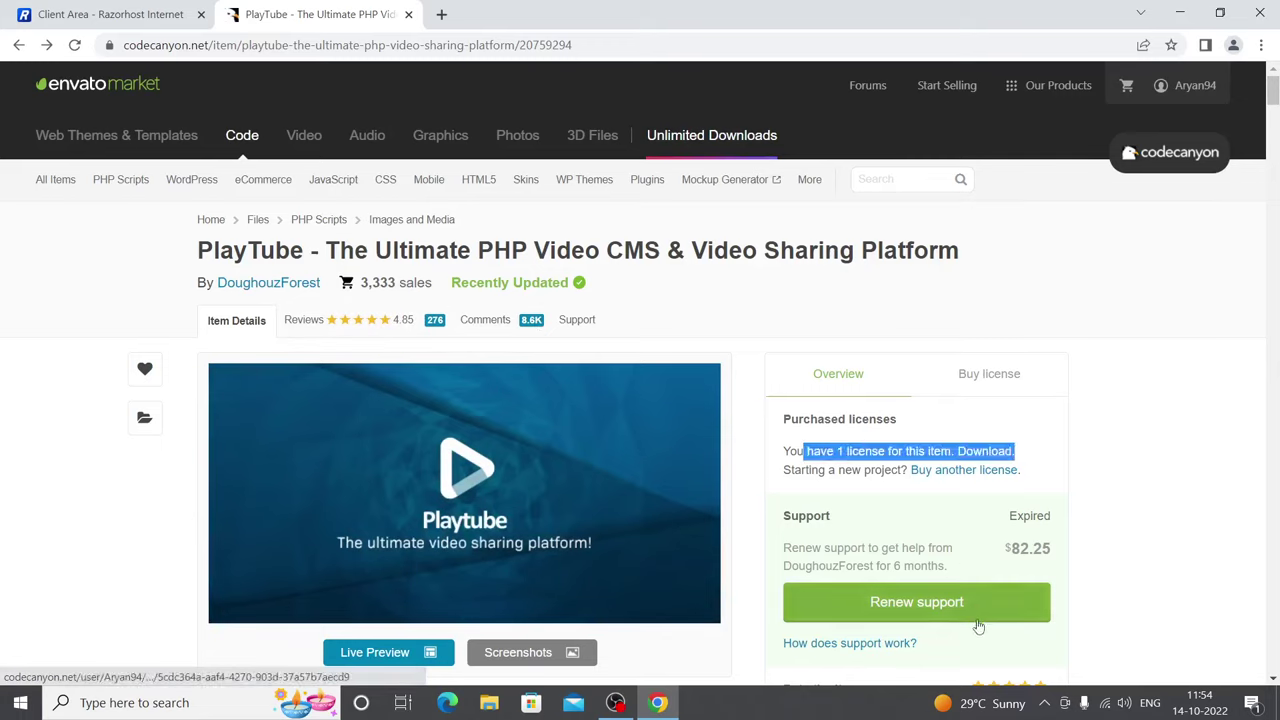
Step: Download PlayTube's All files & documentation package from CodeCanyon Downloads, then move to the Razorhost tab
{"action": "left_click", "coordinate": [1188, 86]}
{"action": "left_click", "coordinate": [1088, 210]}
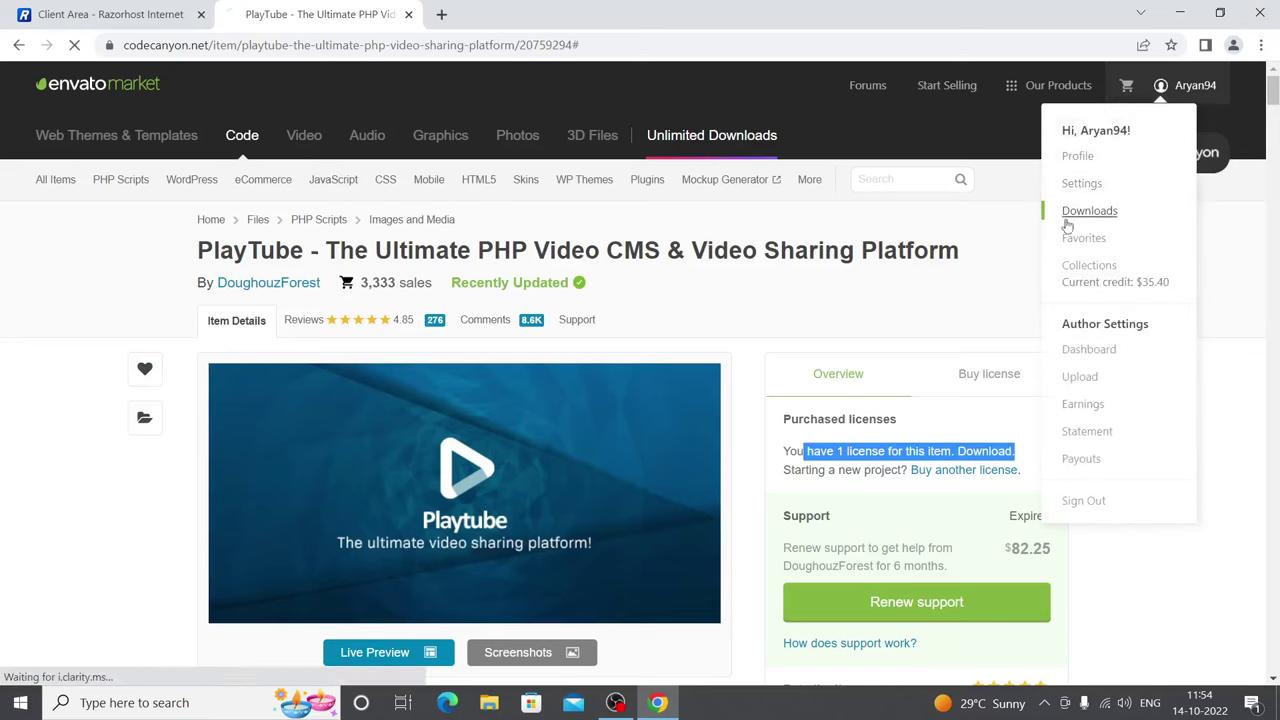
{"action": "scroll", "coordinate": [556, 441], "scroll_direction": "down", "scroll_amount": 1}
{"action": "scroll", "coordinate": [556, 441], "scroll_direction": "down", "scroll_amount": 4}
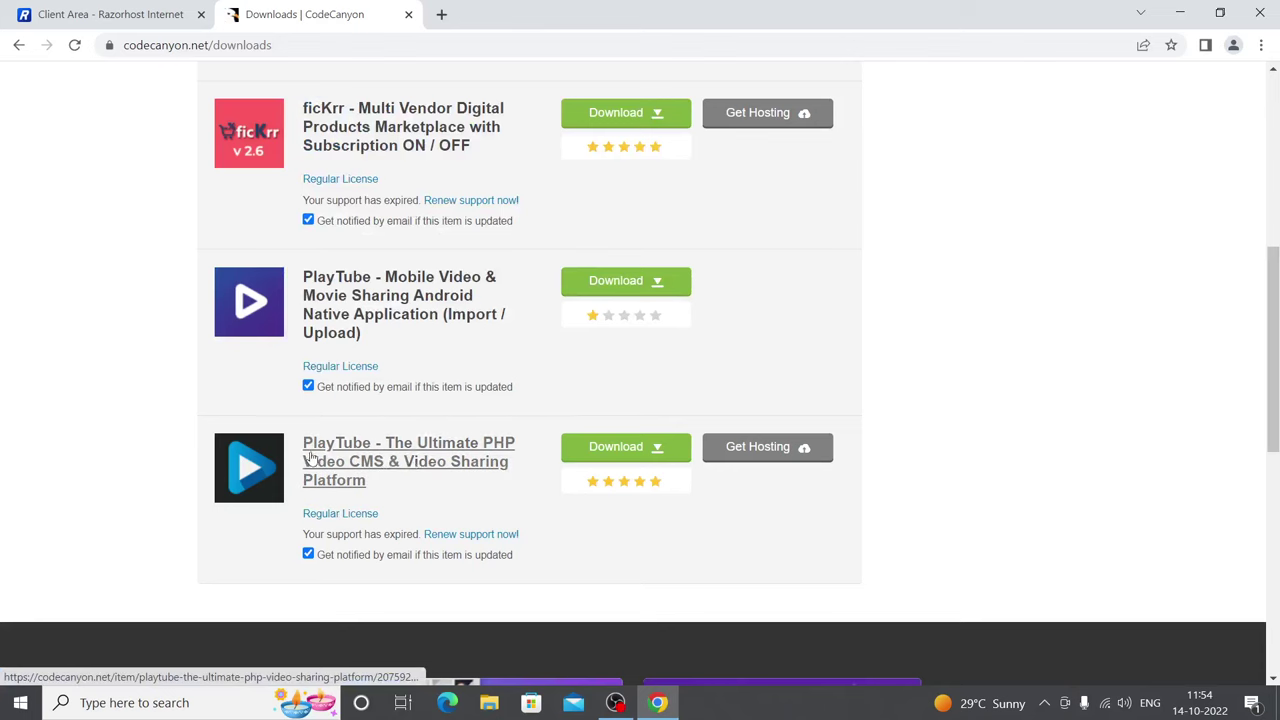
{"action": "mouse_move", "coordinate": [610, 447]}
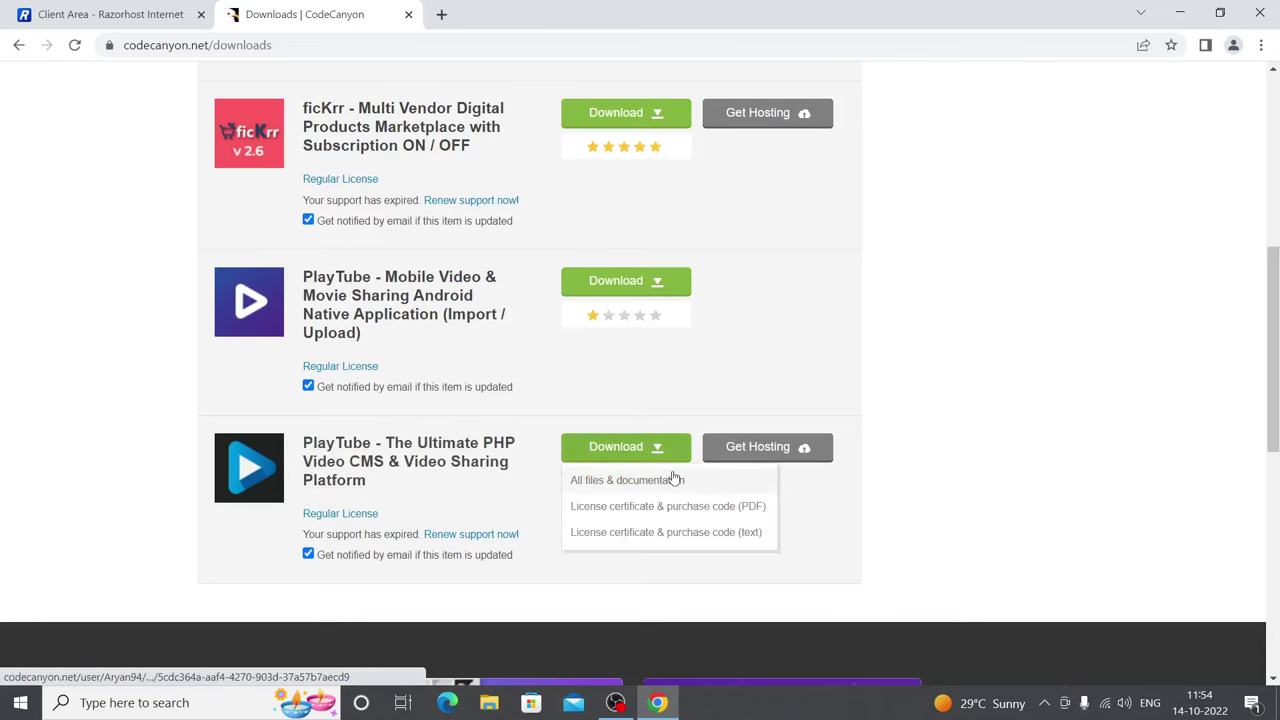
{"action": "mouse_move", "coordinate": [265, 322]}
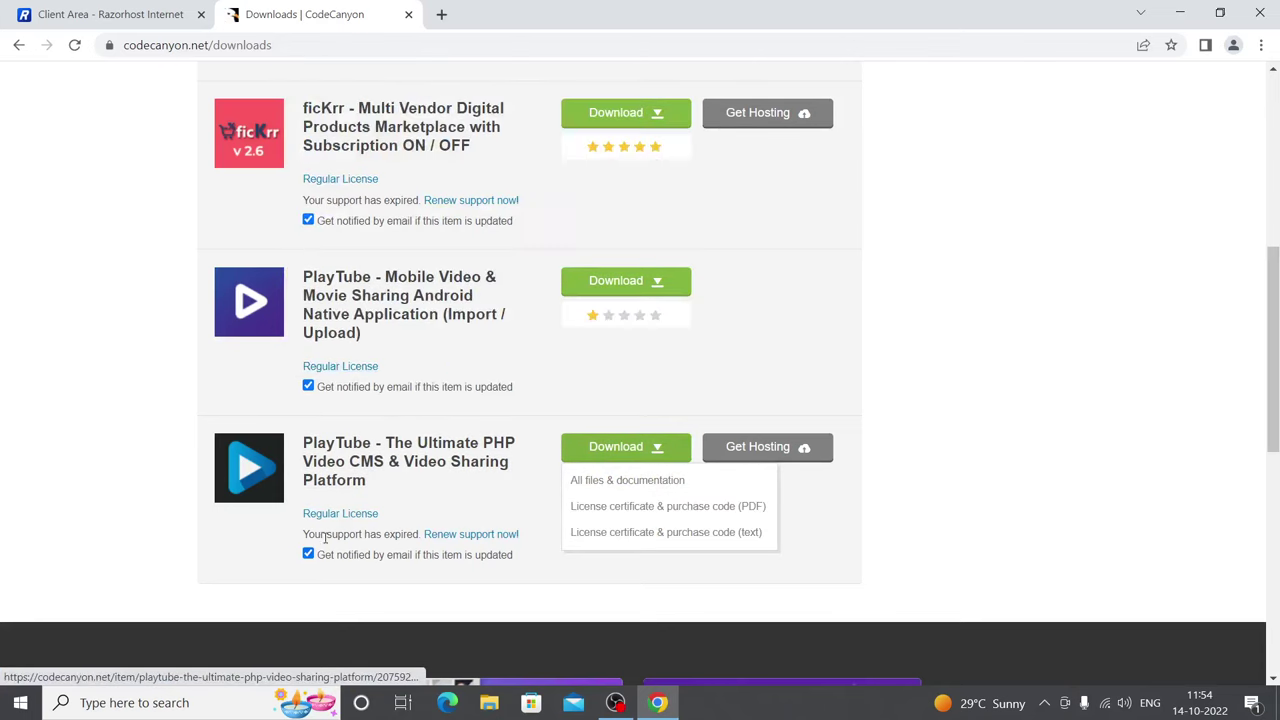
{"action": "left_click", "coordinate": [602, 480]}
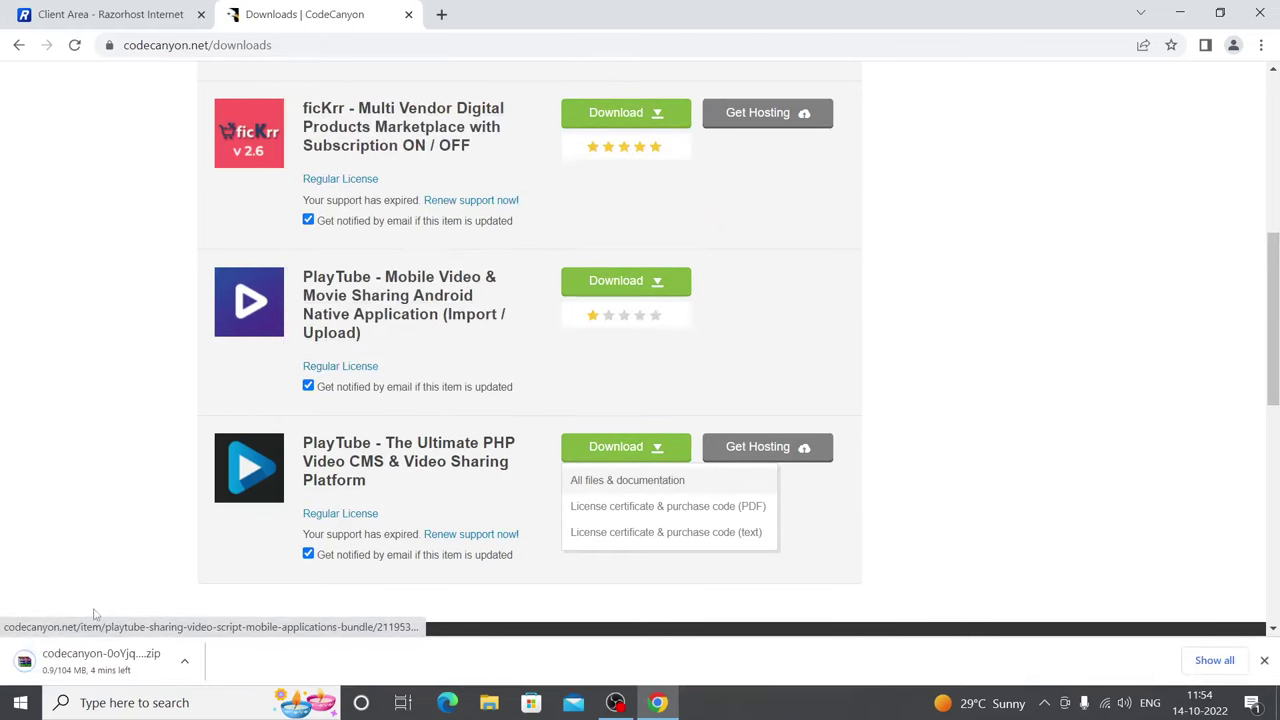
{"action": "key", "text": "ctrl+Tab"}
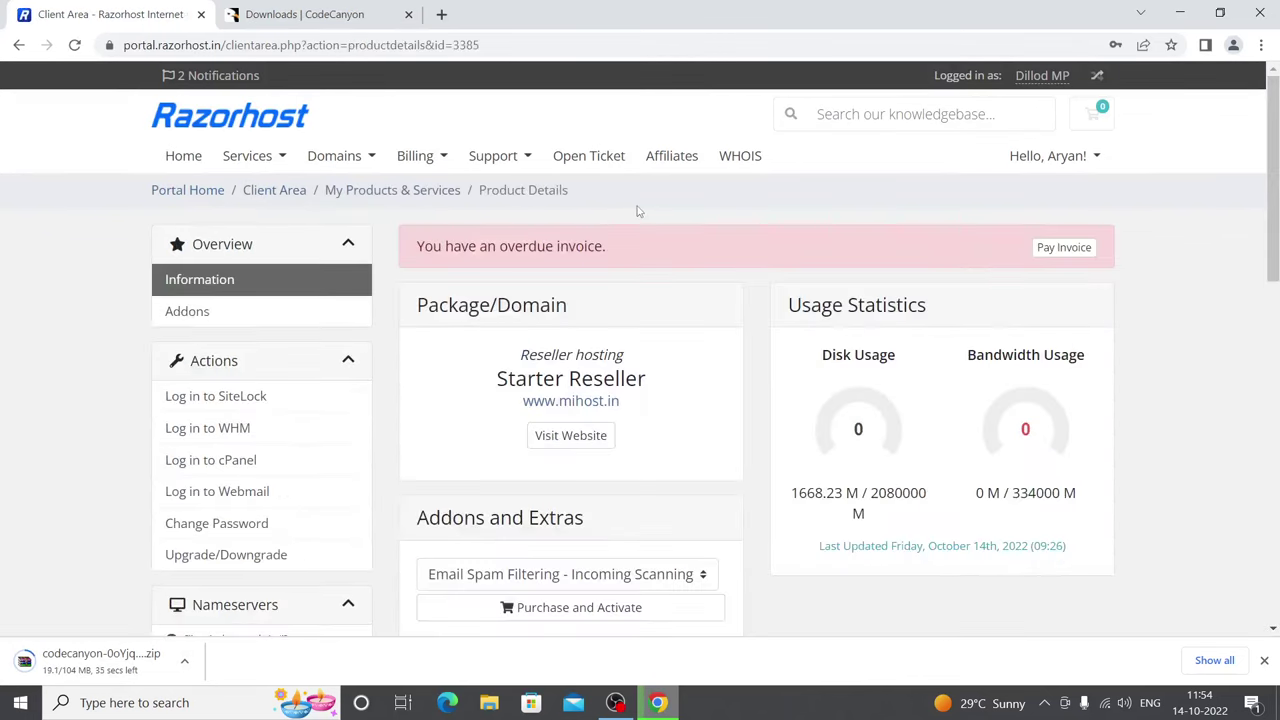
Step: Launch cPanel from the Razorhost Actions panel and switch to its Tools tab
{"action": "left_click", "coordinate": [286, 466]}
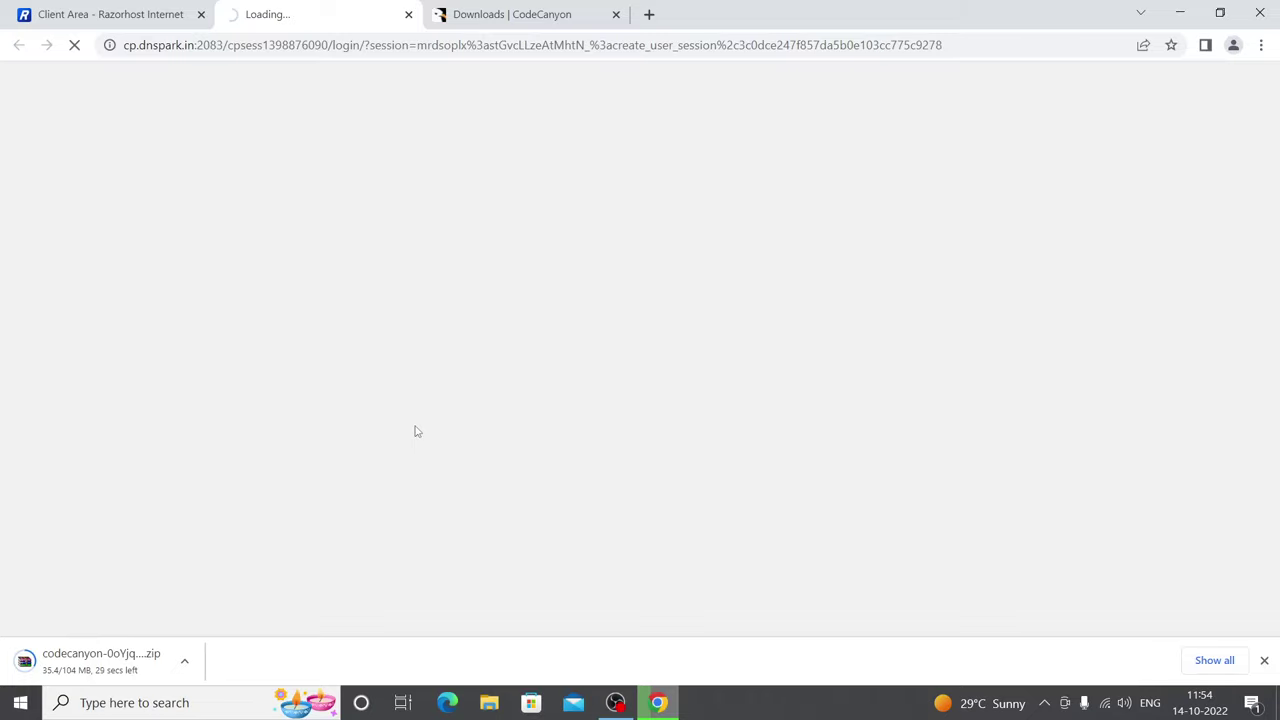
{"action": "left_click", "coordinate": [569, 12]}
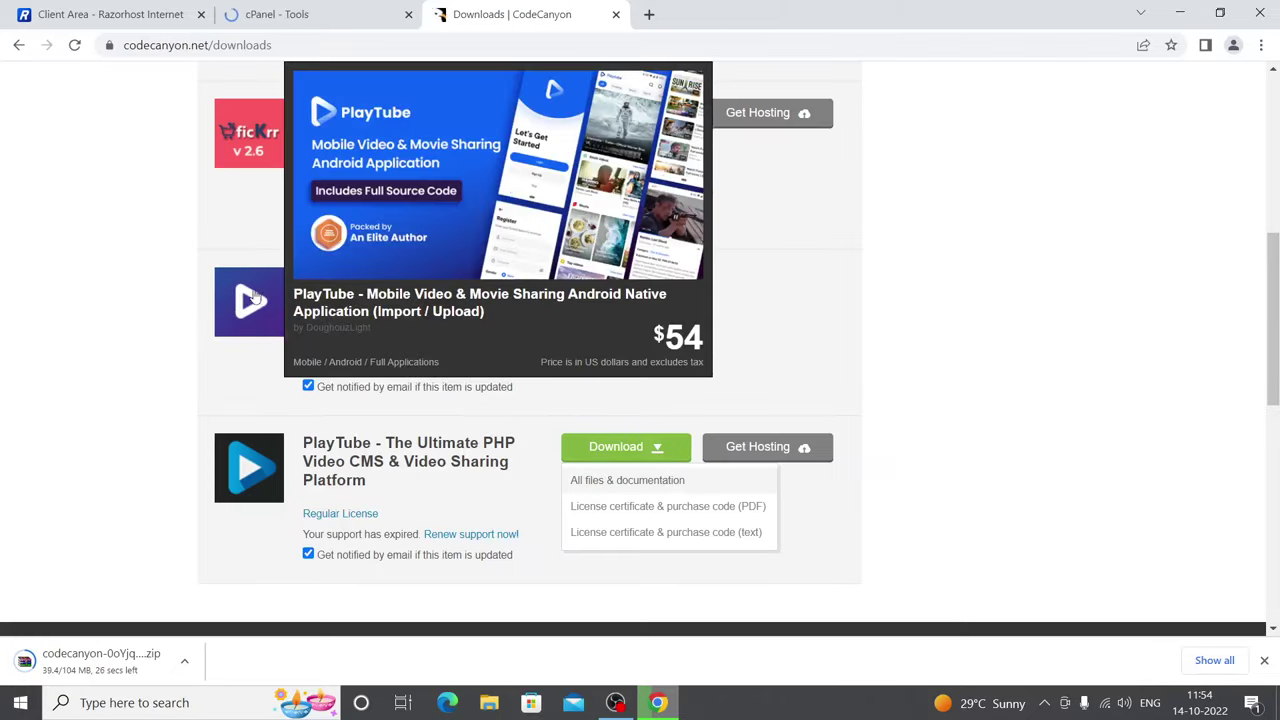
{"action": "scroll", "coordinate": [293, 302], "scroll_direction": "up", "scroll_amount": 3}
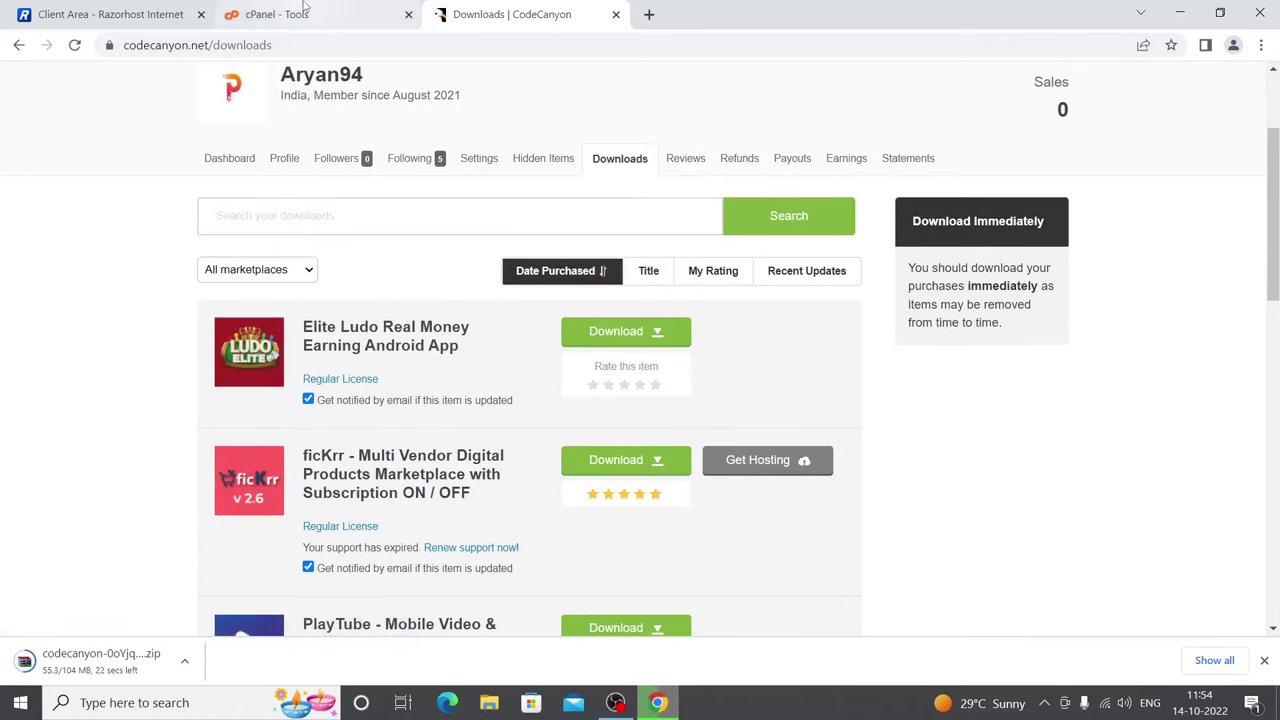
{"action": "left_click", "coordinate": [275, 14]}
{"action": "scroll", "coordinate": [443, 423], "scroll_direction": "down", "scroll_amount": 3}
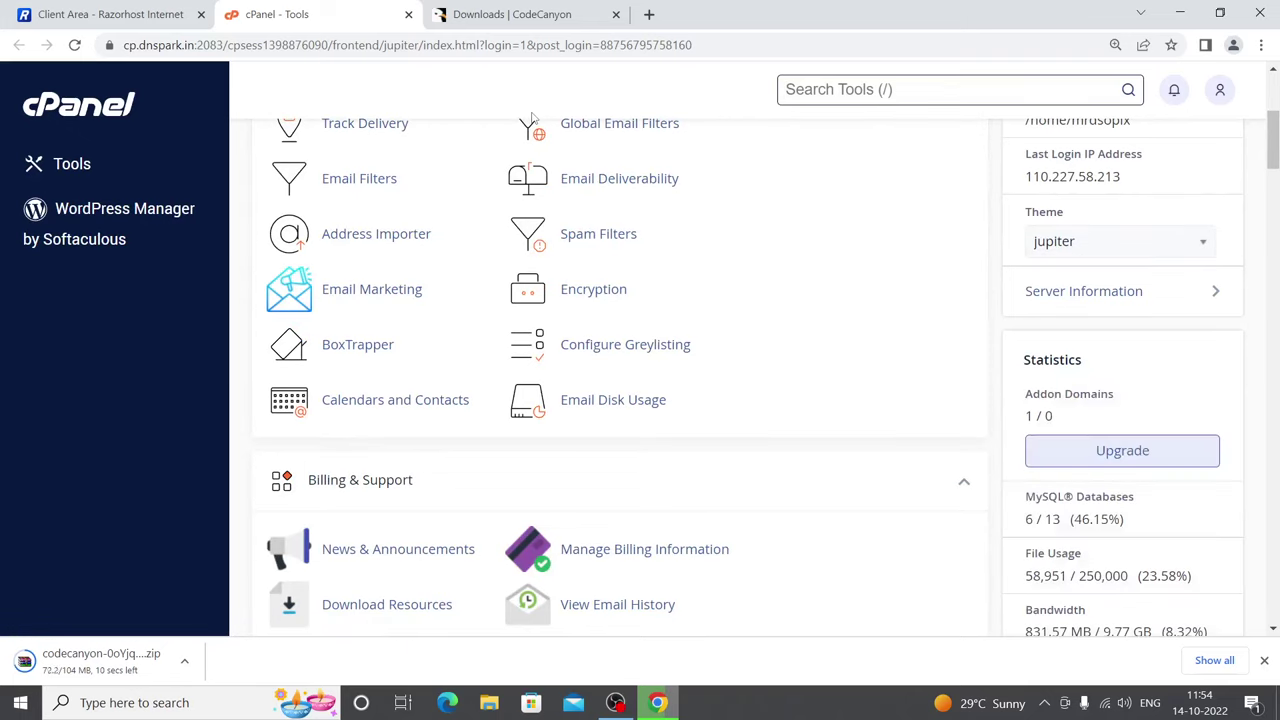
Step: Find the Domains tool via 'dom' and turn Force HTTPS Redirect on for admin.mihost.in
{"action": "key", "text": "XF86AudioRaiseVolume"}
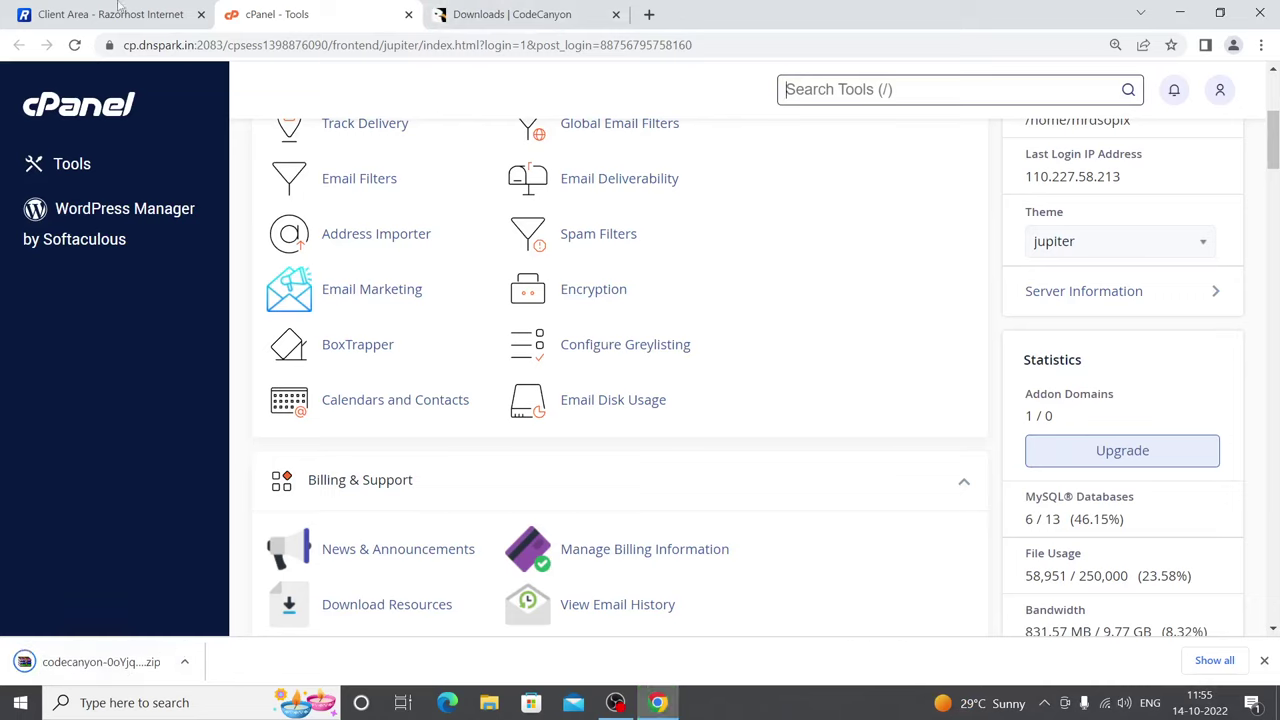
{"action": "scroll", "coordinate": [420, 423], "scroll_direction": "down", "scroll_amount": 3}
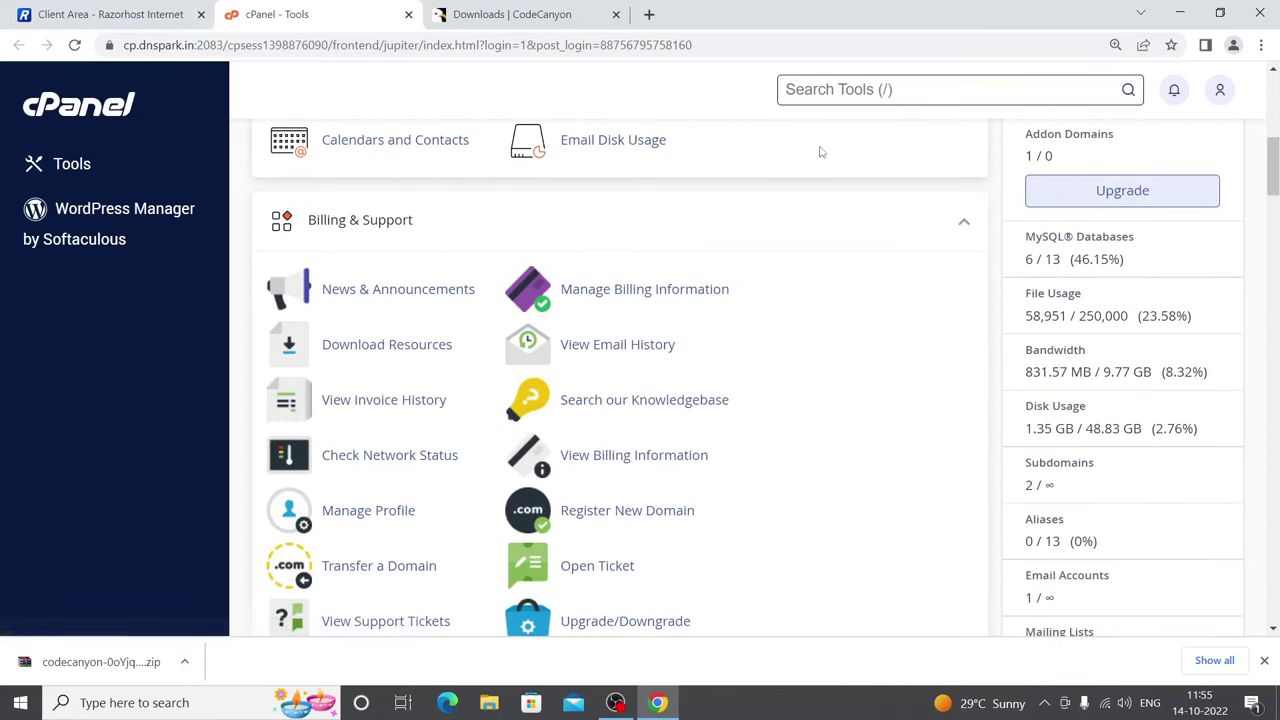
{"action": "type", "text": "do"}
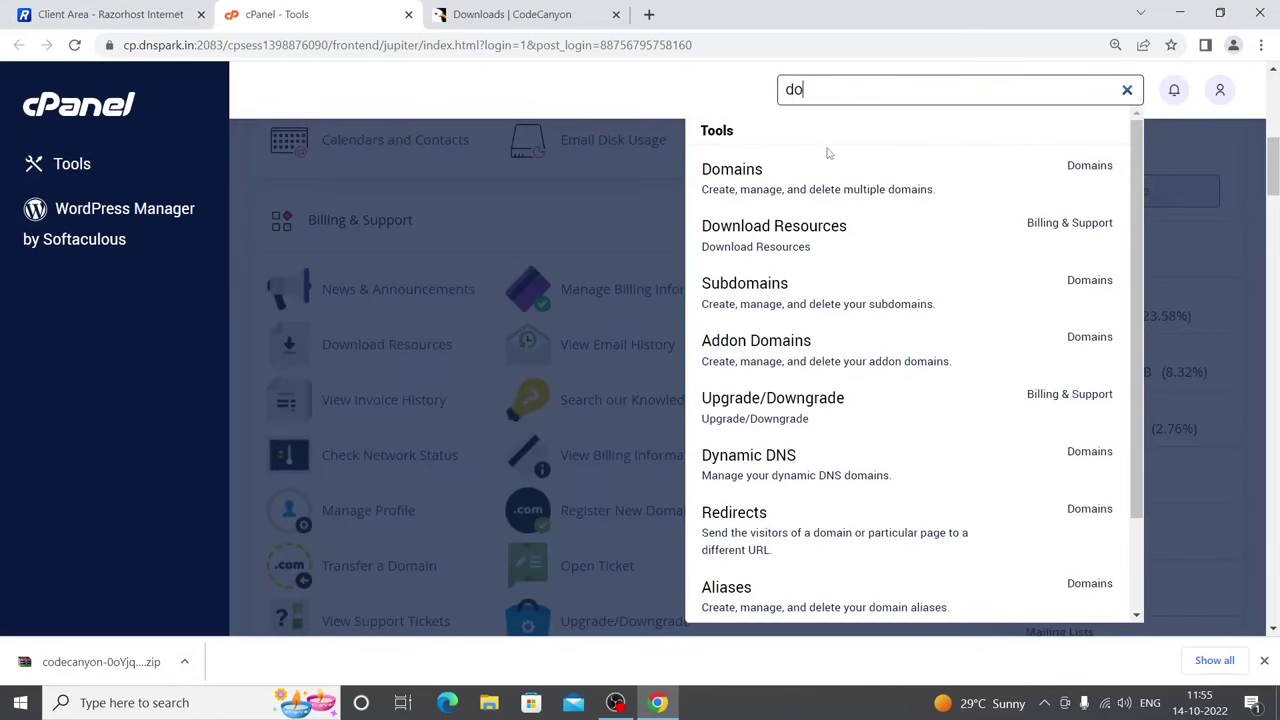
{"action": "type", "text": "m"}
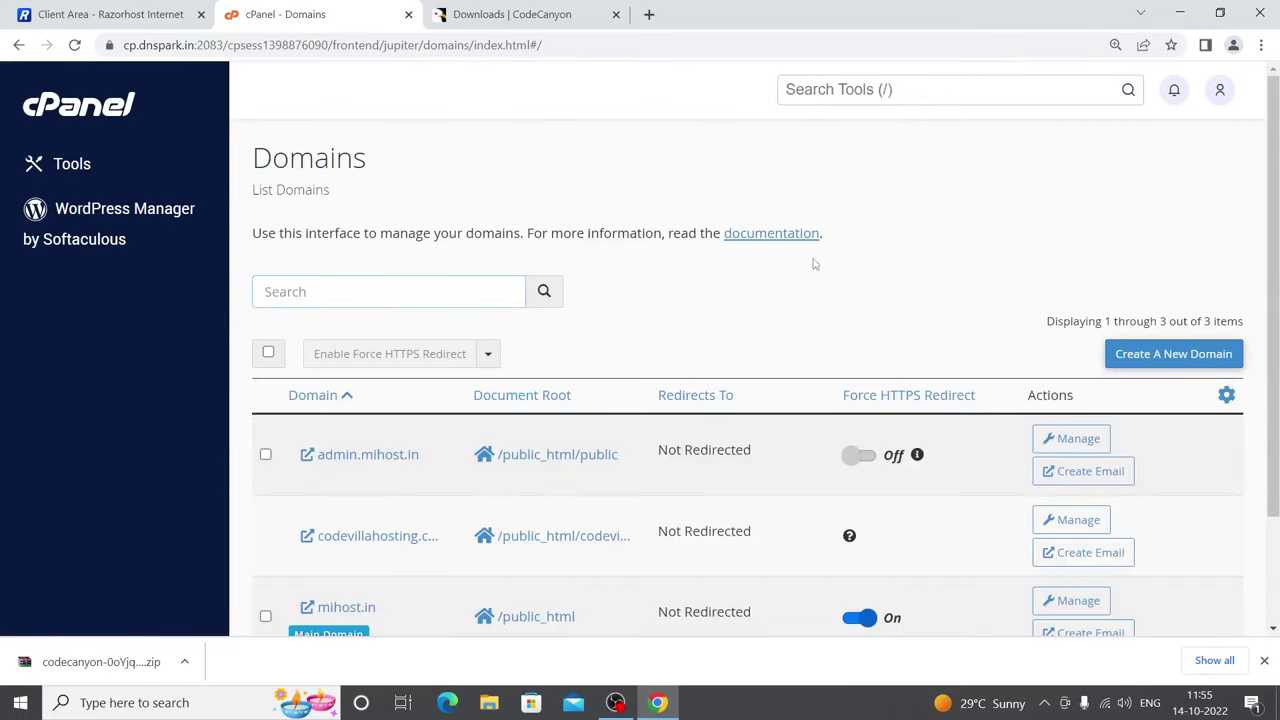
{"action": "scroll", "coordinate": [799, 285], "scroll_direction": "down", "scroll_amount": 2}
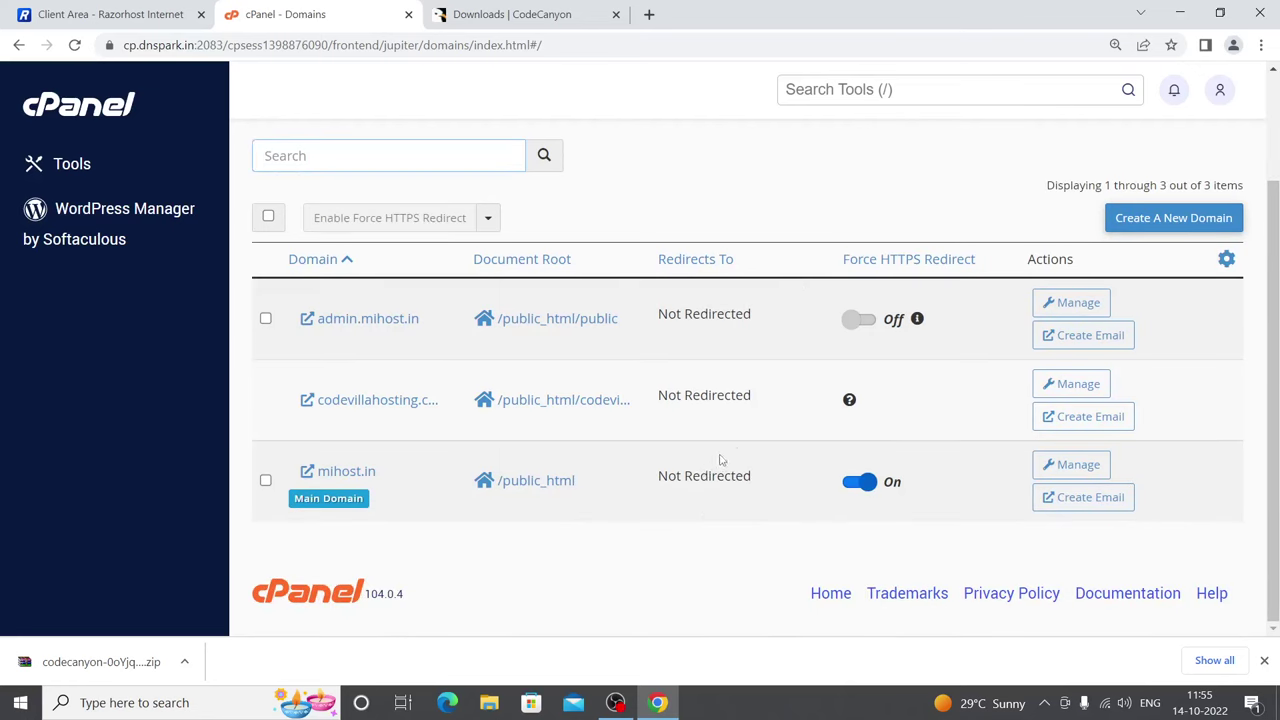
{"action": "left_click", "coordinate": [864, 322]}
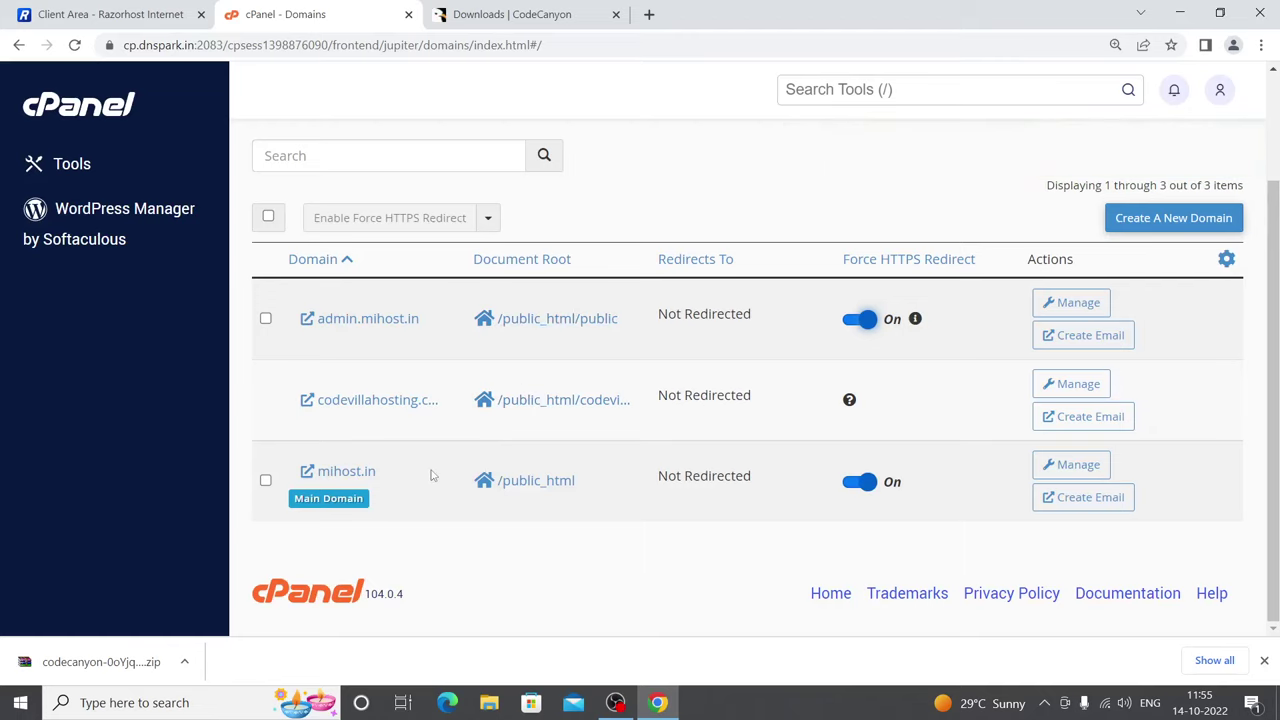
{"action": "left_click", "coordinate": [1160, 221]}
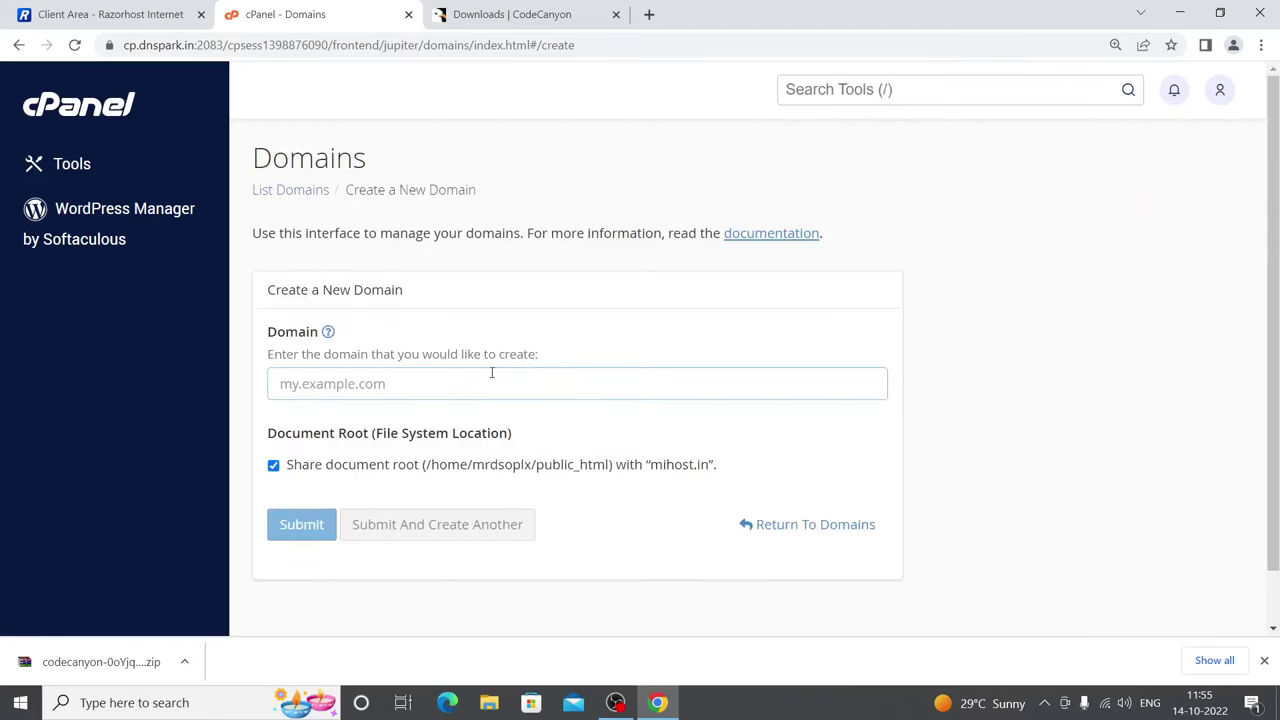
Step: Try adding metubeindia.in with its own document root (rejected at the domain limit), then log in to WHM
{"action": "type", "text": "metub"}
{"action": "type", "text": "eindia.in"}
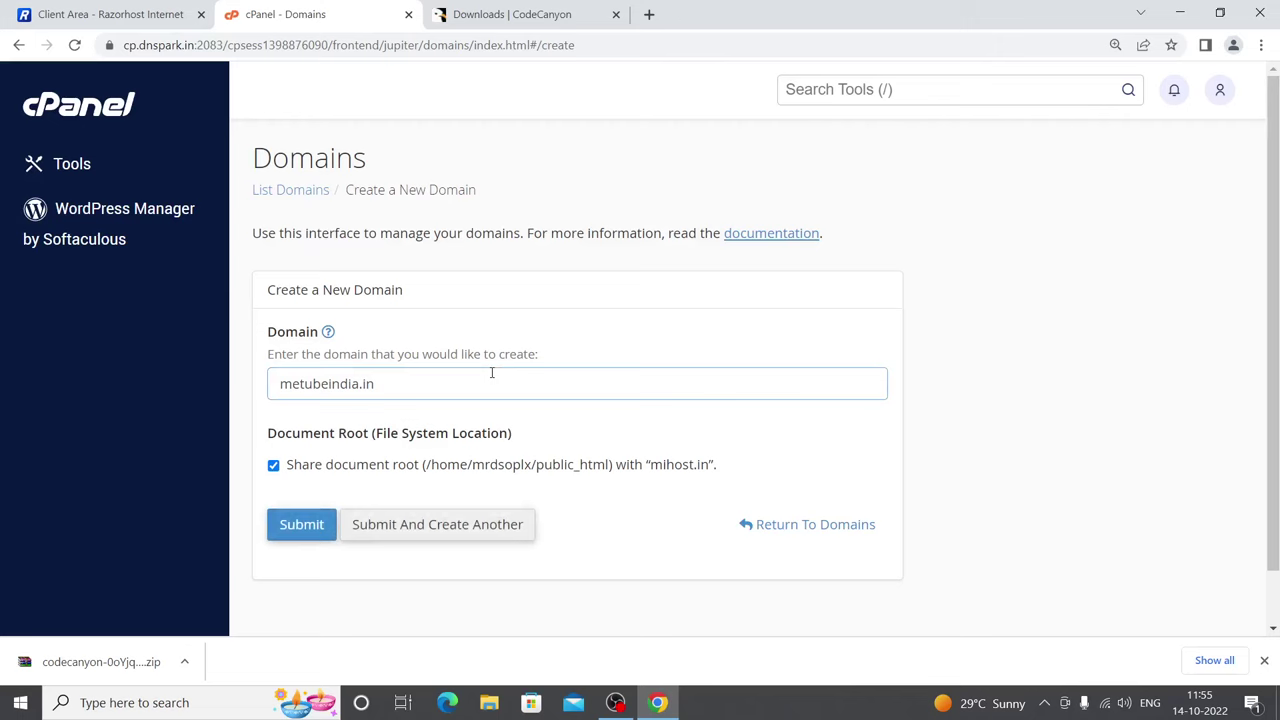
{"action": "key", "text": "Return"}
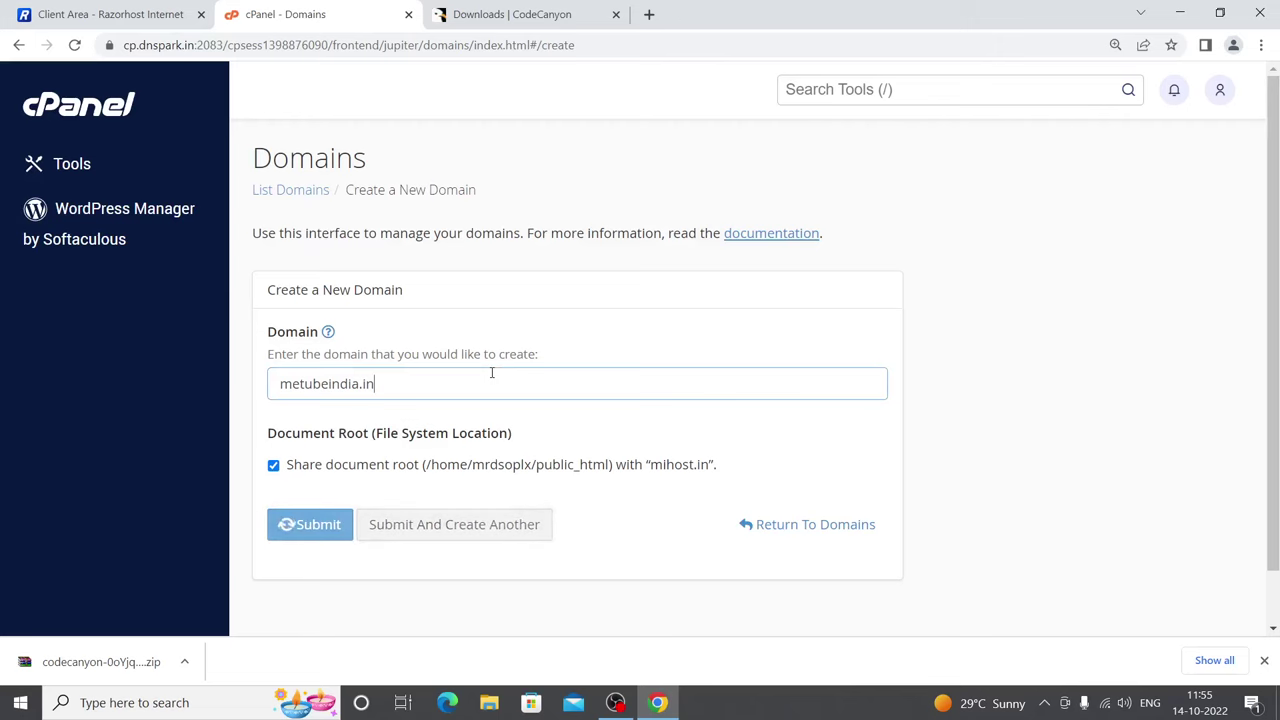
{"action": "left_click", "coordinate": [328, 466]}
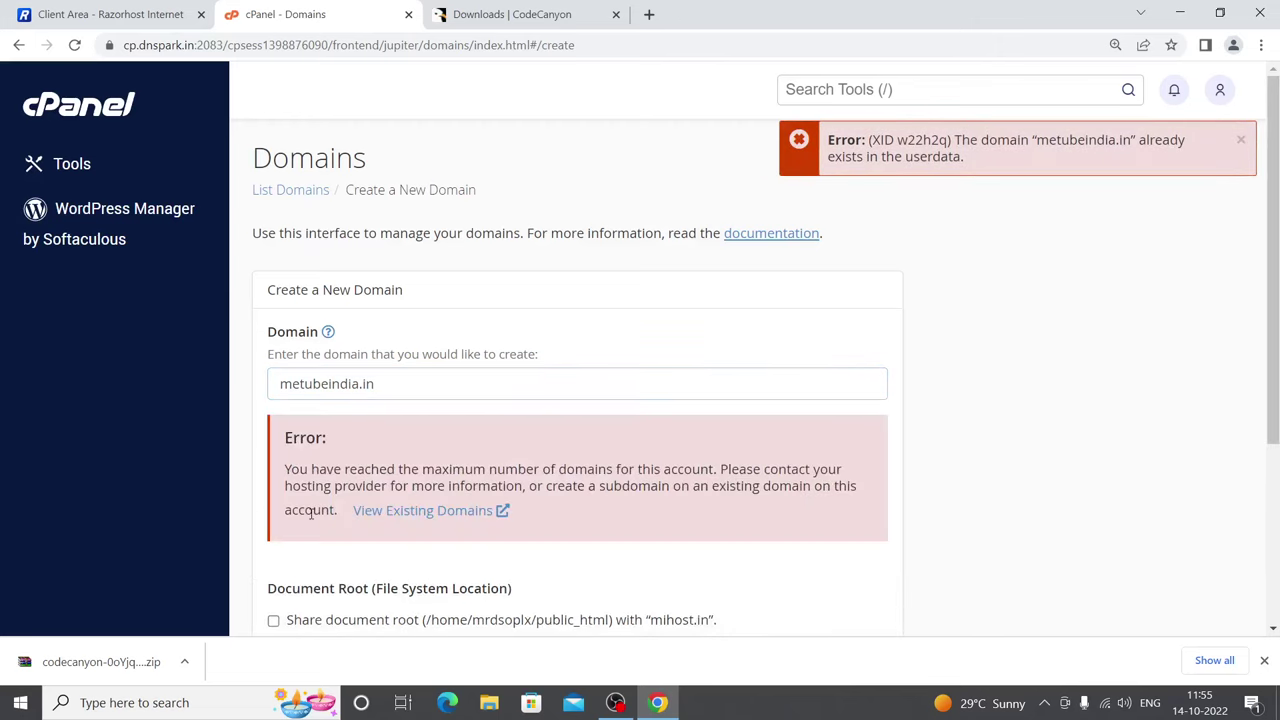
{"action": "scroll", "coordinate": [352, 484], "scroll_direction": "down", "scroll_amount": 2}
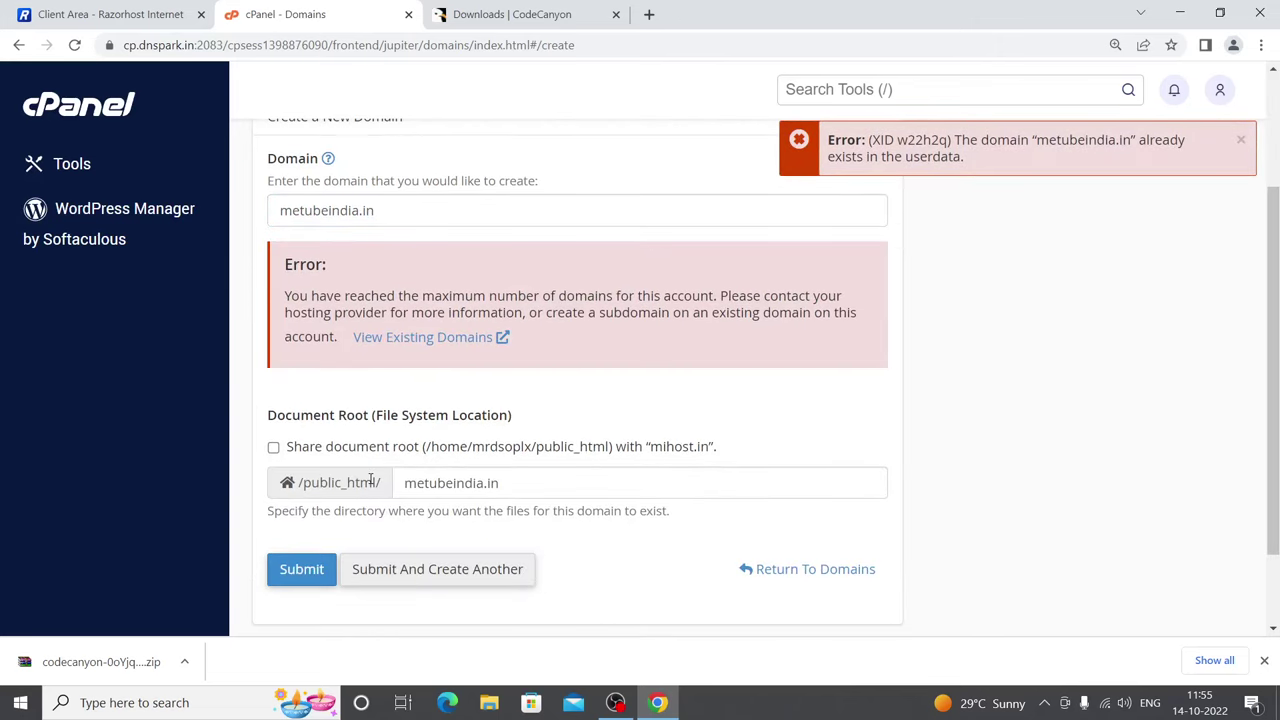
{"action": "left_click", "coordinate": [301, 569]}
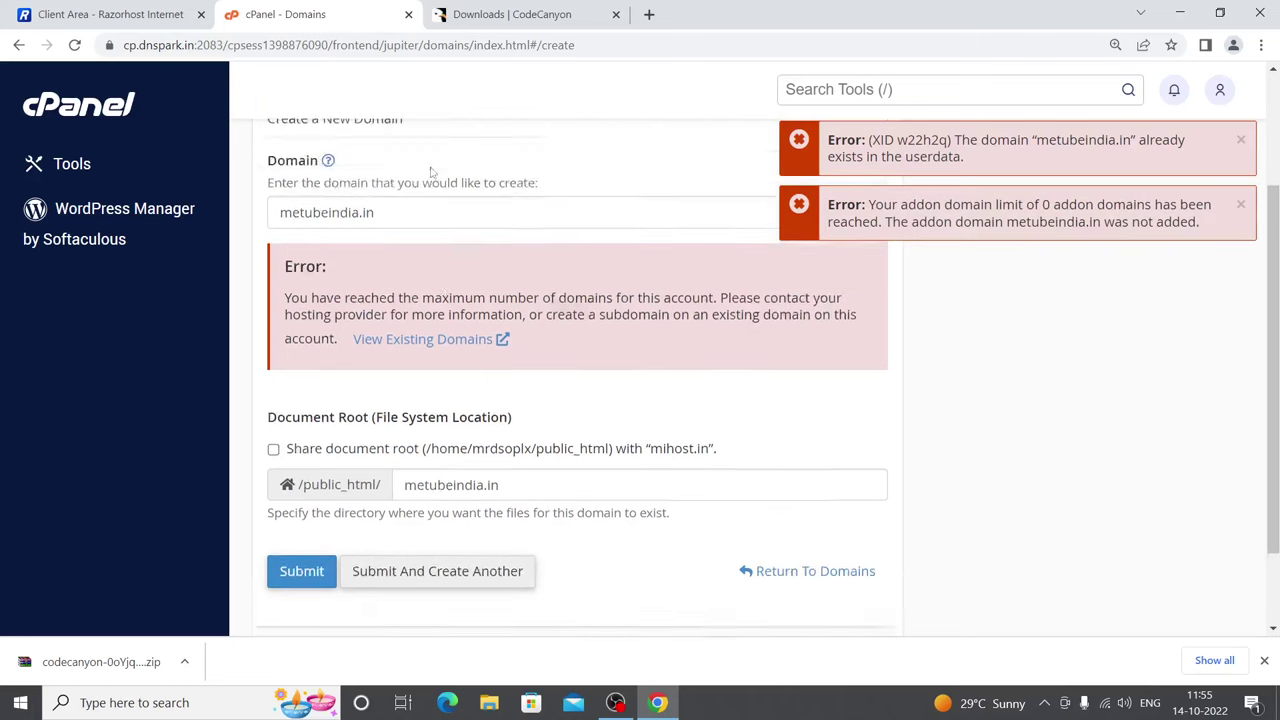
{"action": "left_click", "coordinate": [105, 14]}
{"action": "left_click", "coordinate": [264, 434]}
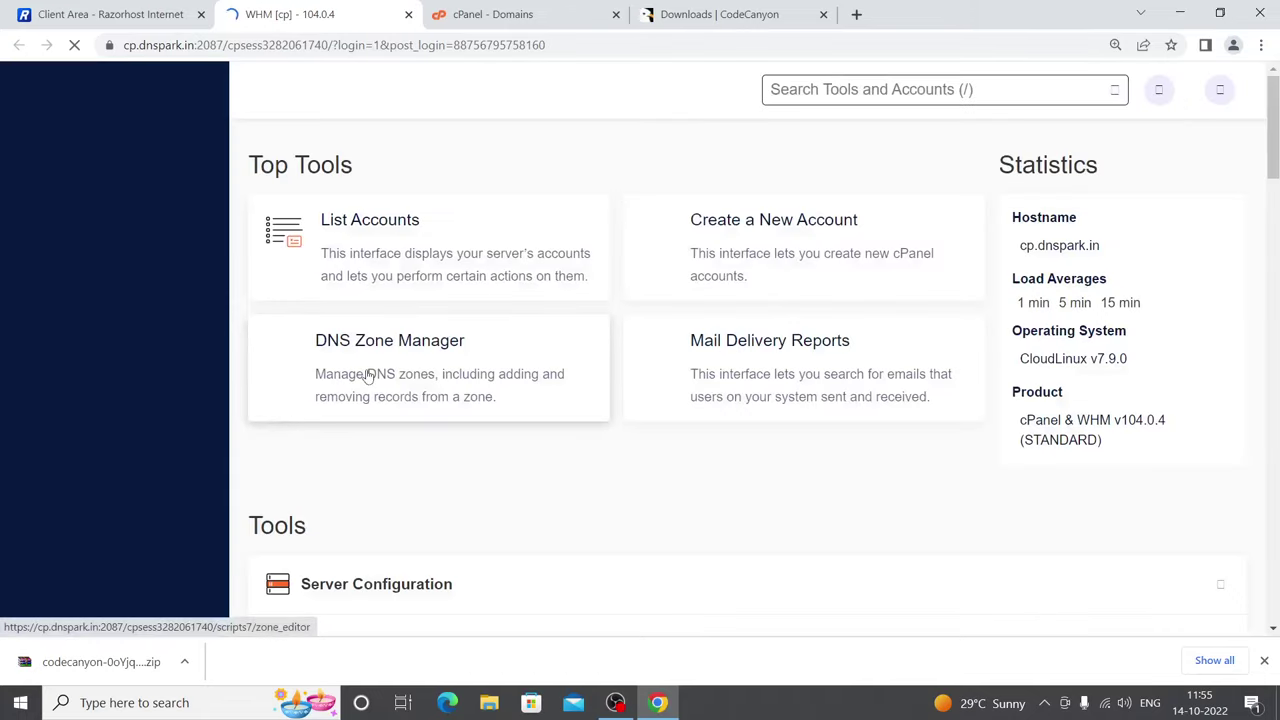
Step: Expand the indiachat.site, couplestyle.online and mihost.in account rows in WHM's account list
{"action": "scroll", "coordinate": [366, 371], "scroll_direction": "down", "scroll_amount": 3}
{"action": "scroll", "coordinate": [440, 343], "scroll_direction": "up", "scroll_amount": 3}
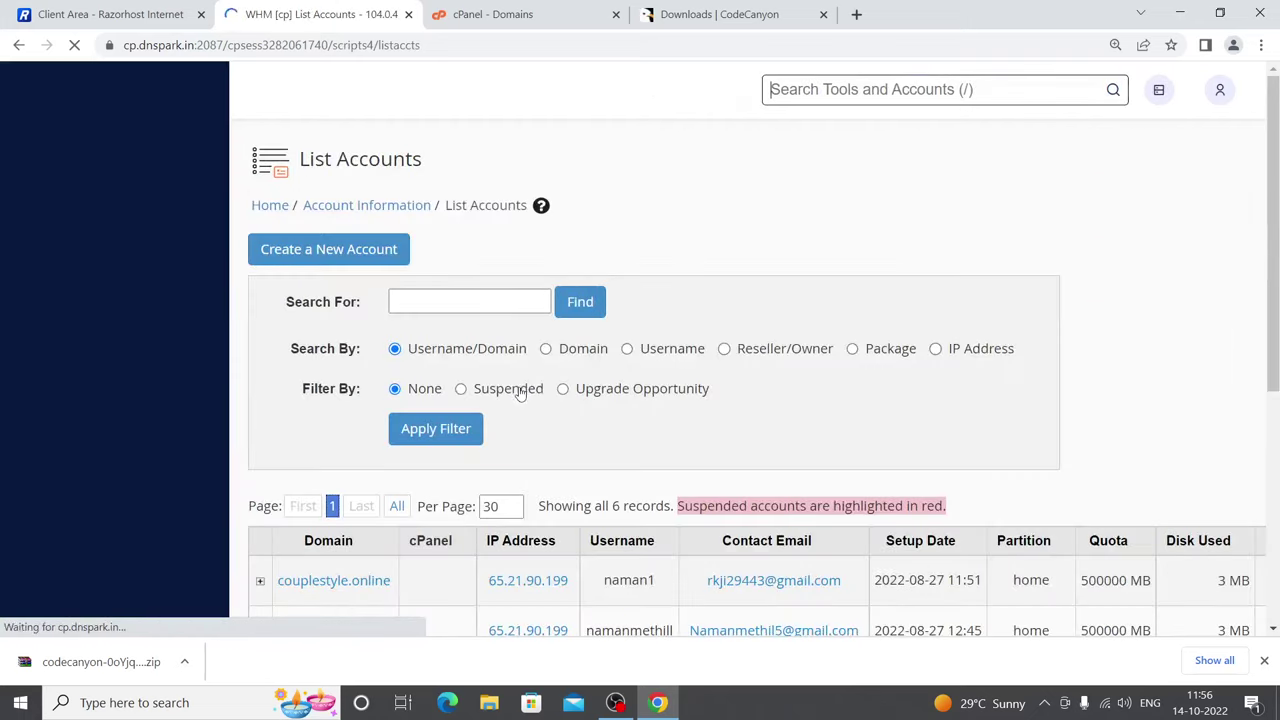
{"action": "scroll", "coordinate": [363, 437], "scroll_direction": "down", "scroll_amount": 2}
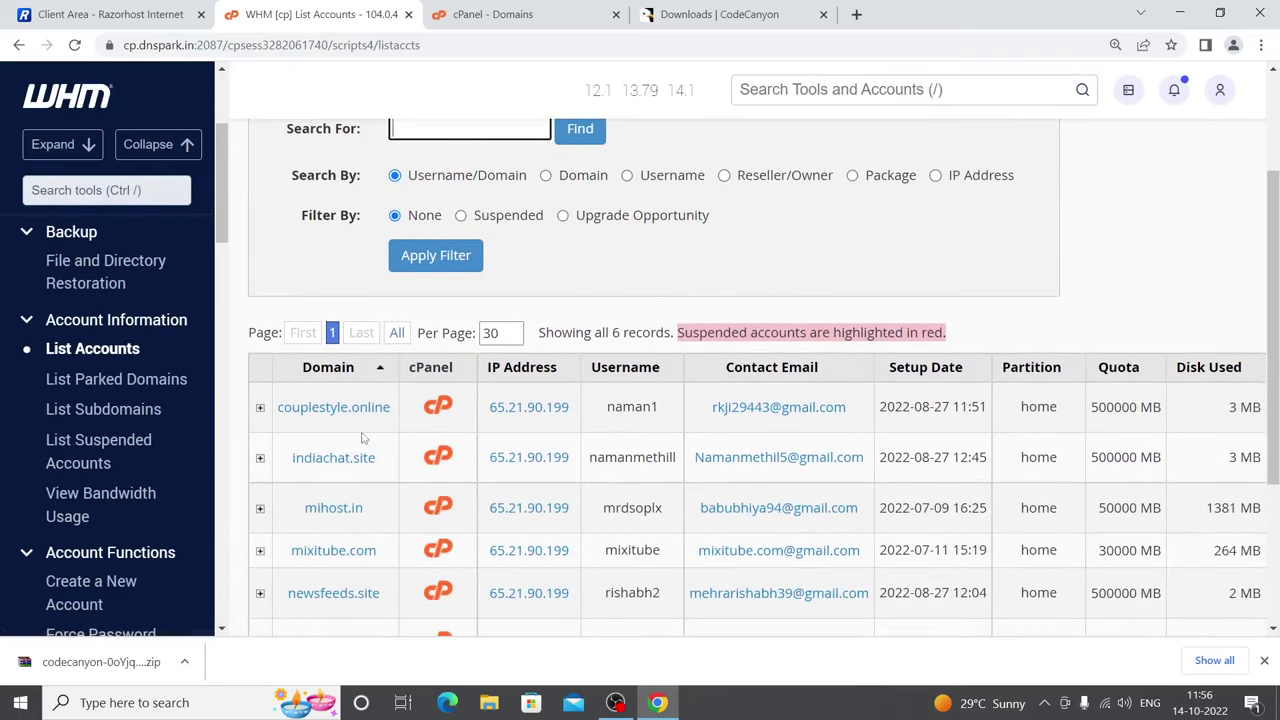
{"action": "scroll", "coordinate": [355, 556], "scroll_direction": "down", "scroll_amount": 2}
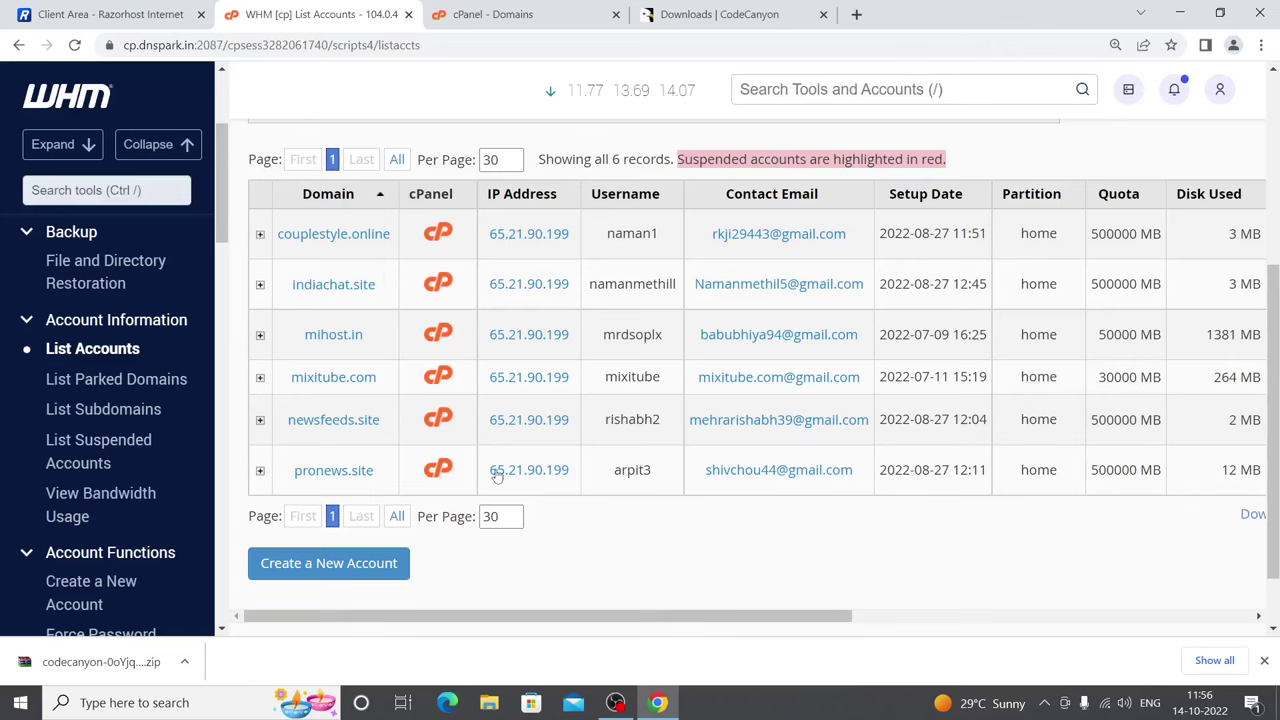
{"action": "left_click", "coordinate": [260, 285]}
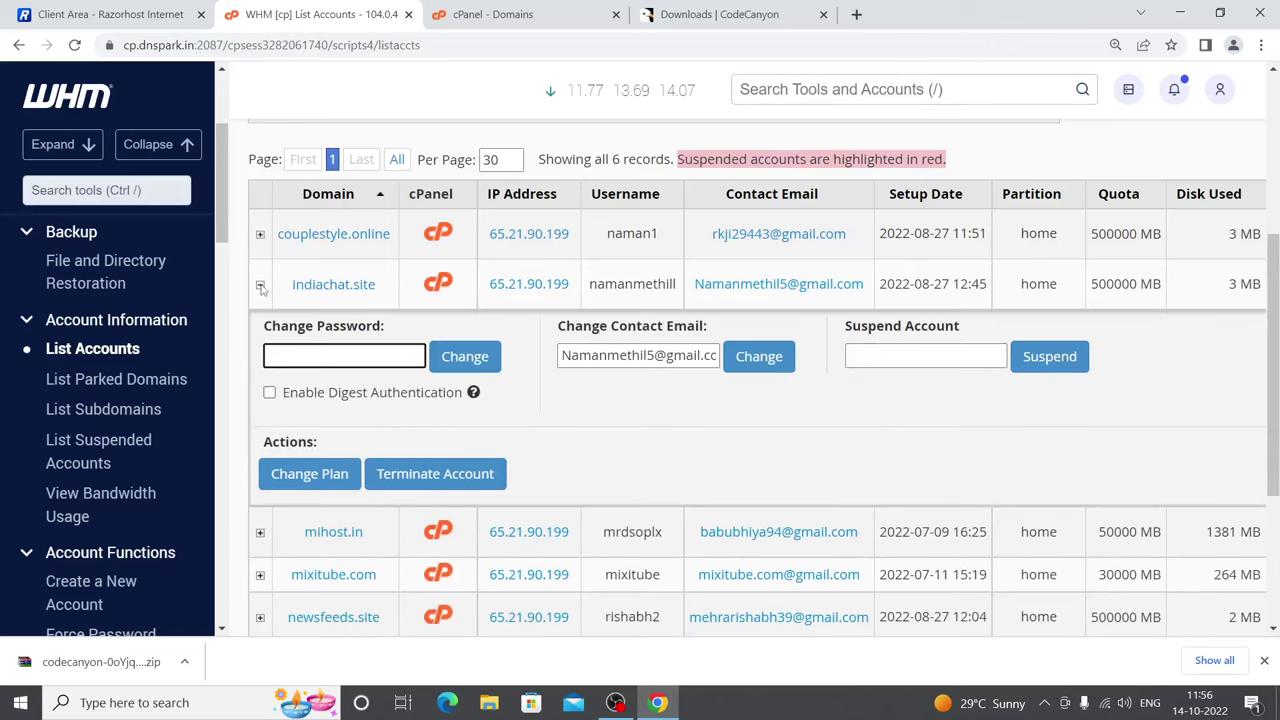
{"action": "left_click", "coordinate": [260, 234]}
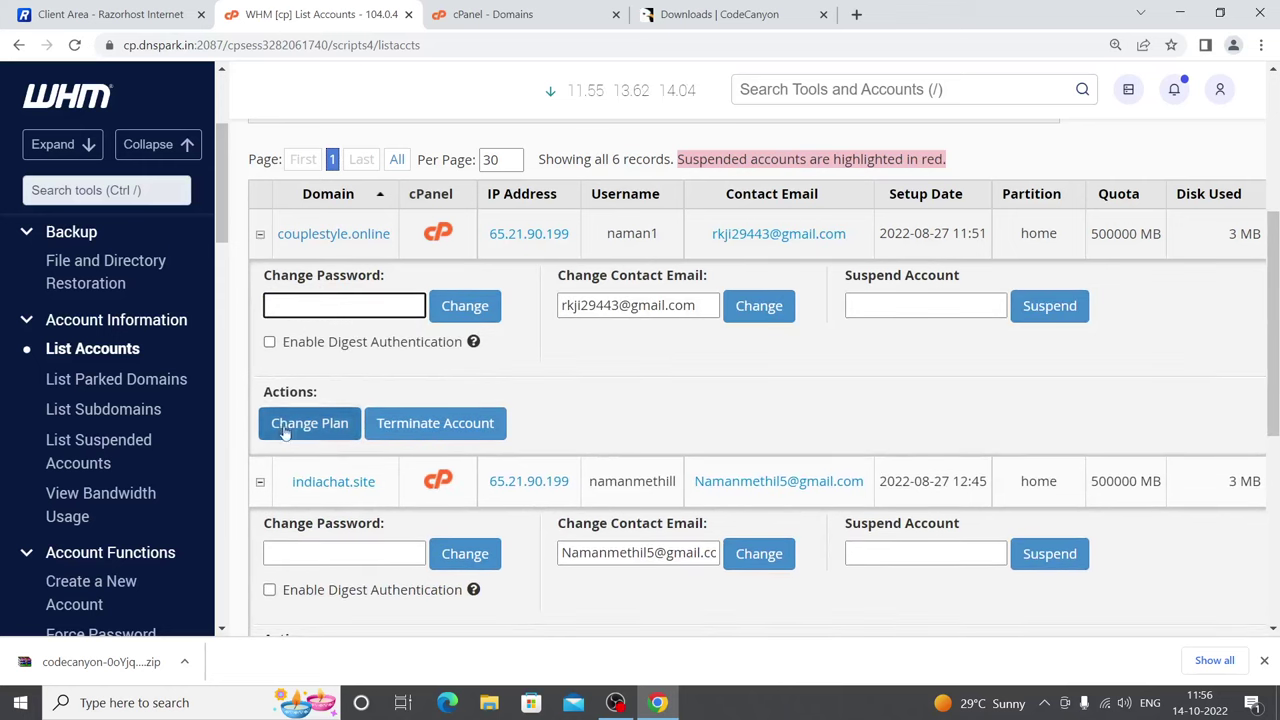
{"action": "scroll", "coordinate": [270, 457], "scroll_direction": "down", "scroll_amount": 3}
{"action": "scroll", "coordinate": [262, 262], "scroll_direction": "down", "scroll_amount": 2}
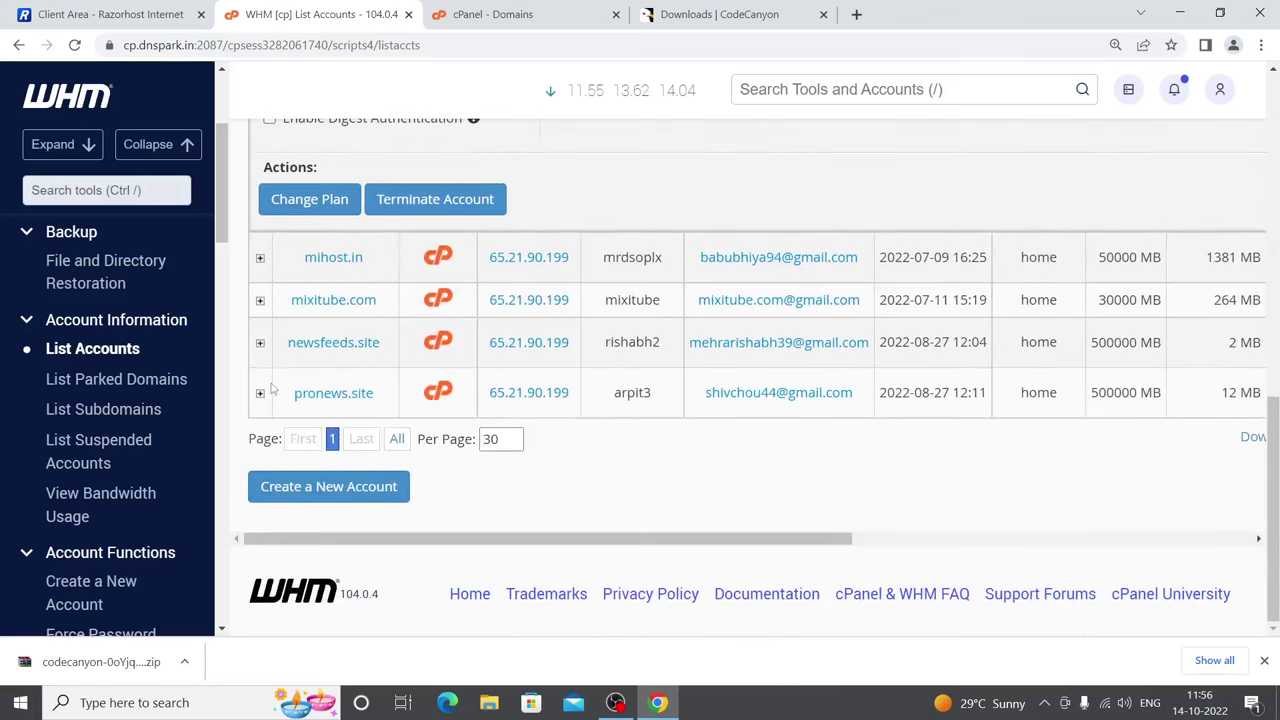
{"action": "left_click", "coordinate": [260, 258]}
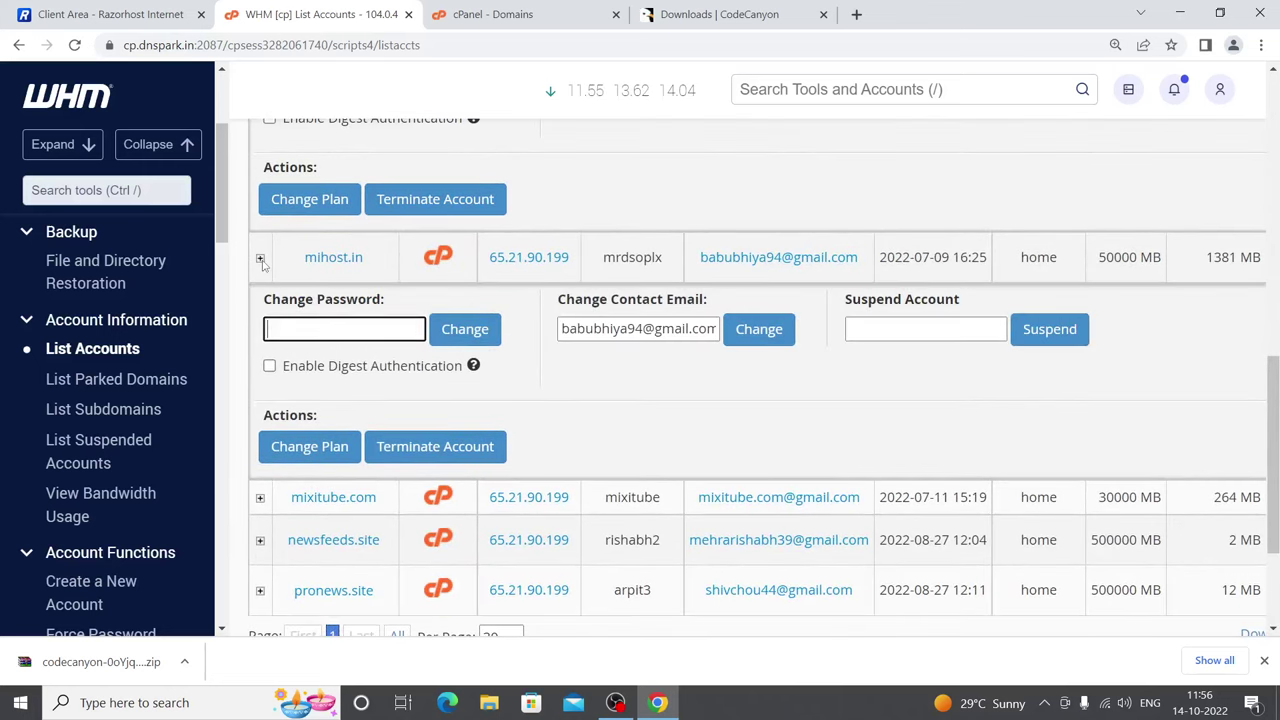
{"action": "left_click", "coordinate": [260, 258]}
{"action": "scroll", "coordinate": [500, 533], "scroll_direction": "up", "scroll_amount": 2}
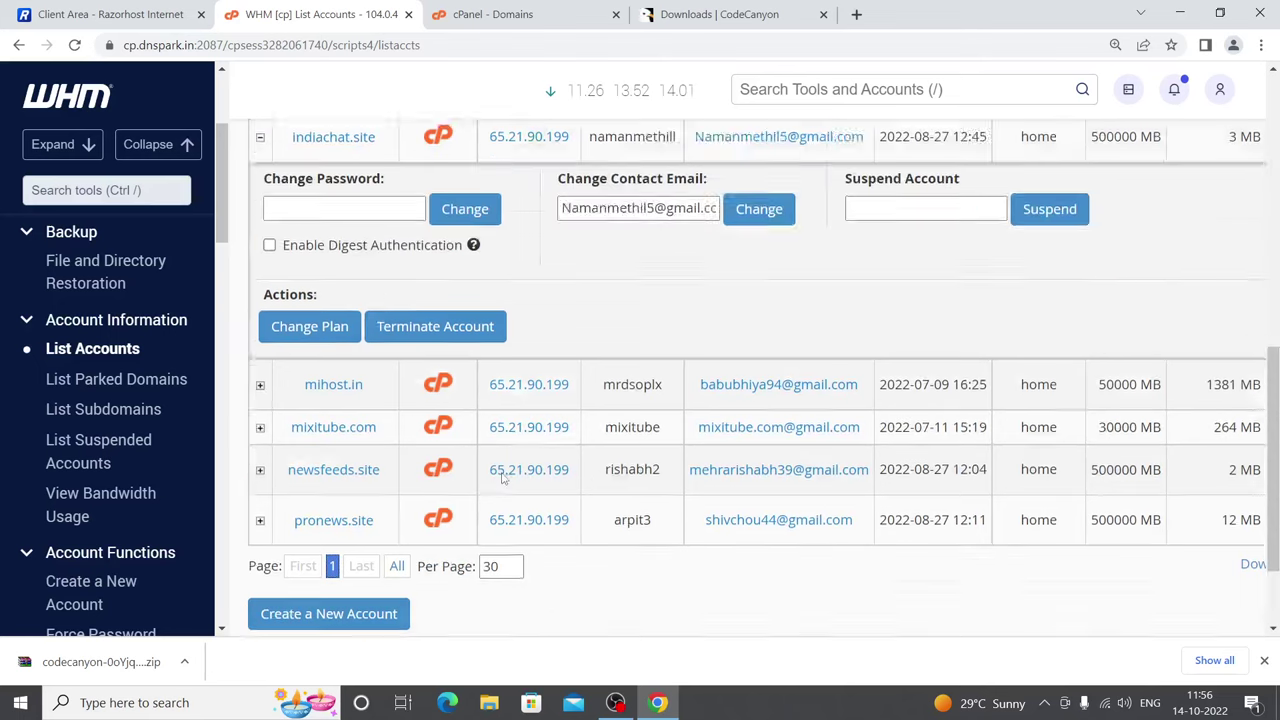
{"action": "scroll", "coordinate": [500, 474], "scroll_direction": "up", "scroll_amount": 3}
{"action": "scroll", "coordinate": [521, 342], "scroll_direction": "up", "scroll_amount": 1}
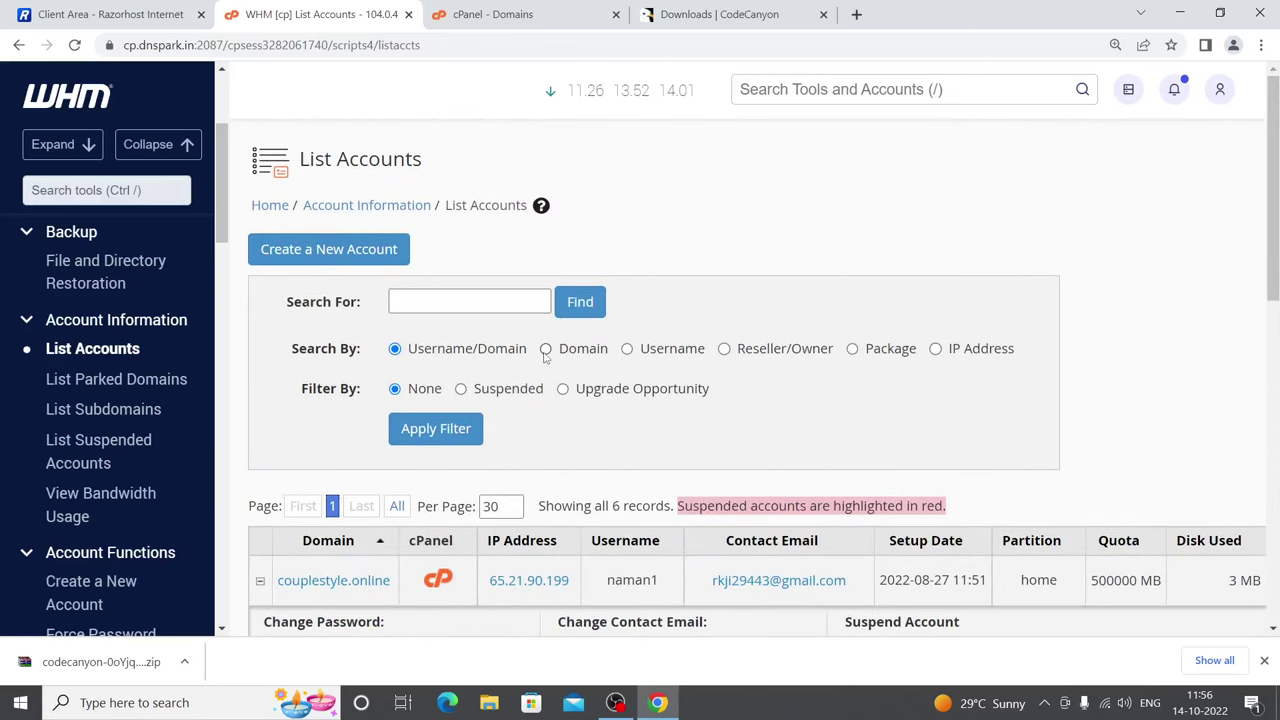
Step: List the hosted accounts searched by domain and review all six
{"action": "left_click", "coordinate": [452, 428]}
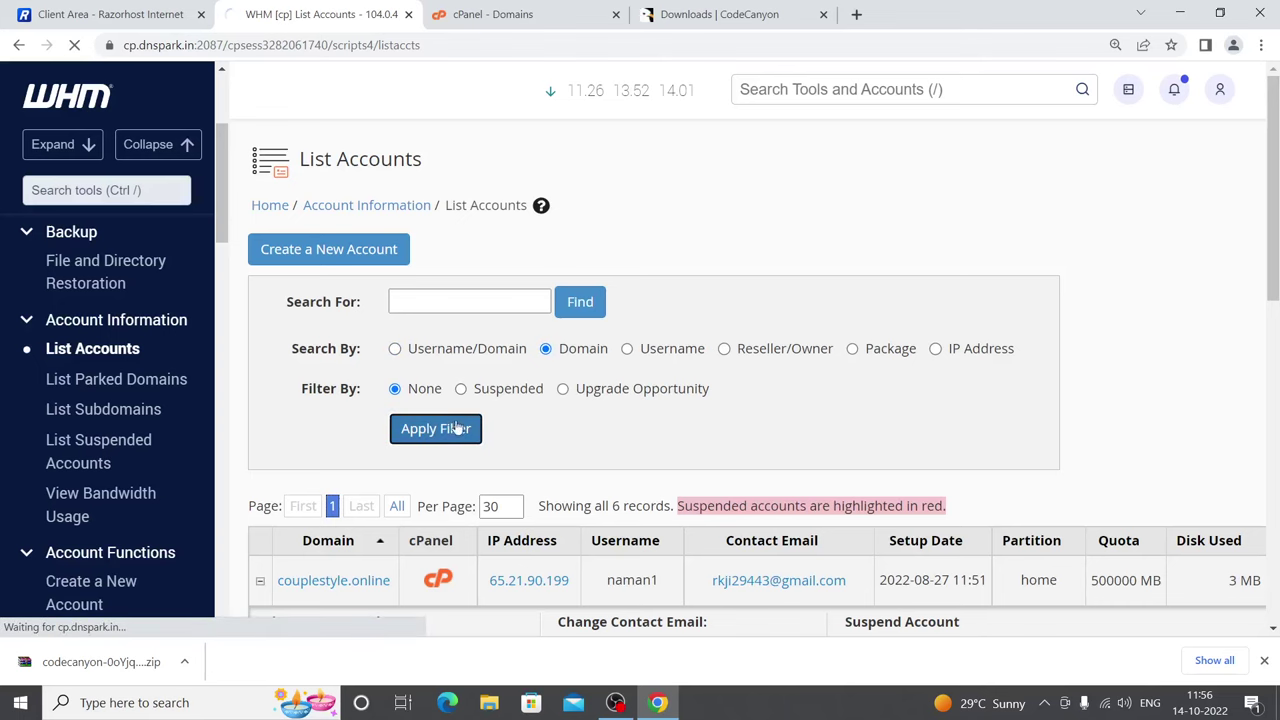
{"action": "scroll", "coordinate": [490, 388], "scroll_direction": "down", "scroll_amount": 1}
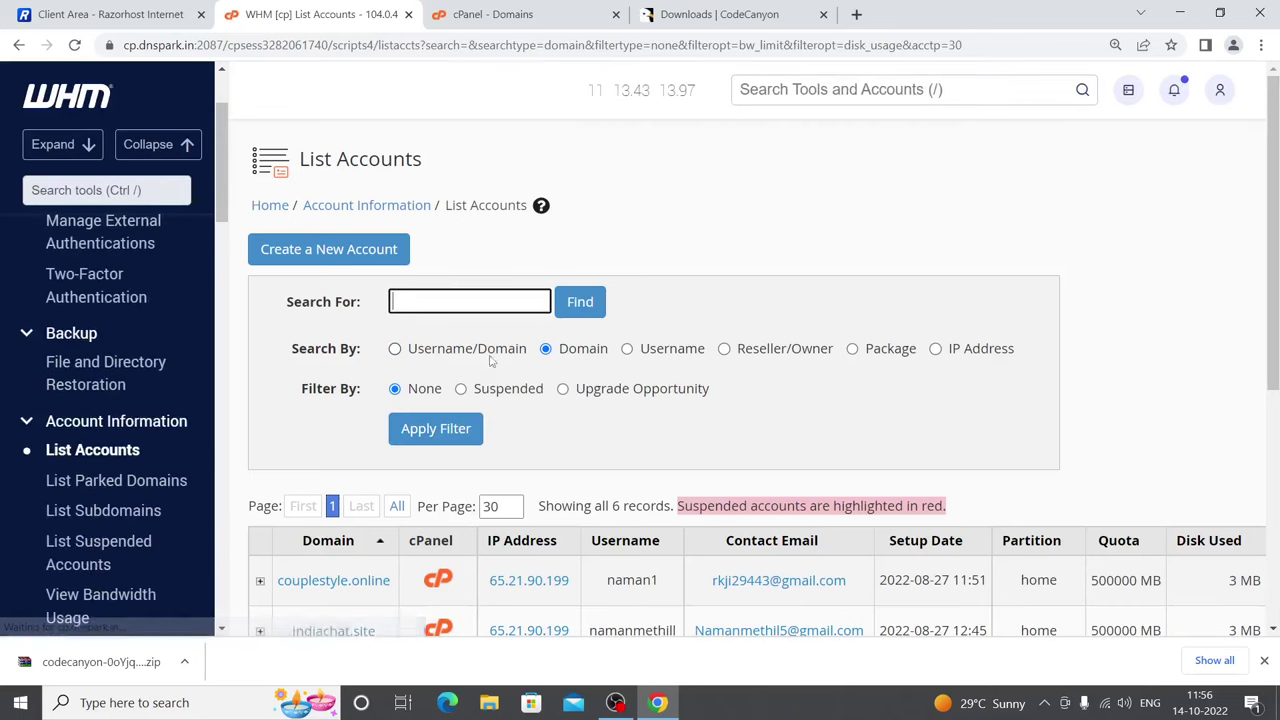
{"action": "scroll", "coordinate": [490, 360], "scroll_direction": "down", "scroll_amount": 3}
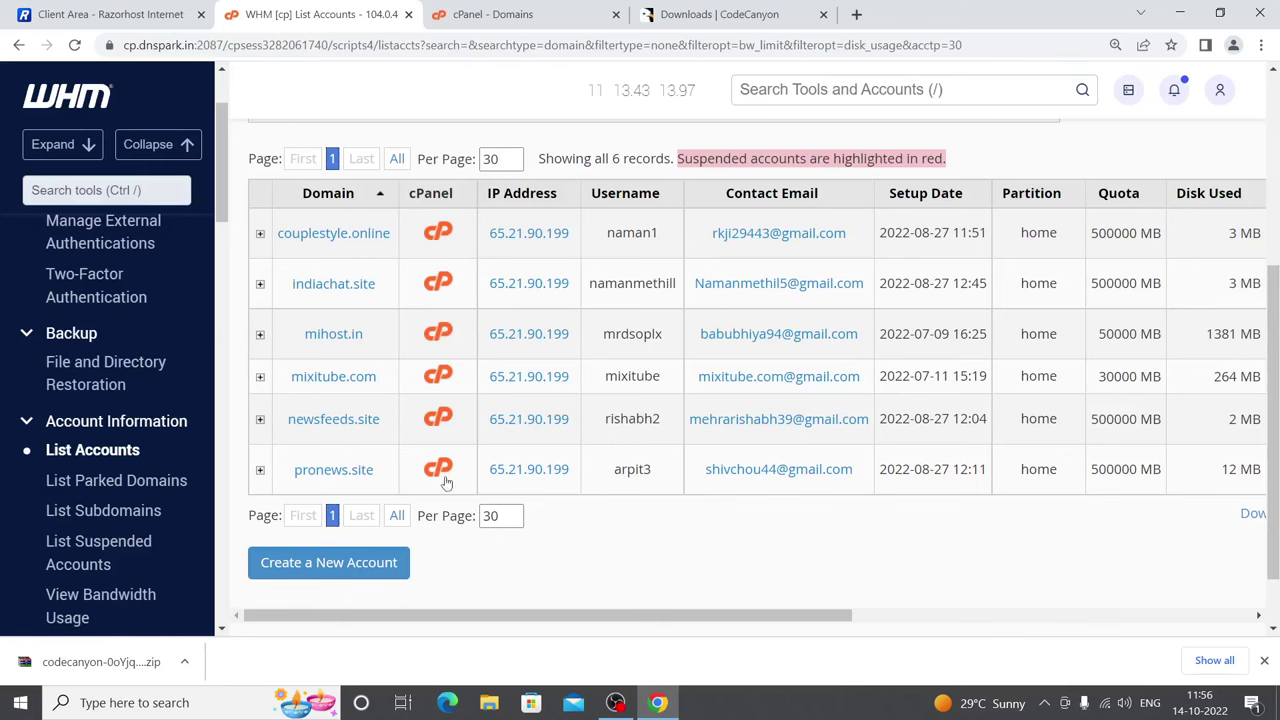
{"action": "scroll", "coordinate": [505, 480], "scroll_direction": "down", "scroll_amount": 1}
Step: Pause the screen recording and close the WHM home page
{"action": "left_click", "coordinate": [617, 703]}
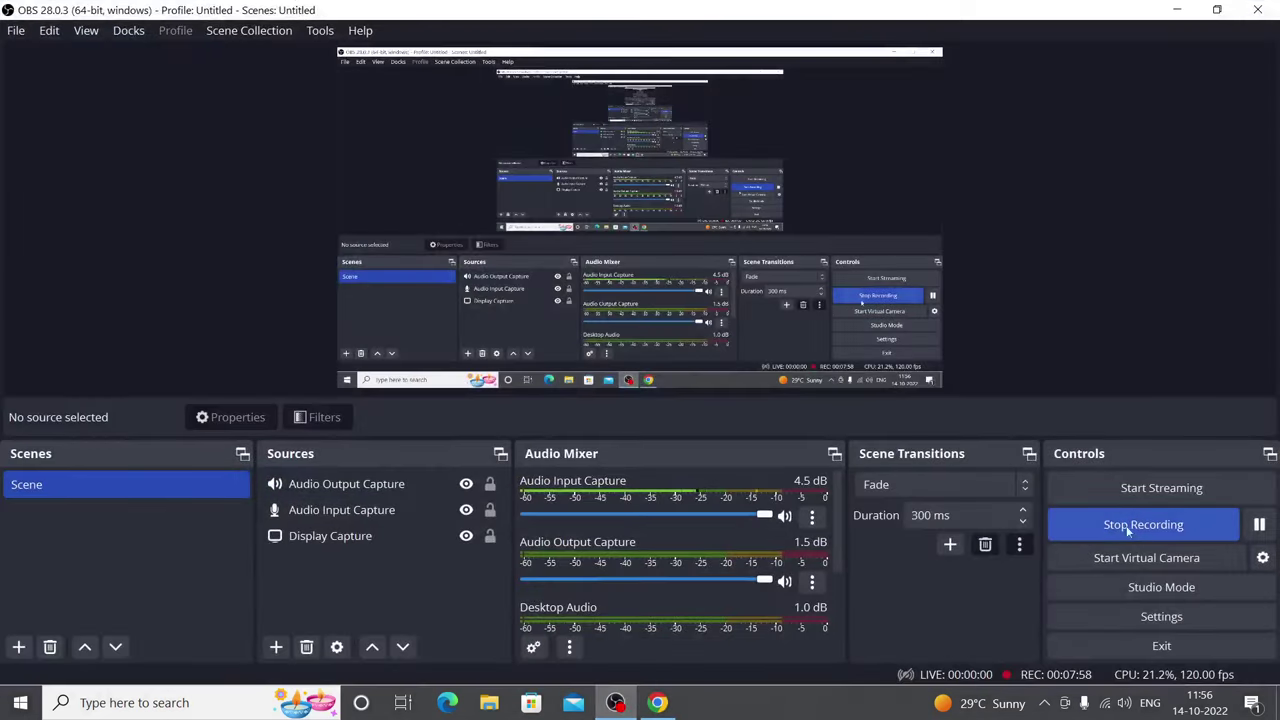
{"action": "left_click", "coordinate": [1257, 526]}
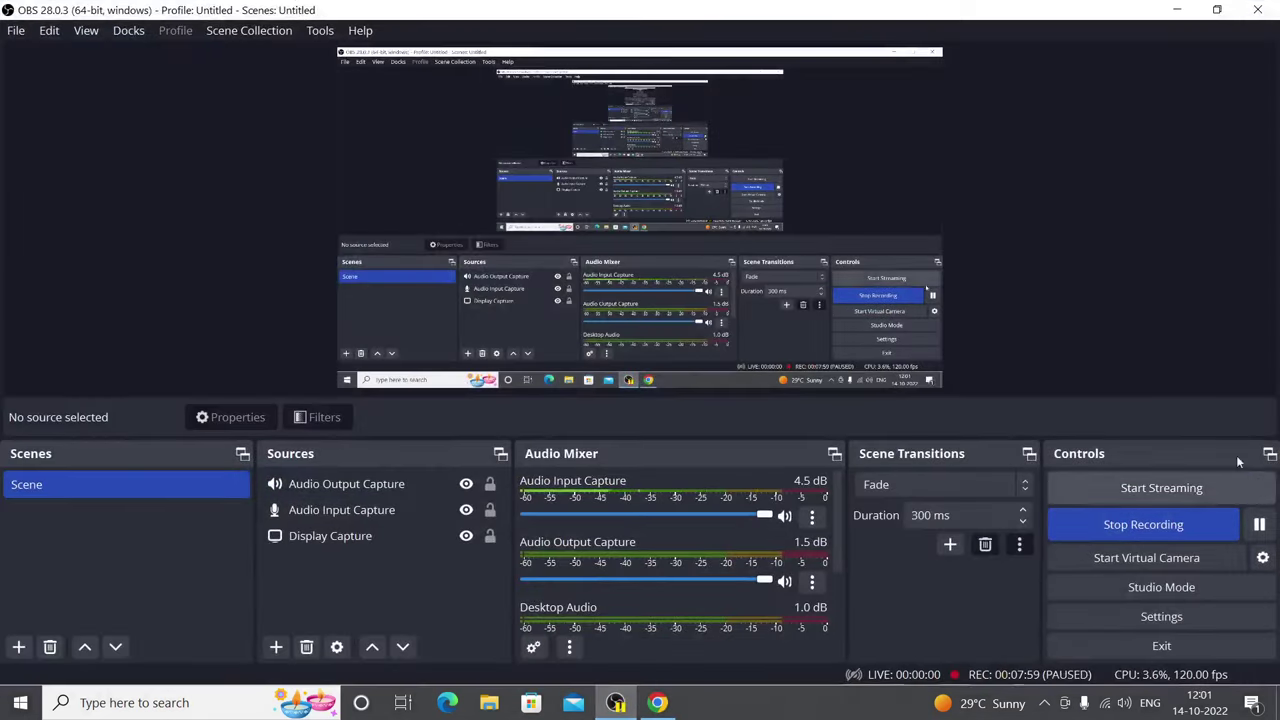
{"action": "left_click", "coordinate": [1176, 10]}
{"action": "left_click", "coordinate": [447, 10]}
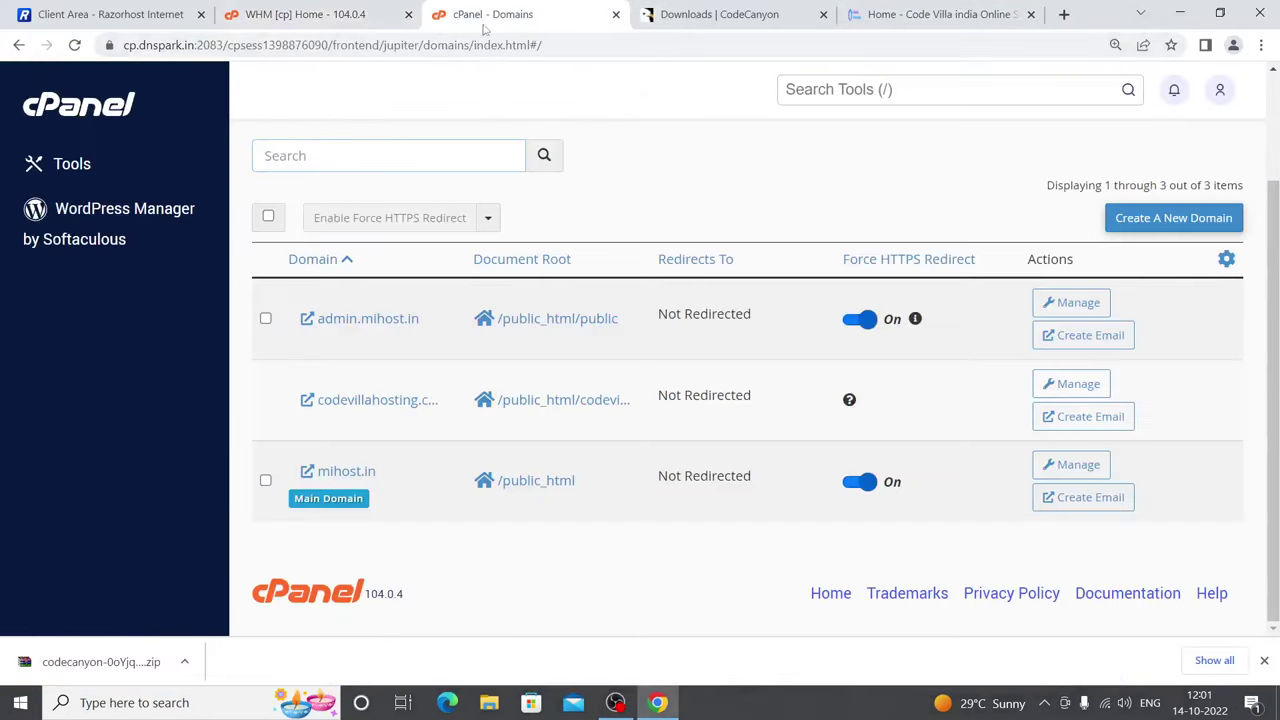
{"action": "left_click", "coordinate": [395, 14]}
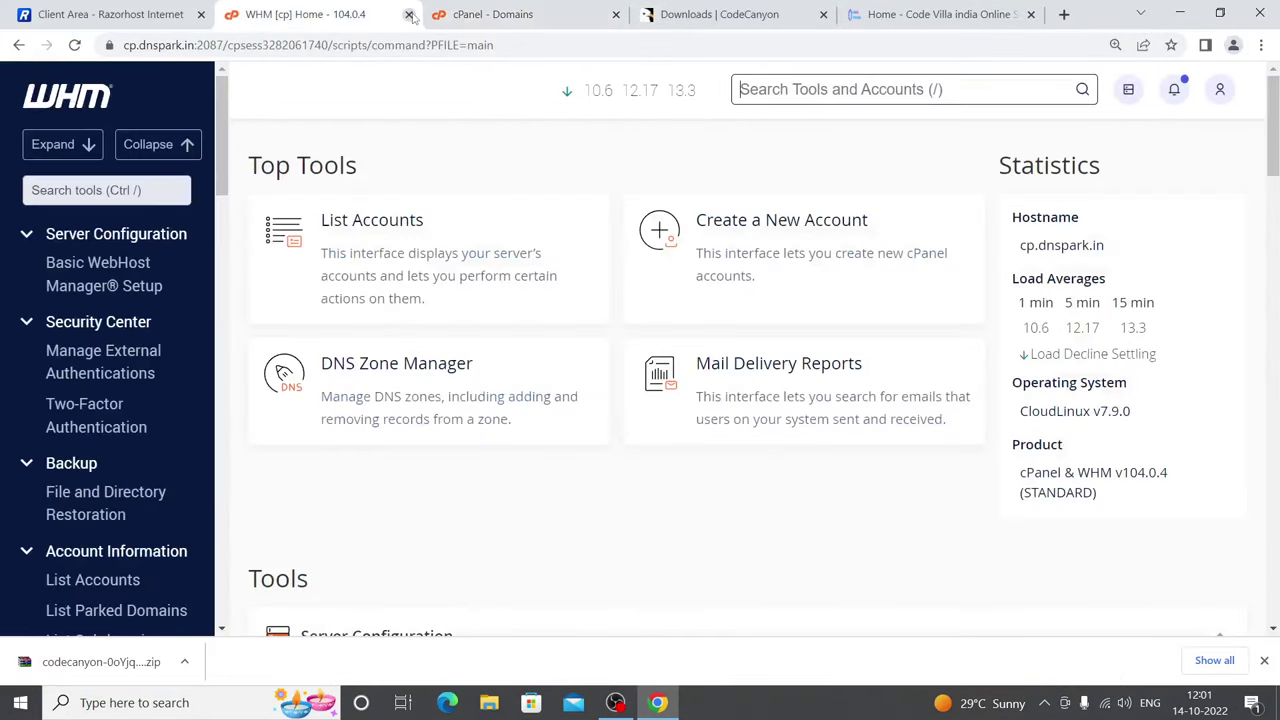
{"action": "left_click", "coordinate": [409, 14]}
Step: Search Google for 'hostinger' in a new tab and open the Hostinger website
{"action": "left_click", "coordinate": [856, 15]}
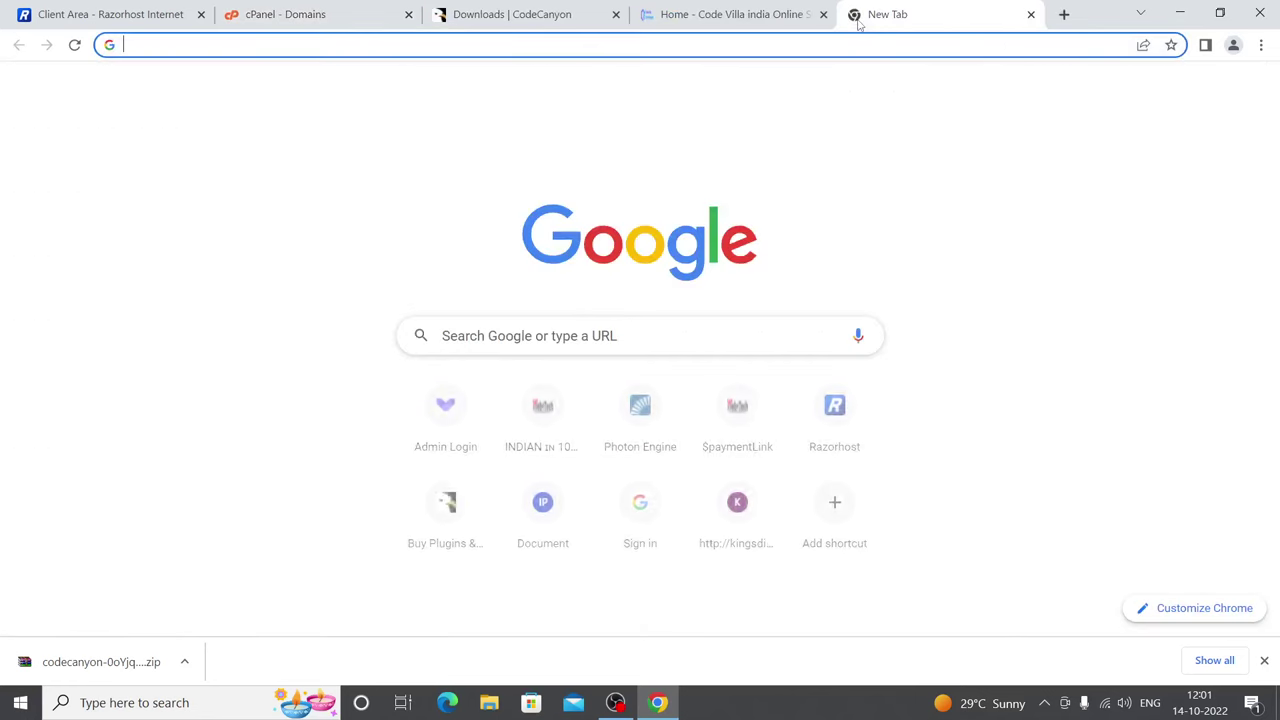
{"action": "type", "text": "hostinger"}
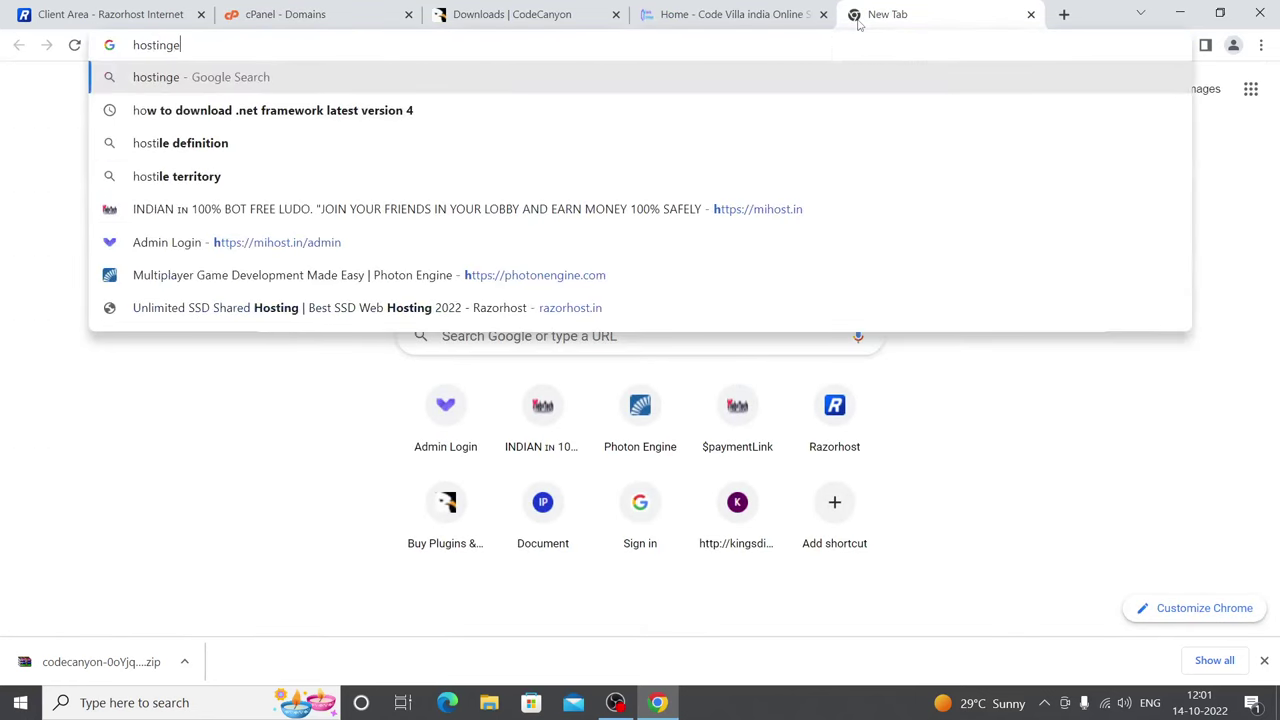
{"action": "key", "text": "Return"}
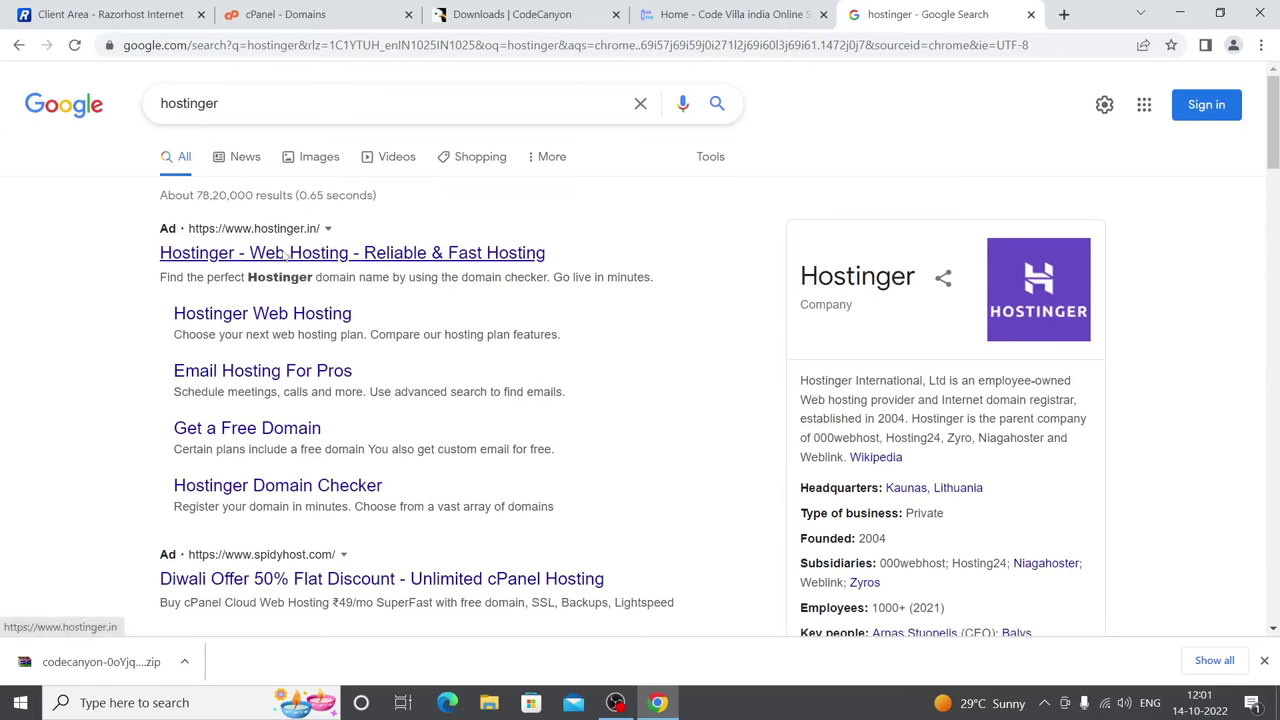
{"action": "left_click", "coordinate": [288, 258]}
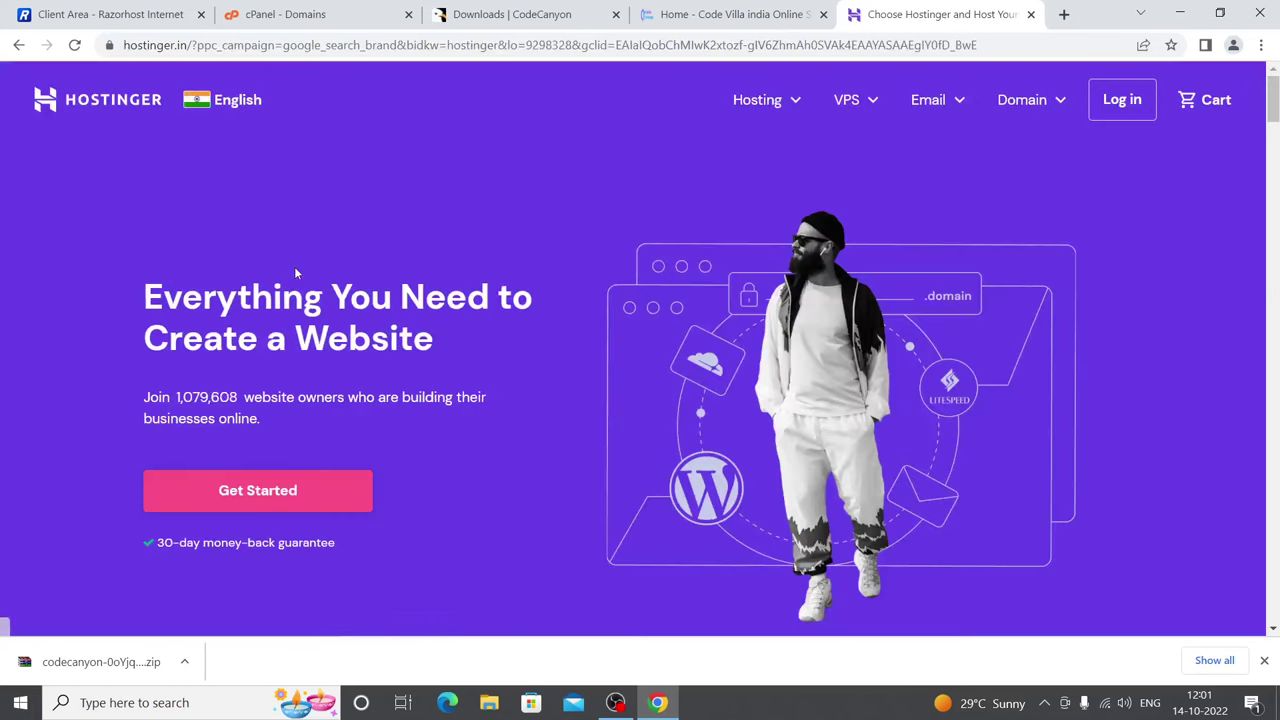
Step: Log in to Hostinger with a different Google account, entering its e-mail and password
{"action": "left_click", "coordinate": [1123, 118]}
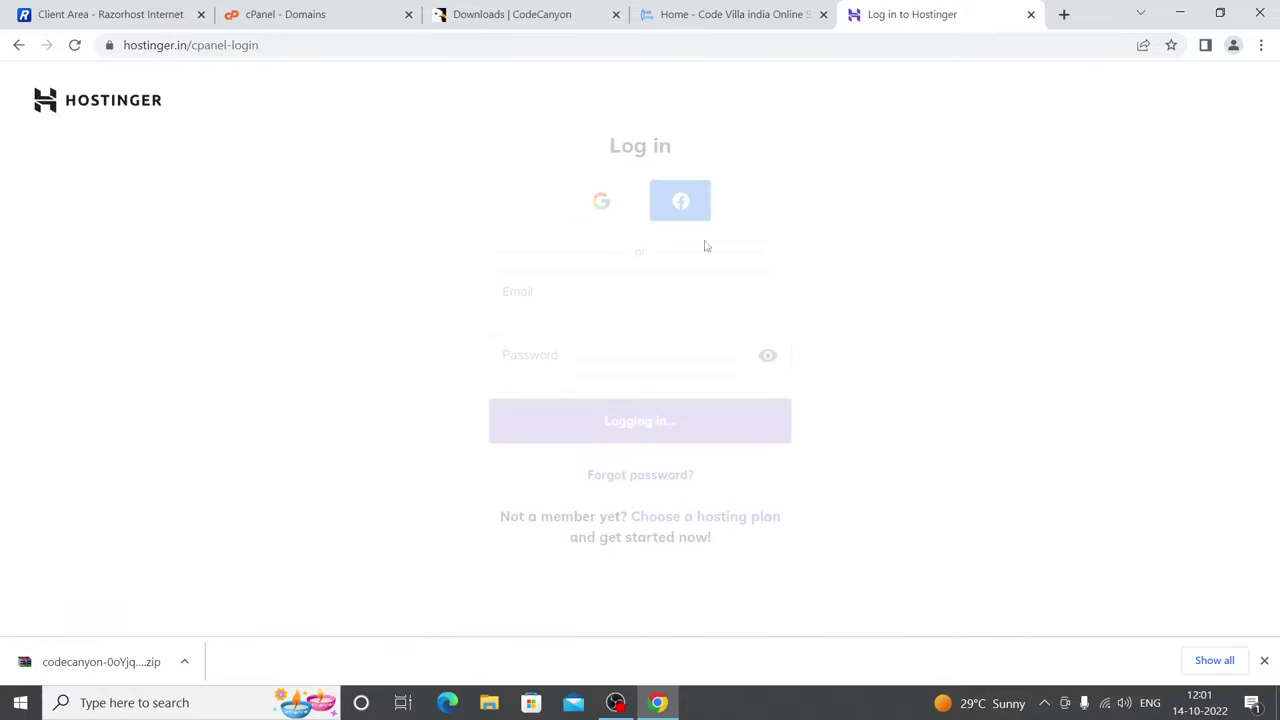
{"action": "left_click", "coordinate": [621, 209]}
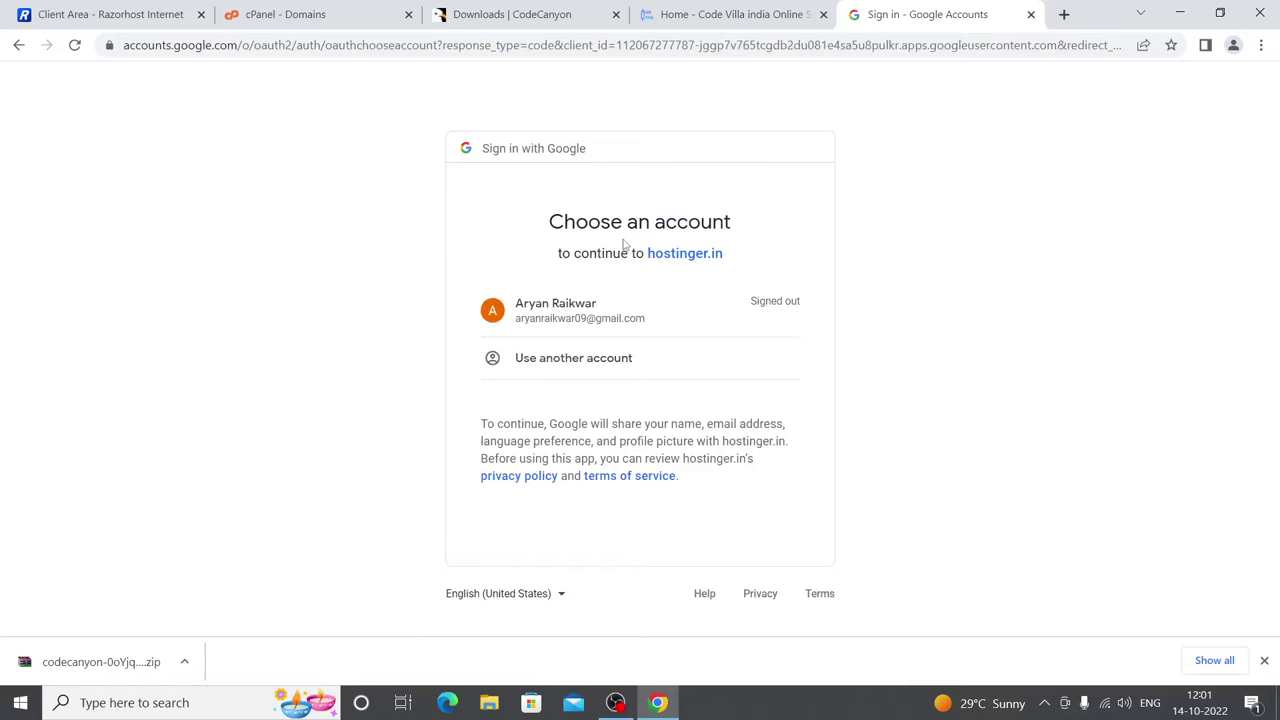
{"action": "left_click", "coordinate": [625, 360]}
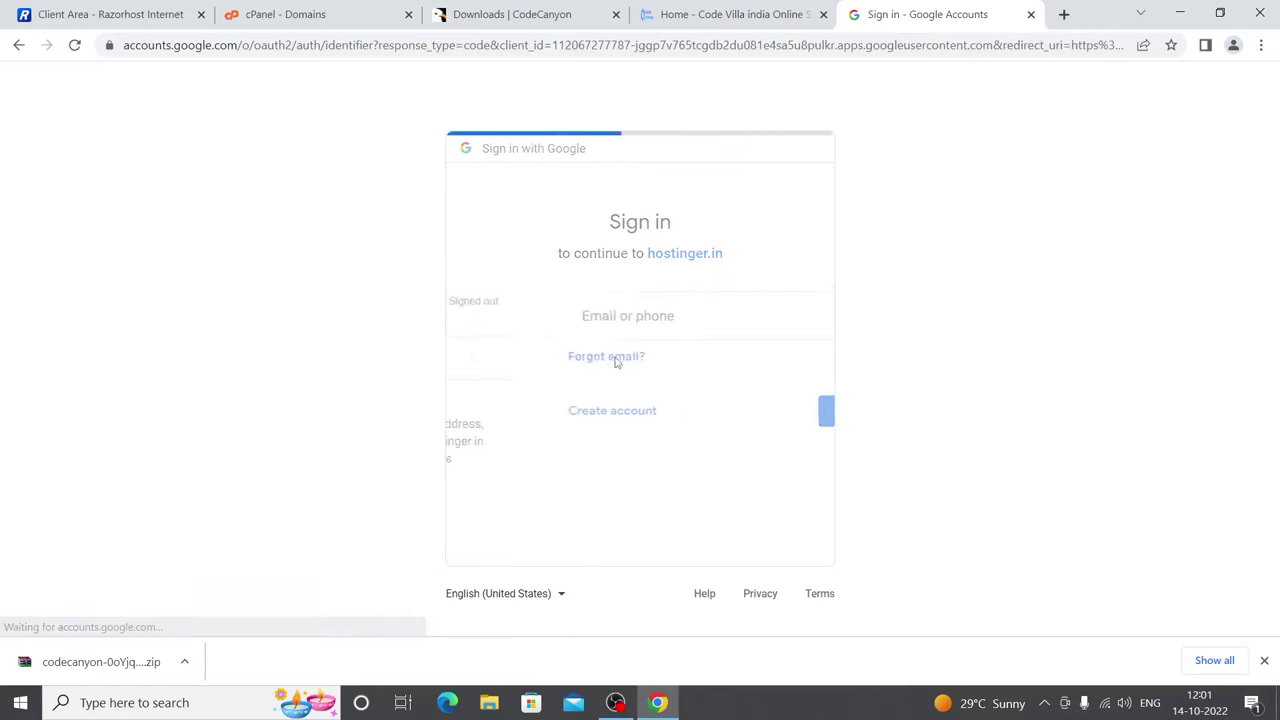
{"action": "type", "text": "ba"}
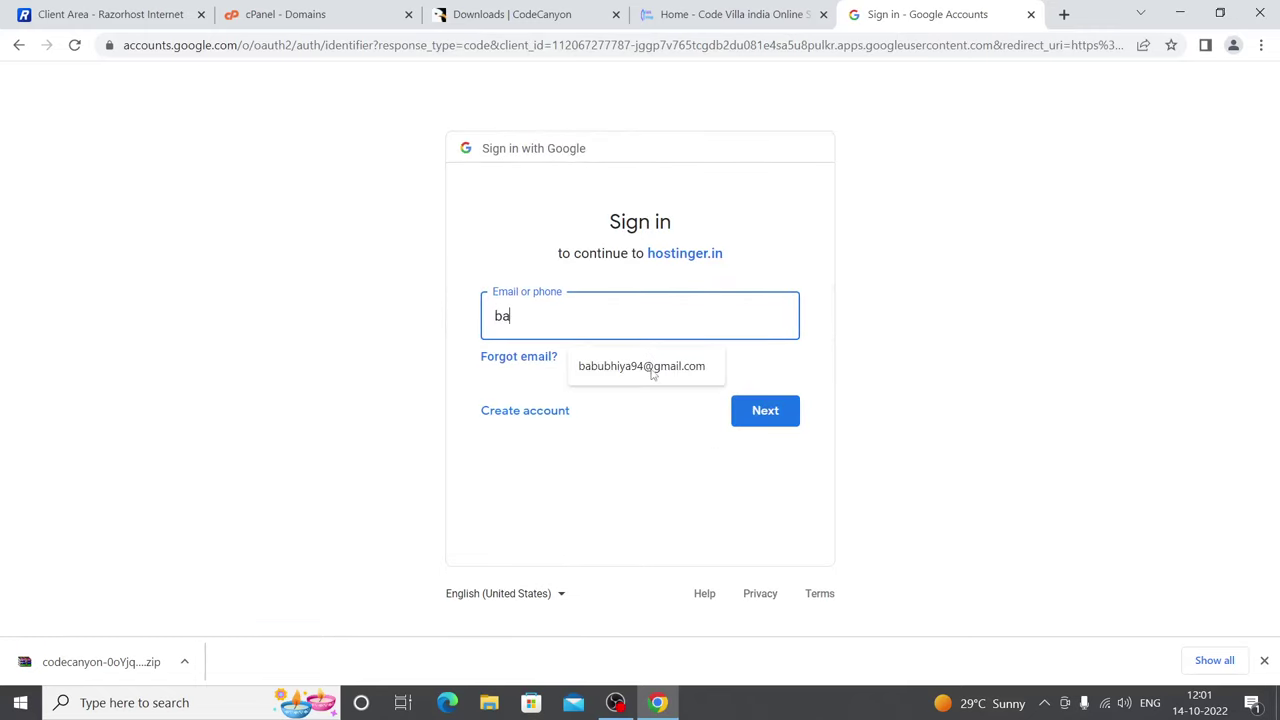
{"action": "left_click", "coordinate": [670, 375]}
{"action": "left_click", "coordinate": [770, 416]}
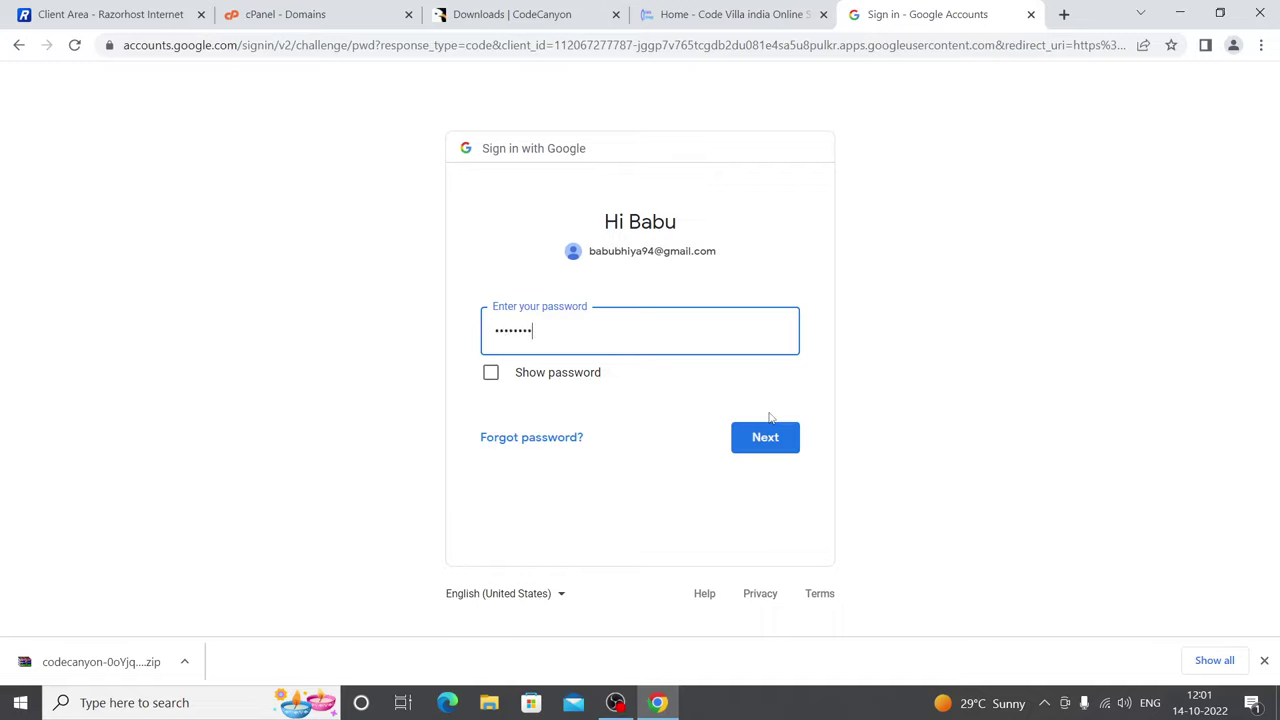
{"action": "left_click", "coordinate": [767, 425]}
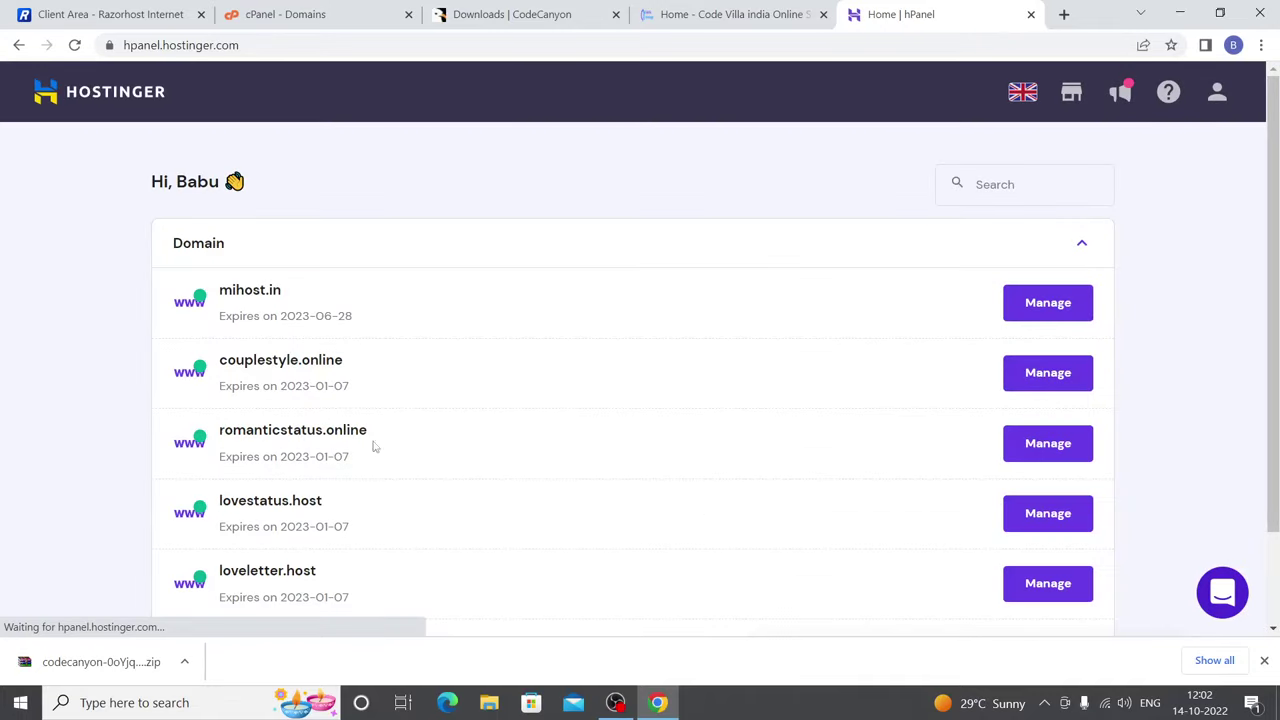
Step: Open the shortsvideos.online overview from hPanel's full domain list, dismissing the survey
{"action": "scroll", "coordinate": [360, 442], "scroll_direction": "down", "scroll_amount": 1}
{"action": "left_click", "coordinate": [632, 532]}
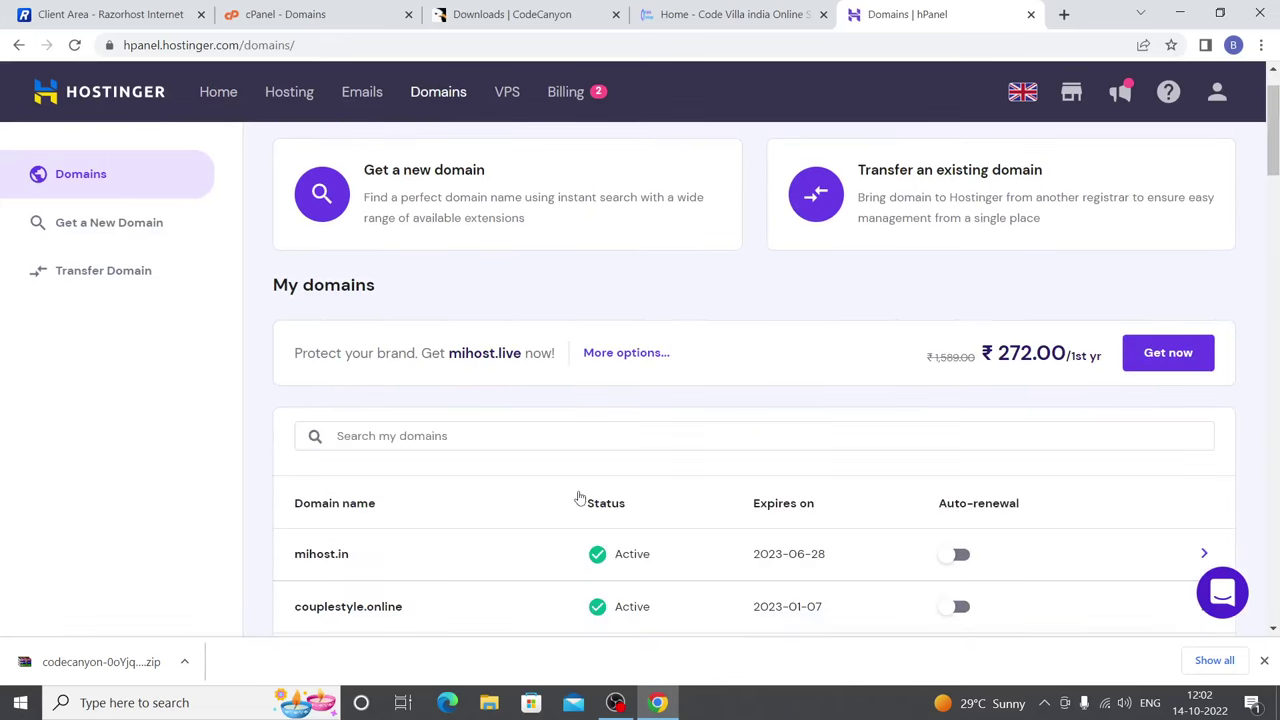
{"action": "scroll", "coordinate": [578, 498], "scroll_direction": "down", "scroll_amount": 4}
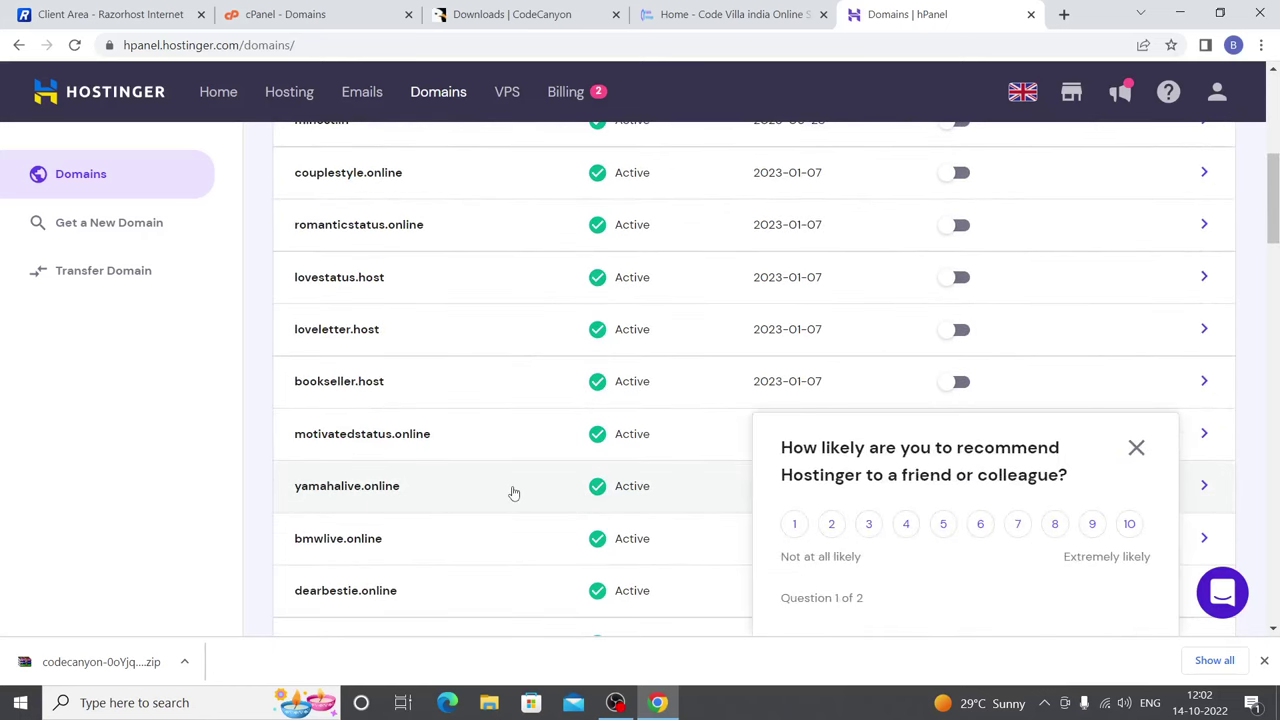
{"action": "scroll", "coordinate": [513, 492], "scroll_direction": "down", "scroll_amount": 2}
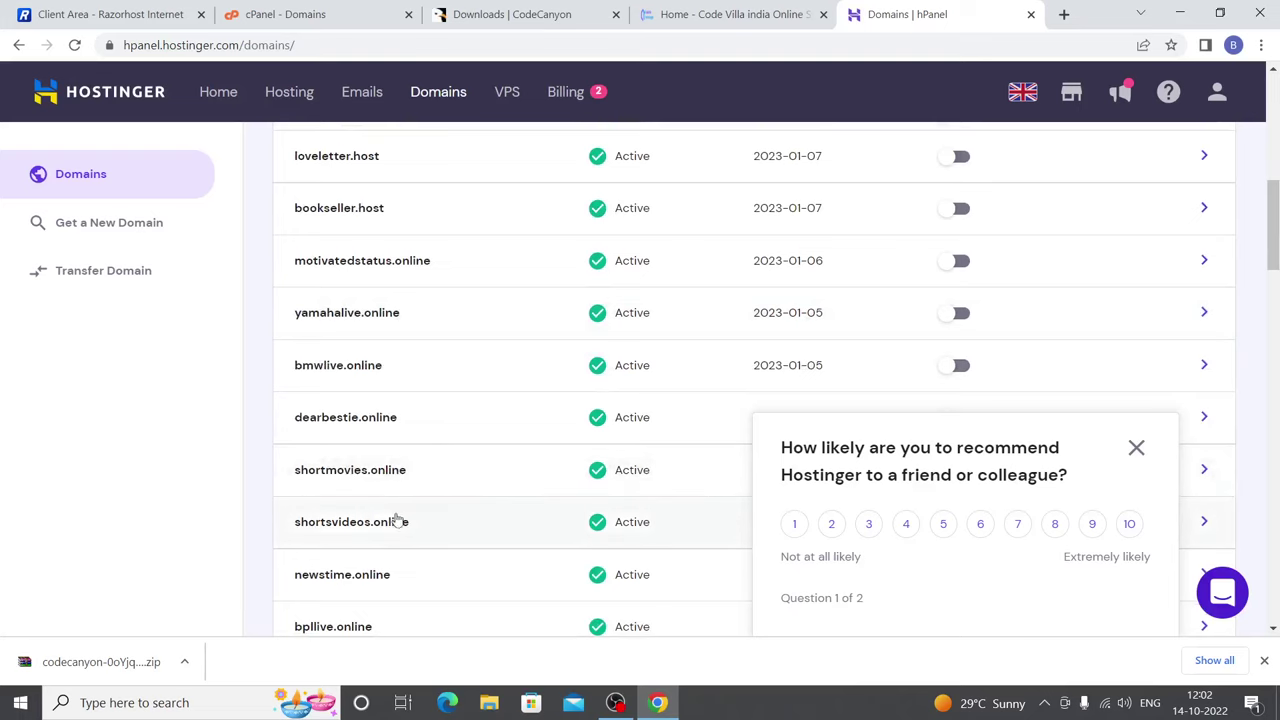
{"action": "left_click", "coordinate": [384, 529]}
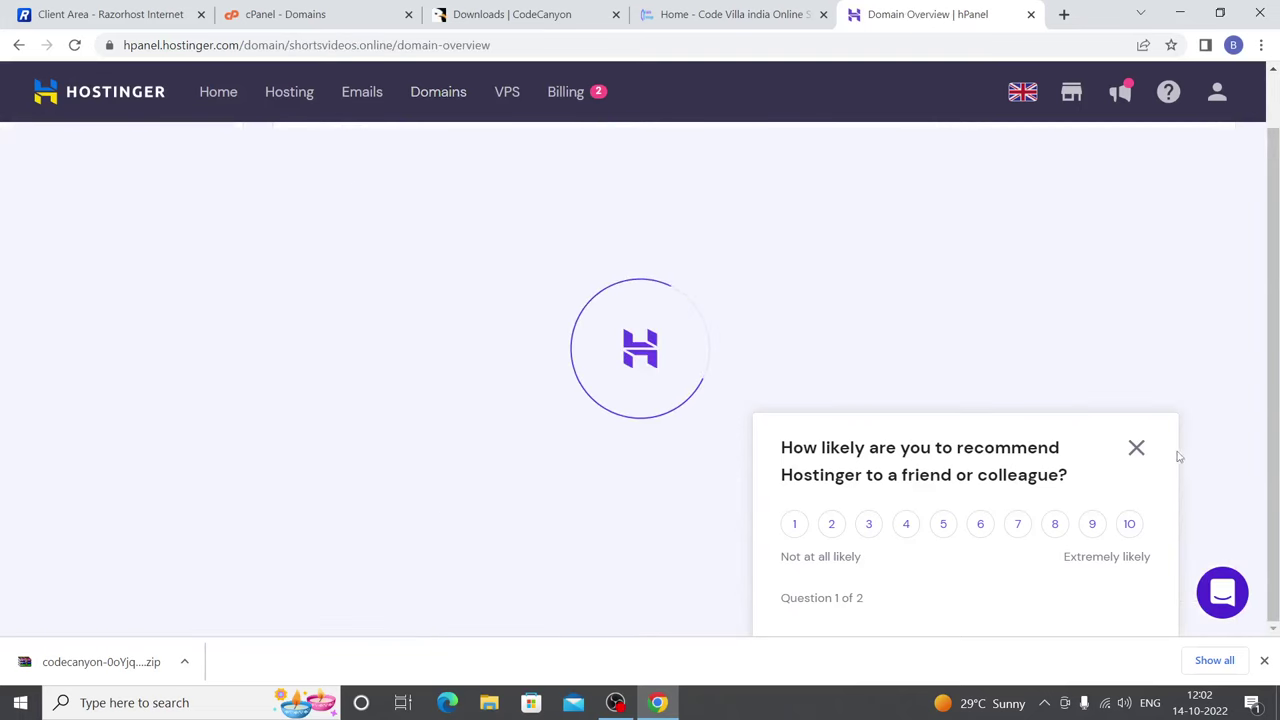
{"action": "left_click", "coordinate": [1137, 452]}
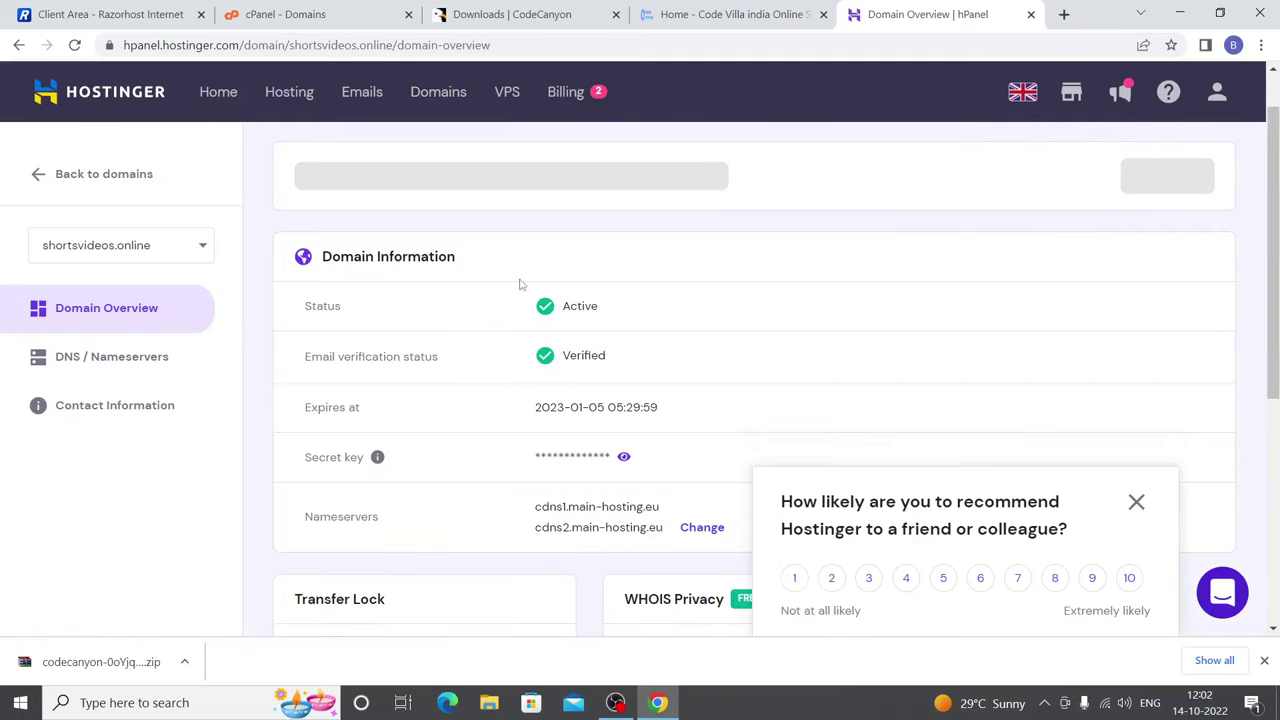
Step: Reveal and re-mask the secret key, then select the shortsvideos.online domain name text
{"action": "left_click", "coordinate": [623, 452]}
{"action": "left_click", "coordinate": [862, 453]}
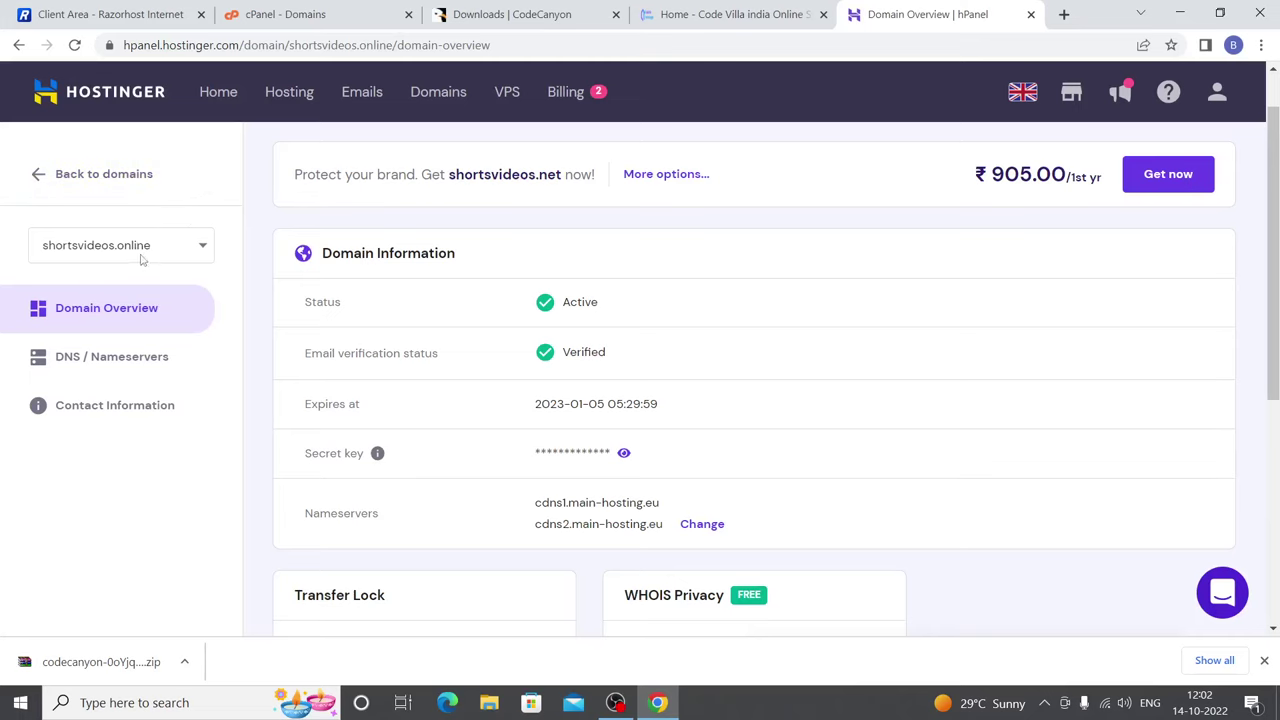
{"action": "scroll", "coordinate": [357, 289], "scroll_direction": "down", "scroll_amount": 4}
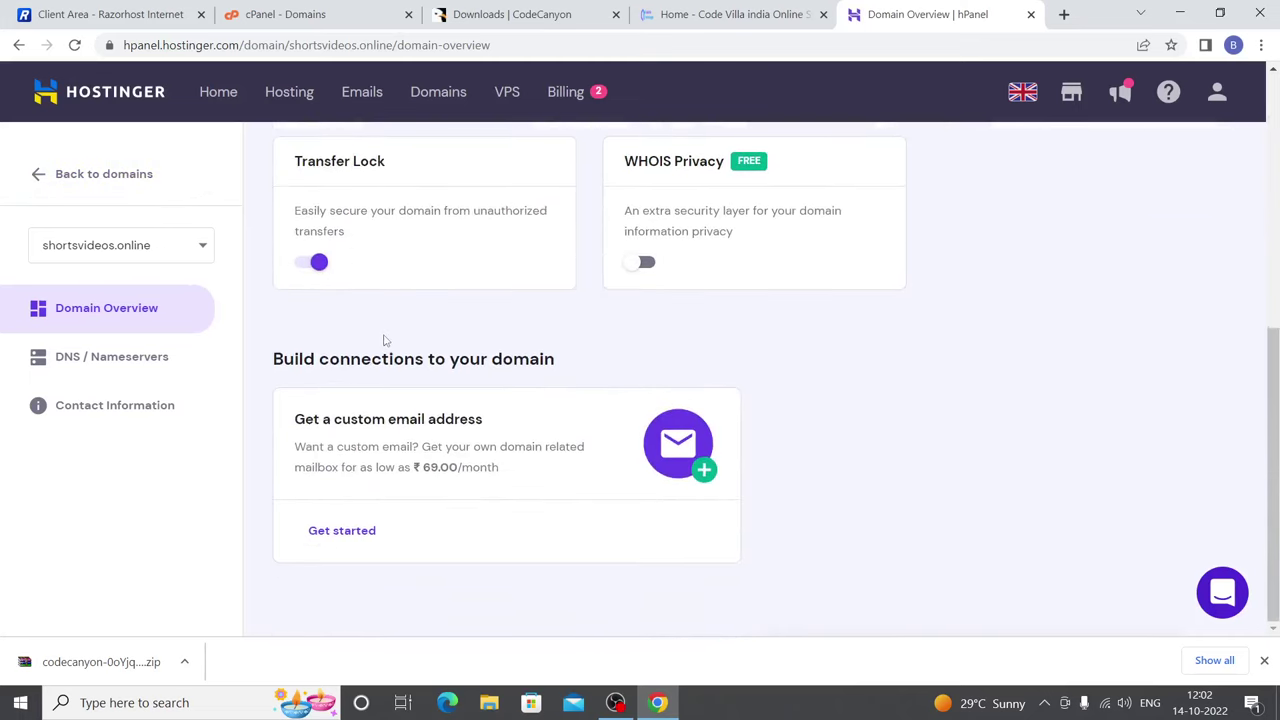
{"action": "scroll", "coordinate": [386, 340], "scroll_direction": "up", "scroll_amount": 4}
{"action": "scroll", "coordinate": [386, 338], "scroll_direction": "up", "scroll_amount": 1}
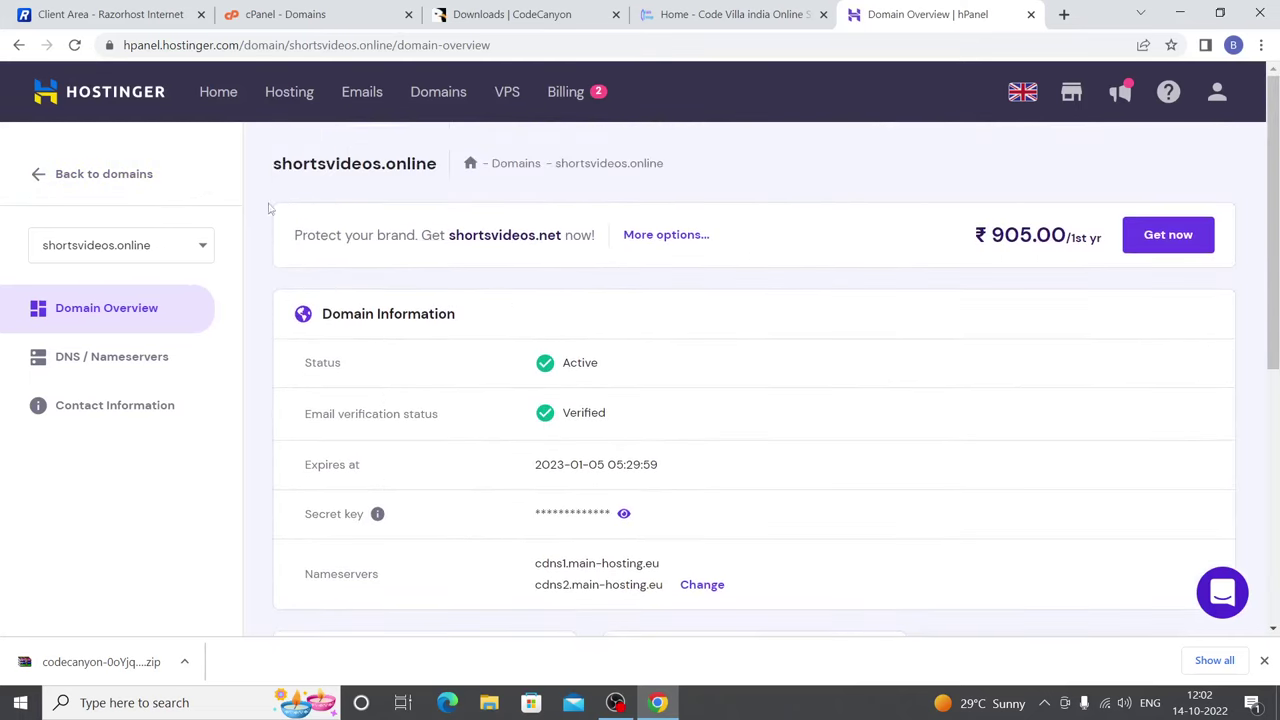
{"action": "left_click_drag", "start_coordinate": [272, 166], "coordinate": [448, 167]}
{"action": "key", "text": "ctrl+c"}
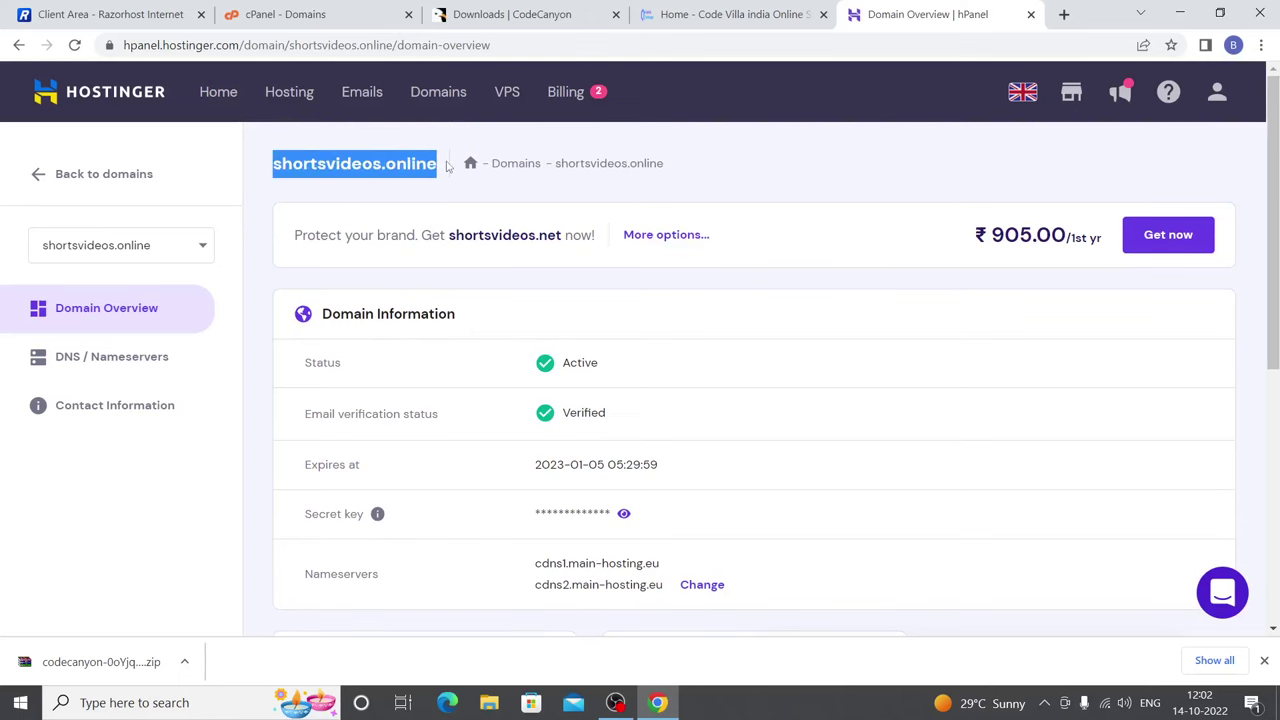
{"action": "left_click", "coordinate": [249, 9]}
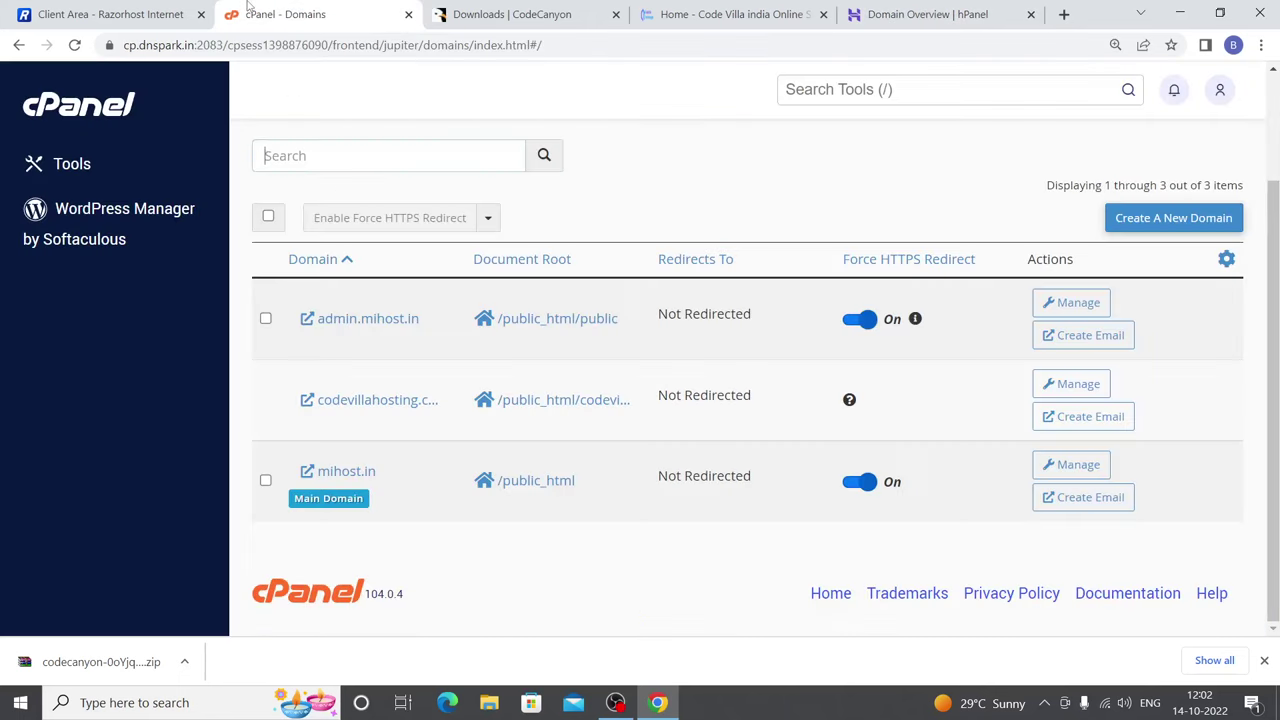
Step: Try adding shortsvideos.online with its own document root; the domain limit rejects it
{"action": "left_click", "coordinate": [1078, 218]}
{"action": "left_click", "coordinate": [500, 325]}
{"action": "key", "text": "ctrl+v"}
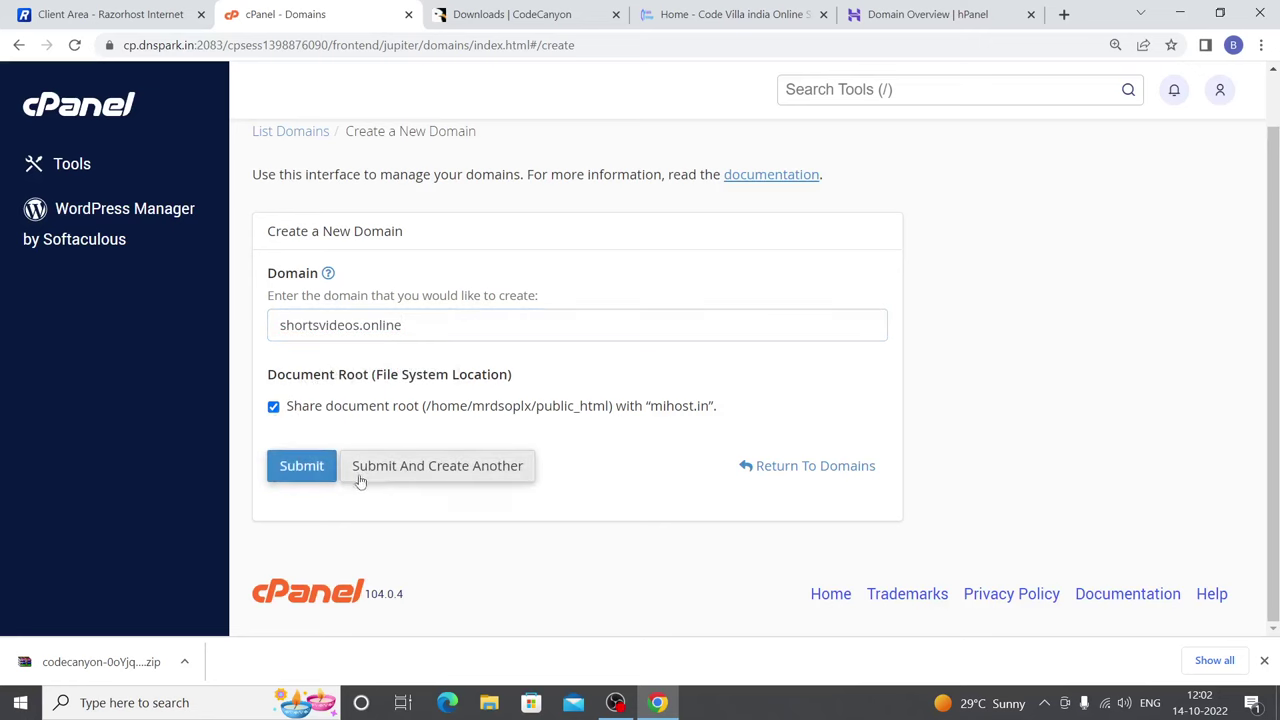
{"action": "left_click", "coordinate": [305, 462]}
{"action": "scroll", "coordinate": [318, 583], "scroll_direction": "down", "scroll_amount": 1}
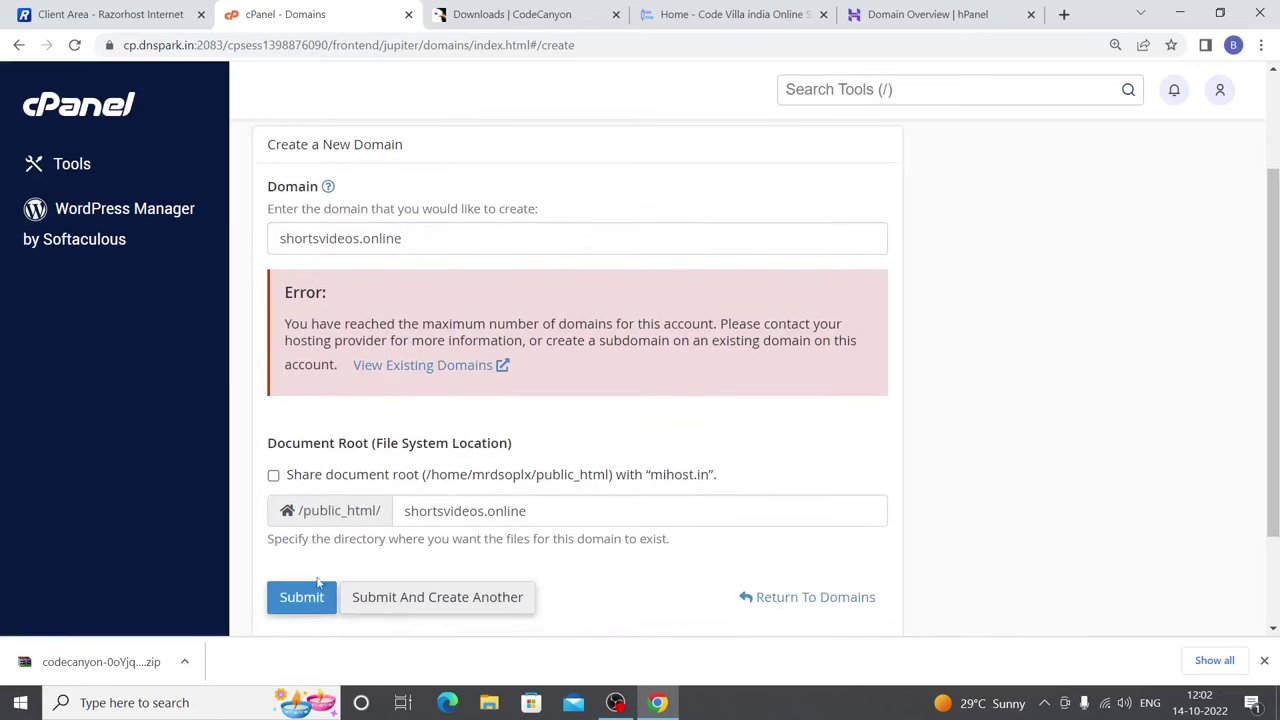
{"action": "left_click", "coordinate": [308, 598]}
Step: Return to the cPanel tools home and close the Hostinger domain overview tab
{"action": "left_click", "coordinate": [138, 100]}
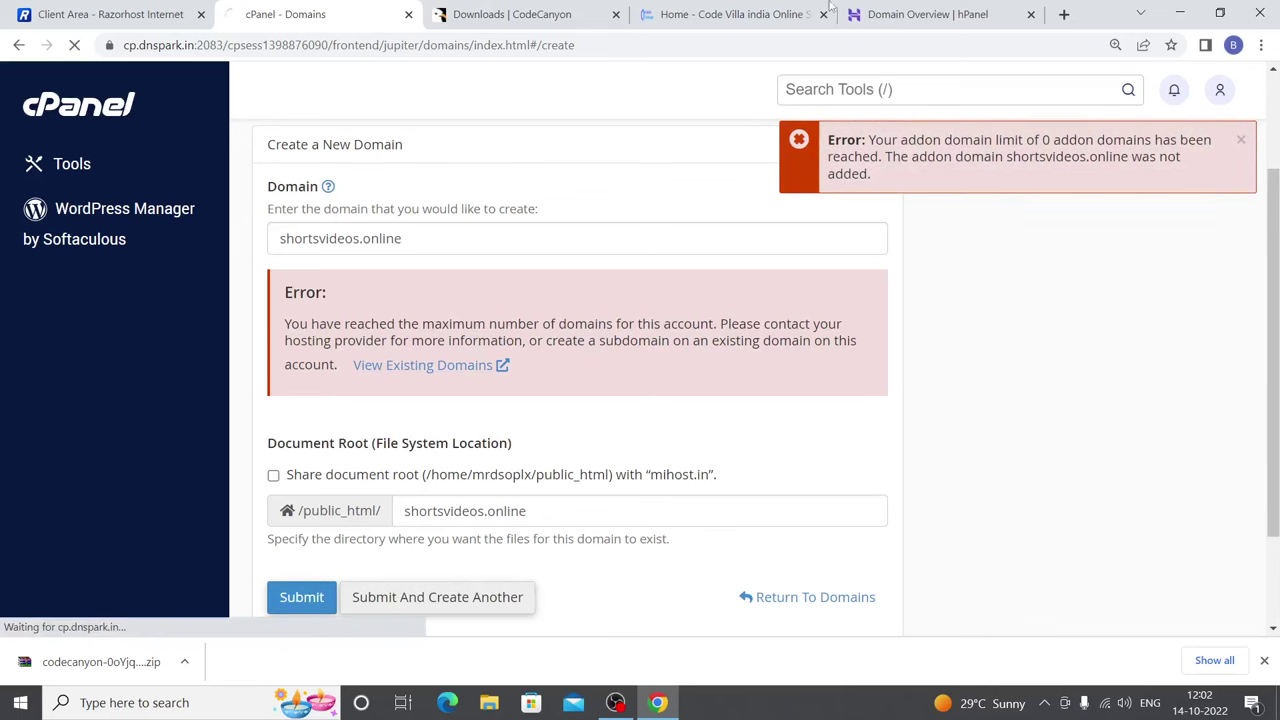
{"action": "left_click", "coordinate": [950, 14]}
{"action": "left_click", "coordinate": [1031, 15]}
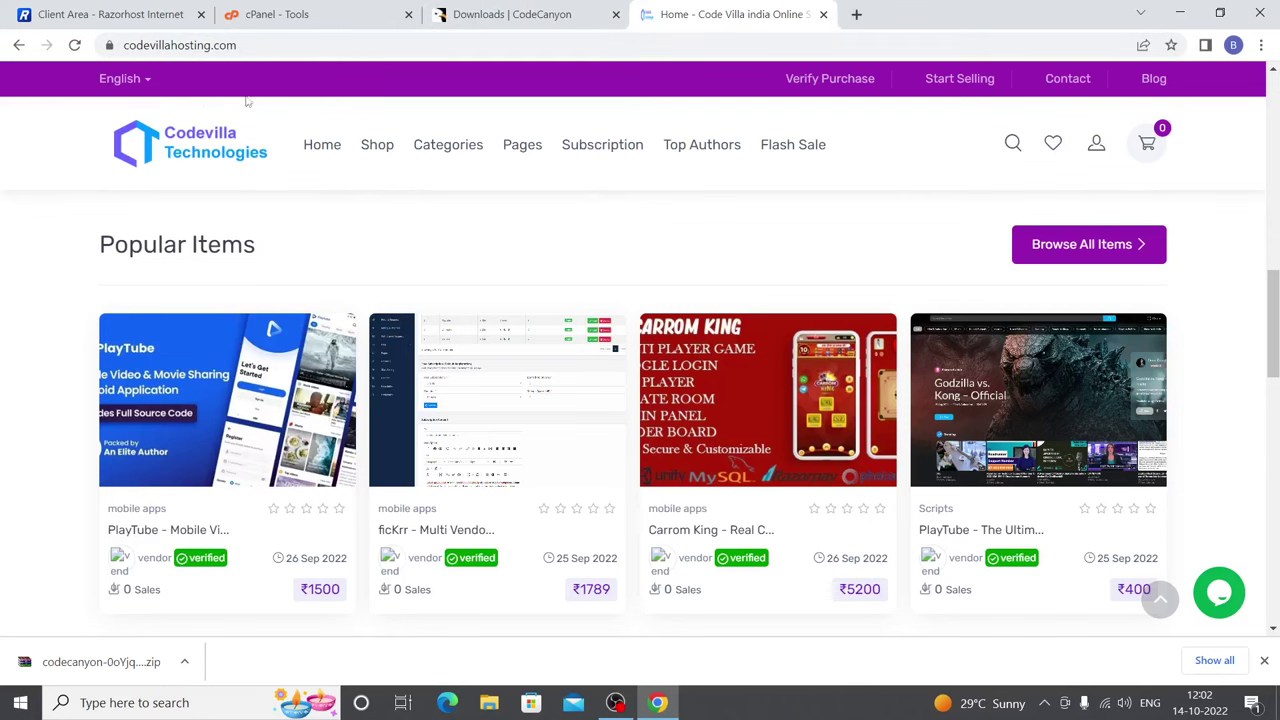
Step: Scroll through the Codevilla Technologies product listings, then return to the cPanel Tools page
{"action": "scroll", "coordinate": [400, 307], "scroll_direction": "down", "scroll_amount": 4}
{"action": "scroll", "coordinate": [341, 410], "scroll_direction": "down", "scroll_amount": 3}
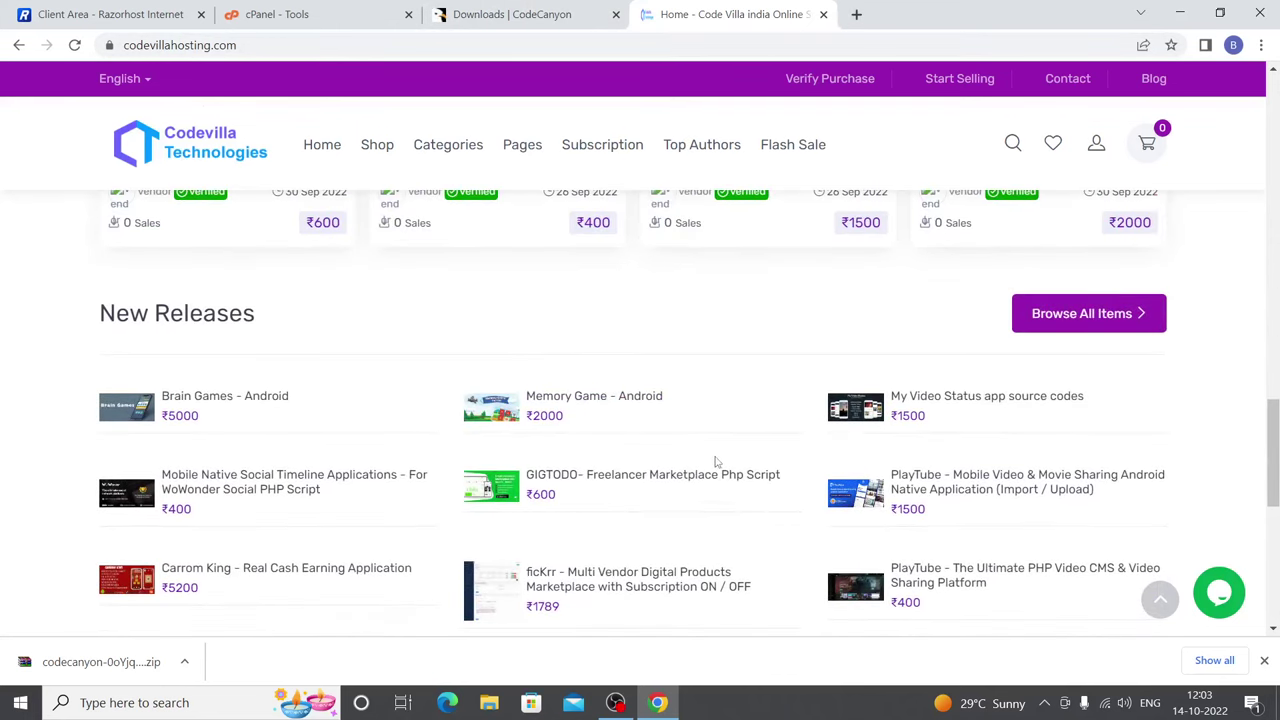
{"action": "scroll", "coordinate": [715, 461], "scroll_direction": "down", "scroll_amount": 2}
{"action": "scroll", "coordinate": [700, 455], "scroll_direction": "down", "scroll_amount": 3}
{"action": "scroll", "coordinate": [694, 449], "scroll_direction": "up", "scroll_amount": 4}
{"action": "scroll", "coordinate": [614, 366], "scroll_direction": "up", "scroll_amount": 3}
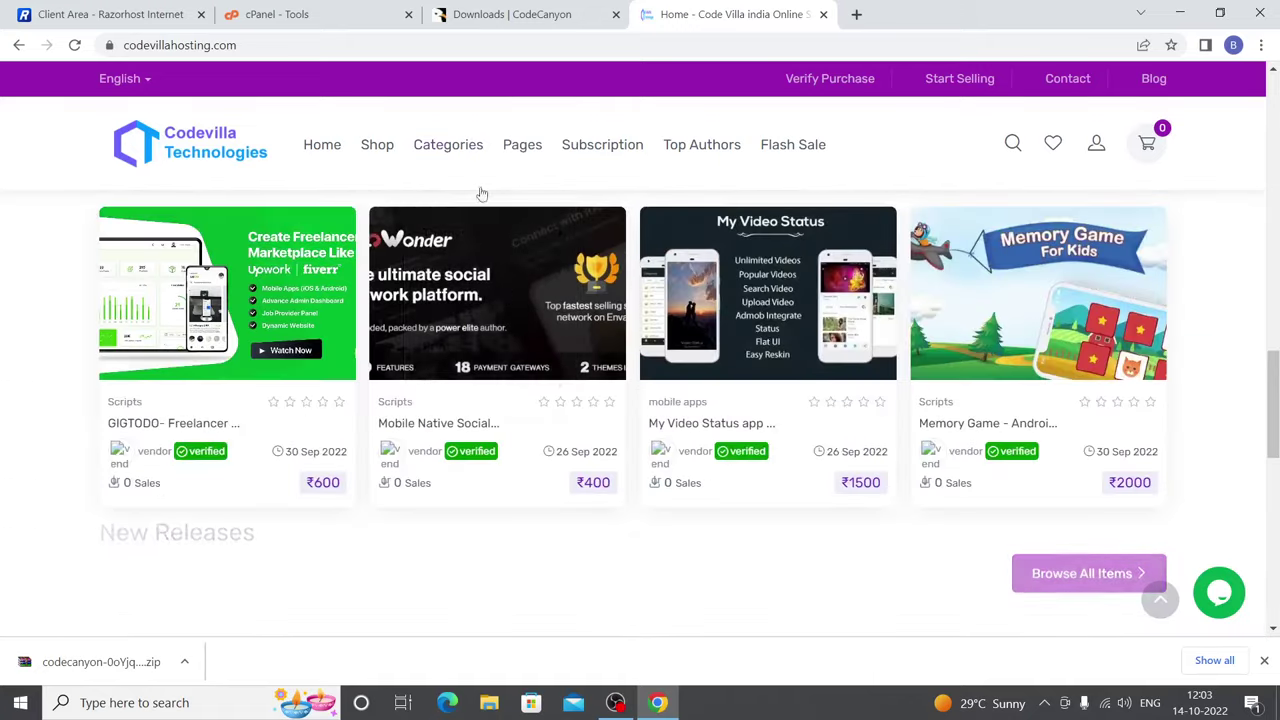
{"action": "scroll", "coordinate": [503, 291], "scroll_direction": "up", "scroll_amount": 2}
{"action": "scroll", "coordinate": [600, 330], "scroll_direction": "up", "scroll_amount": 2}
{"action": "scroll", "coordinate": [657, 349], "scroll_direction": "up", "scroll_amount": 2}
{"action": "scroll", "coordinate": [548, 335], "scroll_direction": "up", "scroll_amount": 4}
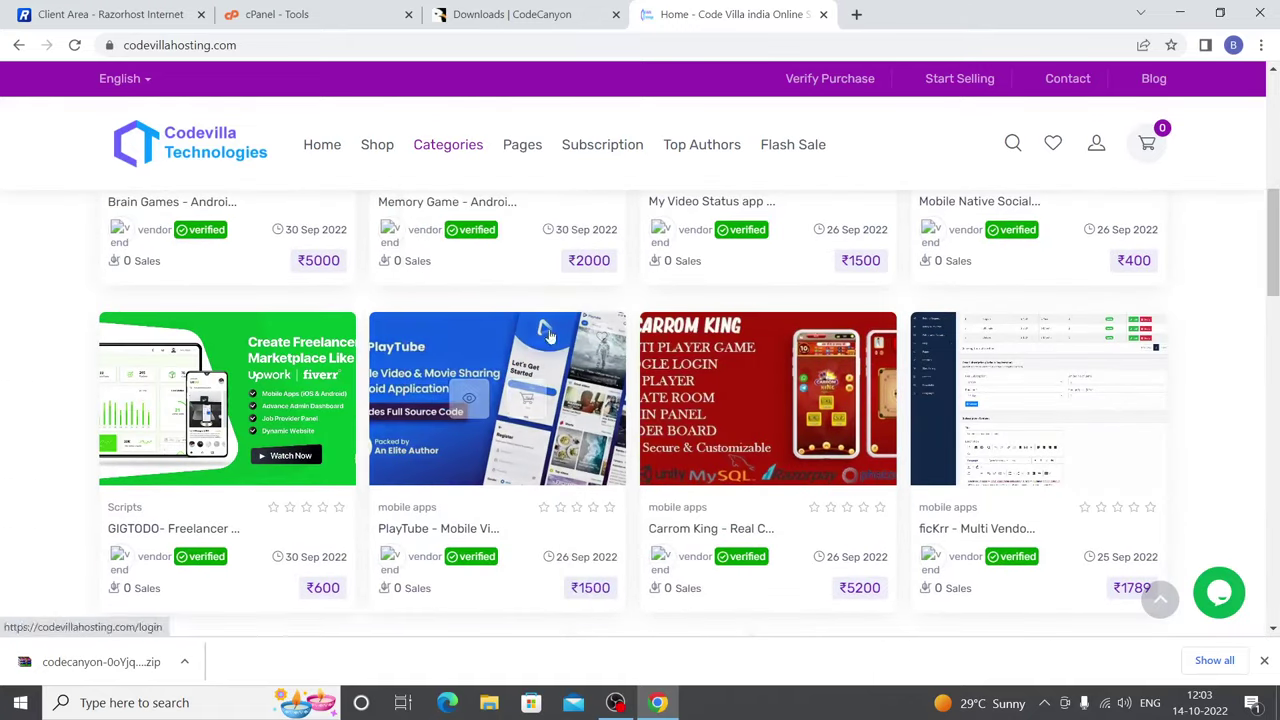
{"action": "scroll", "coordinate": [470, 360], "scroll_direction": "up", "scroll_amount": 2}
{"action": "scroll", "coordinate": [390, 390], "scroll_direction": "up", "scroll_amount": 3}
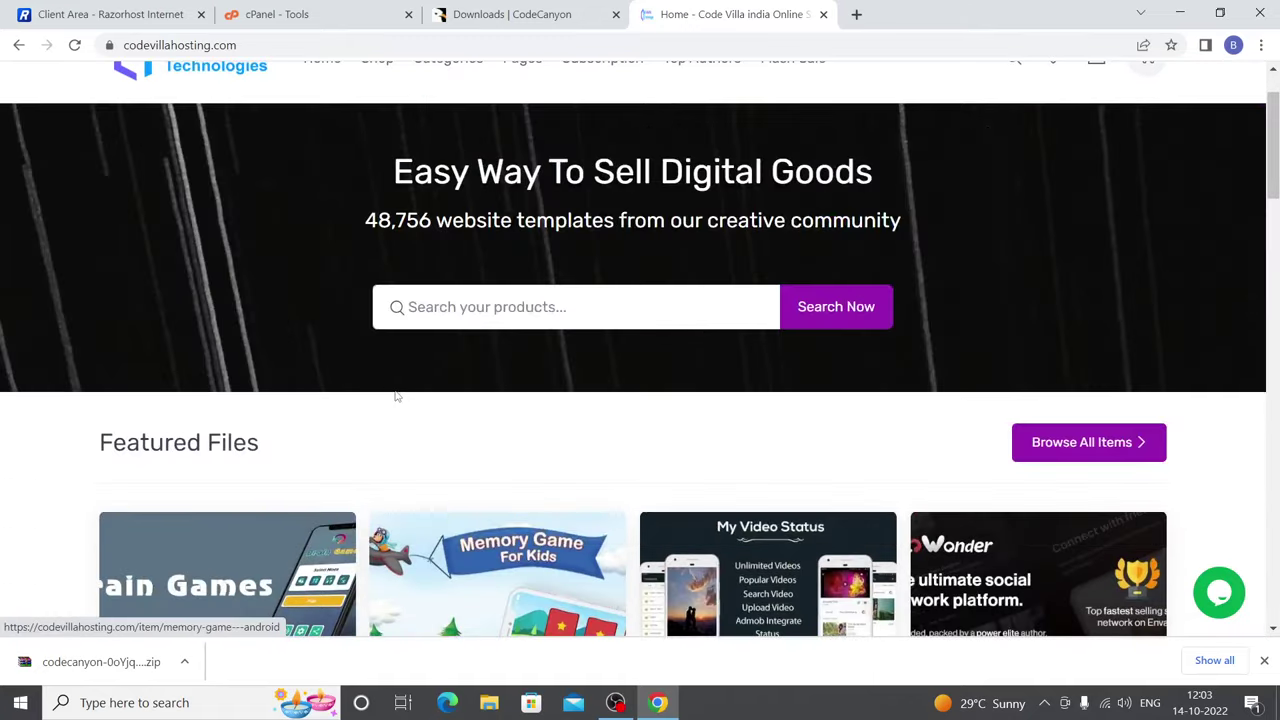
{"action": "left_click", "coordinate": [330, 8]}
{"action": "scroll", "coordinate": [400, 300], "scroll_direction": "down", "scroll_amount": 4}
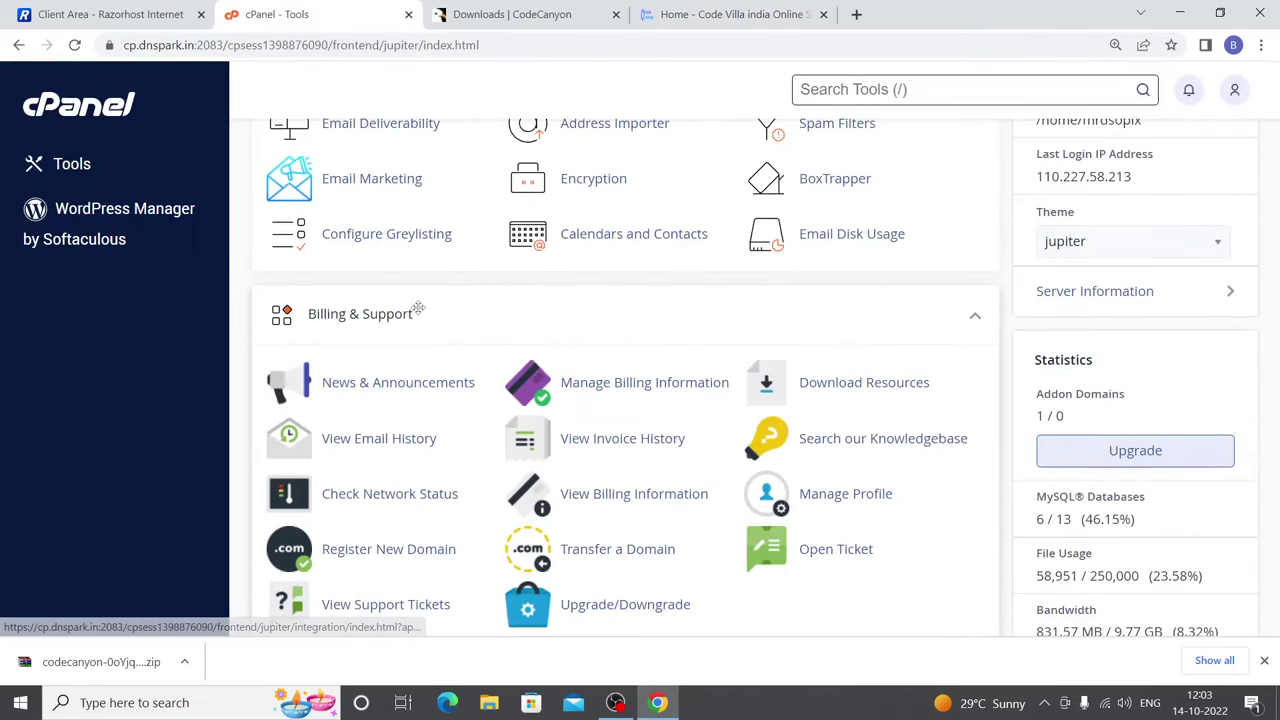
Step: Search for the Domains tool and open codevillahosting.com's document root in File Manager
{"action": "scroll", "coordinate": [526, 220], "scroll_direction": "up", "scroll_amount": 4}
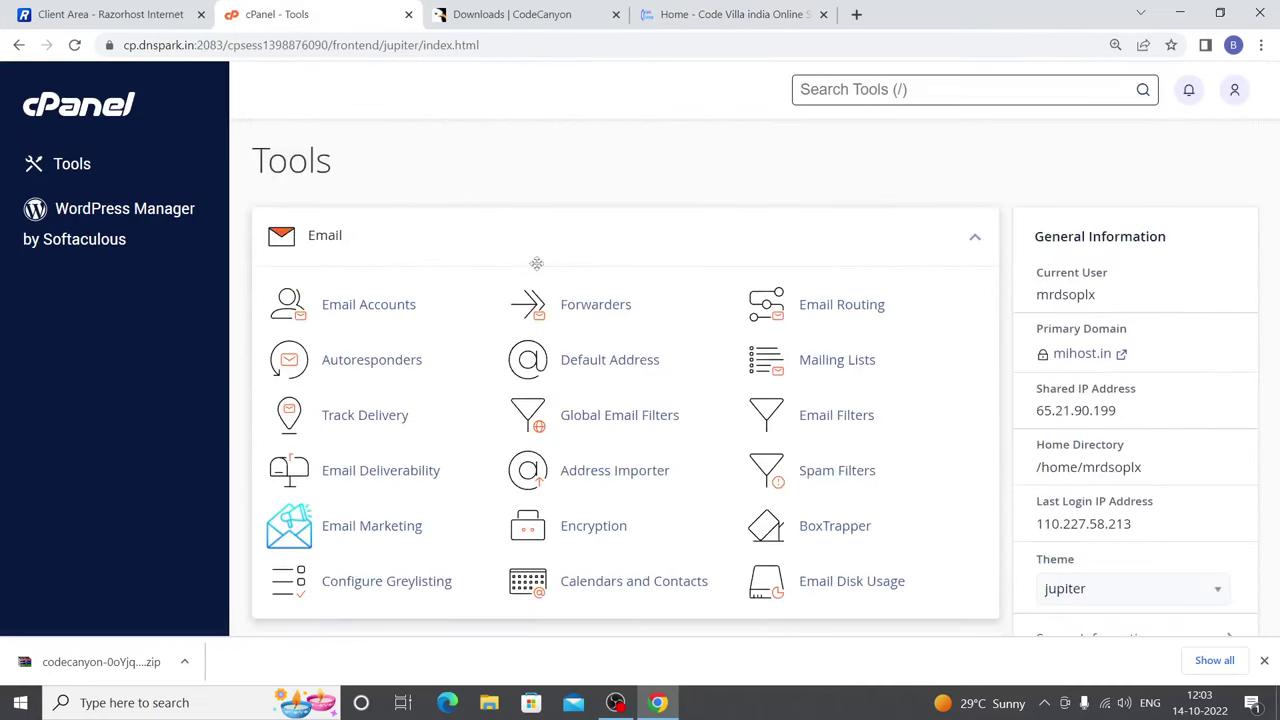
{"action": "scroll", "coordinate": [497, 454], "scroll_direction": "down", "scroll_amount": 4}
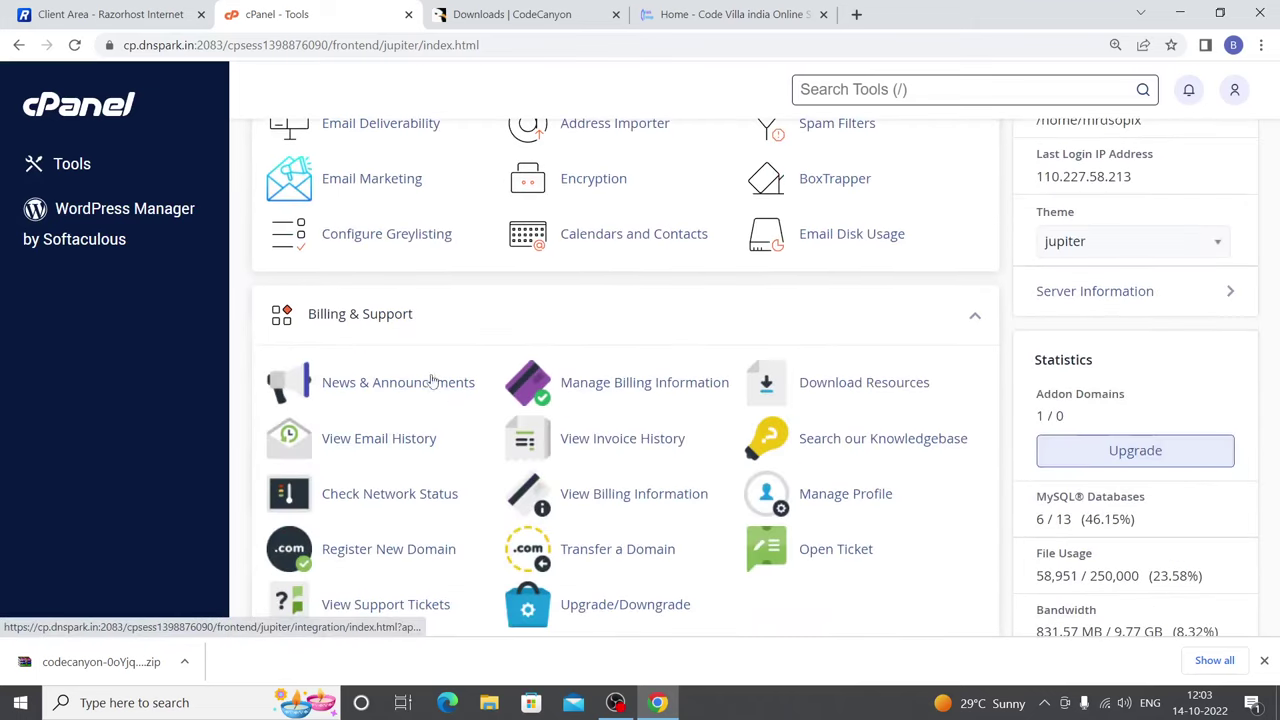
{"action": "scroll", "coordinate": [486, 391], "scroll_direction": "down", "scroll_amount": 5}
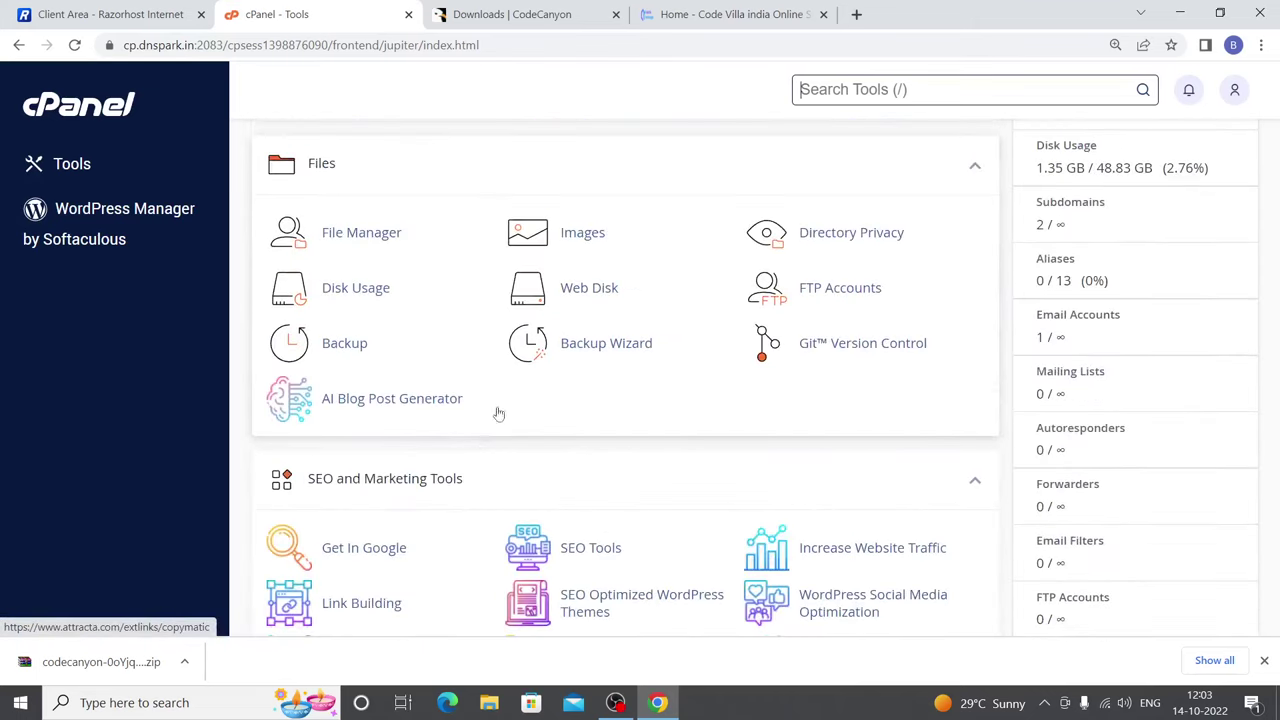
{"action": "type", "text": "doma"}
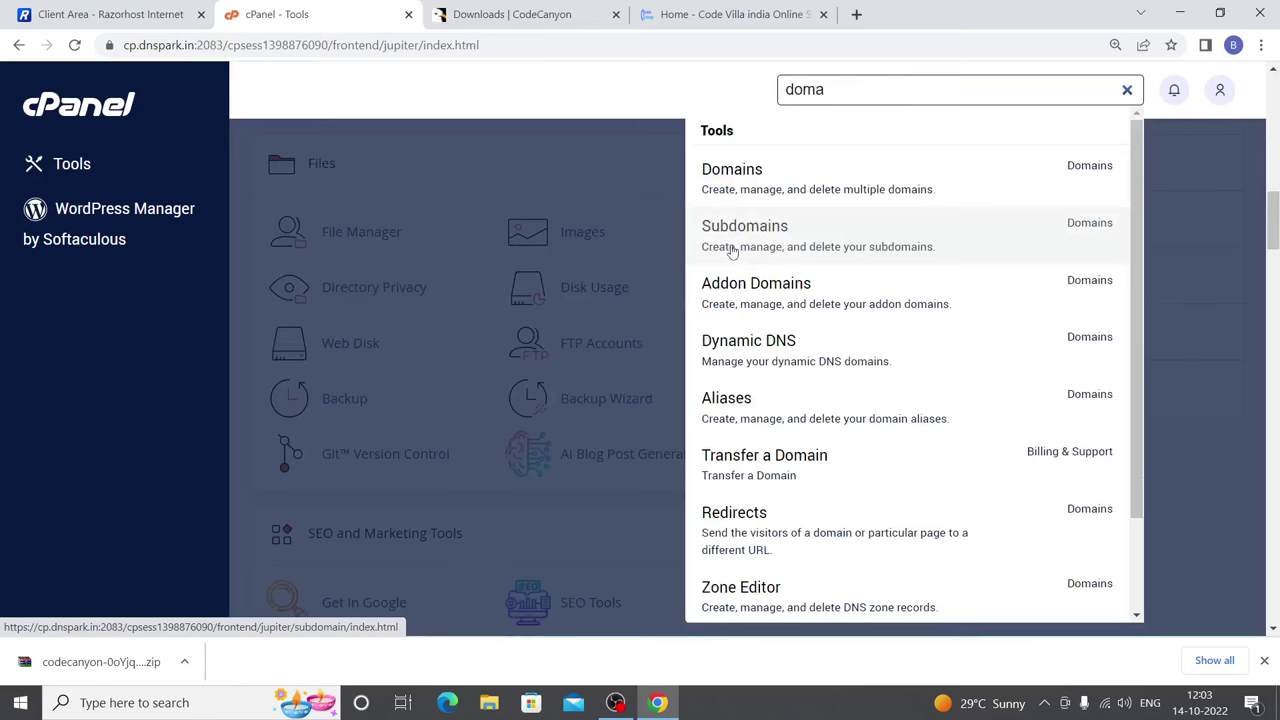
{"action": "left_click", "coordinate": [732, 250]}
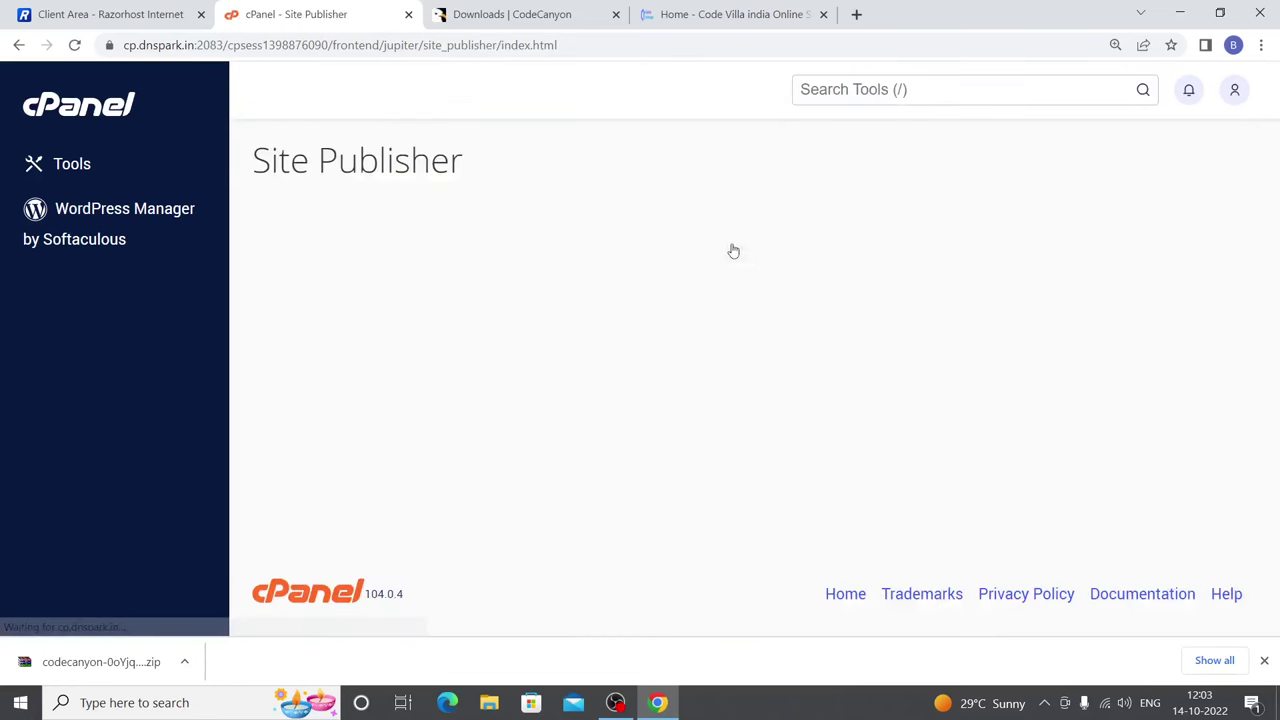
{"action": "left_click", "coordinate": [887, 88]}
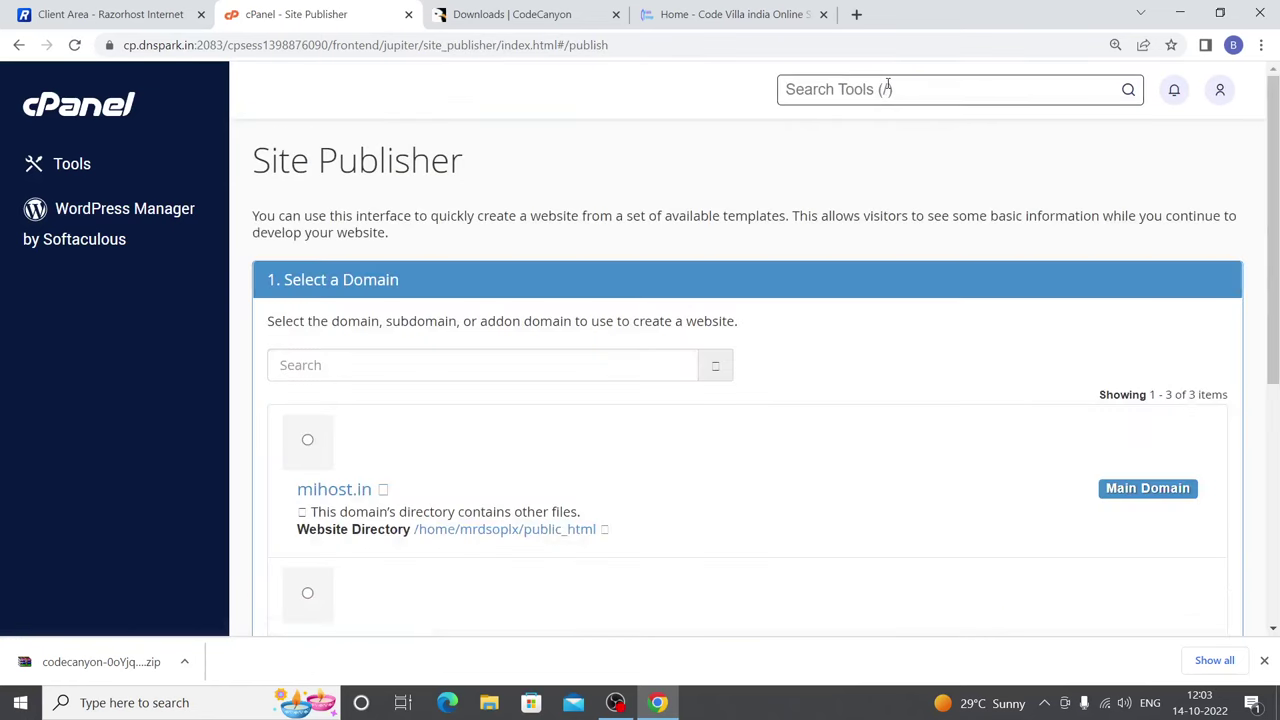
{"action": "scroll", "coordinate": [887, 88], "scroll_direction": "down", "scroll_amount": 5}
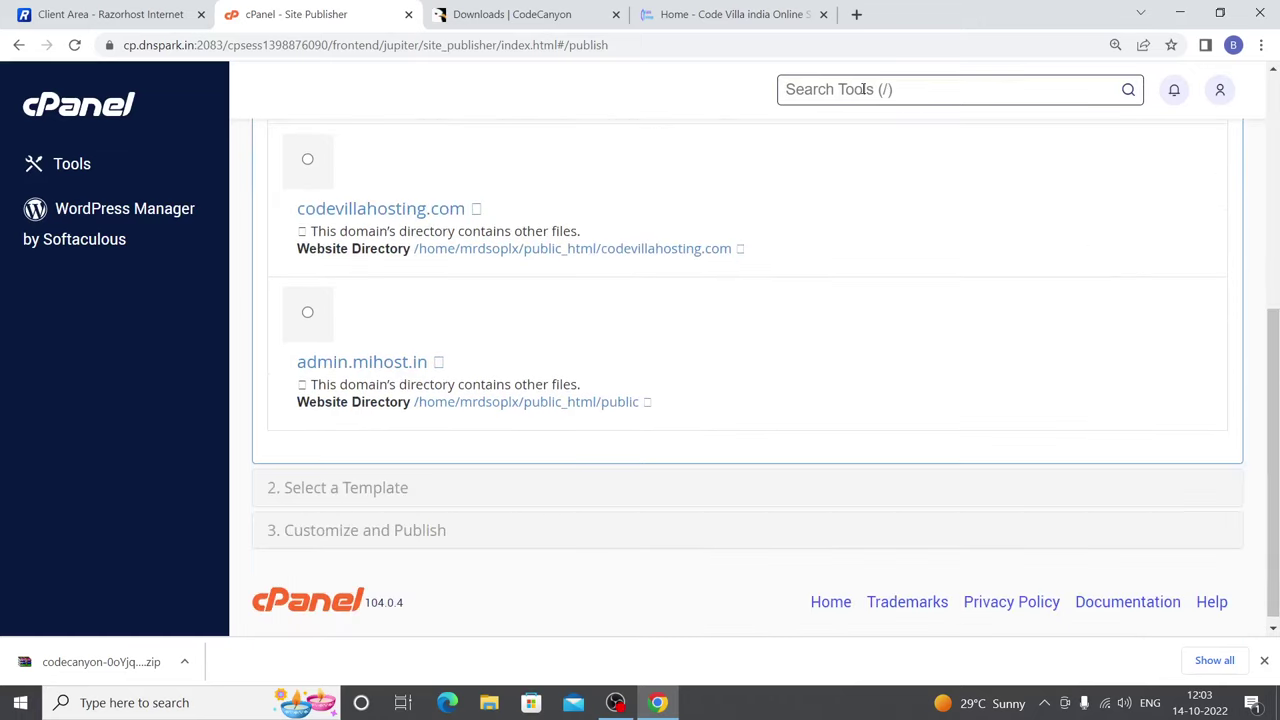
{"action": "type", "text": "d"}
{"action": "key", "text": "Return"}
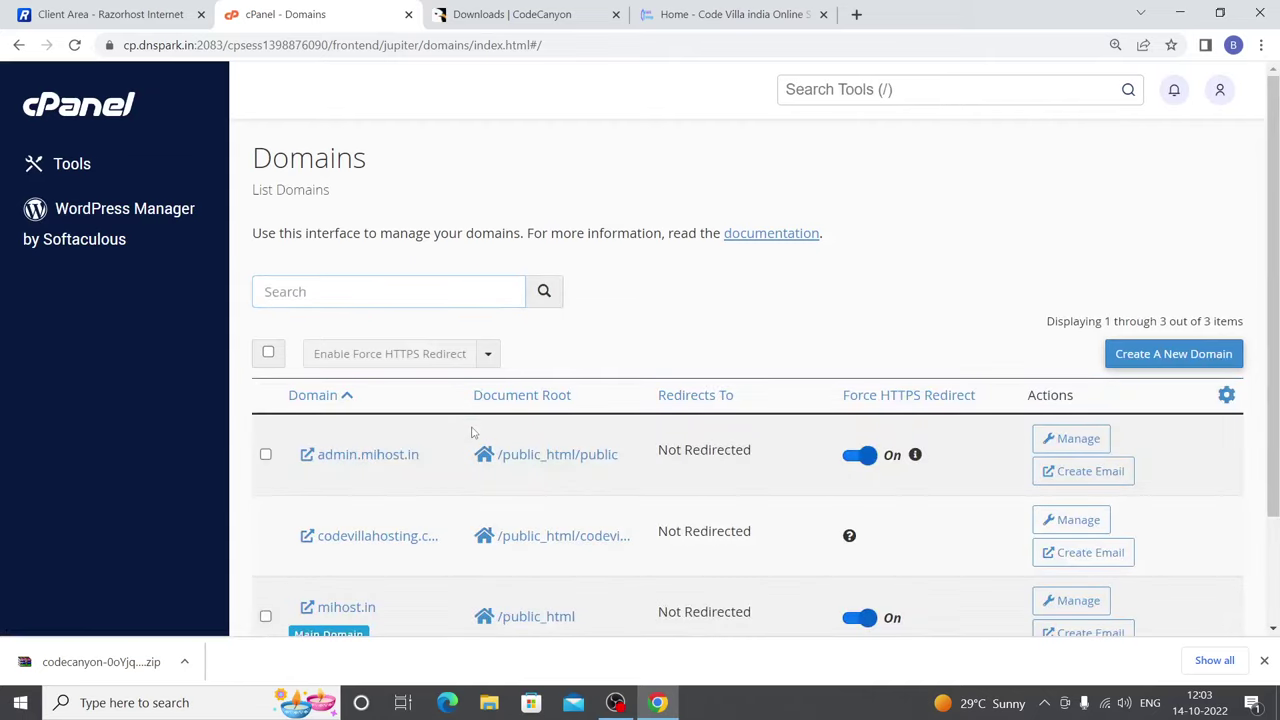
{"action": "scroll", "coordinate": [397, 445], "scroll_direction": "down", "scroll_amount": 2}
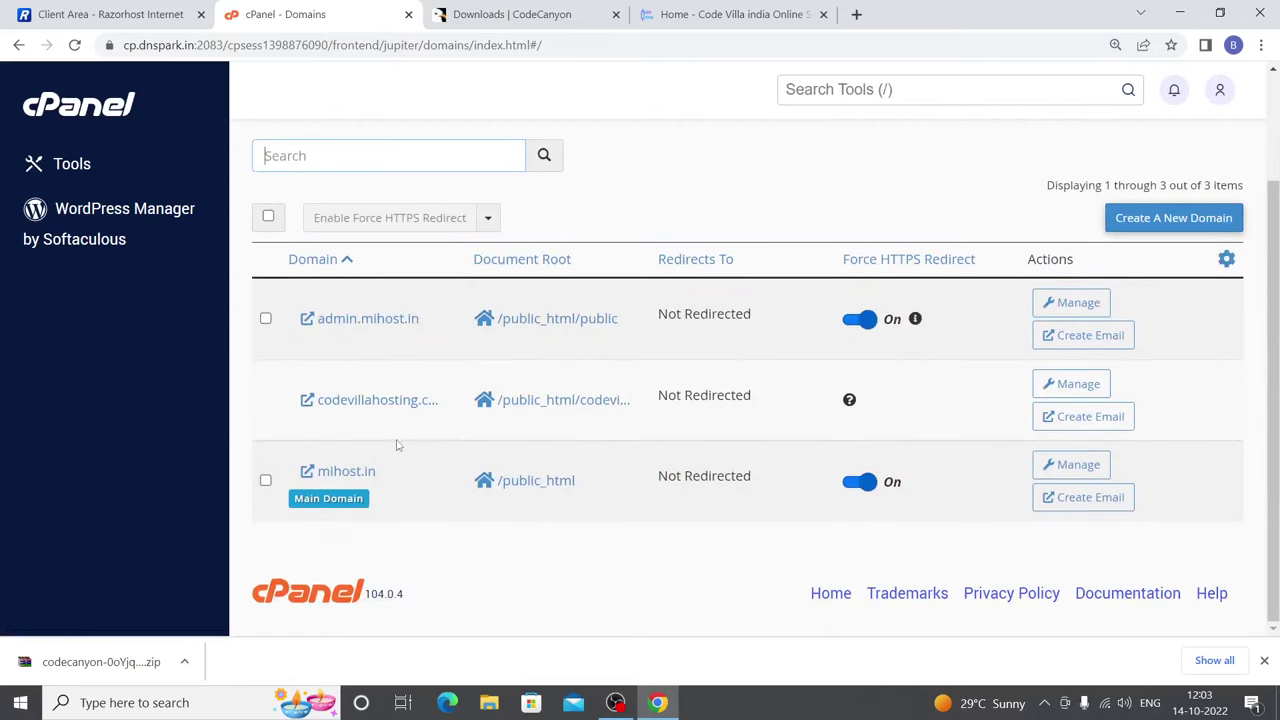
{"action": "left_click", "coordinate": [495, 402]}
Step: Close the CodeCanyon downloads page and return to File Manager
{"action": "left_click", "coordinate": [740, 14]}
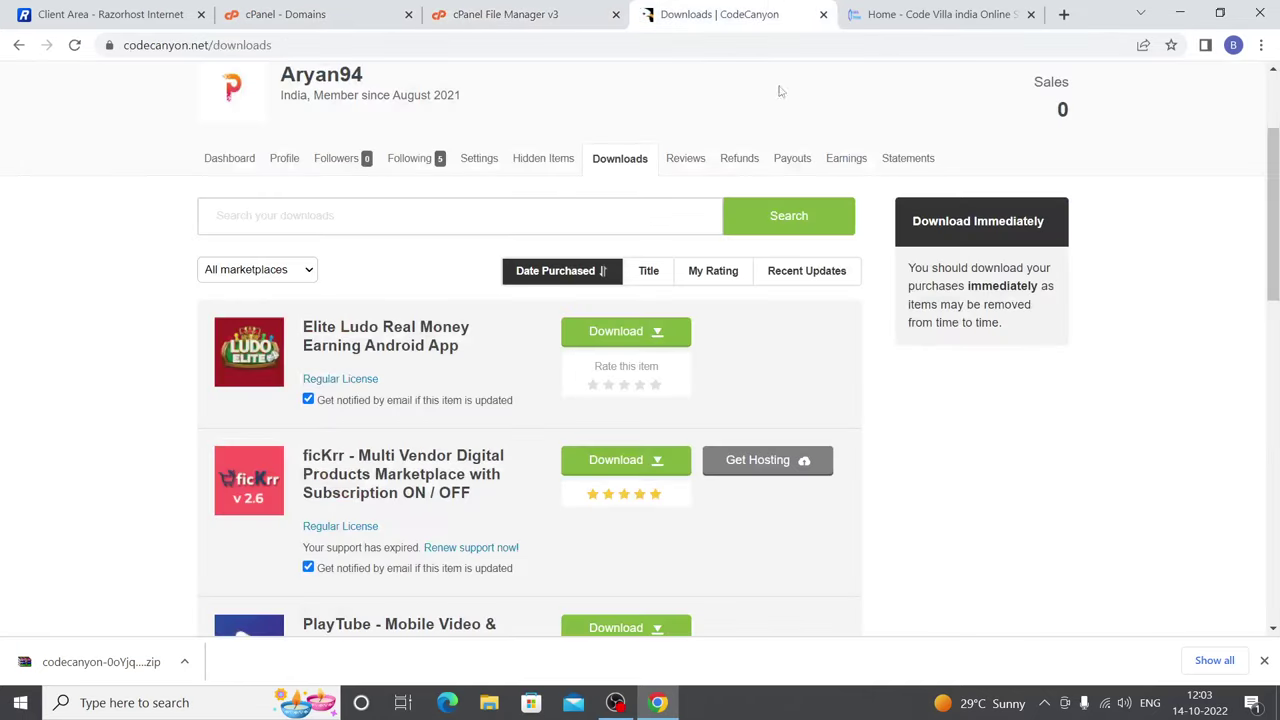
{"action": "left_click", "coordinate": [823, 15]}
{"action": "scroll", "coordinate": [457, 314], "scroll_direction": "down", "scroll_amount": 1}
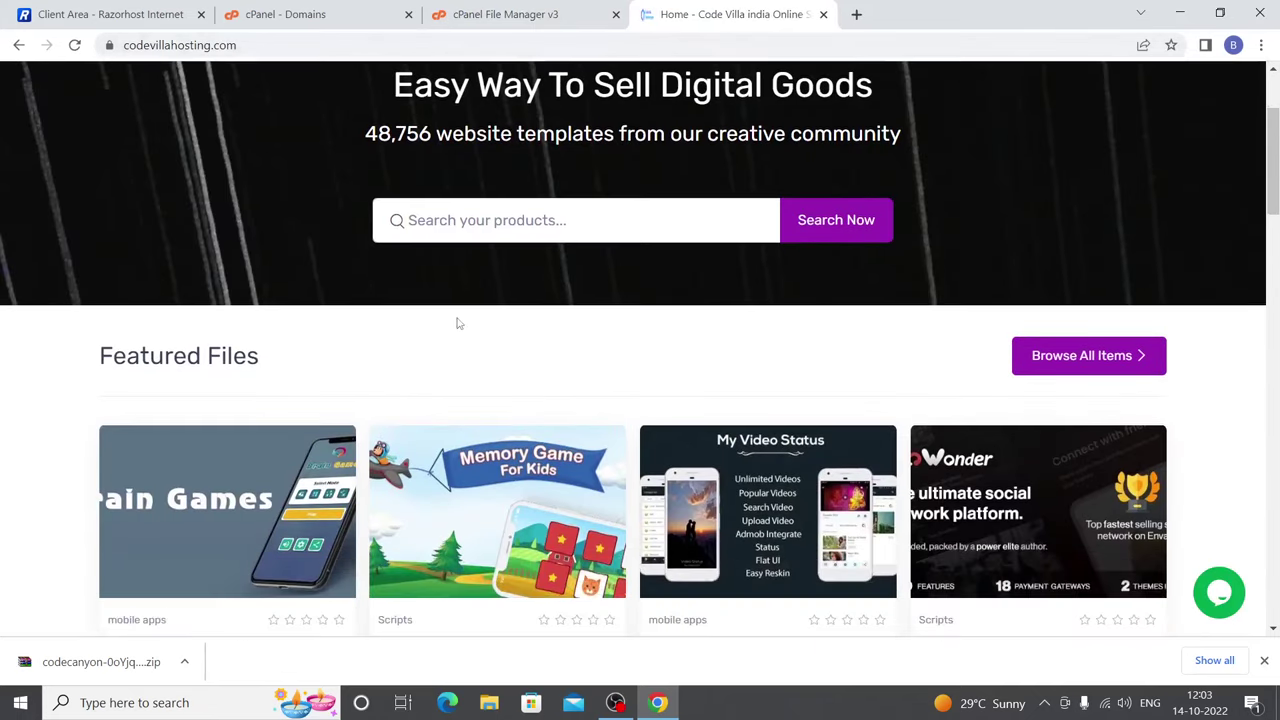
{"action": "scroll", "coordinate": [463, 314], "scroll_direction": "down", "scroll_amount": 1}
{"action": "scroll", "coordinate": [510, 316], "scroll_direction": "down", "scroll_amount": 1}
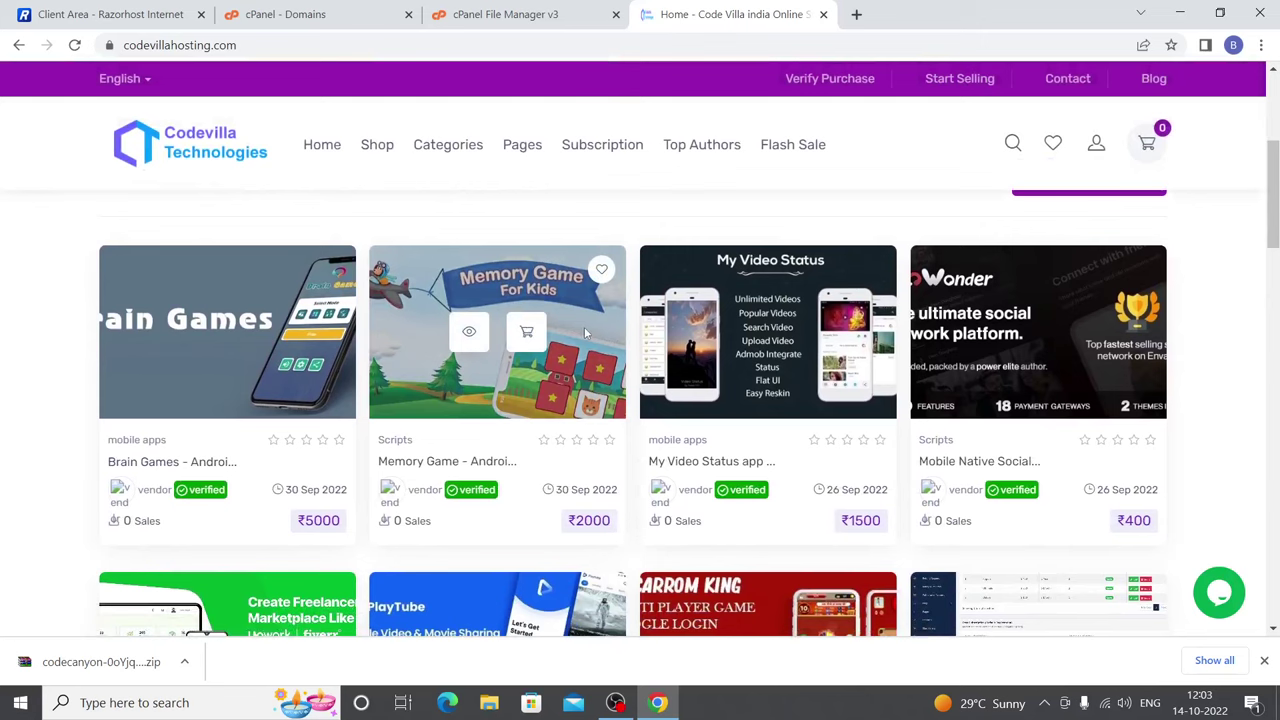
{"action": "left_click", "coordinate": [505, 14]}
Step: Permanently delete everything in File Manager's trash
{"action": "left_click", "coordinate": [814, 196]}
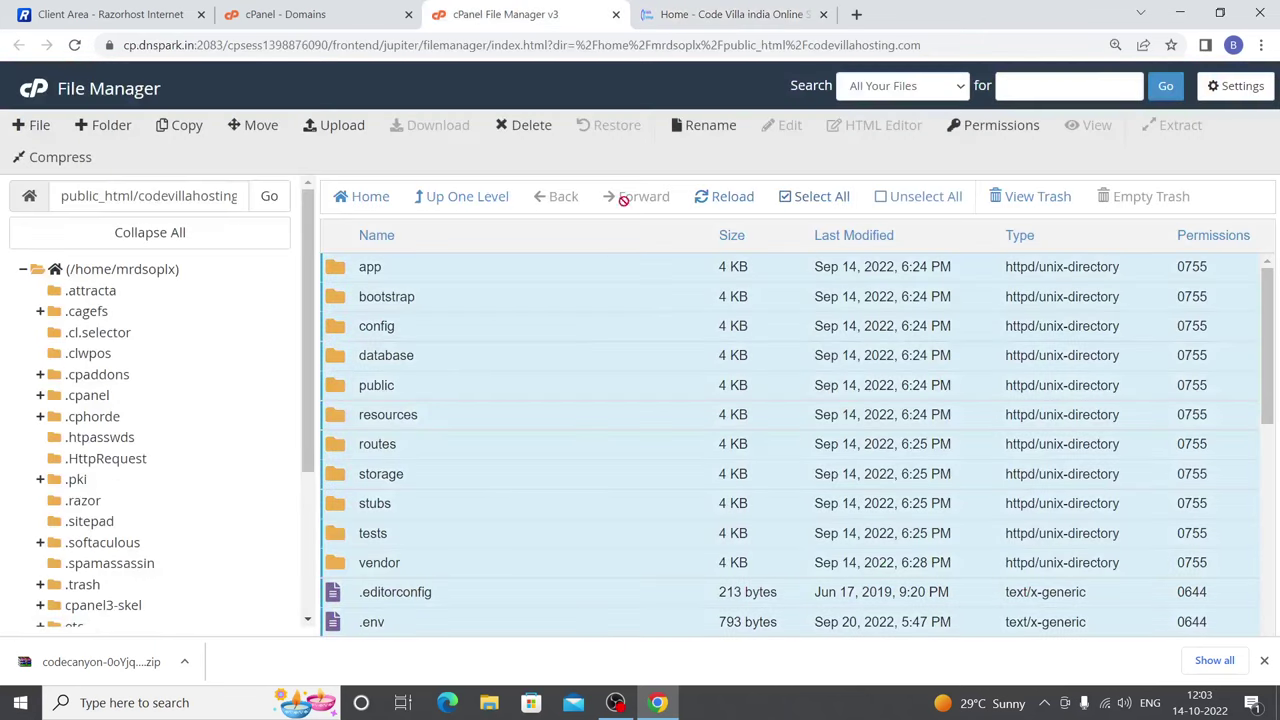
{"action": "left_click", "coordinate": [1003, 198]}
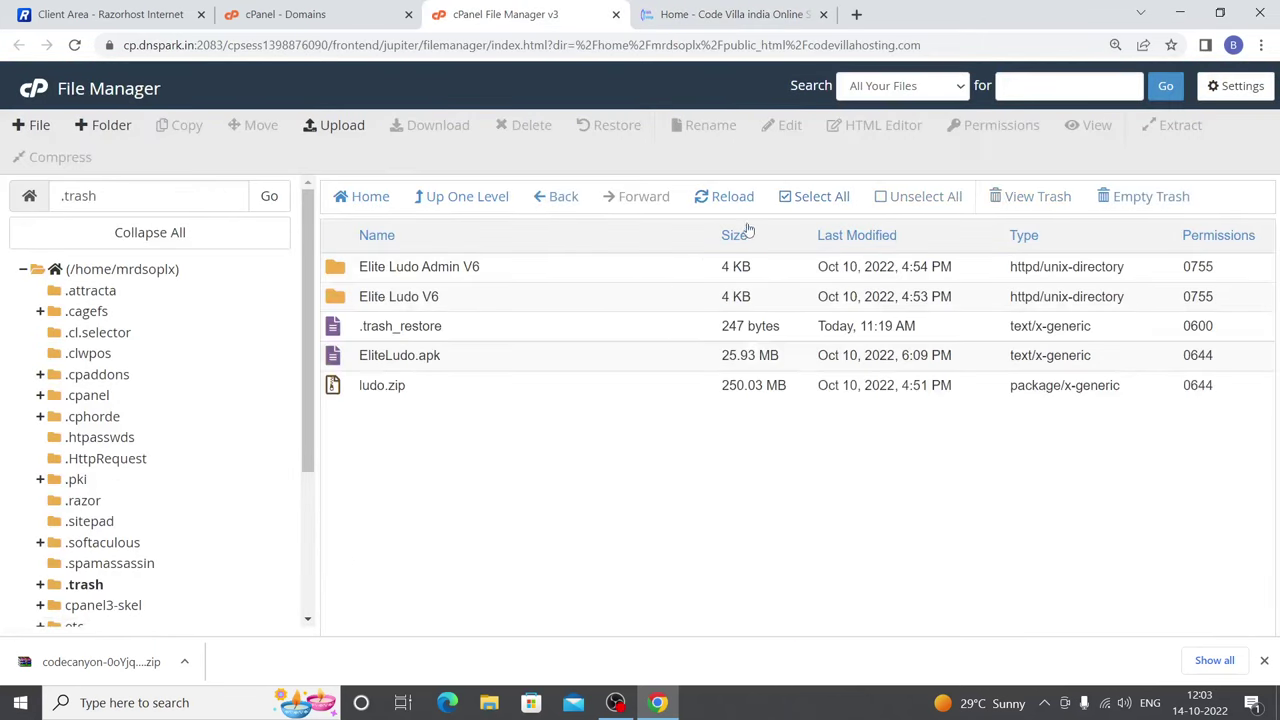
{"action": "left_click", "coordinate": [805, 198]}
{"action": "right_click", "coordinate": [552, 312]}
{"action": "left_click", "coordinate": [634, 528]}
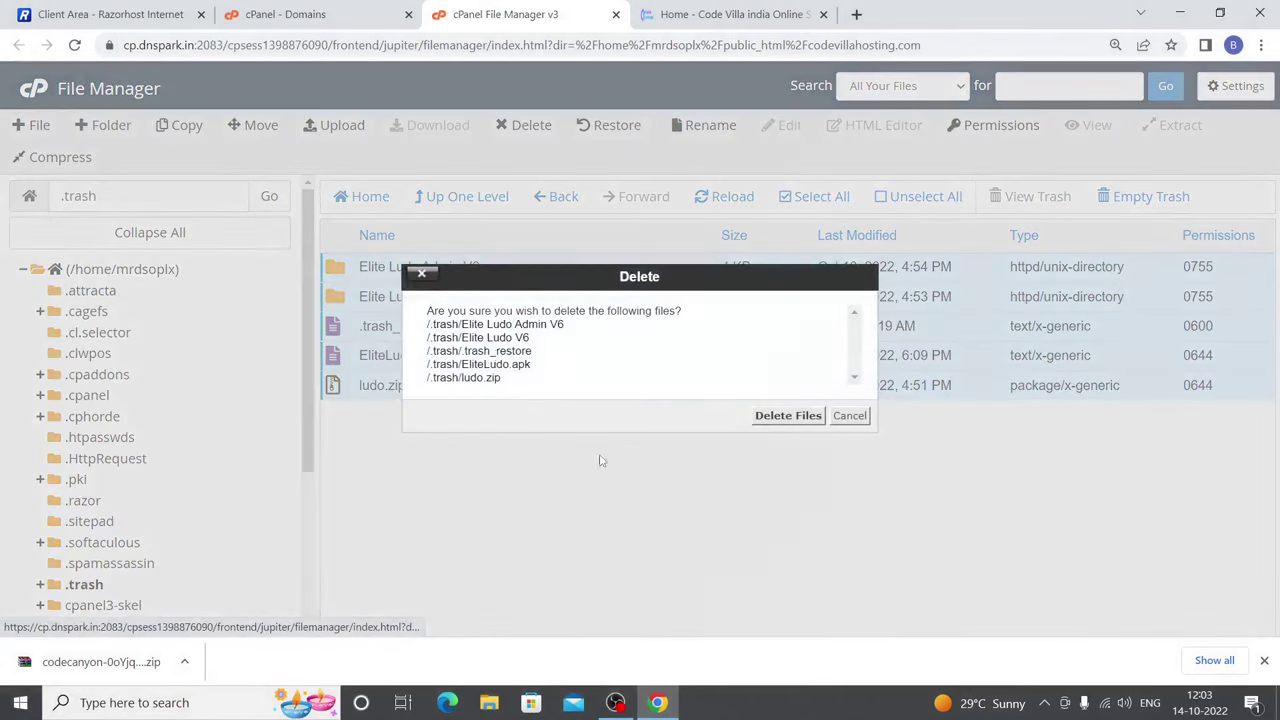
{"action": "left_click", "coordinate": [788, 415]}
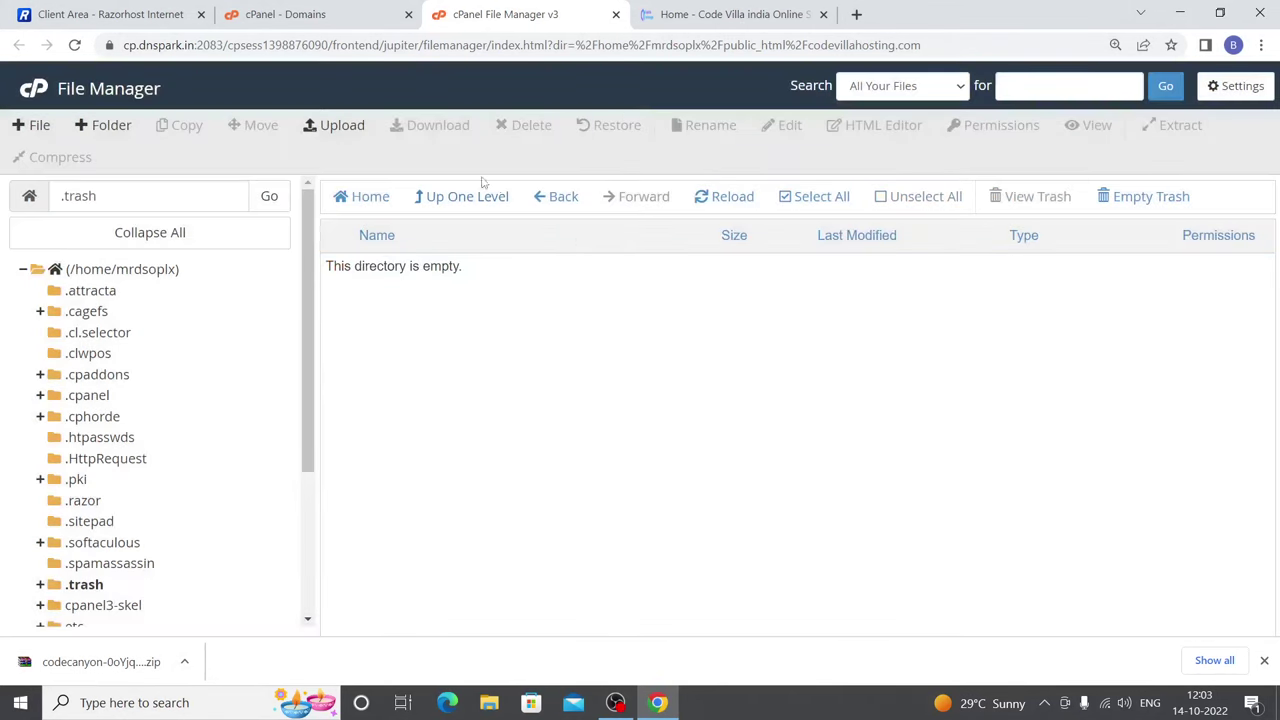
Step: Navigate from the home directory into public_html/codevillahosting.com
{"action": "left_click", "coordinate": [445, 196]}
{"action": "left_click", "coordinate": [813, 196]}
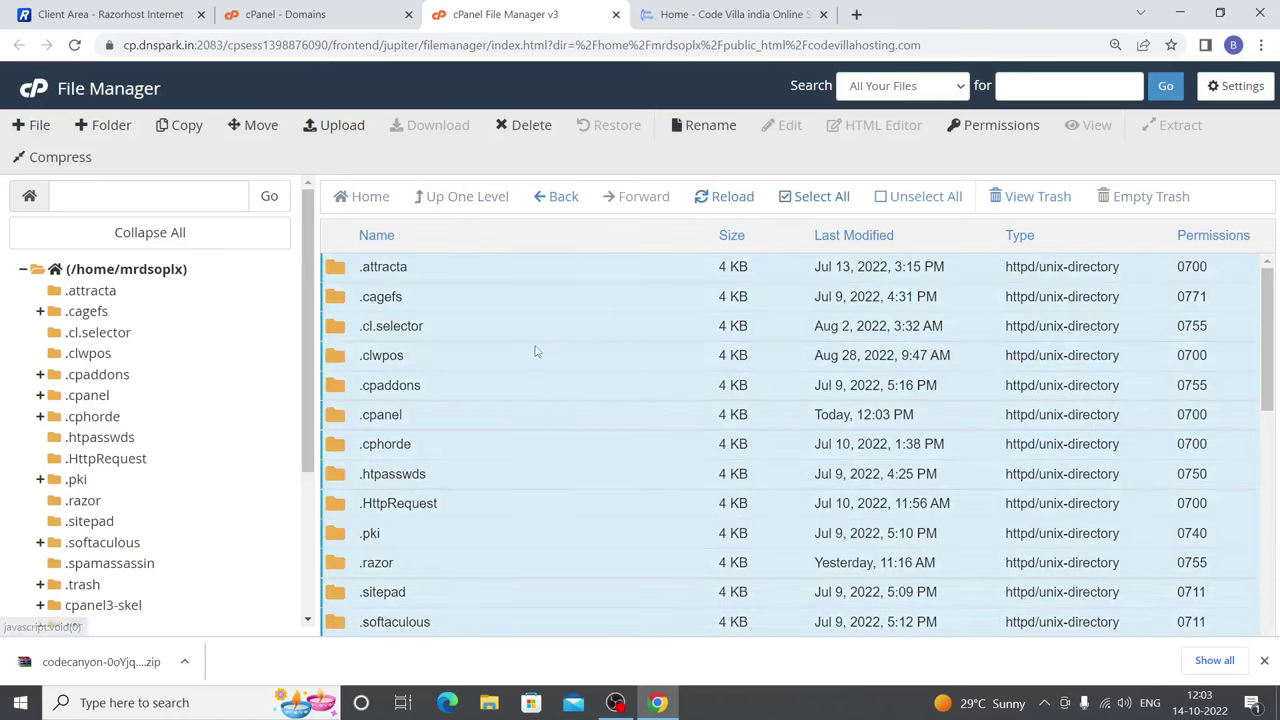
{"action": "scroll", "coordinate": [534, 351], "scroll_direction": "down", "scroll_amount": 5}
{"action": "scroll", "coordinate": [454, 464], "scroll_direction": "up", "scroll_amount": 2}
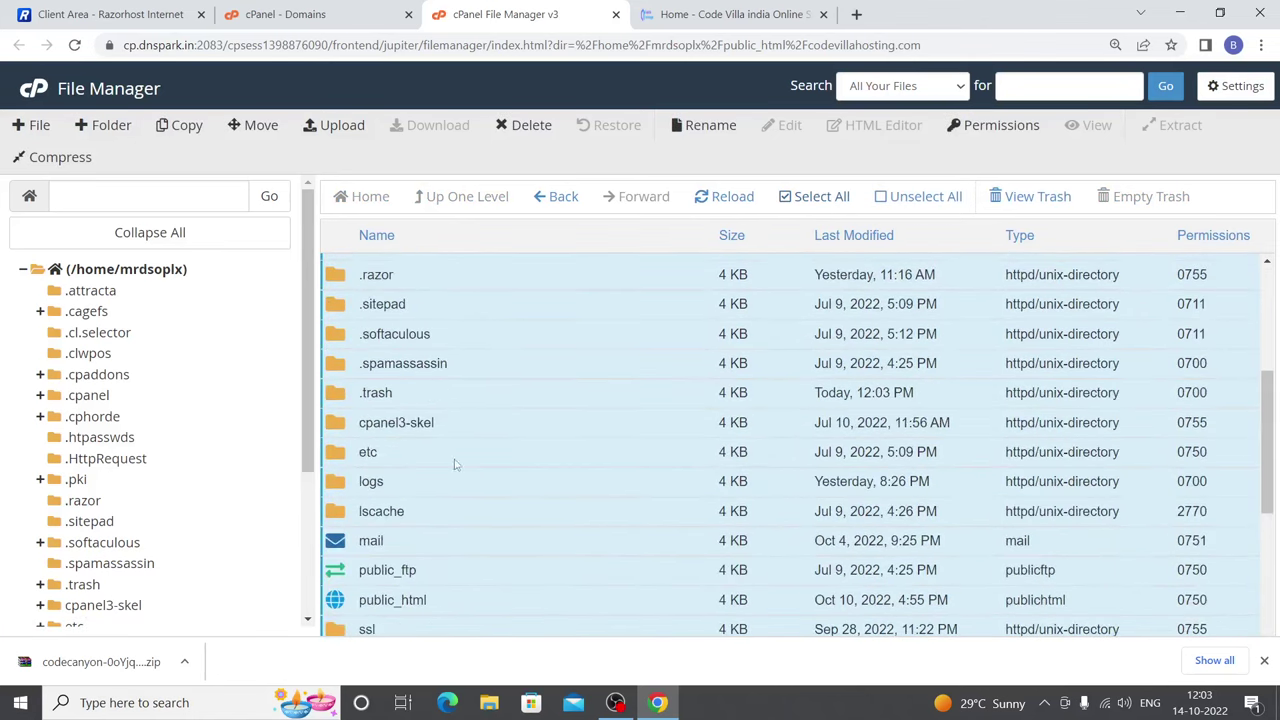
{"action": "double_click", "coordinate": [490, 605]}
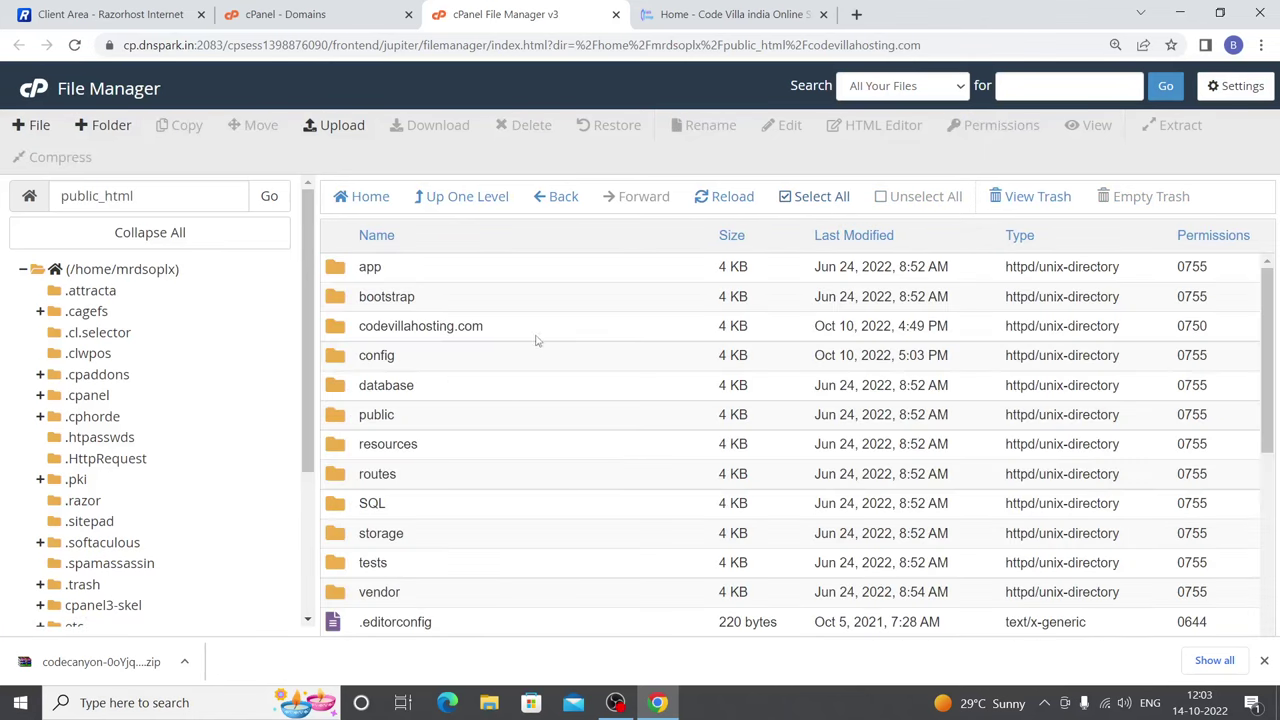
{"action": "double_click", "coordinate": [537, 334]}
Step: Move every file in the codevillahosting.com folder to the trash, leaving it empty
{"action": "left_click", "coordinate": [840, 200]}
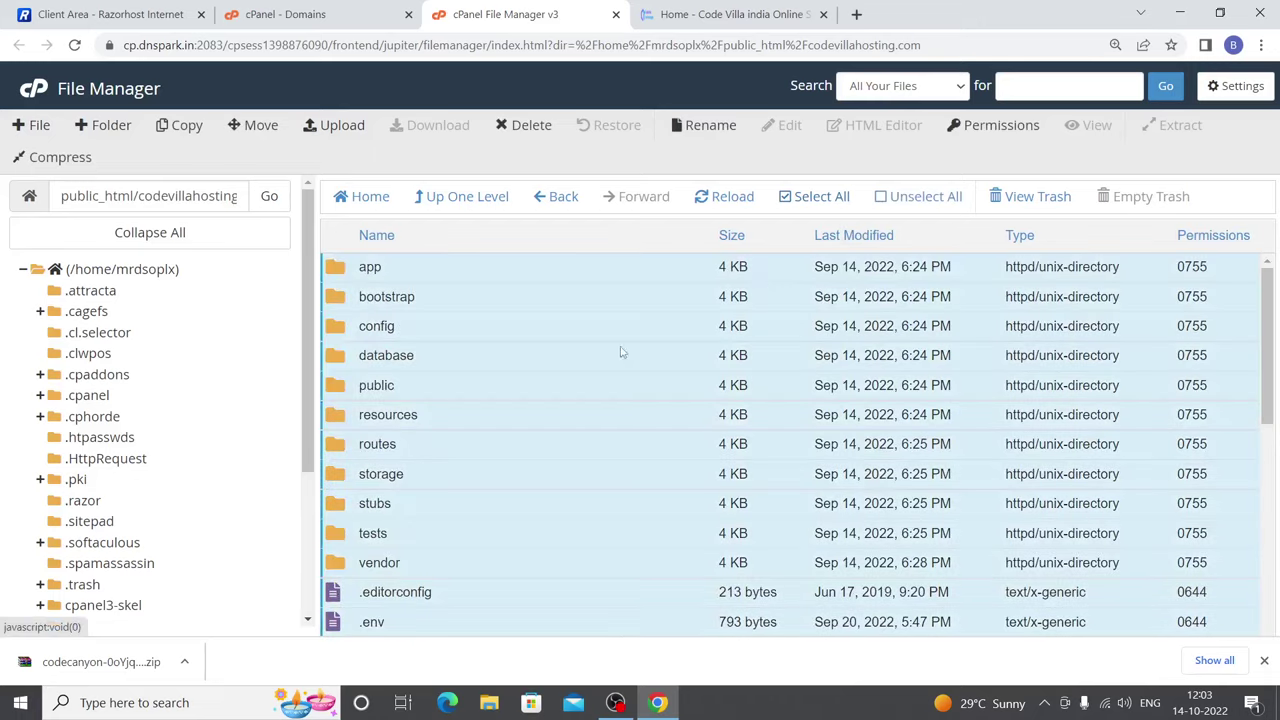
{"action": "right_click", "coordinate": [621, 346]}
{"action": "left_click", "coordinate": [664, 473]}
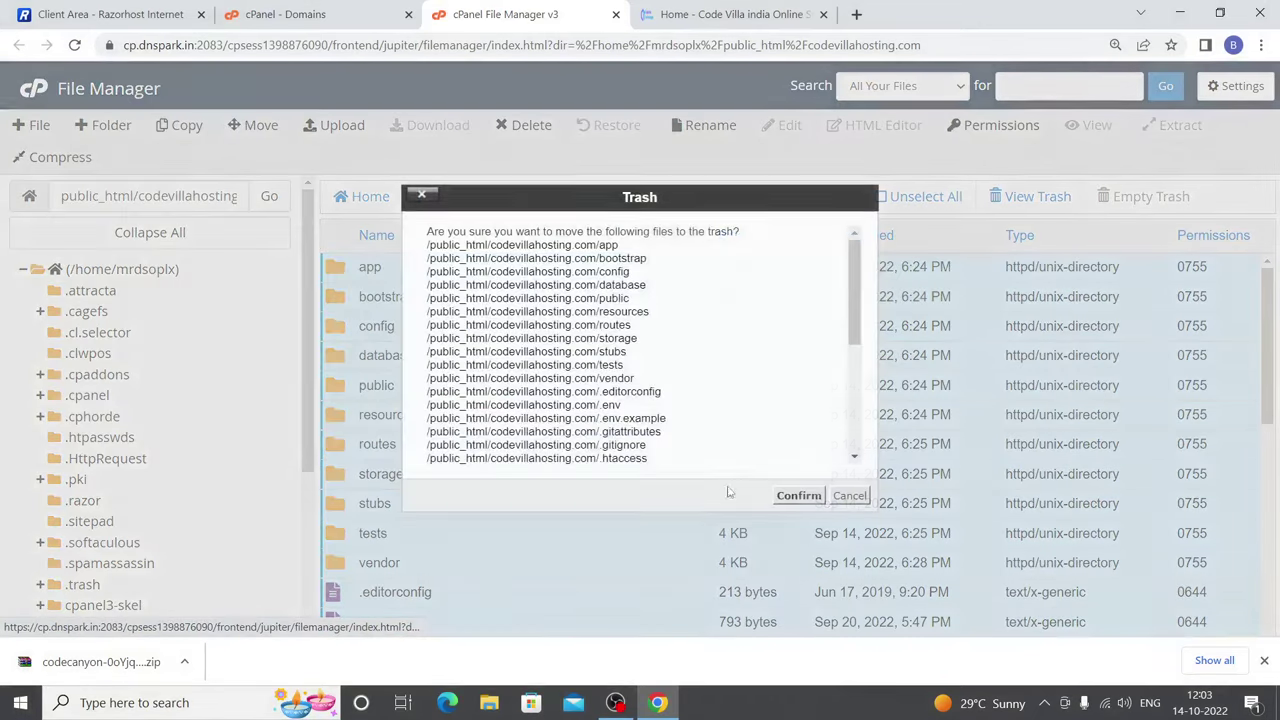
{"action": "left_click", "coordinate": [798, 495]}
{"action": "left_click", "coordinate": [735, 14]}
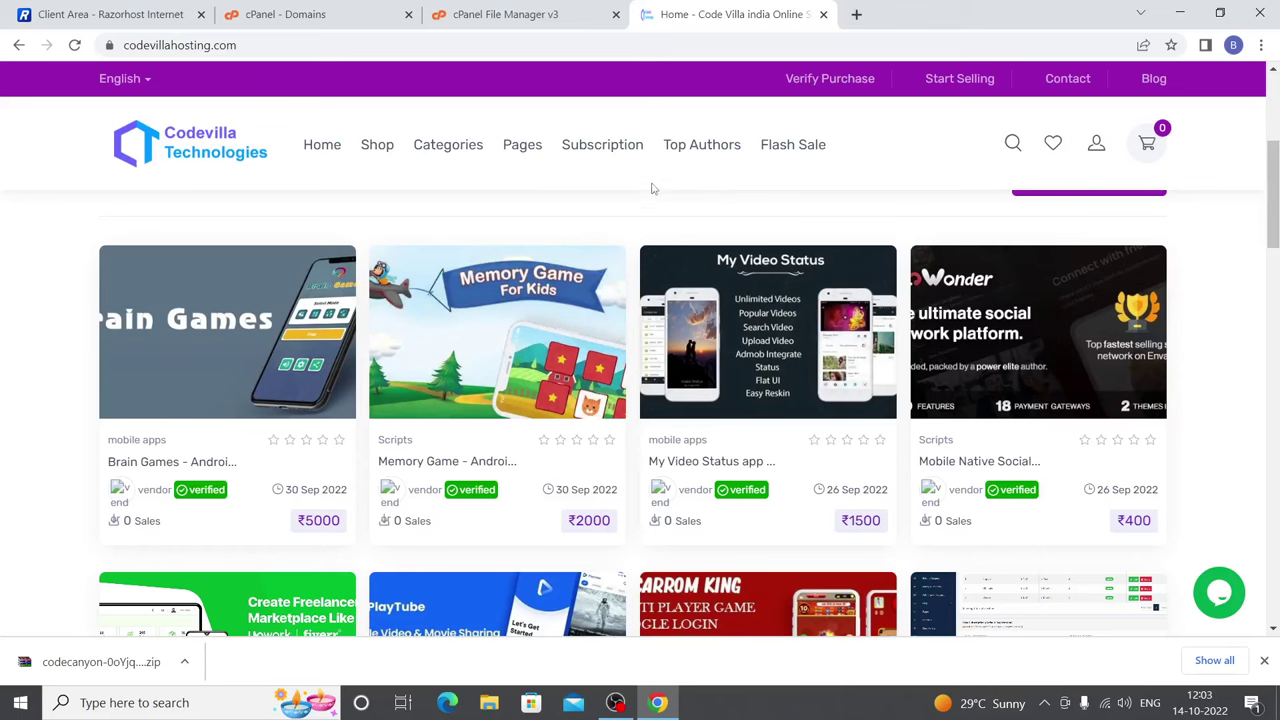
{"action": "left_click", "coordinate": [505, 14]}
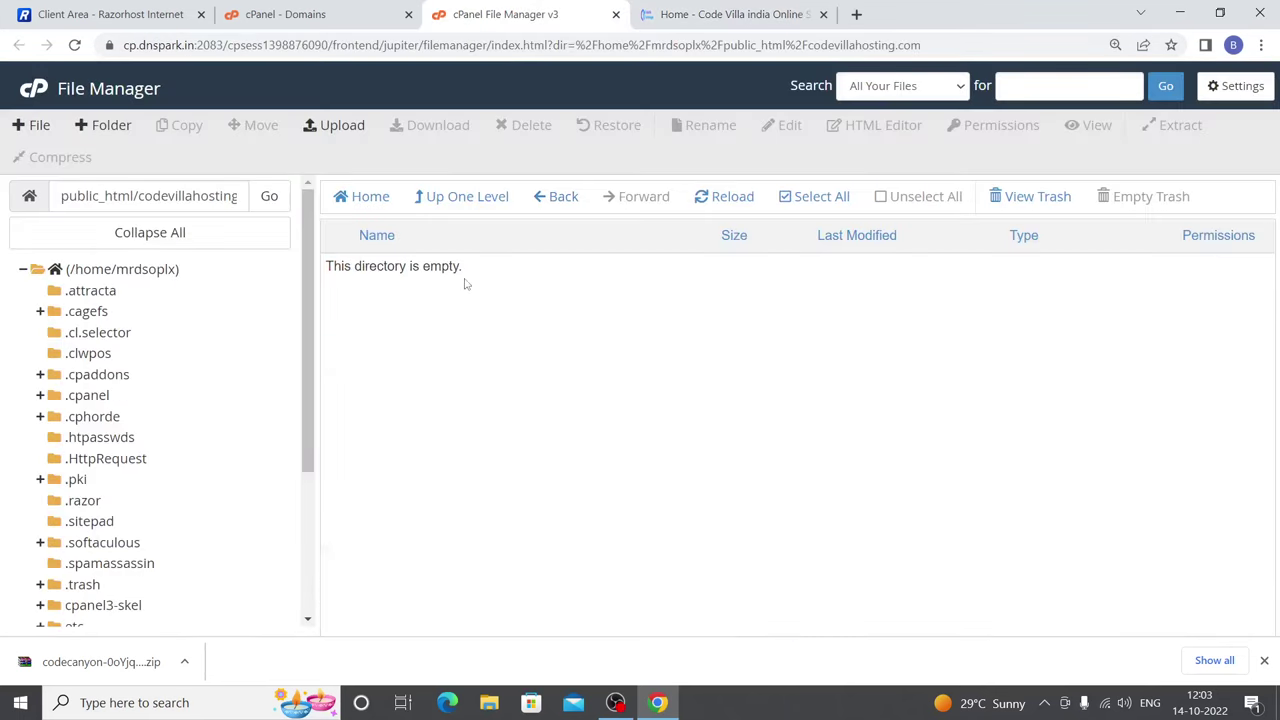
Step: Upload the PlayTube codecanyon zip from Downloads to codevillahosting.com and extract it
{"action": "left_click", "coordinate": [341, 125]}
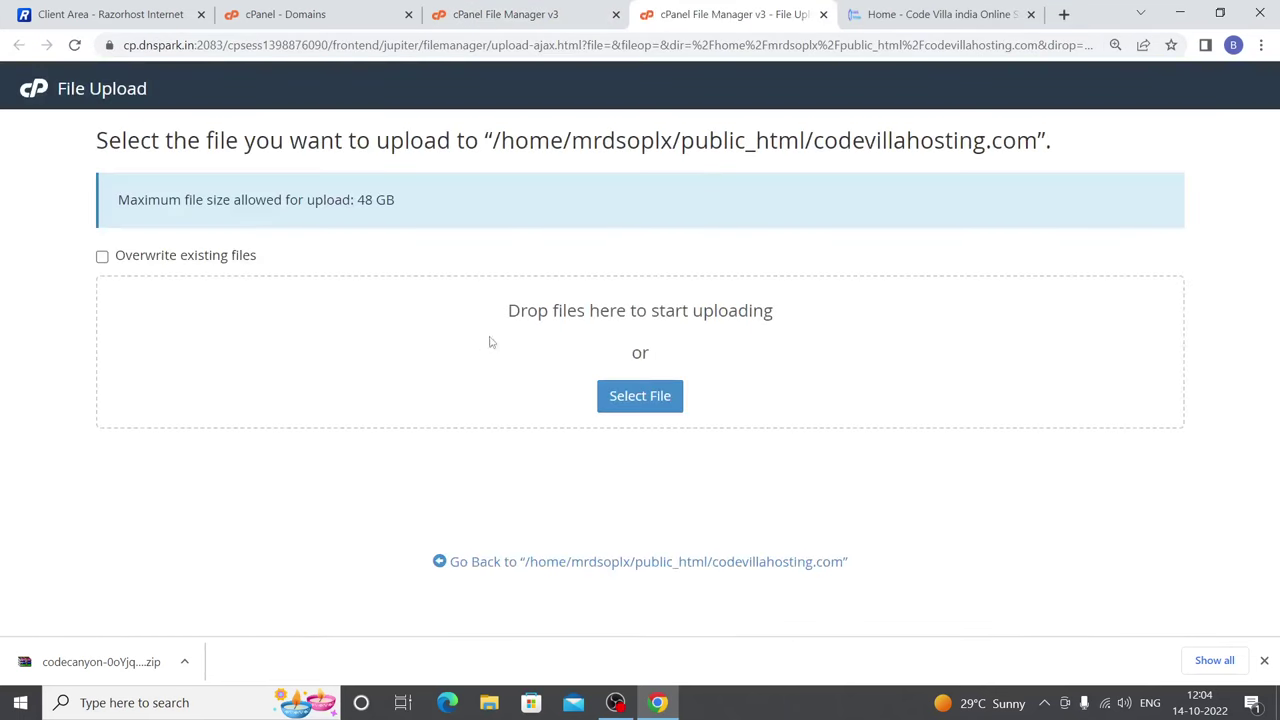
{"action": "left_click", "coordinate": [658, 405]}
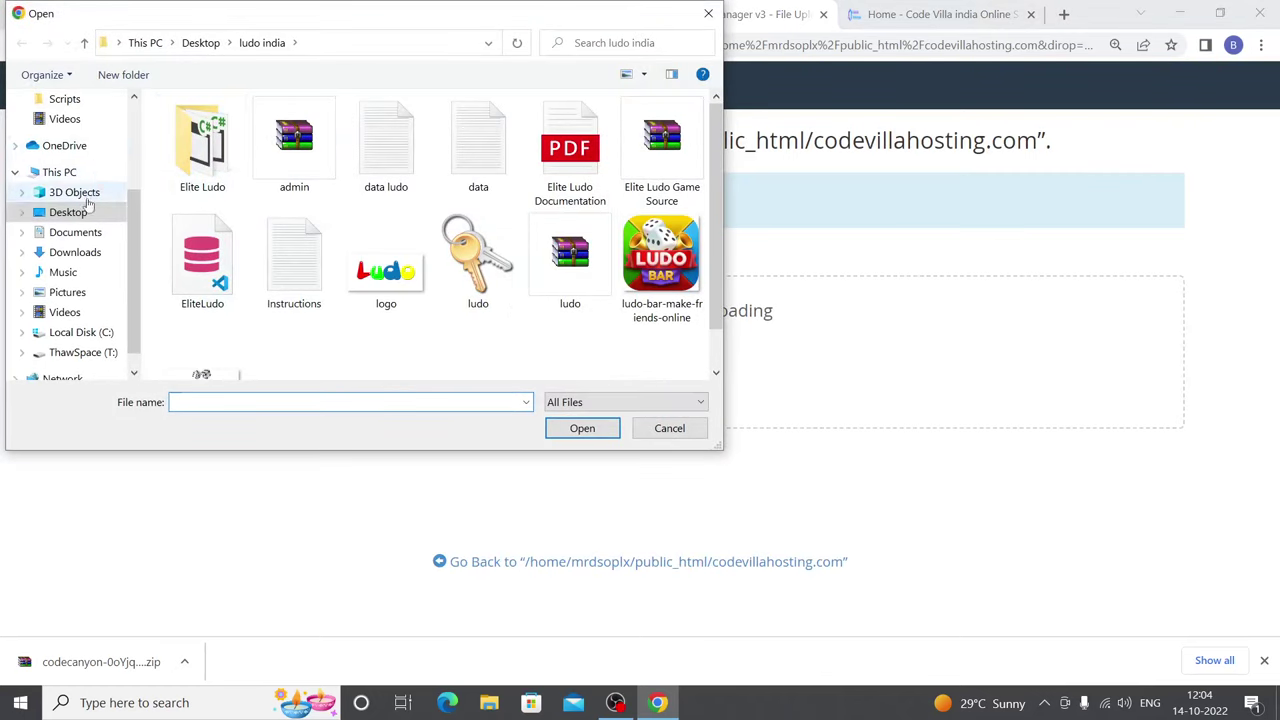
{"action": "left_click", "coordinate": [95, 253]}
{"action": "left_click", "coordinate": [270, 148]}
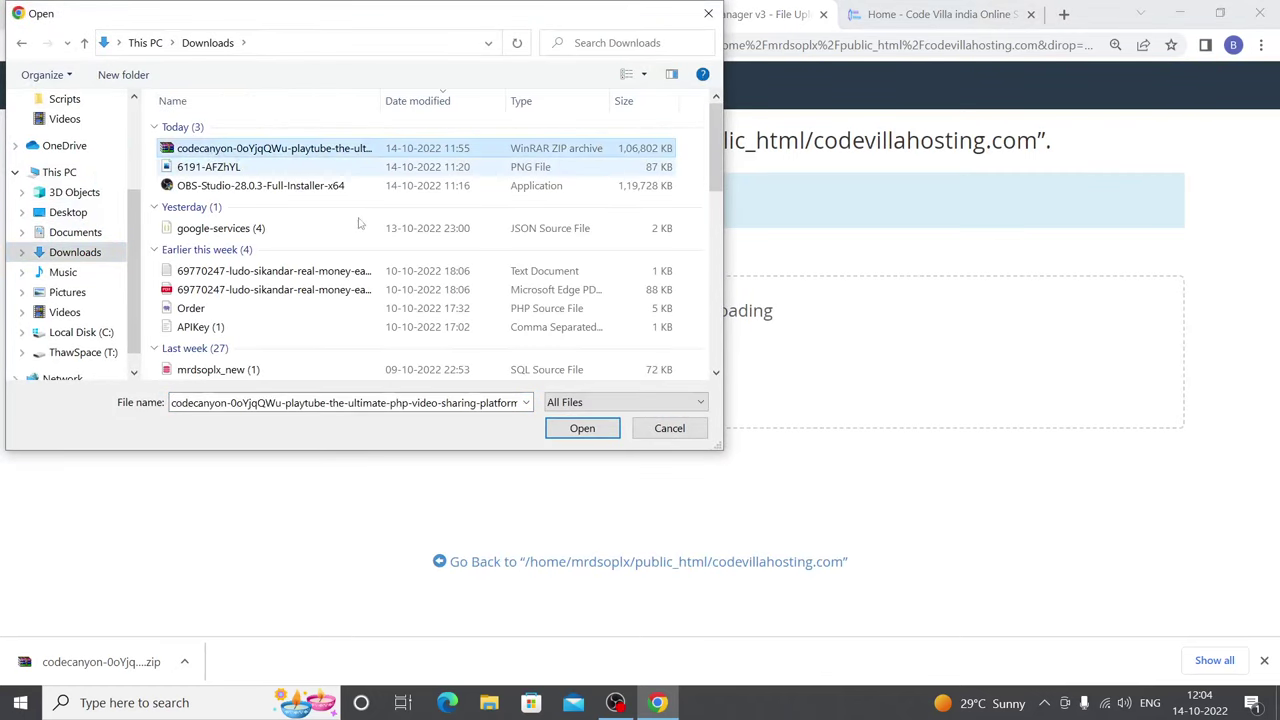
{"action": "left_click", "coordinate": [582, 428]}
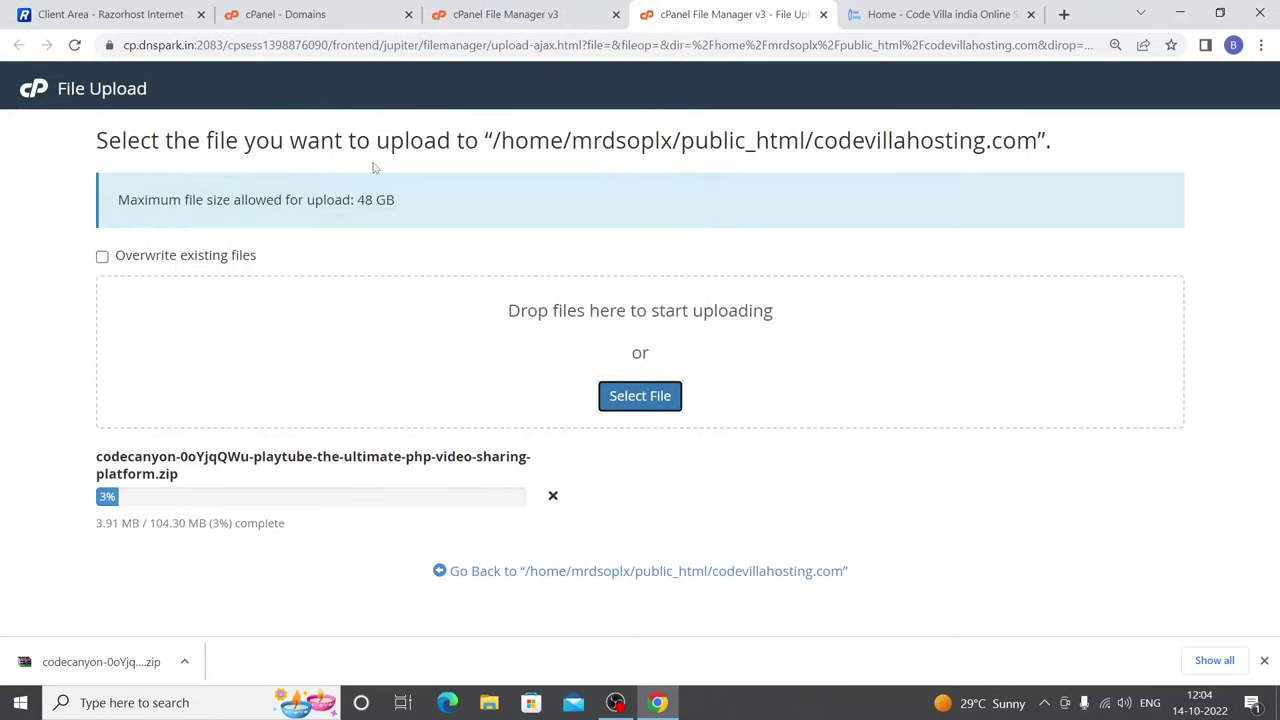
{"action": "left_click", "coordinate": [627, 710]}
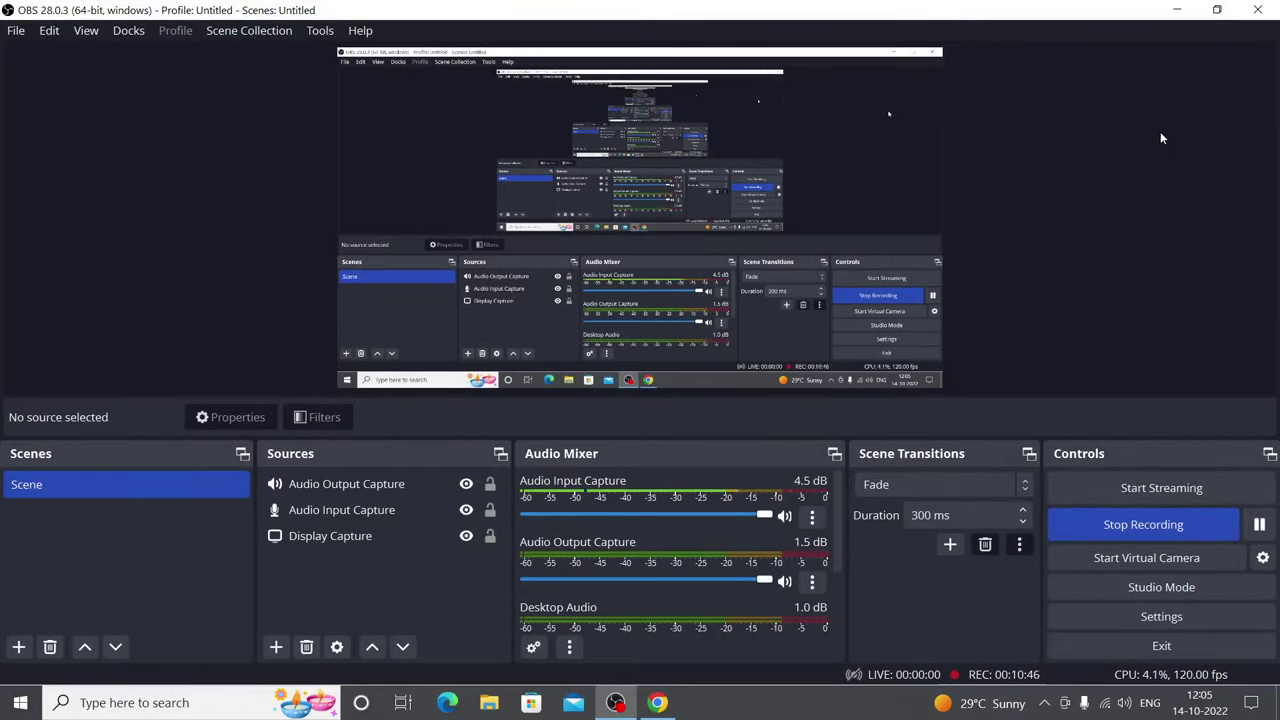
{"action": "left_click", "coordinate": [1174, 10]}
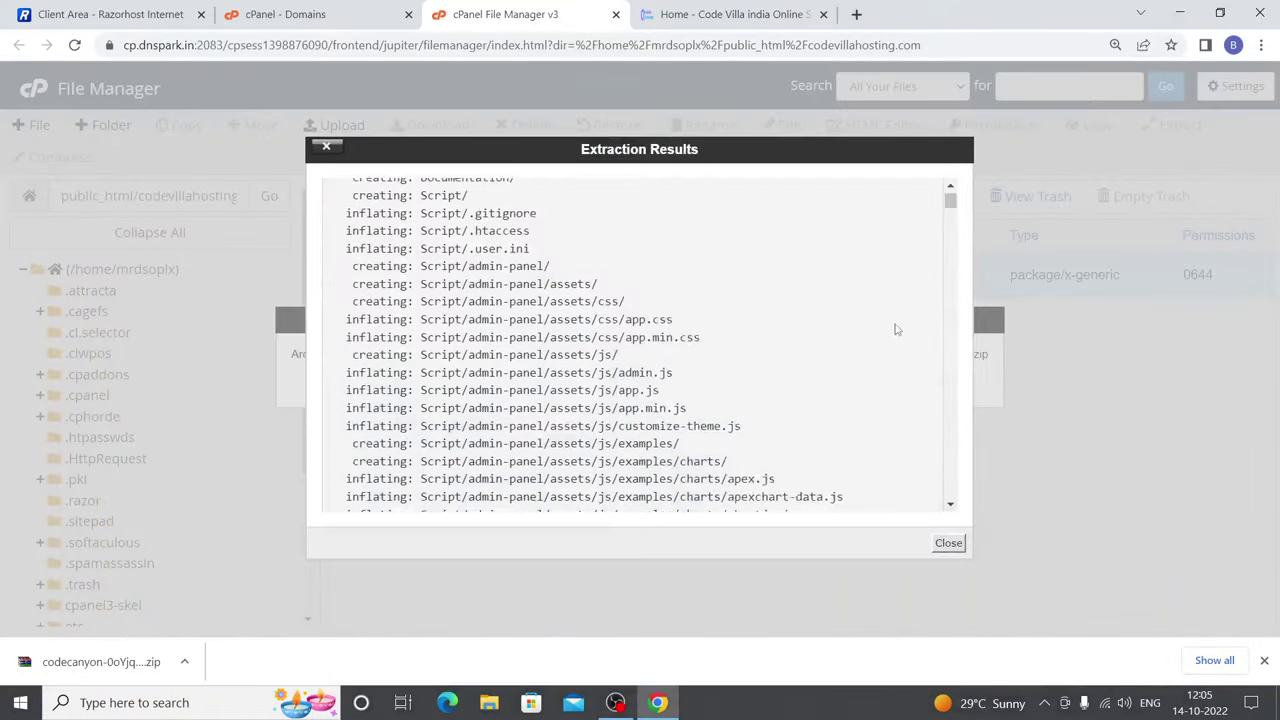
Step: Close the extraction results, check the live site, and refresh the file listing
{"action": "scroll", "coordinate": [894, 329], "scroll_direction": "down", "scroll_amount": 5}
{"action": "left_click_drag", "start_coordinate": [950, 206], "coordinate": [963, 510]}
{"action": "left_click", "coordinate": [948, 543]}
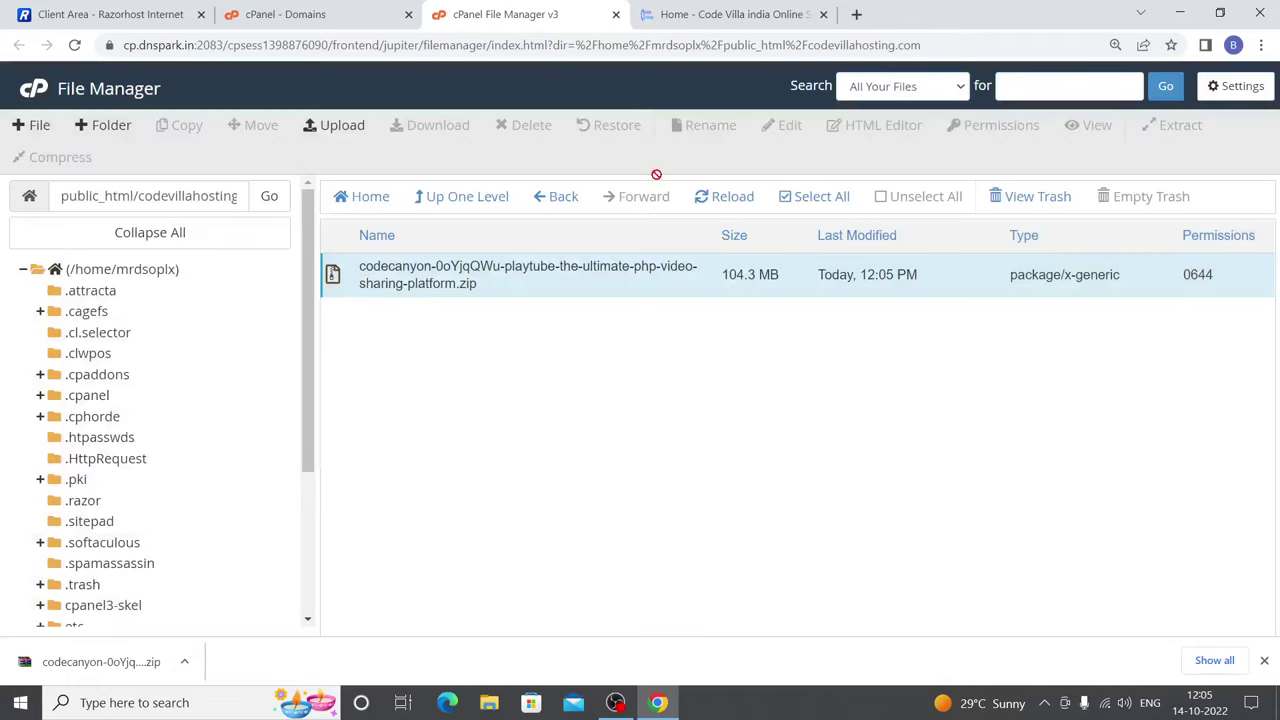
{"action": "left_click", "coordinate": [684, 10]}
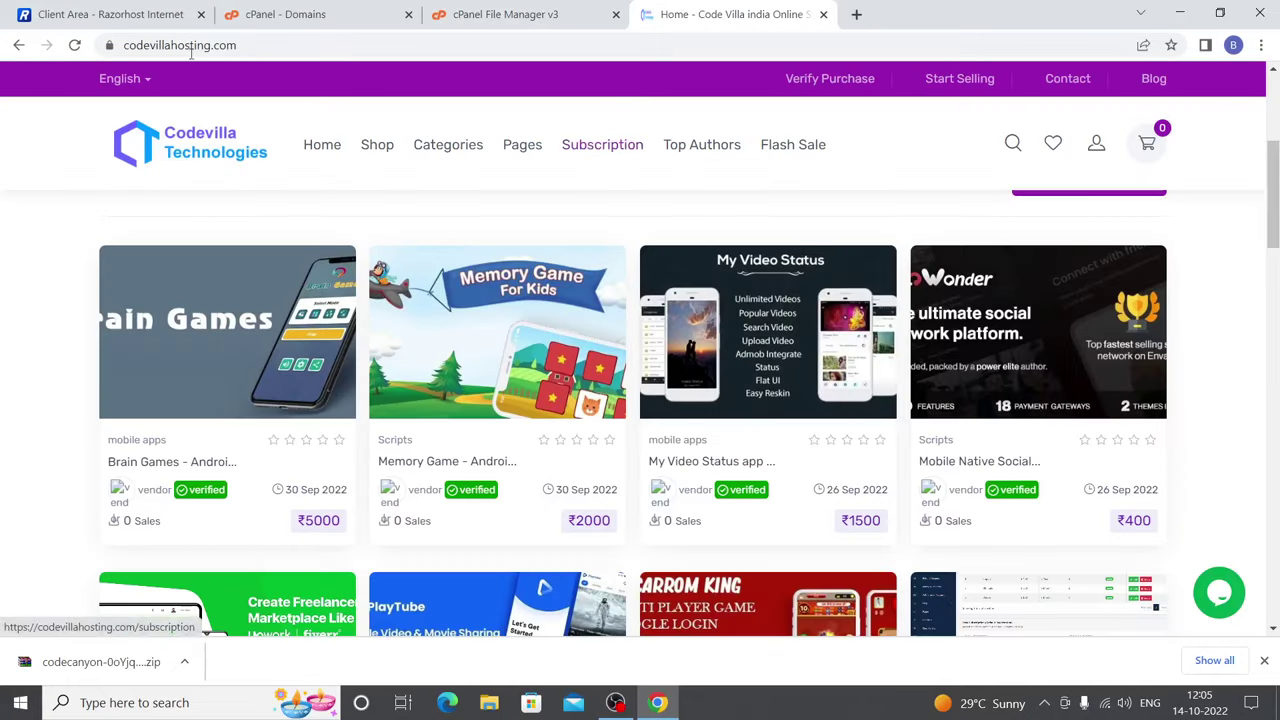
{"action": "left_click", "coordinate": [527, 8]}
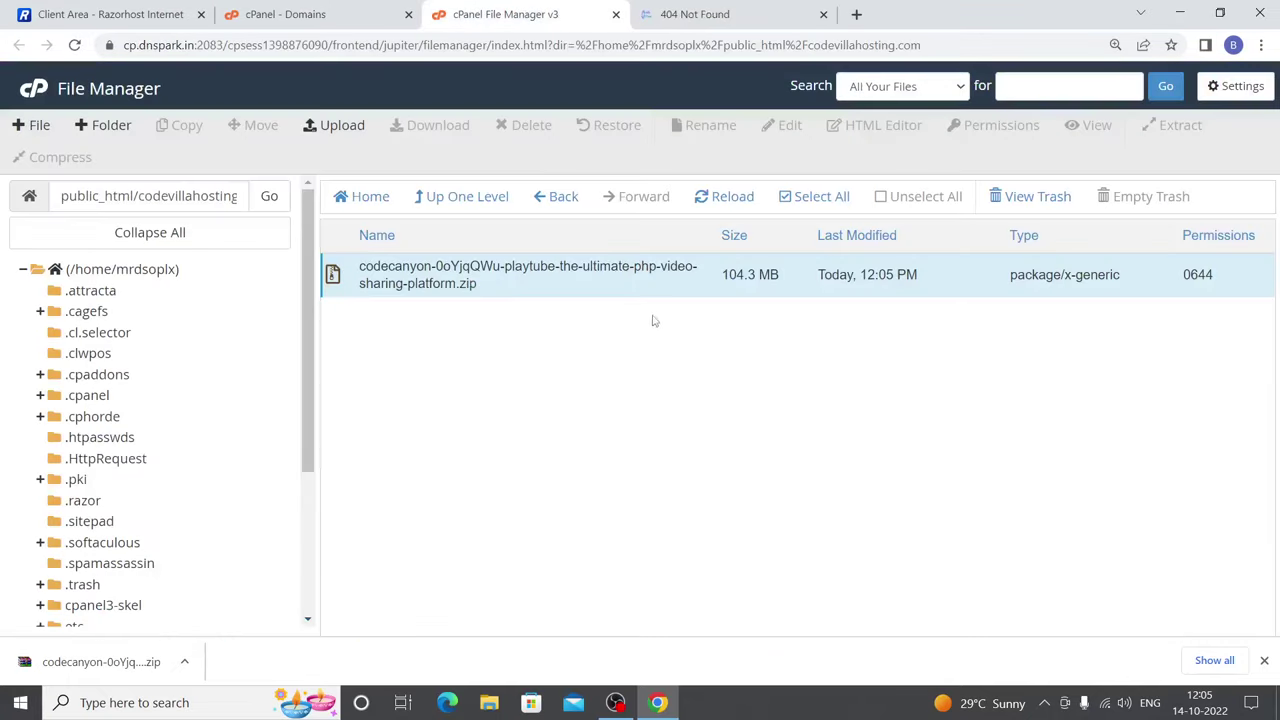
{"action": "left_click", "coordinate": [716, 198]}
{"action": "left_click", "coordinate": [720, 12]}
{"action": "left_click", "coordinate": [505, 14]}
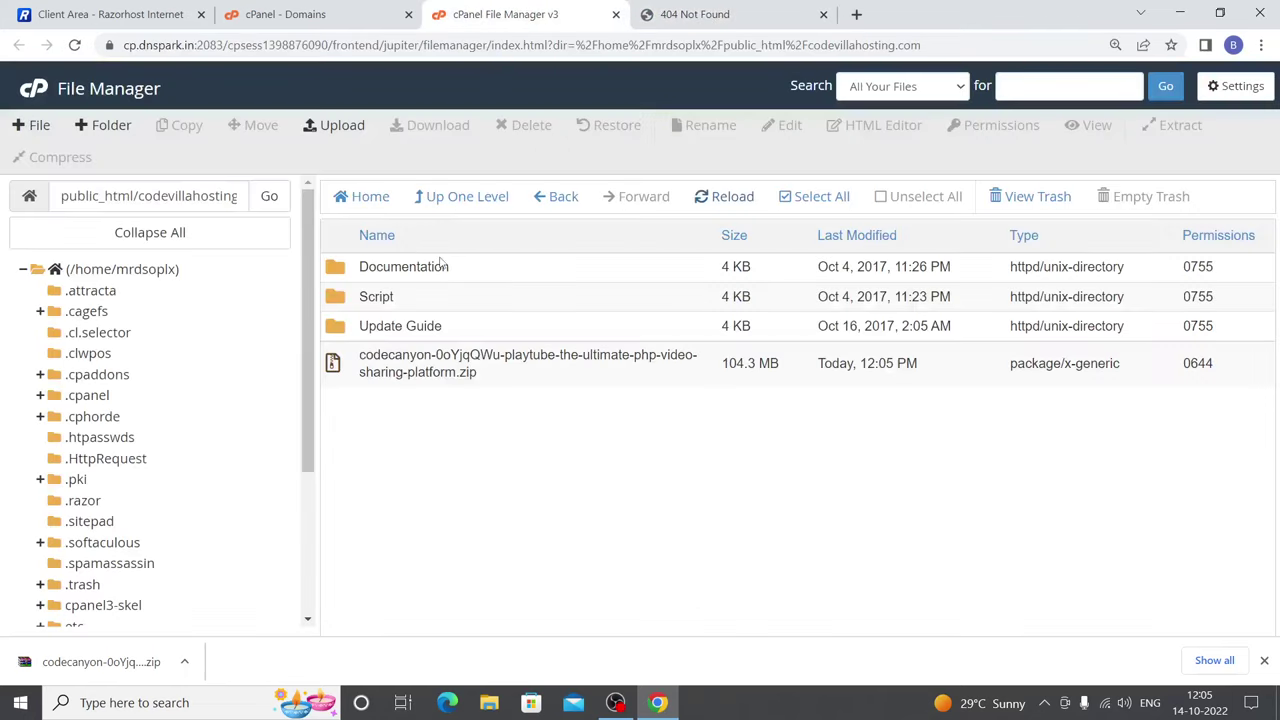
Step: Move everything inside the Script folder to /public_html/codevillahosting.com/
{"action": "double_click", "coordinate": [434, 292]}
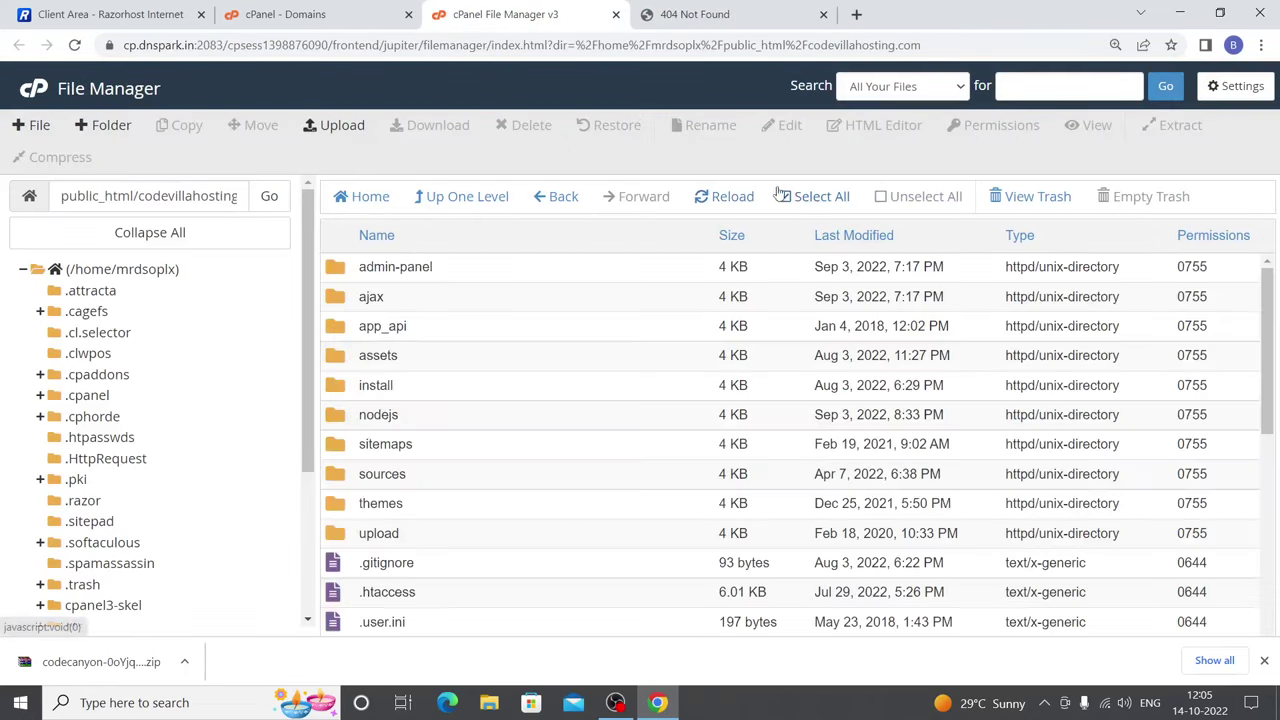
{"action": "key", "text": "ctrl+a"}
{"action": "right_click", "coordinate": [497, 330]}
{"action": "left_click", "coordinate": [512, 342]}
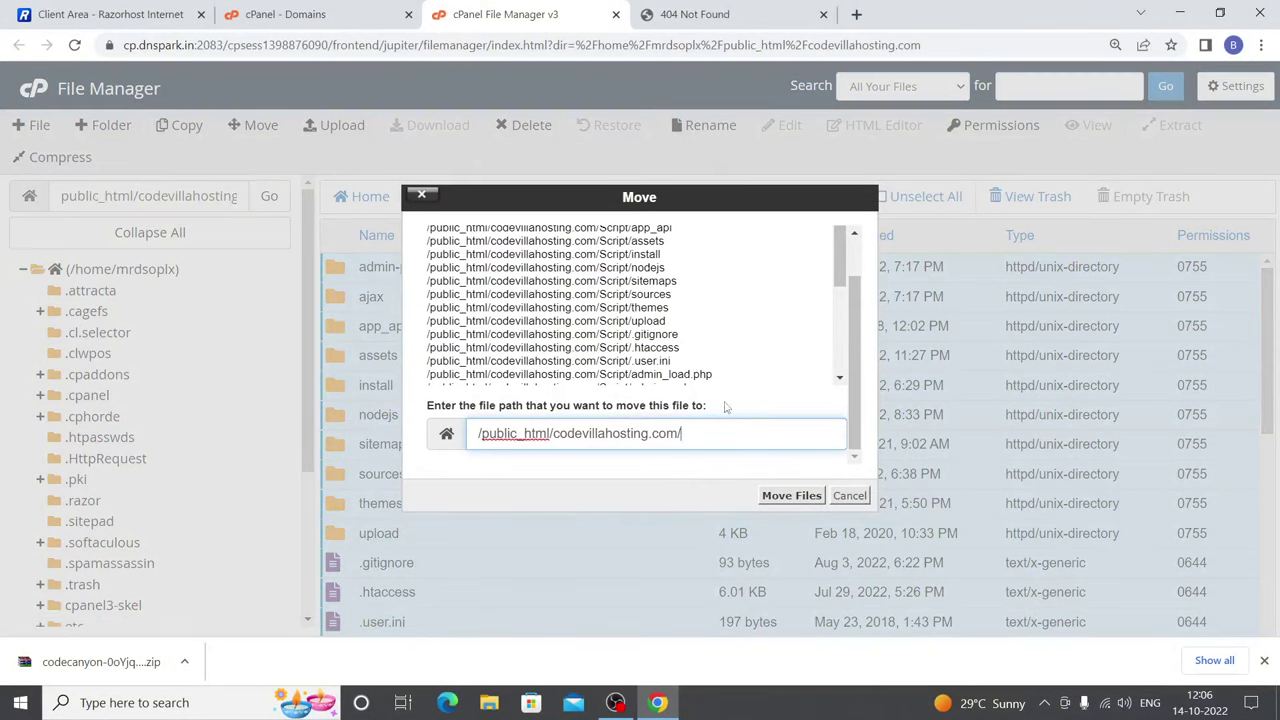
{"action": "left_click", "coordinate": [785, 497]}
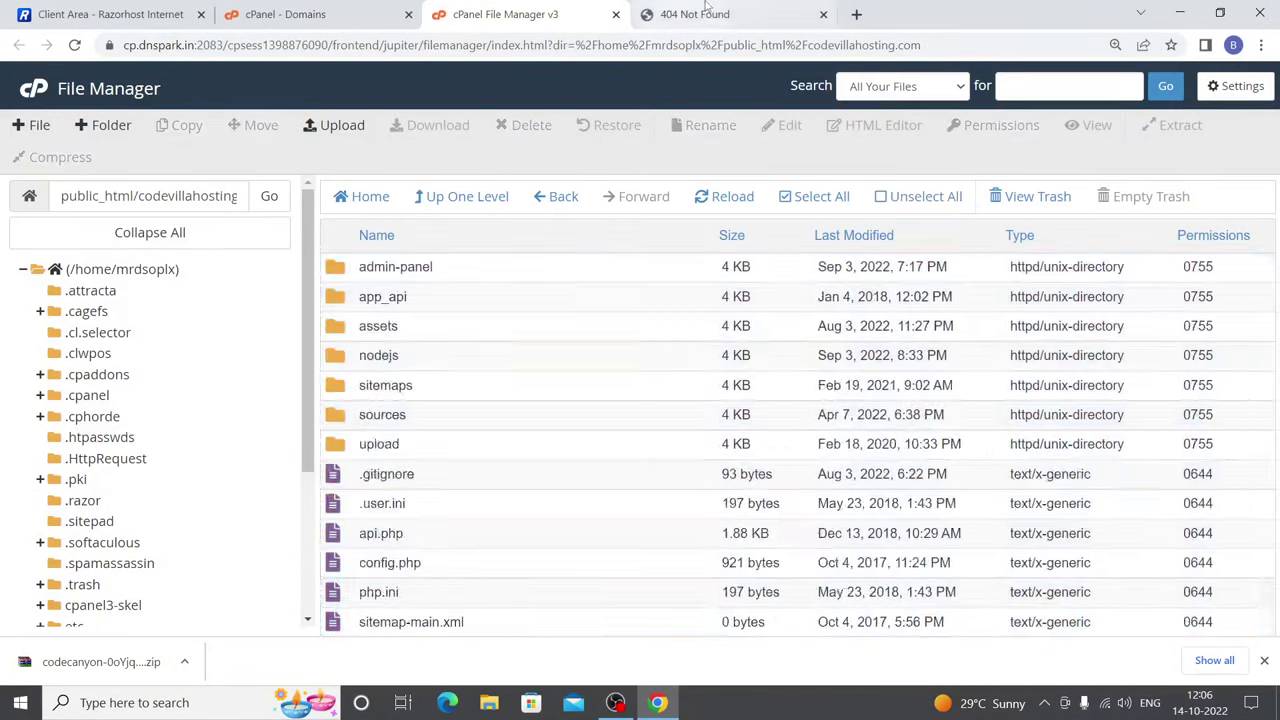
{"action": "left_click", "coordinate": [695, 14]}
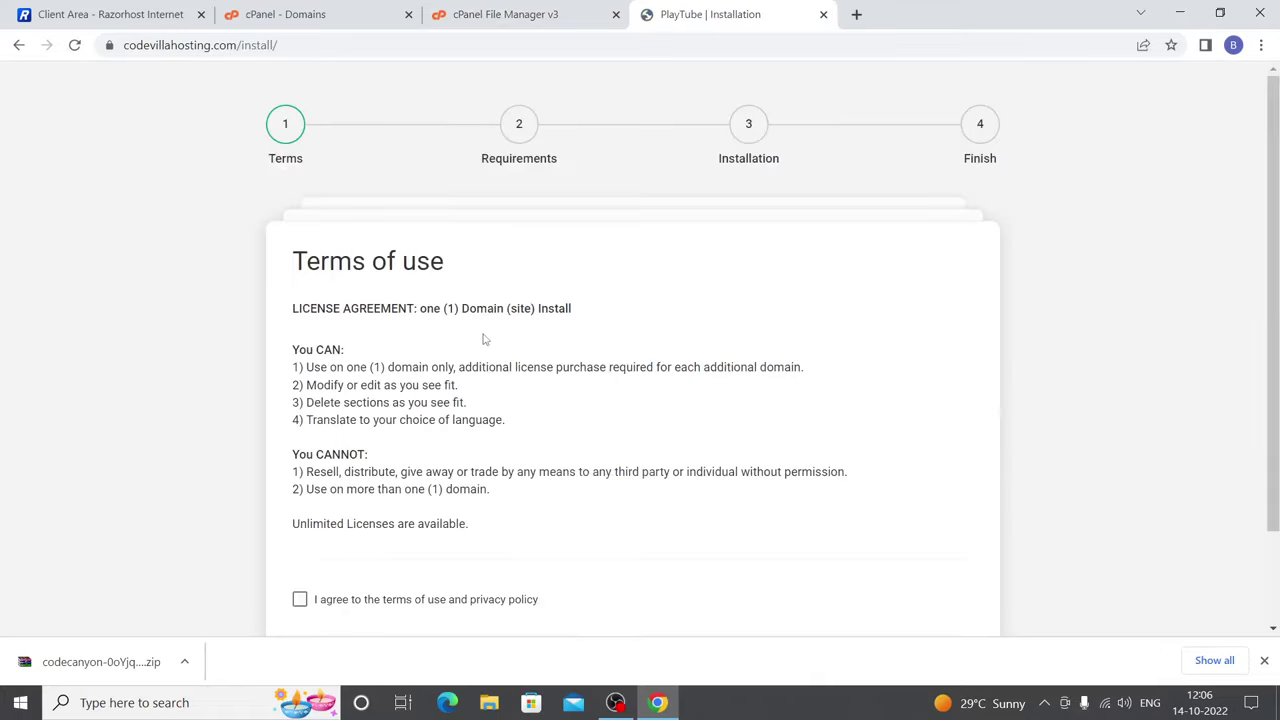
Step: Agree to the terms of use and pass the requirements check
{"action": "scroll", "coordinate": [390, 432], "scroll_direction": "down", "scroll_amount": 1}
{"action": "left_click", "coordinate": [316, 512]}
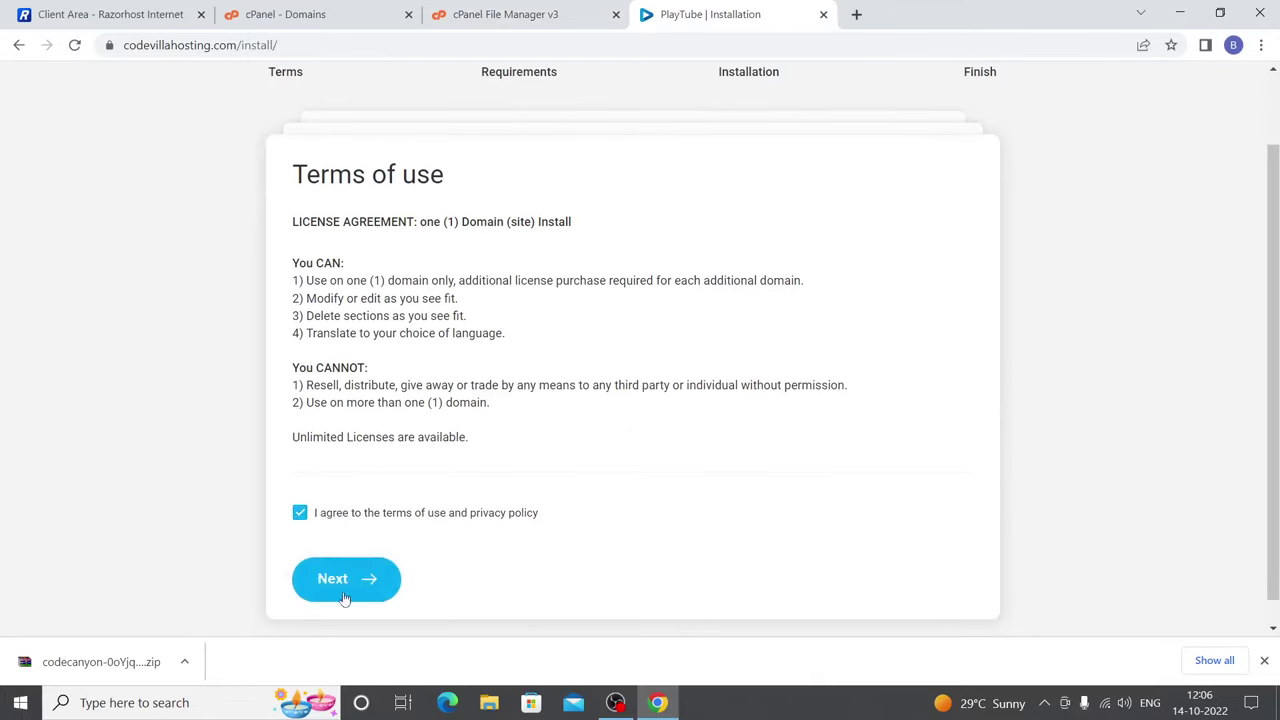
{"action": "left_click", "coordinate": [343, 598]}
{"action": "scroll", "coordinate": [320, 535], "scroll_direction": "down", "scroll_amount": 3}
{"action": "left_click", "coordinate": [320, 535]}
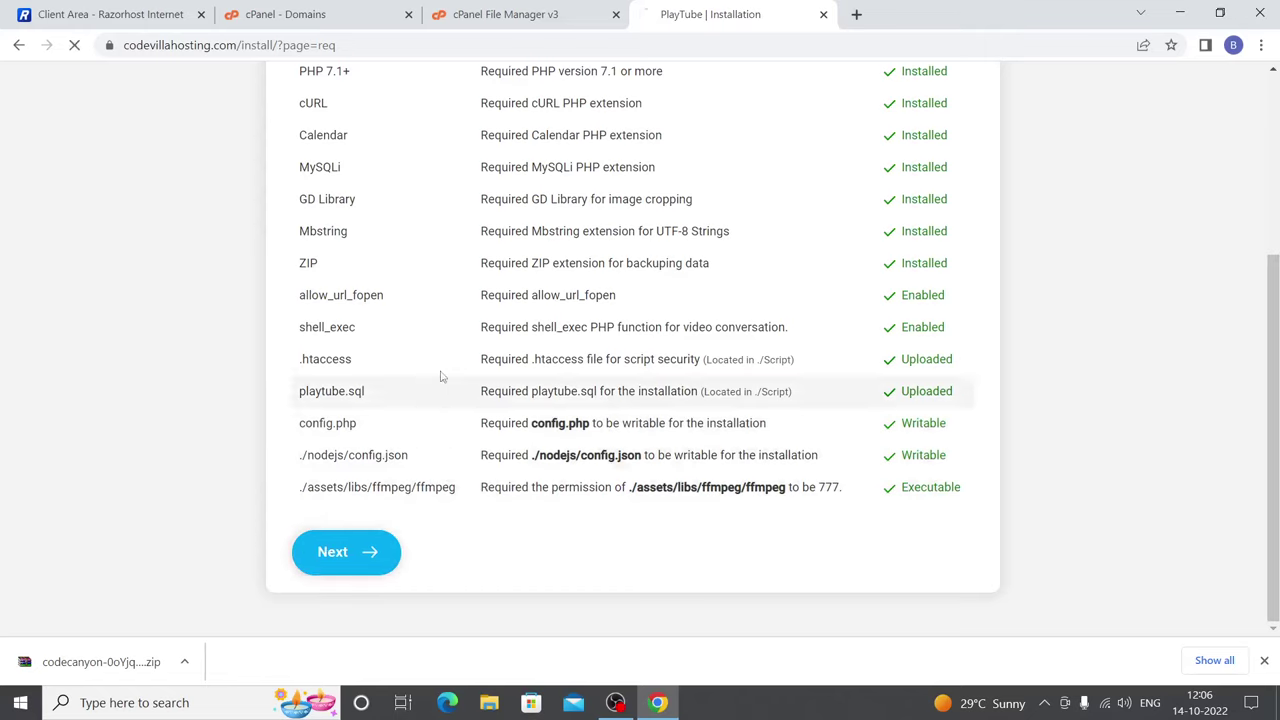
Step: Fill in the SQL host, username, password, database name and site URL fields
{"action": "scroll", "coordinate": [543, 171], "scroll_direction": "down", "scroll_amount": 2}
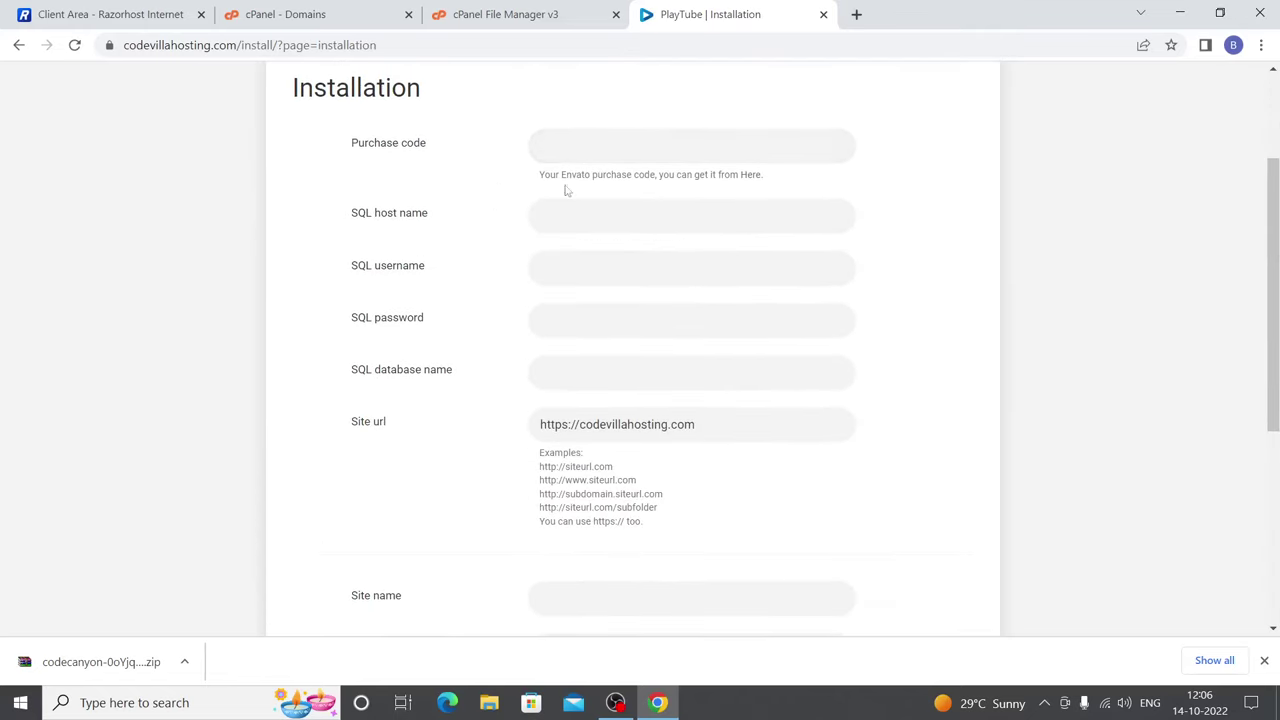
{"action": "left_click", "coordinate": [568, 212]}
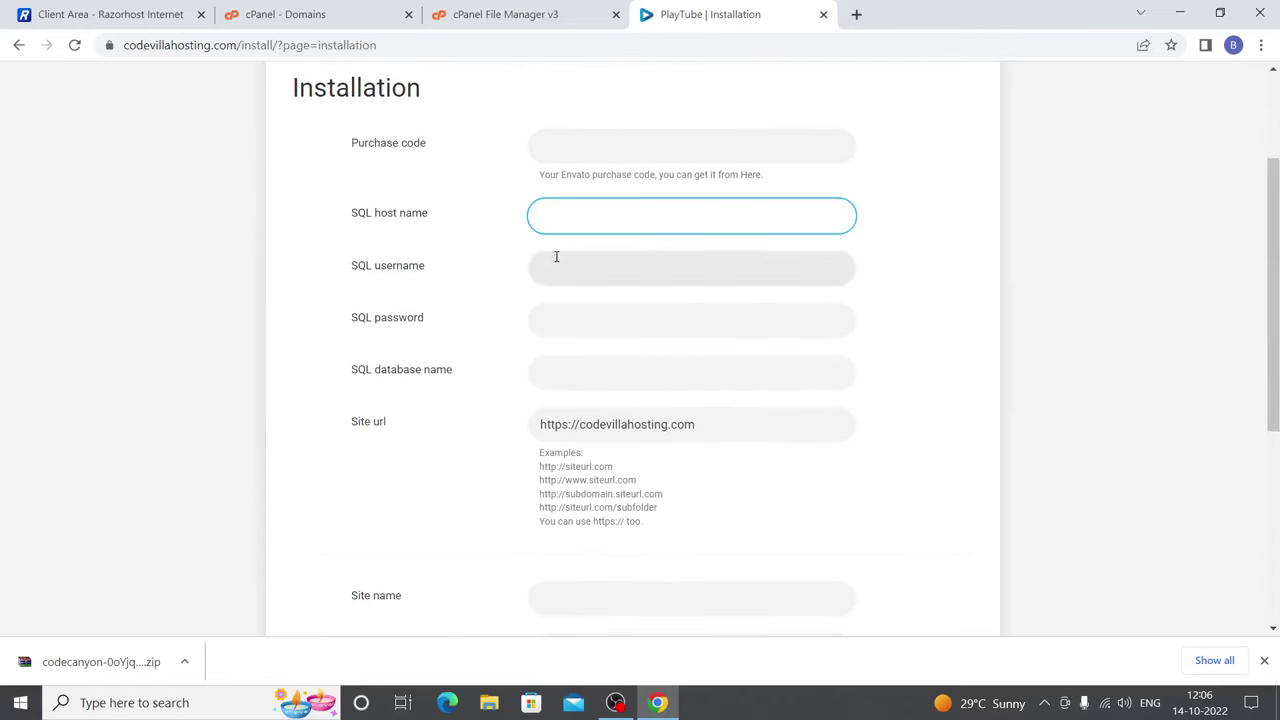
{"action": "left_click", "coordinate": [558, 260]}
{"action": "left_click", "coordinate": [549, 316]}
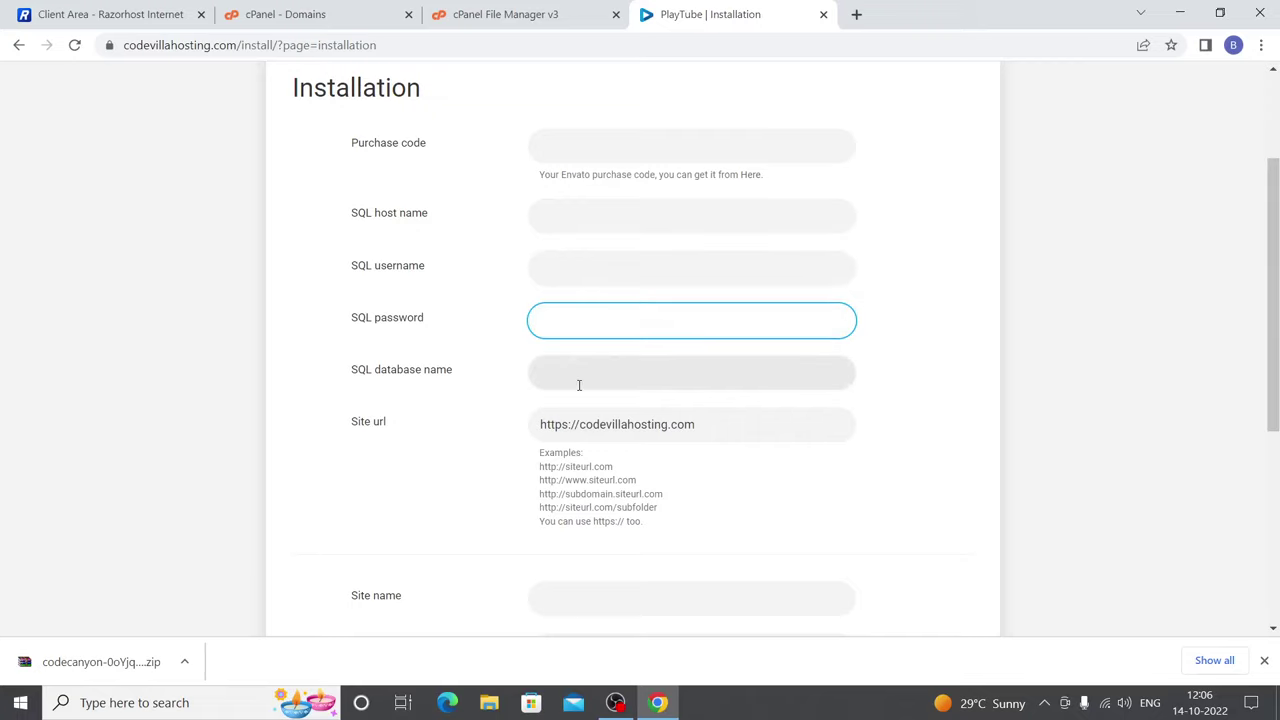
{"action": "left_click", "coordinate": [578, 385]}
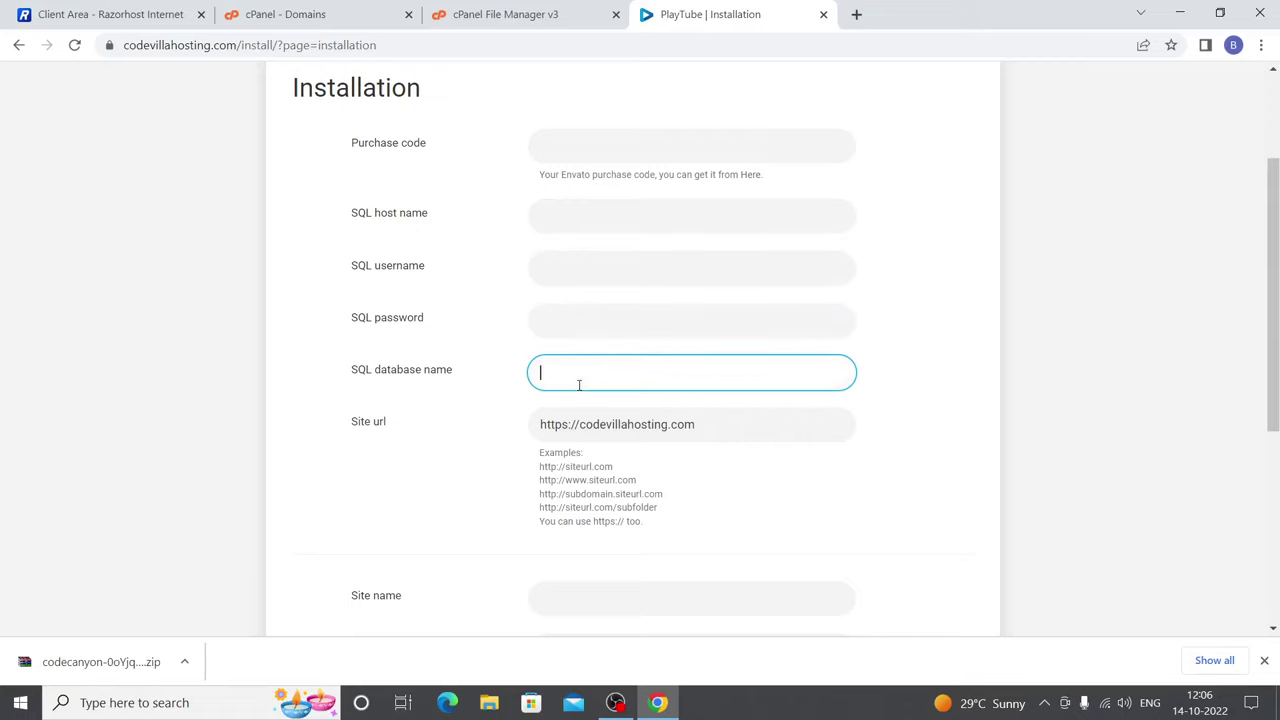
{"action": "left_click", "coordinate": [718, 423]}
Step: Enter the site name, title, e-mail and admin credentials, then run the PlayTube installation
{"action": "scroll", "coordinate": [718, 423], "scroll_direction": "down", "scroll_amount": 2}
{"action": "left_click", "coordinate": [615, 430]}
{"action": "left_click", "coordinate": [597, 478]}
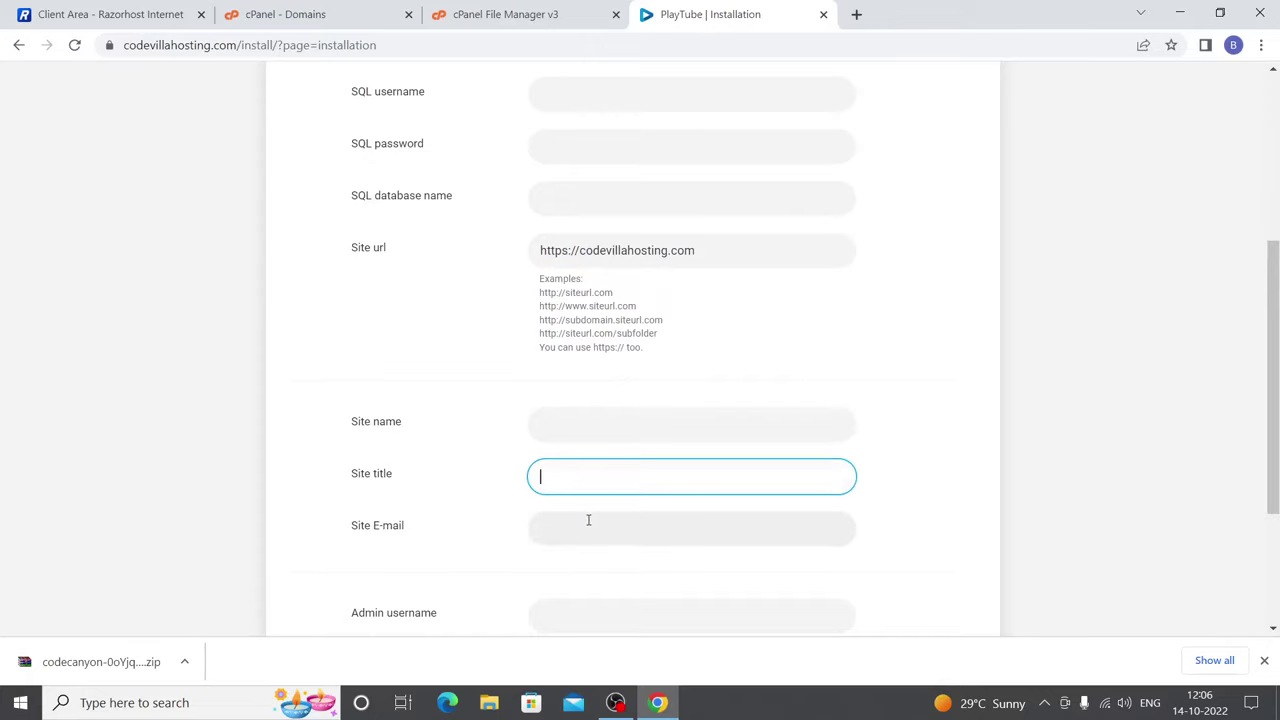
{"action": "left_click", "coordinate": [590, 528]}
{"action": "left_click", "coordinate": [587, 605]}
{"action": "scroll", "coordinate": [583, 531], "scroll_direction": "down", "scroll_amount": 1}
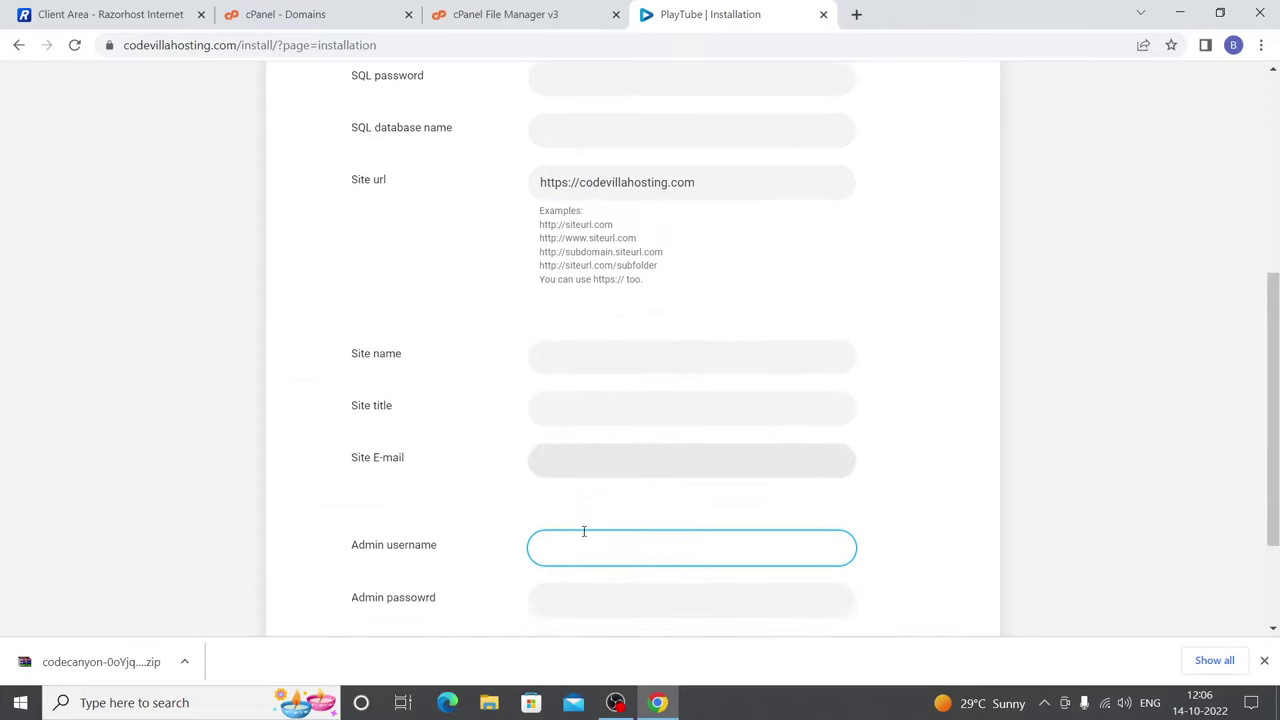
{"action": "left_click", "coordinate": [543, 580]}
{"action": "scroll", "coordinate": [600, 560], "scroll_direction": "down", "scroll_amount": 2}
{"action": "left_click", "coordinate": [620, 553]}
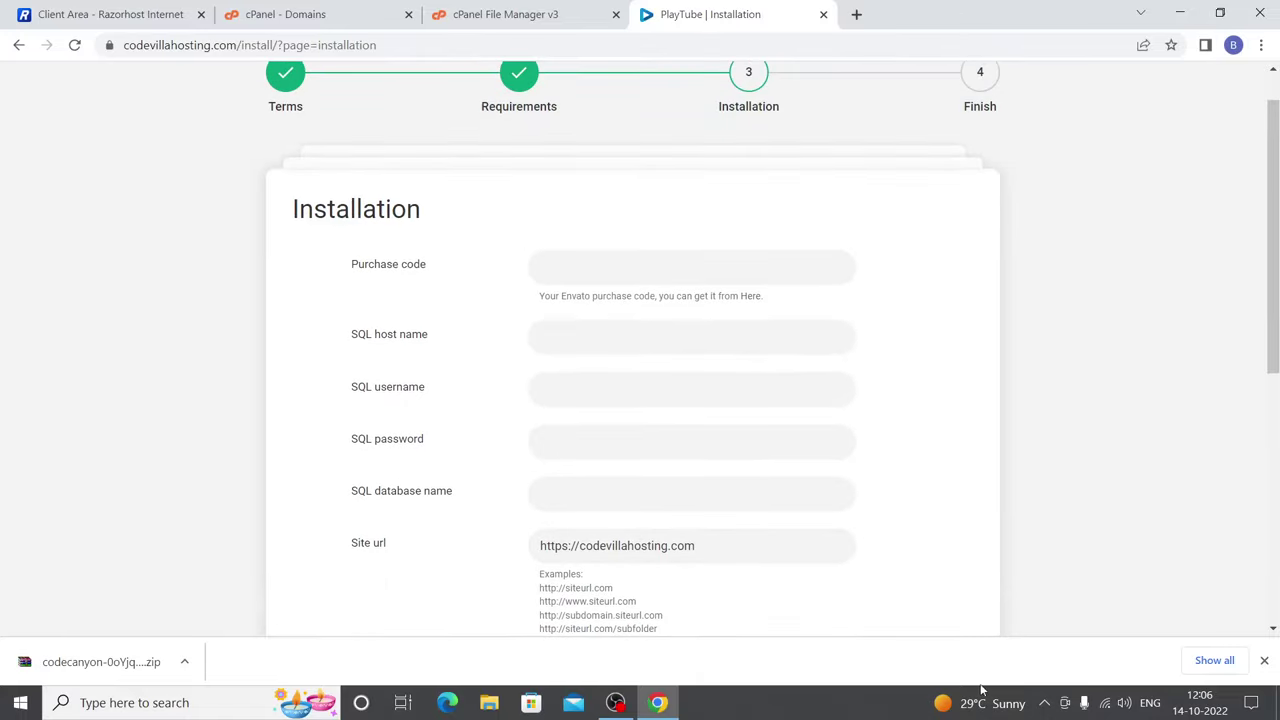
{"action": "left_click", "coordinate": [1265, 661]}
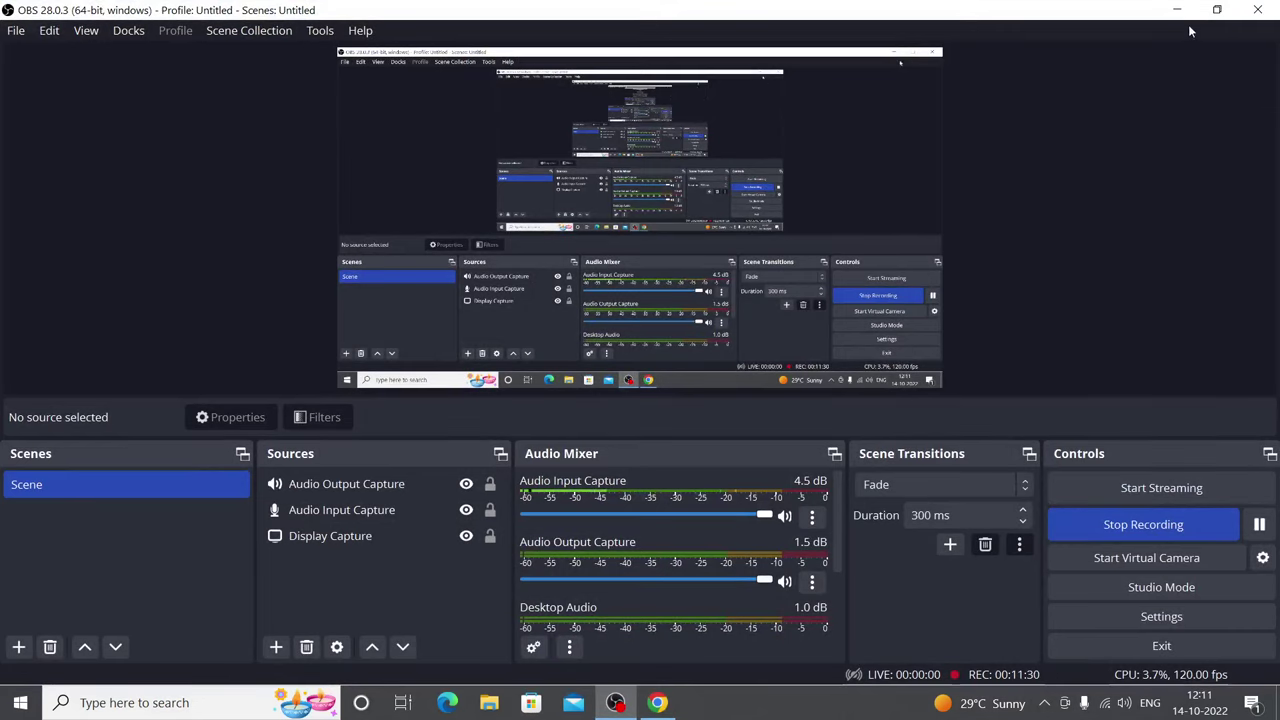
Step: Dismiss the cookie notice, reload the PlayTube home page, and enter the Admin Panel from My Account
{"action": "left_click", "coordinate": [1179, 10]}
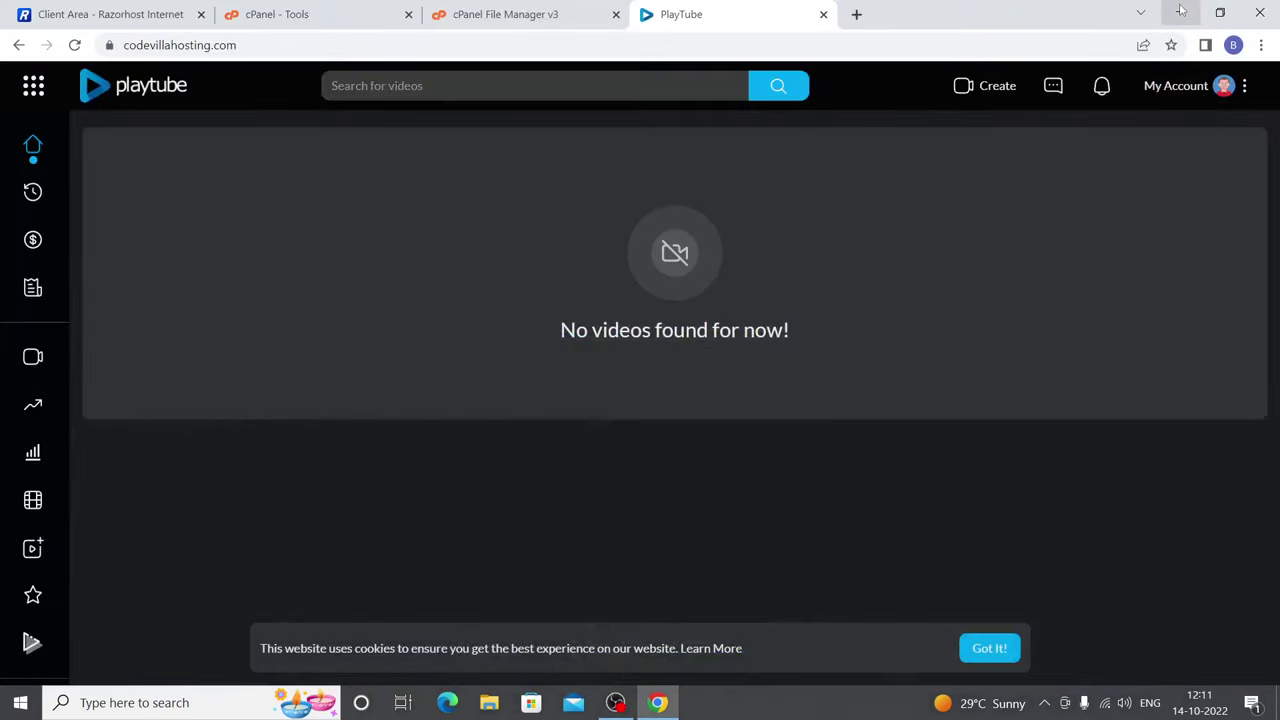
{"action": "left_click", "coordinate": [998, 650]}
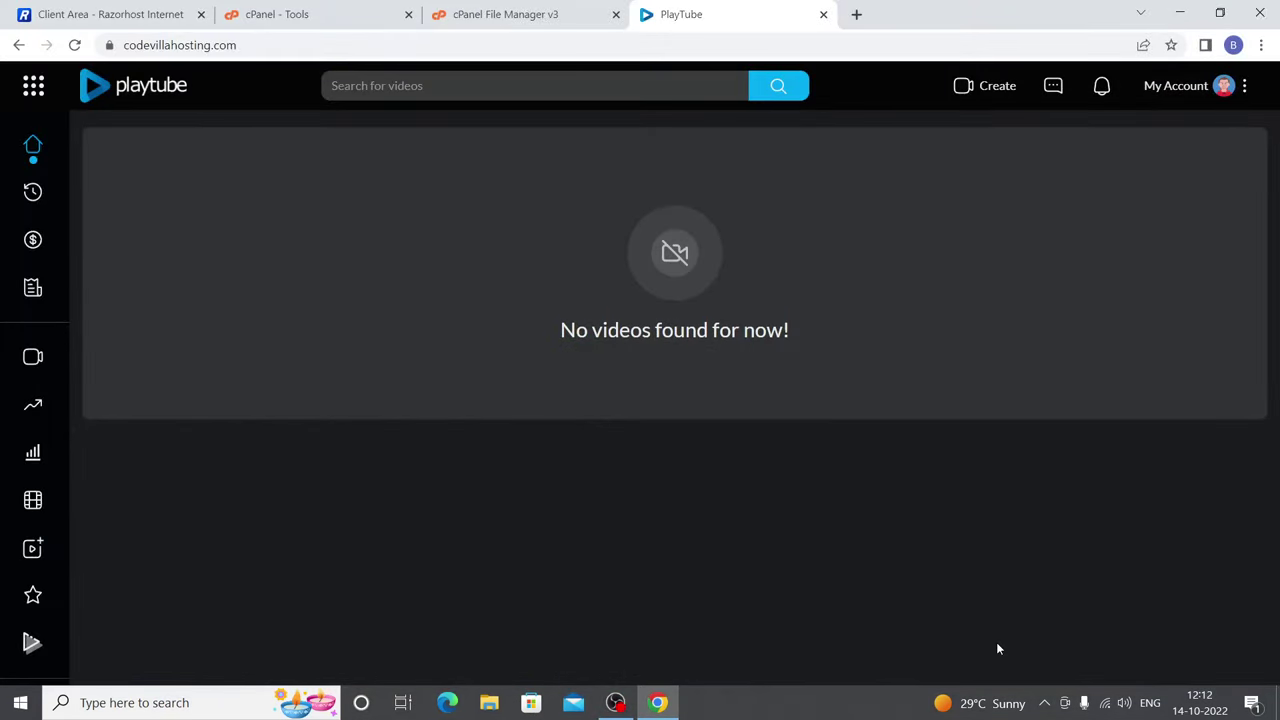
{"action": "right_click", "coordinate": [1178, 146]}
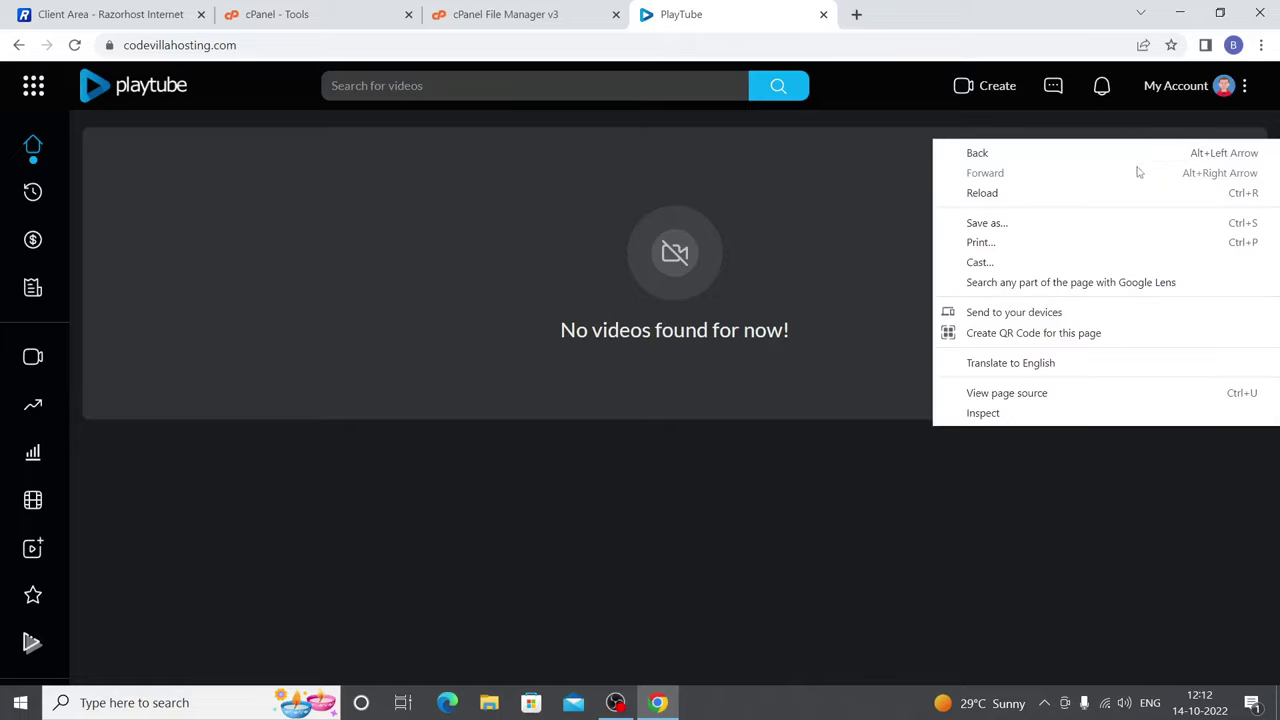
{"action": "left_click", "coordinate": [1068, 190]}
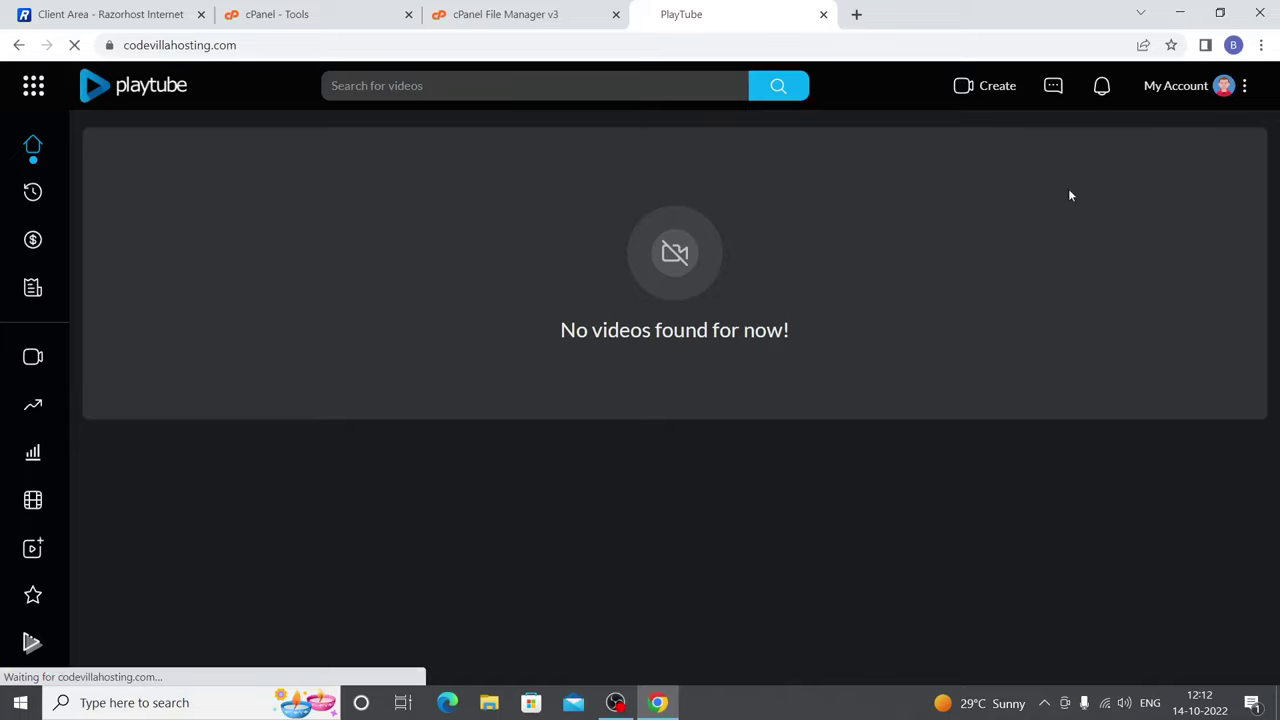
{"action": "left_click", "coordinate": [1211, 103]}
{"action": "scroll", "coordinate": [1155, 540], "scroll_direction": "down", "scroll_amount": 2}
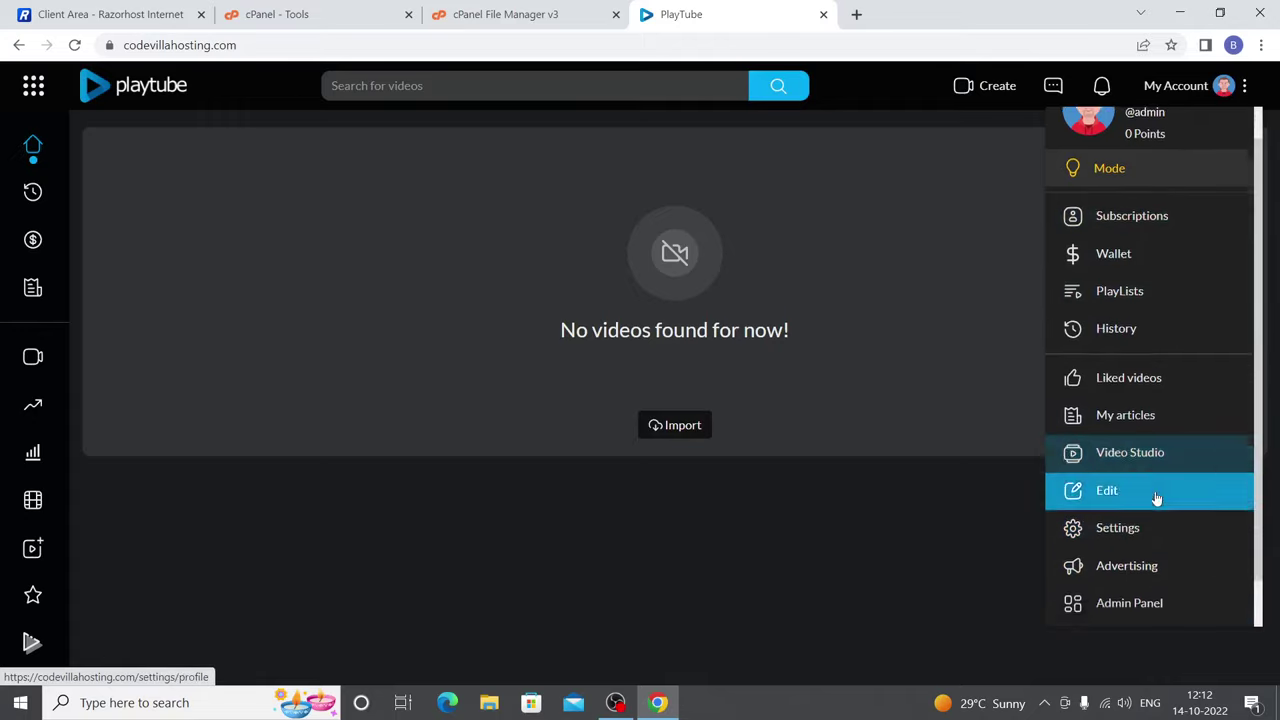
{"action": "left_click", "coordinate": [1143, 551]}
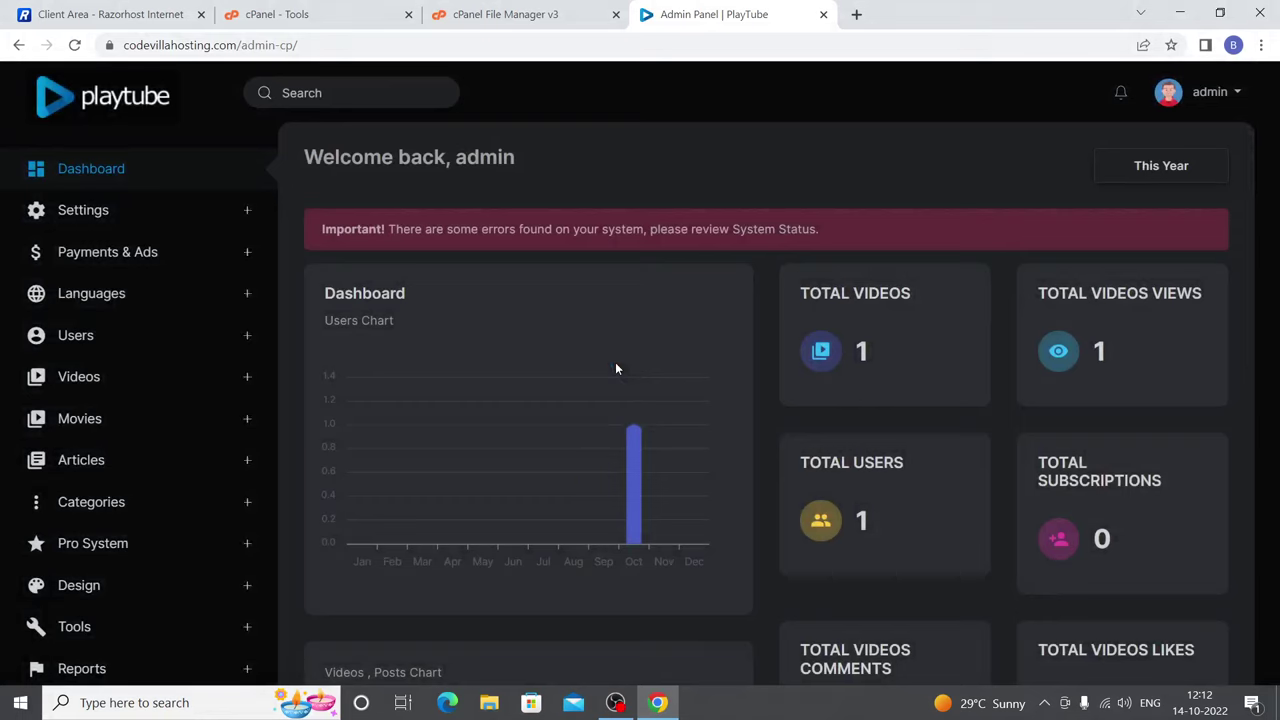
Step: Scan the dashboard stats and open Settings > General Configuration
{"action": "scroll", "coordinate": [802, 385], "scroll_direction": "down", "scroll_amount": 1}
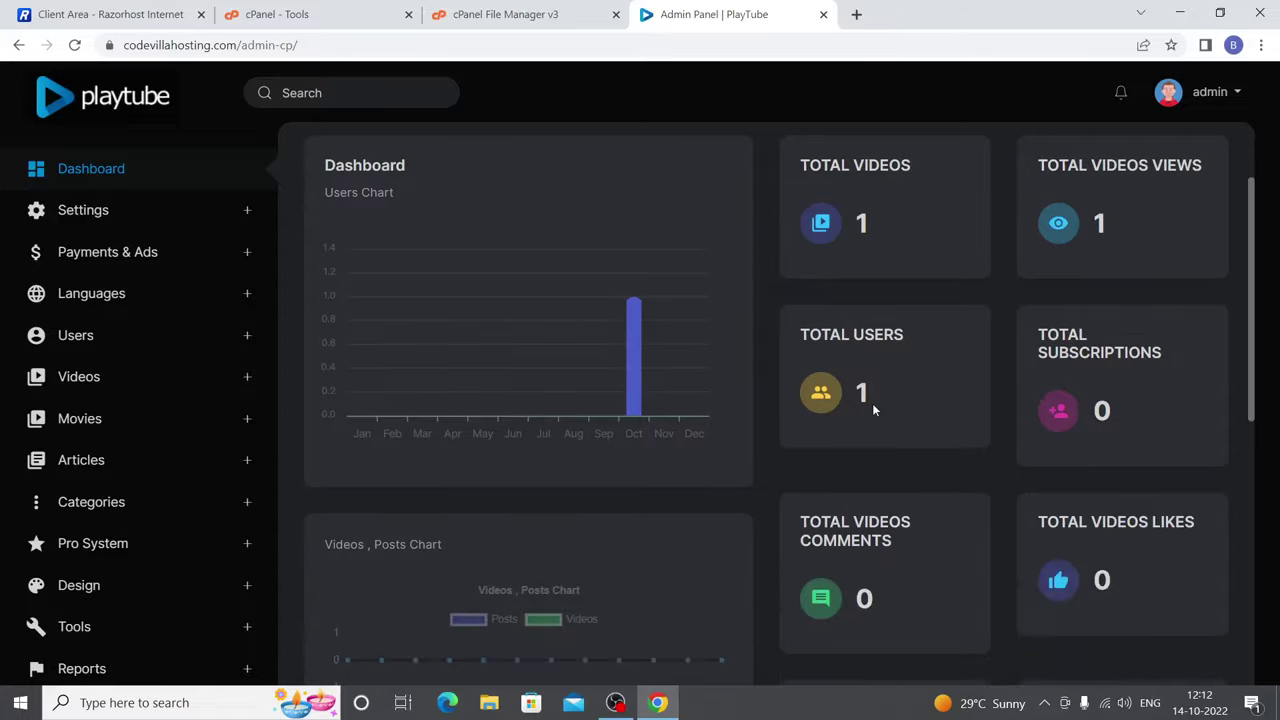
{"action": "scroll", "coordinate": [688, 396], "scroll_direction": "down", "scroll_amount": 1}
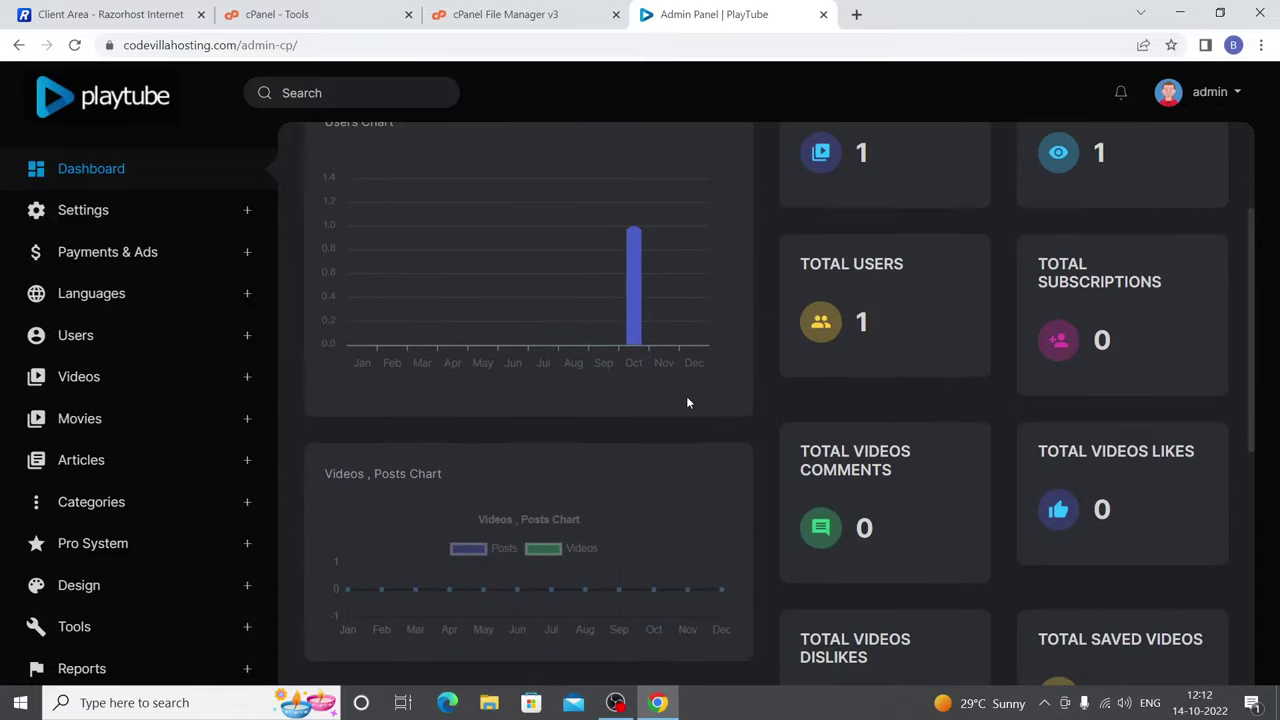
{"action": "scroll", "coordinate": [600, 388], "scroll_direction": "down", "scroll_amount": 1}
{"action": "scroll", "coordinate": [500, 380], "scroll_direction": "up", "scroll_amount": 3}
{"action": "left_click", "coordinate": [83, 212]}
{"action": "left_click", "coordinate": [105, 246]}
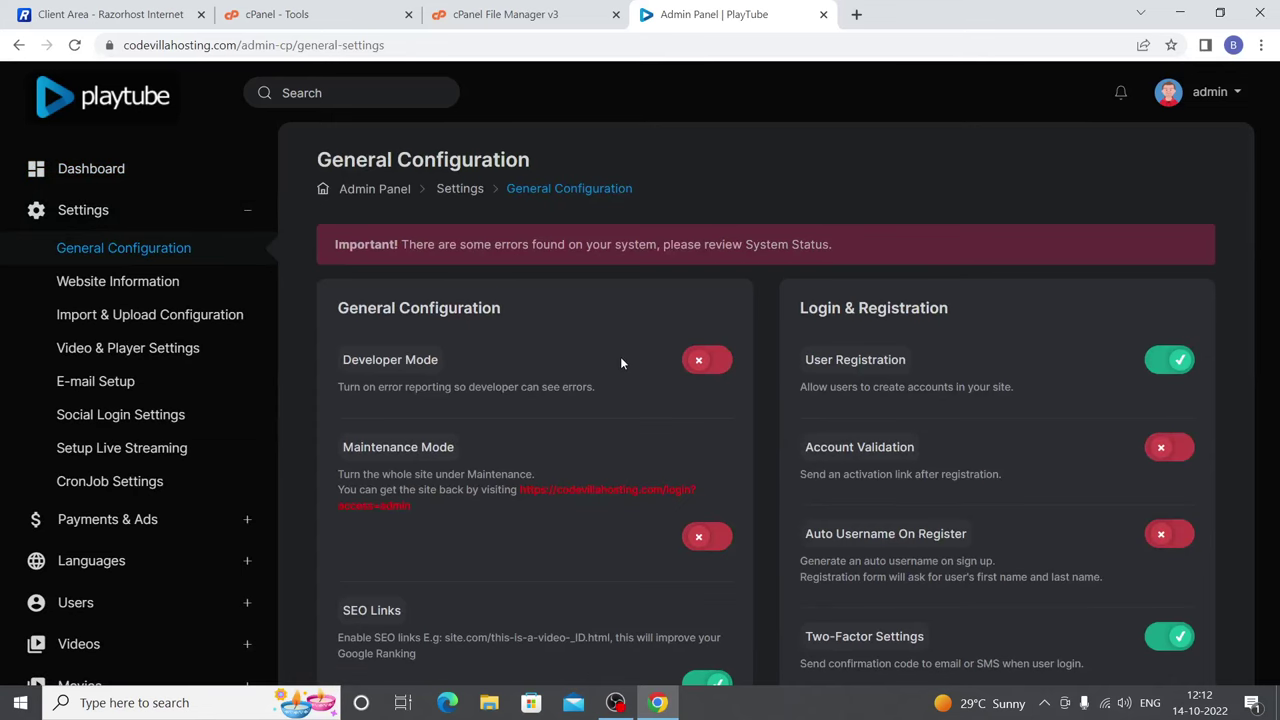
Step: Scroll through General Configuration, then open Website Information and select the 'PlayTube' site title
{"action": "scroll", "coordinate": [620, 363], "scroll_direction": "down", "scroll_amount": 2}
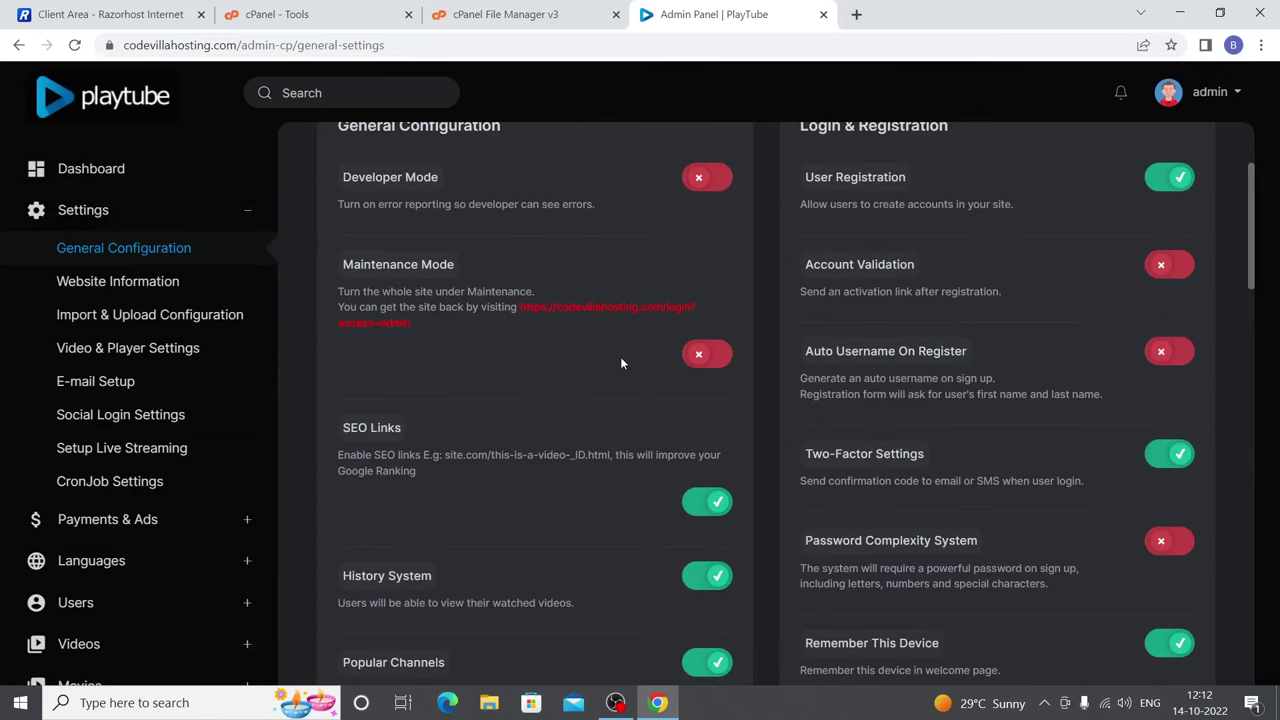
{"action": "scroll", "coordinate": [630, 366], "scroll_direction": "down", "scroll_amount": 5}
{"action": "scroll", "coordinate": [460, 350], "scroll_direction": "down", "scroll_amount": 2}
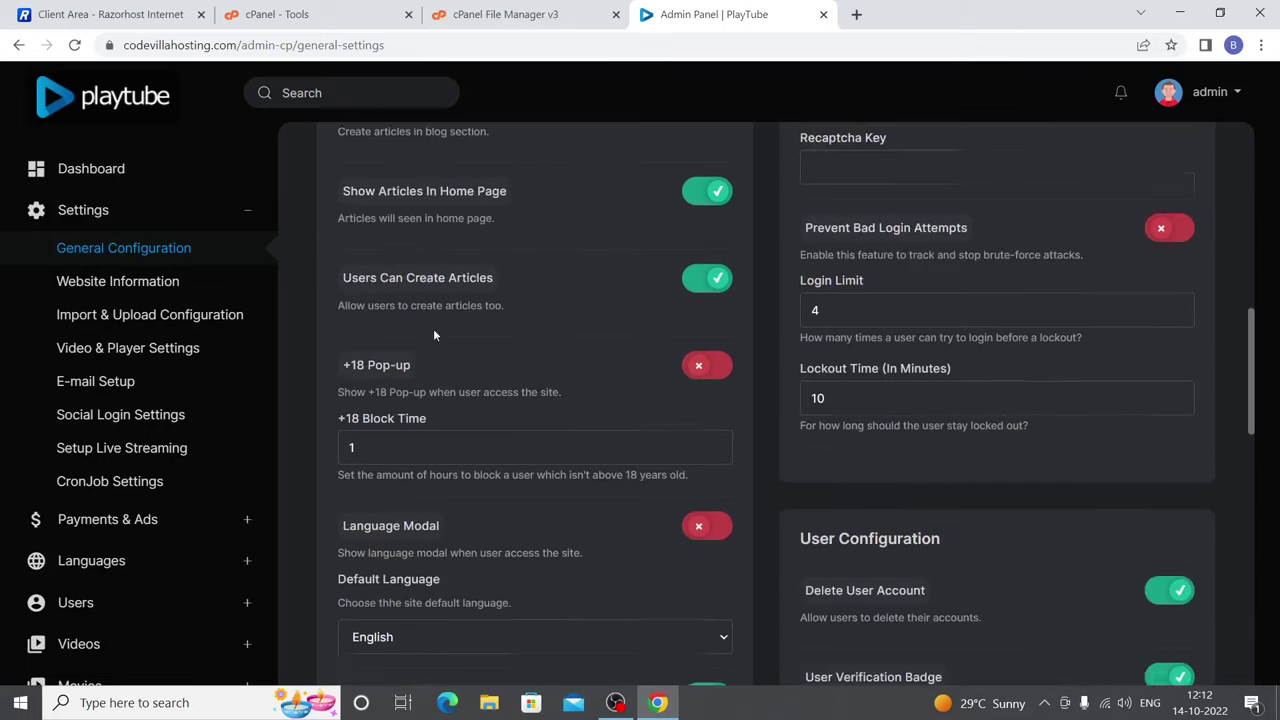
{"action": "left_click", "coordinate": [160, 283]}
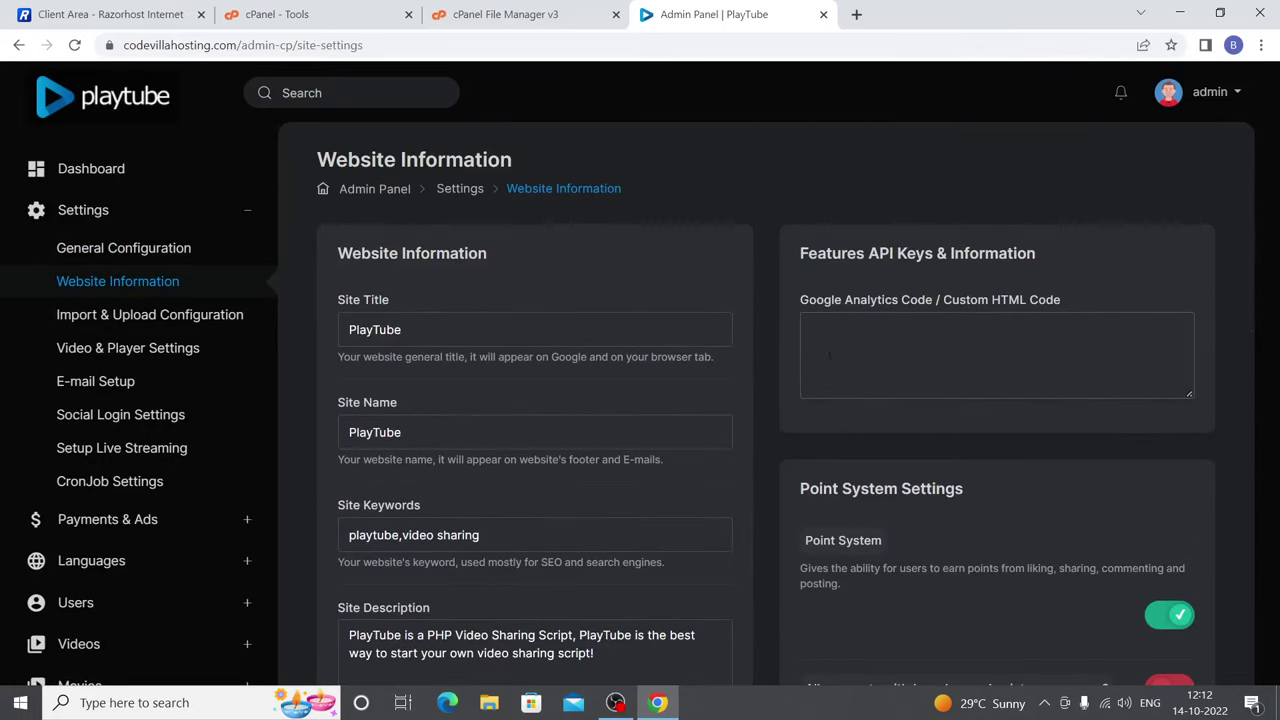
{"action": "double_click", "coordinate": [563, 328]}
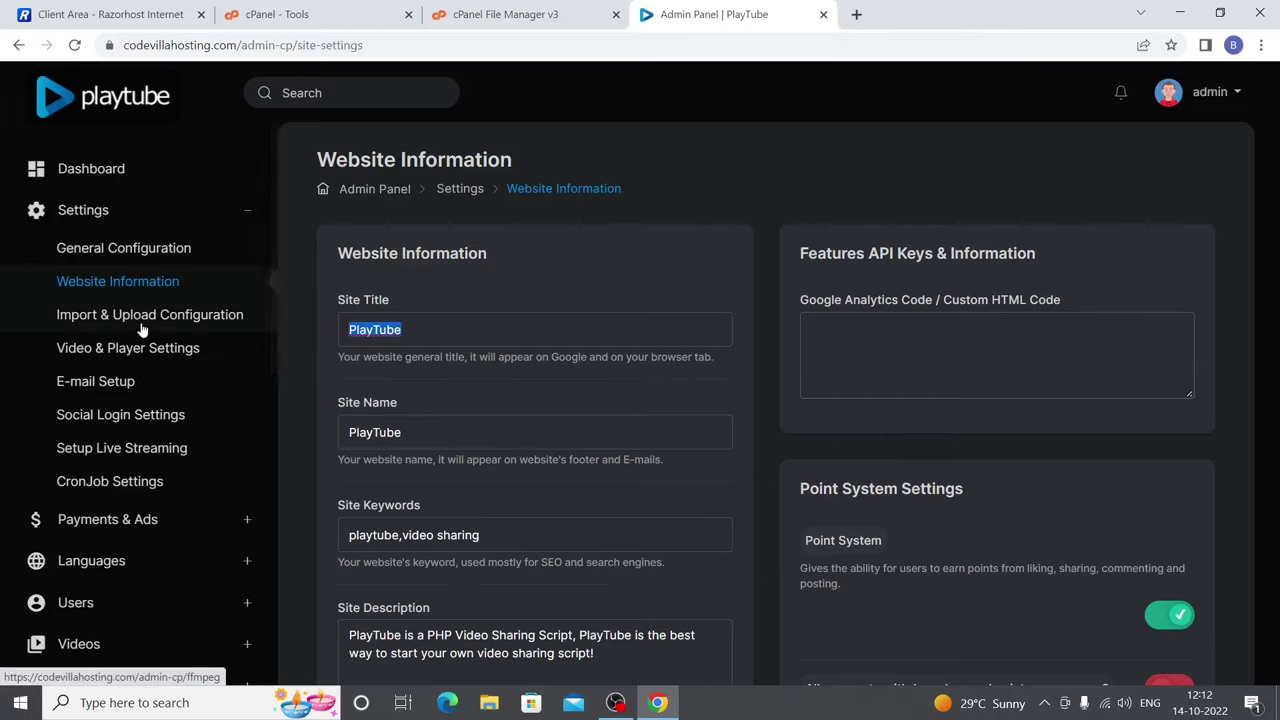
Step: Retitle the site 'yotube', dismiss the Save As dialog, and move to Import & Upload Configuration
{"action": "type", "text": "yot"}
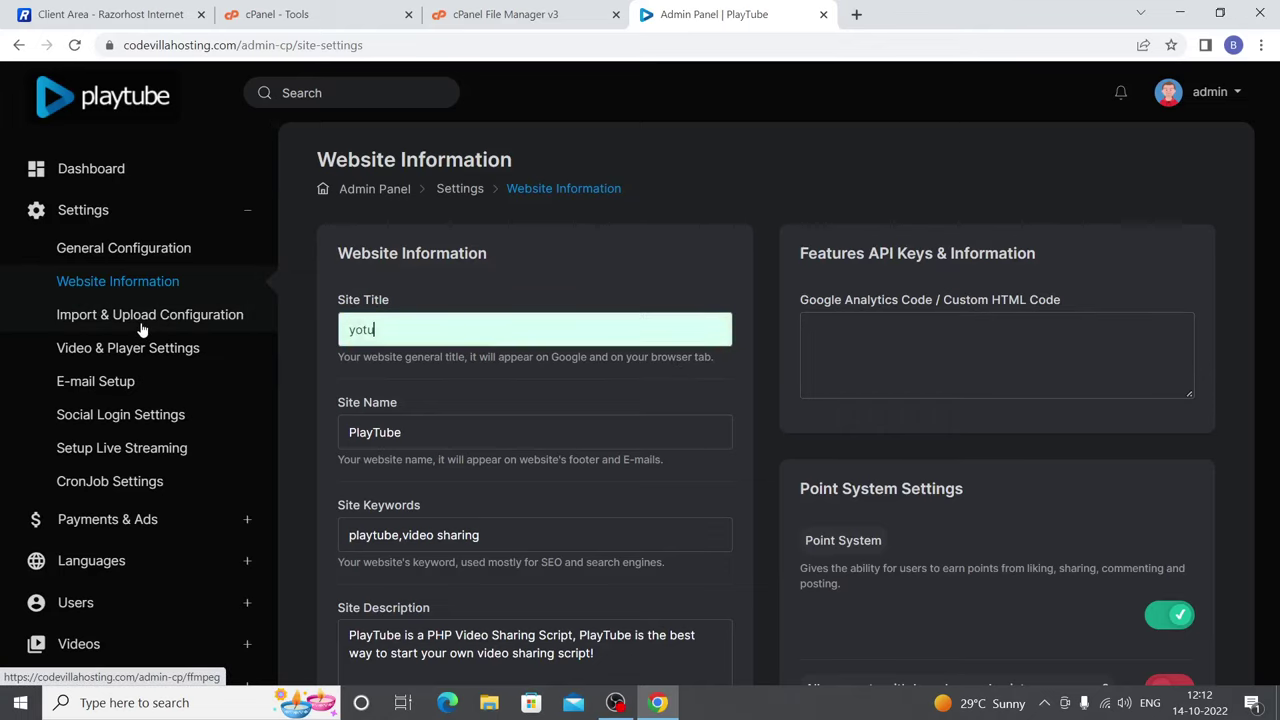
{"action": "scroll", "coordinate": [504, 356], "scroll_direction": "down", "scroll_amount": 10}
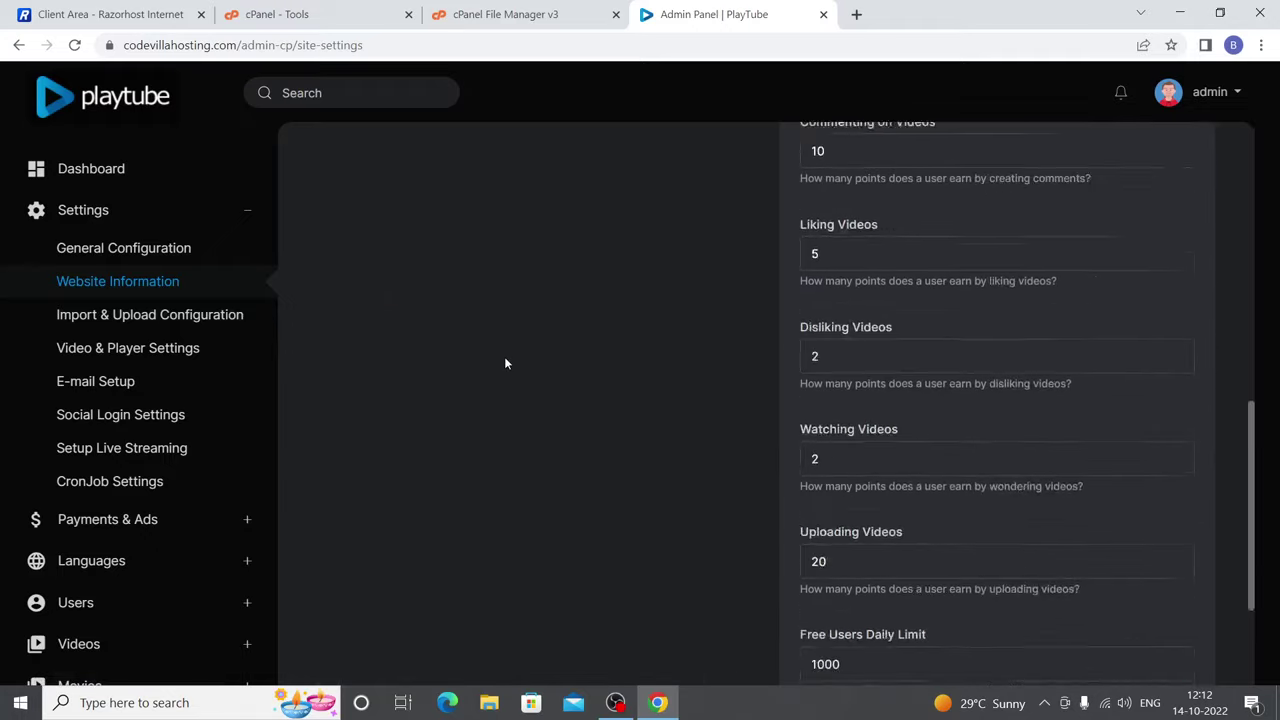
{"action": "scroll", "coordinate": [346, 354], "scroll_direction": "down", "scroll_amount": 2}
{"action": "key", "text": "ctrl+s"}
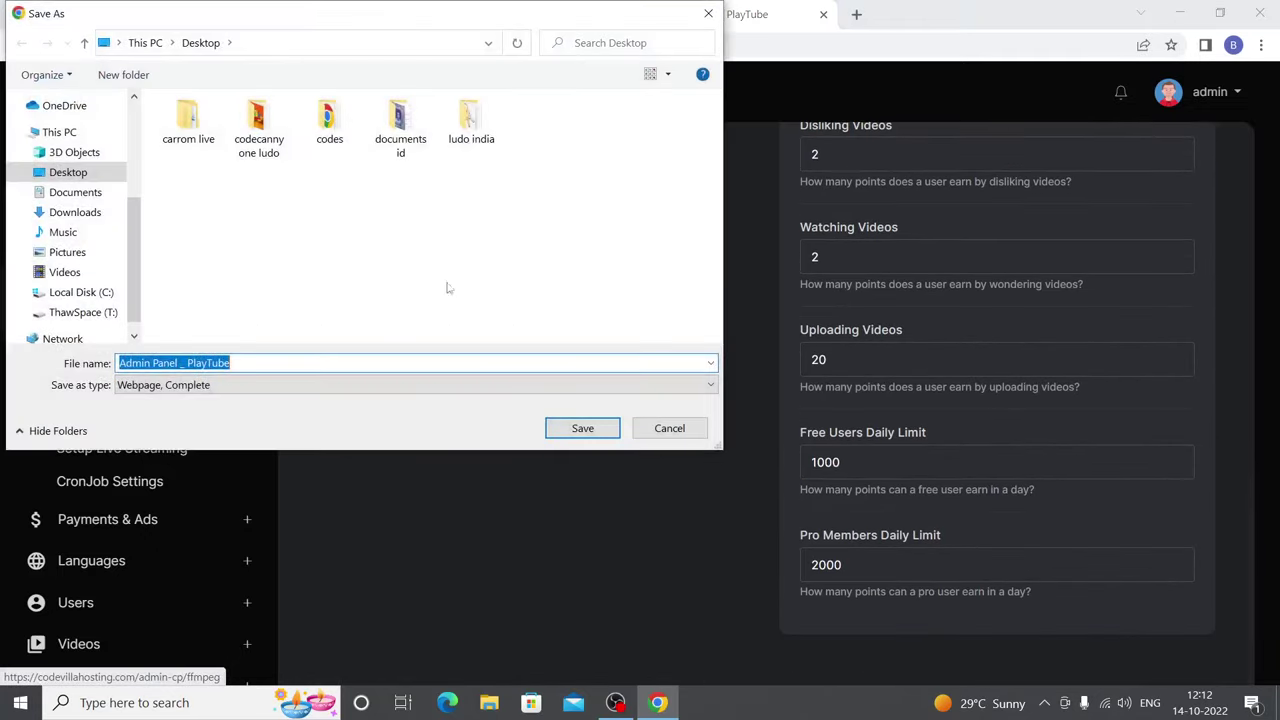
{"action": "left_click", "coordinate": [645, 434]}
{"action": "left_click", "coordinate": [158, 316]}
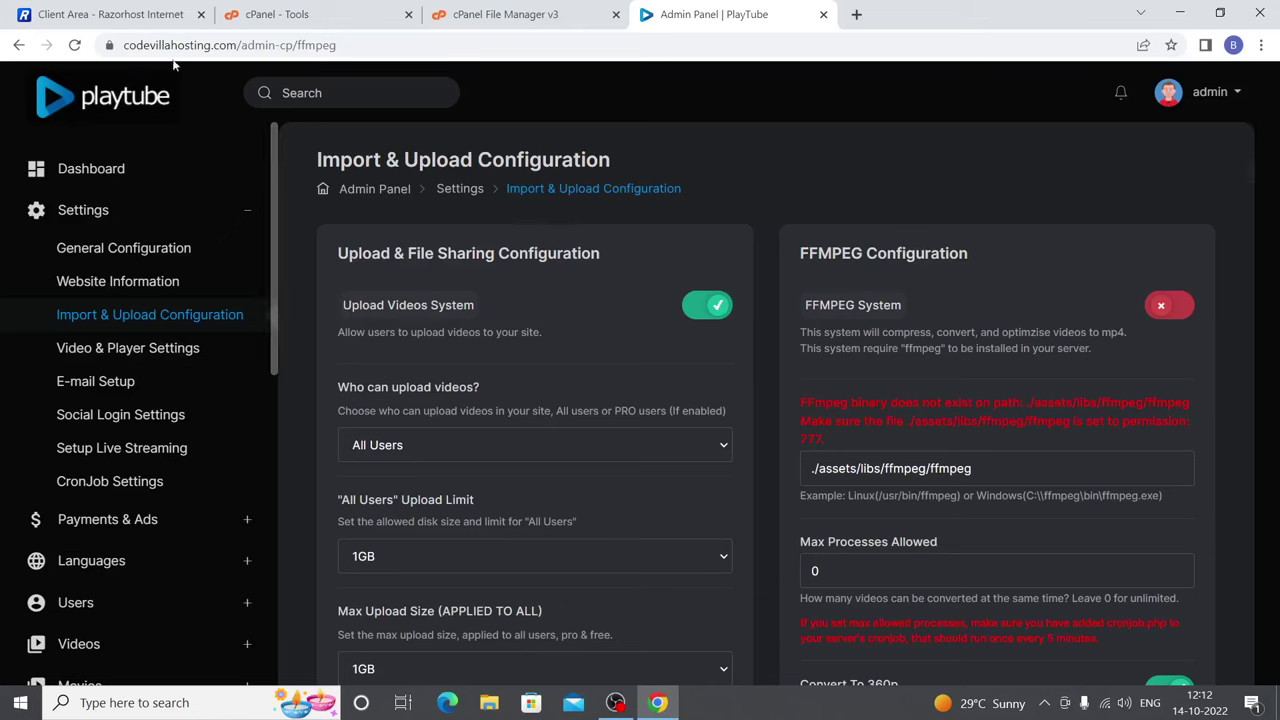
Step: Reload to apply the 'yotube' title, then view Video & Player and E-mail Setup settings
{"action": "right_click", "coordinate": [705, 119]}
{"action": "left_click", "coordinate": [740, 170]}
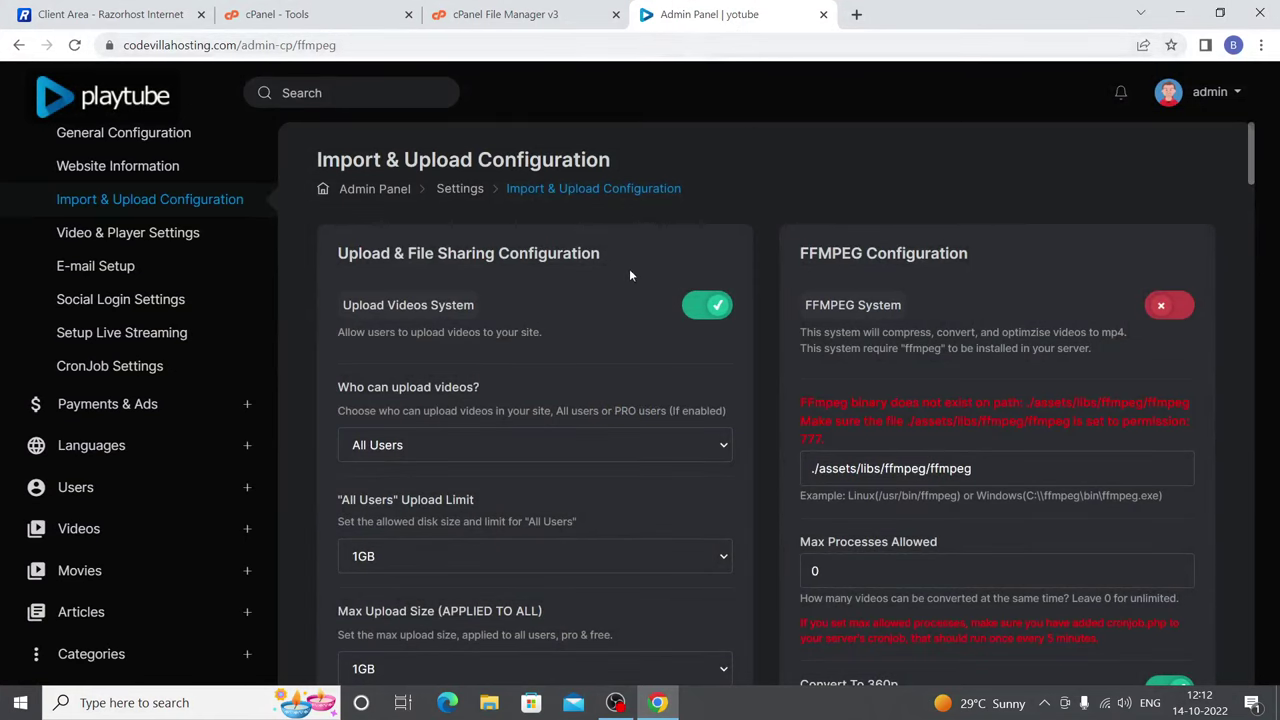
{"action": "scroll", "coordinate": [620, 285], "scroll_direction": "down", "scroll_amount": 3}
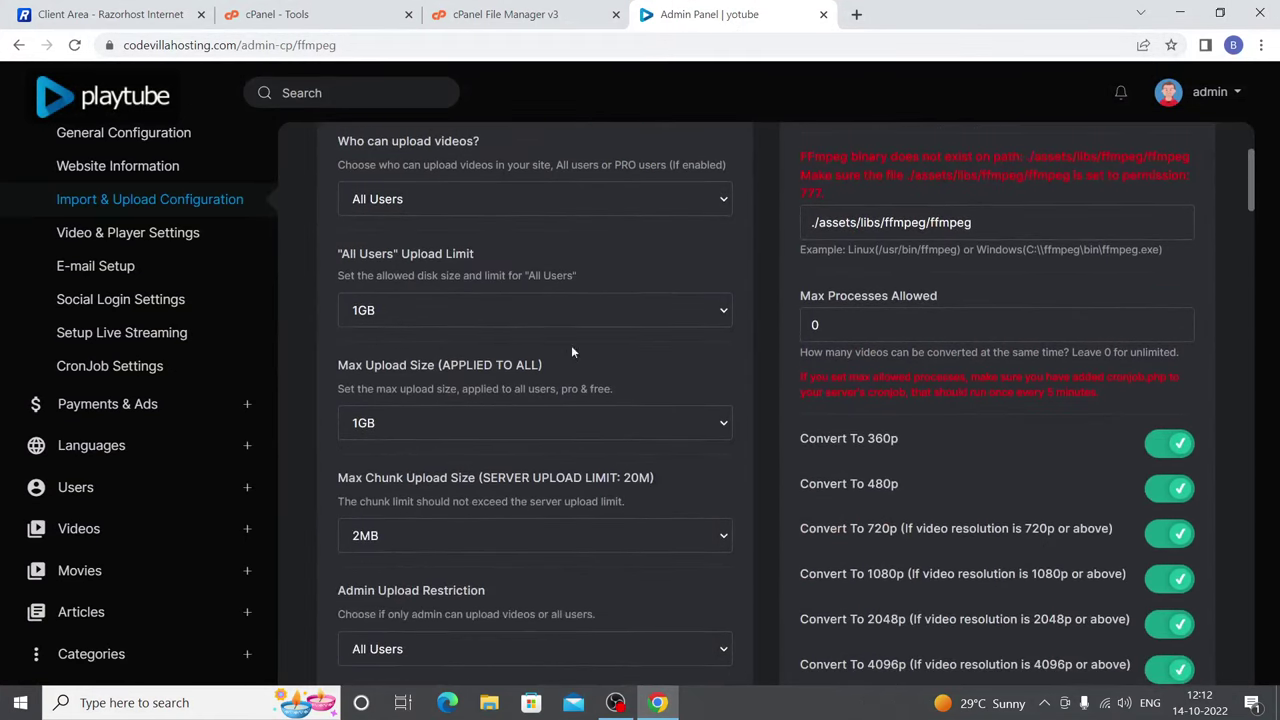
{"action": "left_click", "coordinate": [120, 233]}
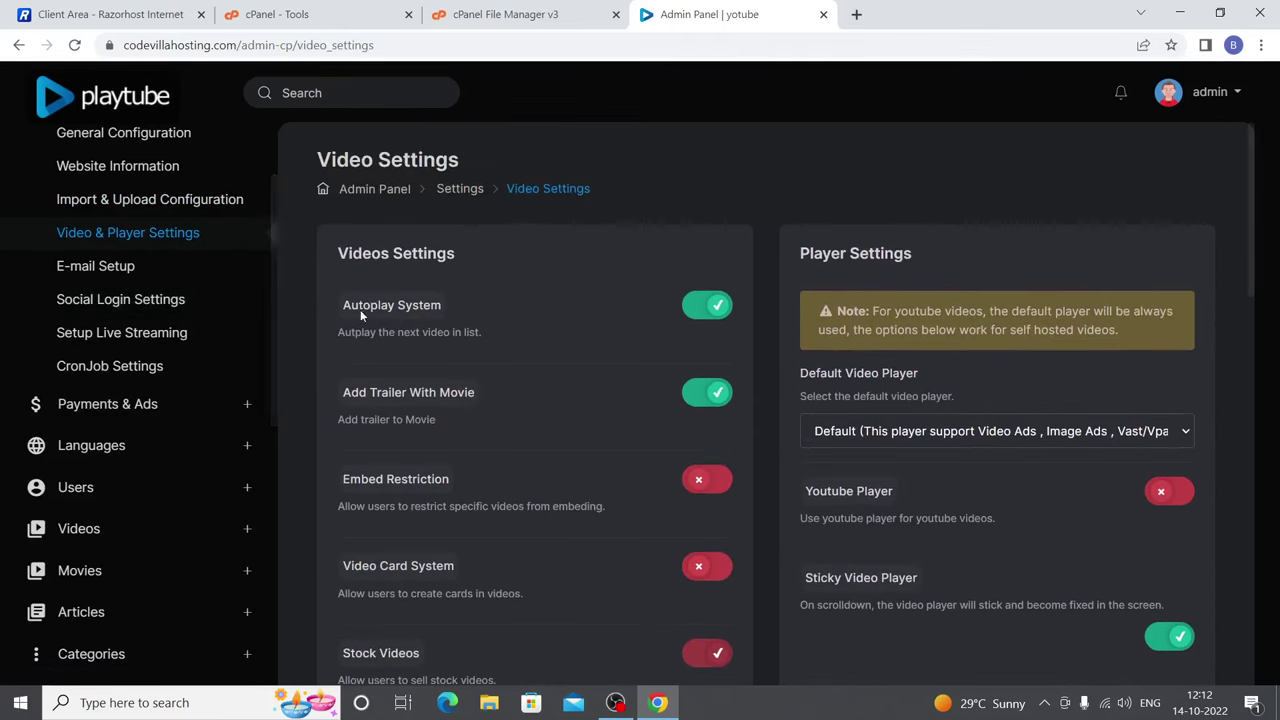
{"action": "left_click", "coordinate": [95, 266]}
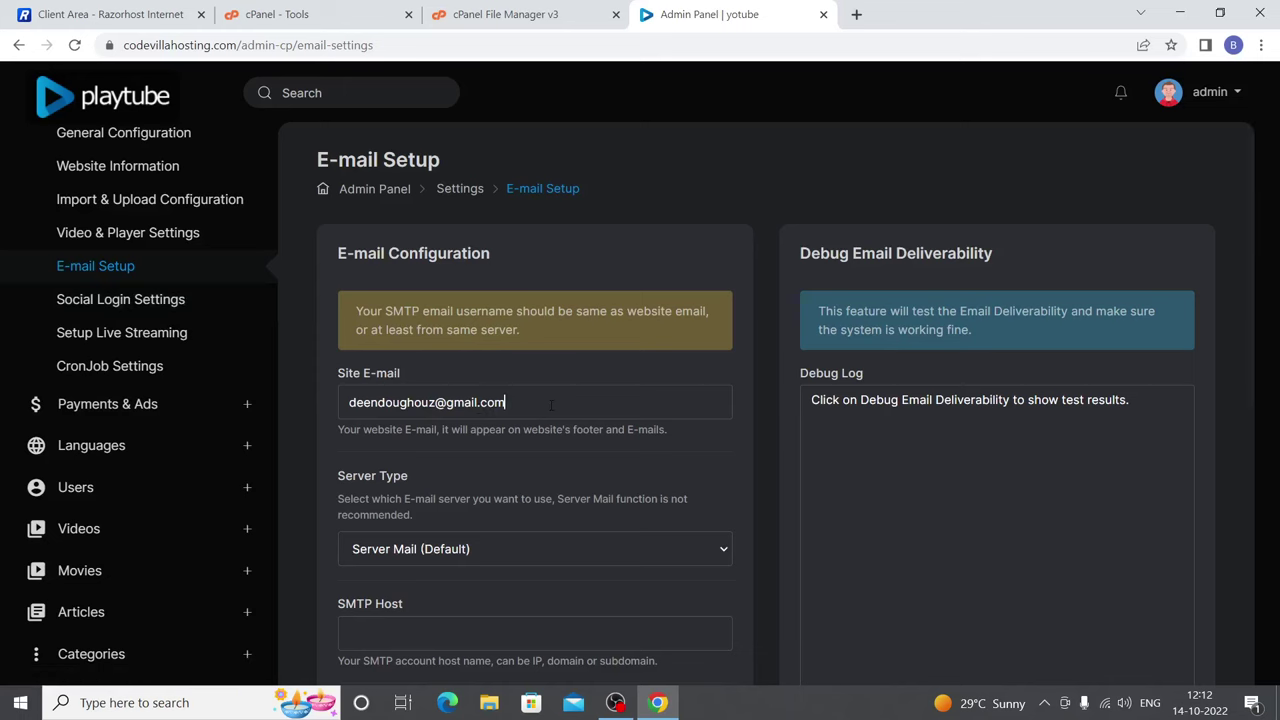
{"action": "triple_click", "coordinate": [495, 405]}
Step: Open Social Login Settings and expand the Payments & Ads section
{"action": "scroll", "coordinate": [510, 366], "scroll_direction": "down", "scroll_amount": 4}
{"action": "scroll", "coordinate": [230, 320], "scroll_direction": "down", "scroll_amount": 1}
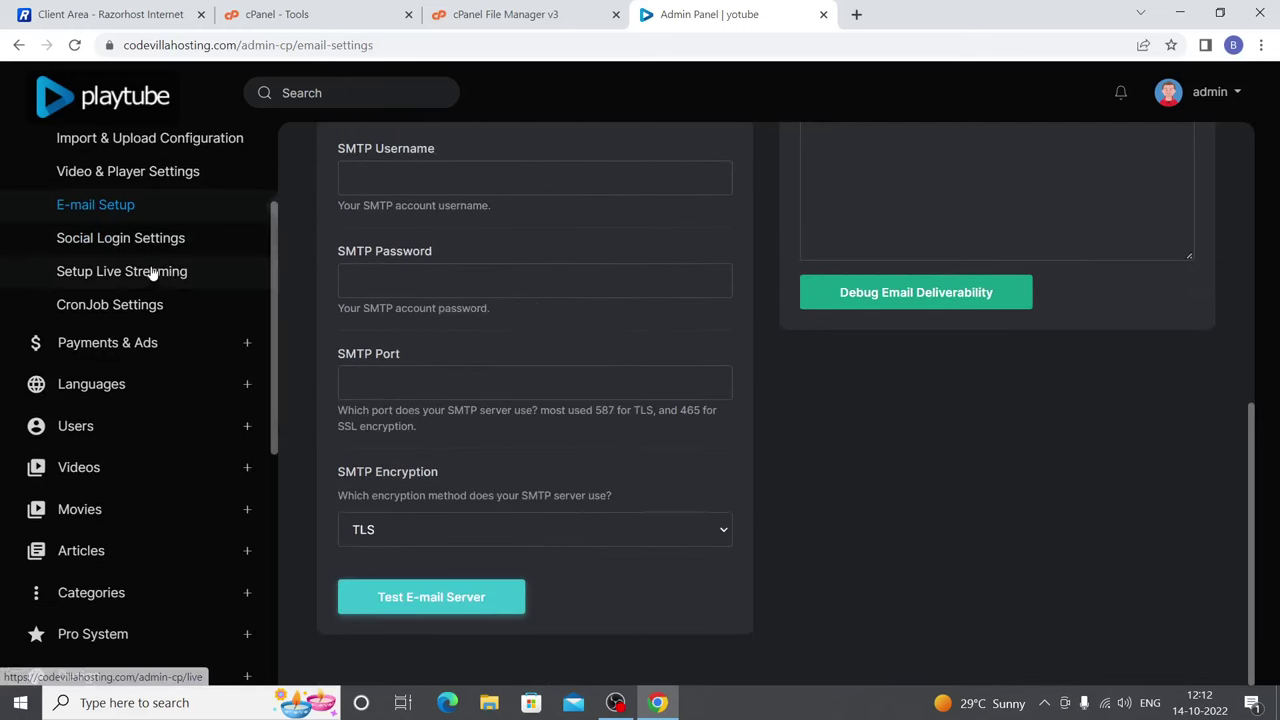
{"action": "left_click", "coordinate": [120, 237]}
{"action": "left_click", "coordinate": [143, 341]}
{"action": "scroll", "coordinate": [183, 353], "scroll_direction": "down", "scroll_amount": 2}
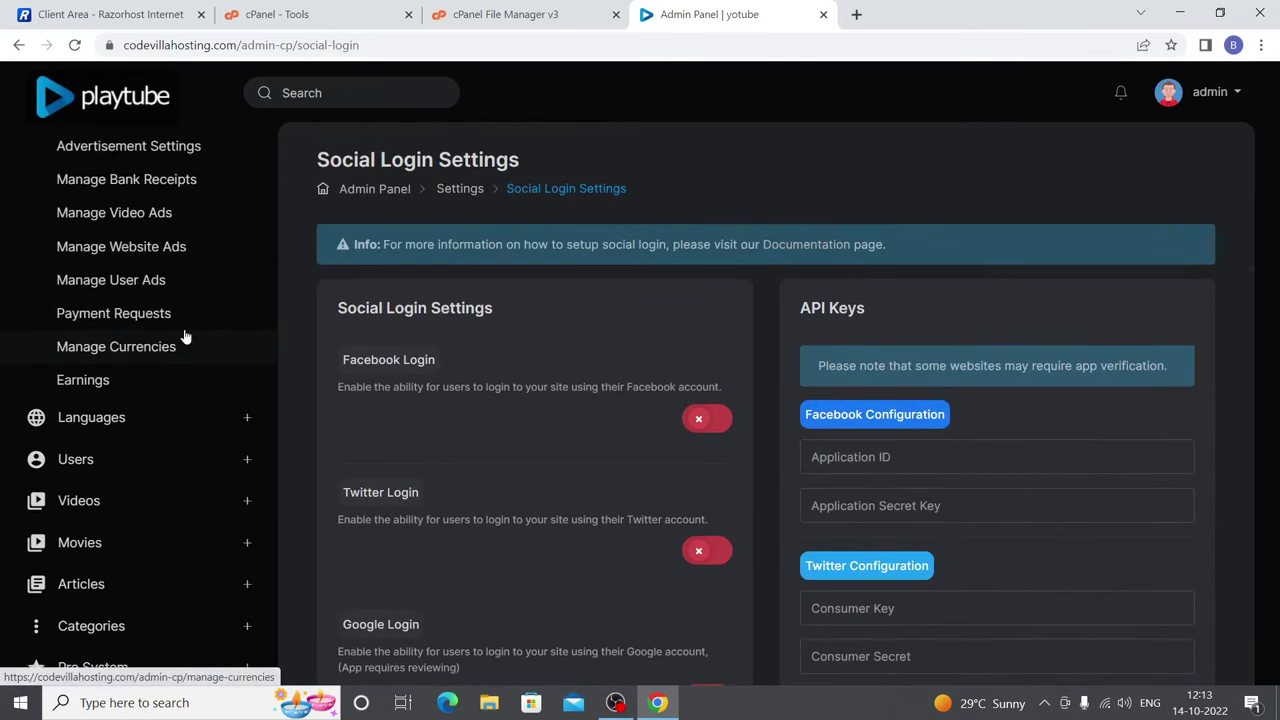
Step: Browse the bank receipts, video ads, user ads and website ads pages, inspecting ad code boxes
{"action": "left_click", "coordinate": [185, 180]}
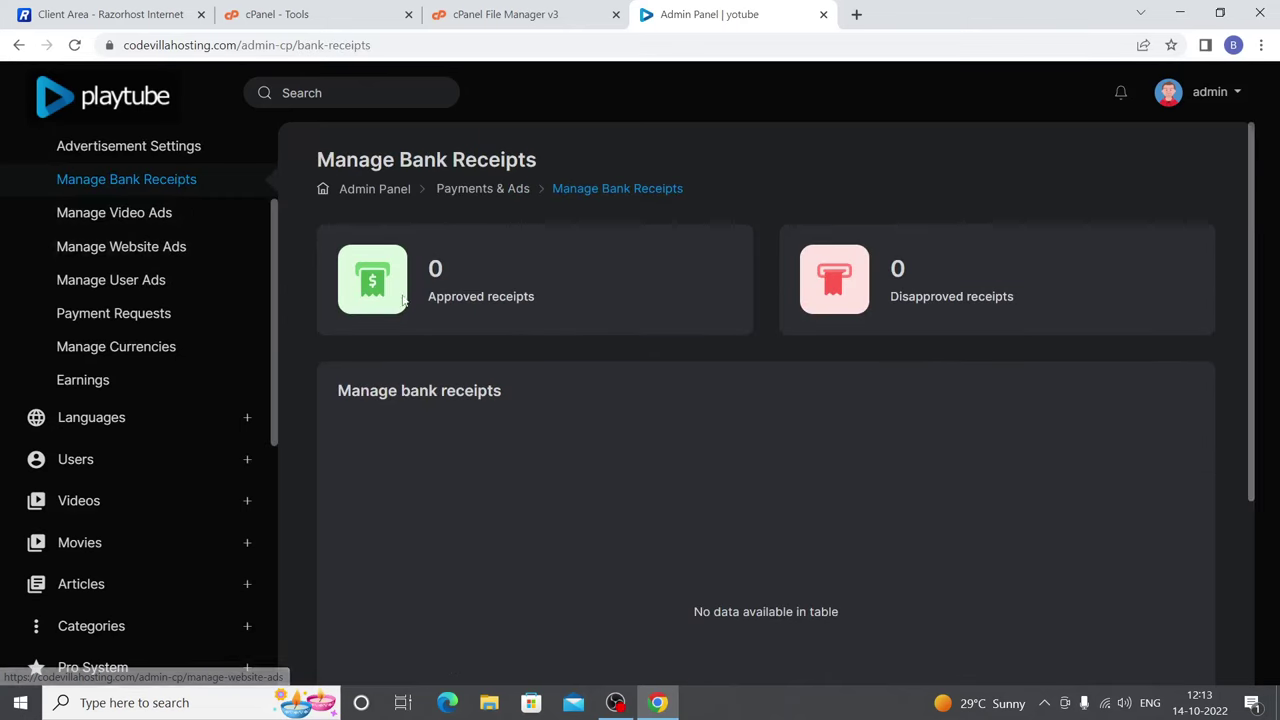
{"action": "left_click", "coordinate": [207, 216]}
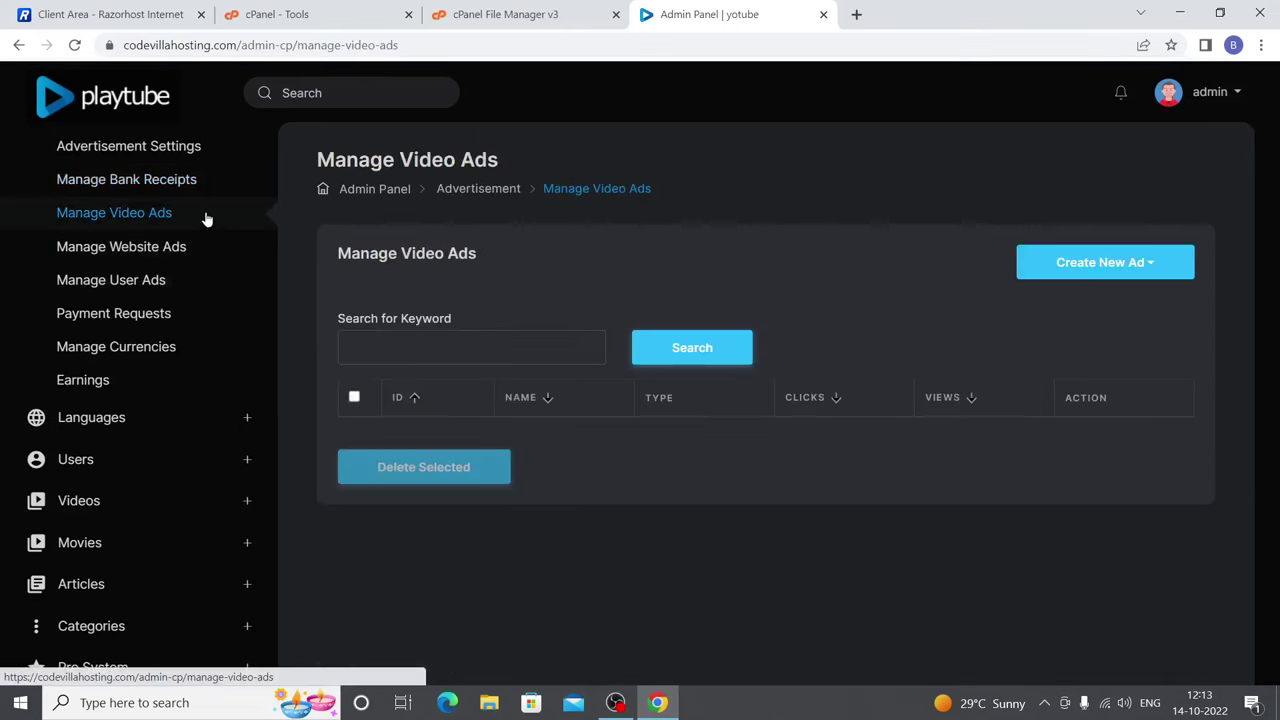
{"action": "left_click", "coordinate": [205, 290]}
{"action": "left_click", "coordinate": [259, 249]}
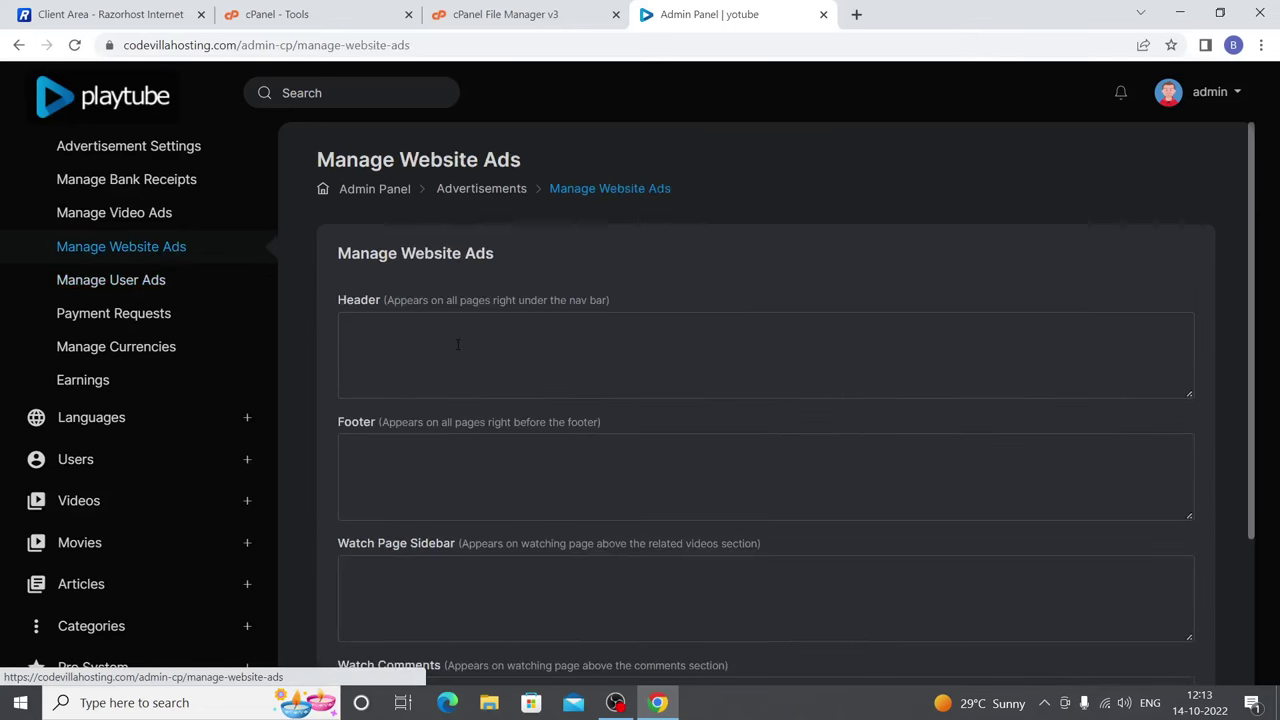
{"action": "left_click", "coordinate": [476, 440]}
{"action": "scroll", "coordinate": [476, 427], "scroll_direction": "down", "scroll_amount": 2}
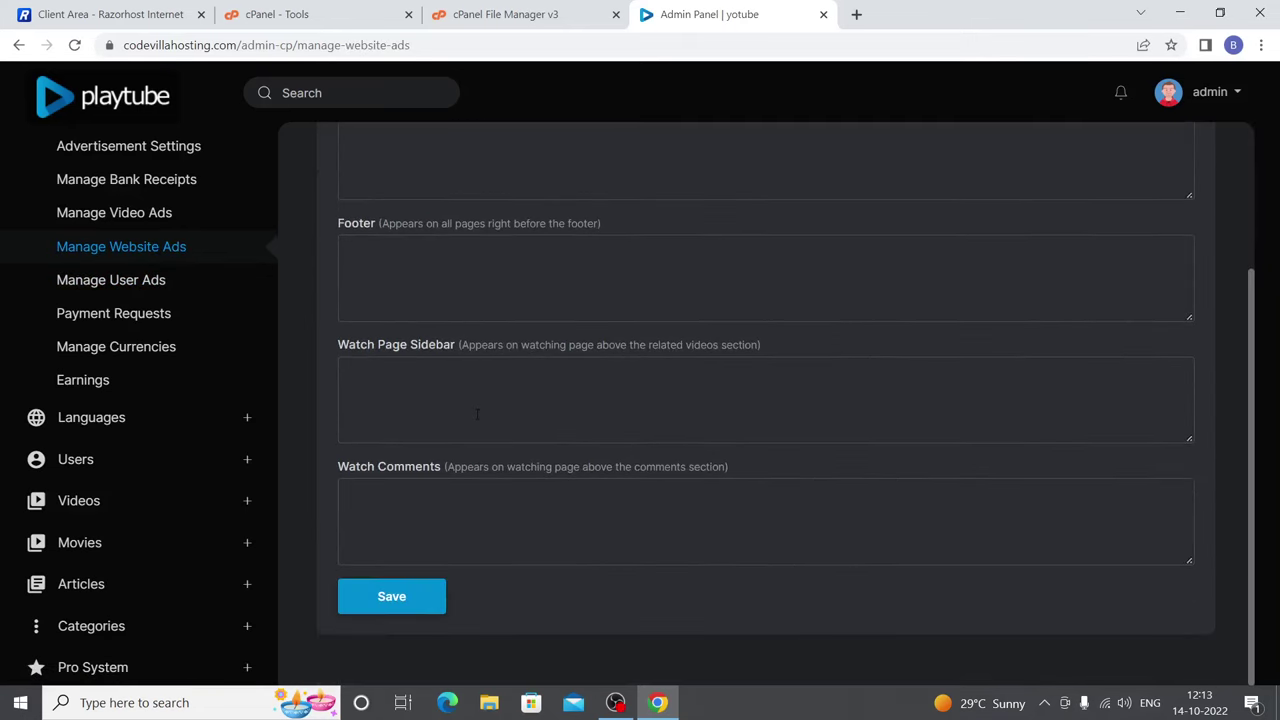
{"action": "left_click", "coordinate": [470, 510]}
Step: Check the currencies, earnings and payment requests pages, then open Videos > Manage Videos
{"action": "left_click", "coordinate": [163, 350]}
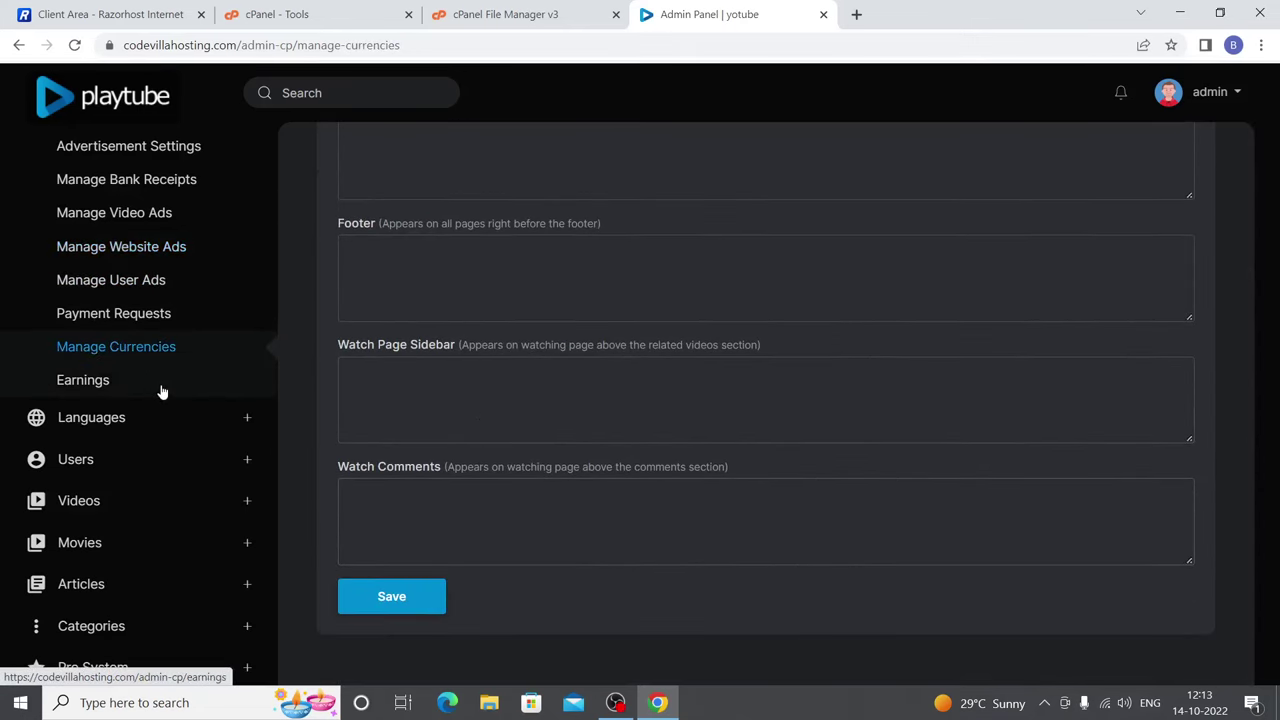
{"action": "left_click", "coordinate": [160, 383]}
{"action": "left_click", "coordinate": [185, 316]}
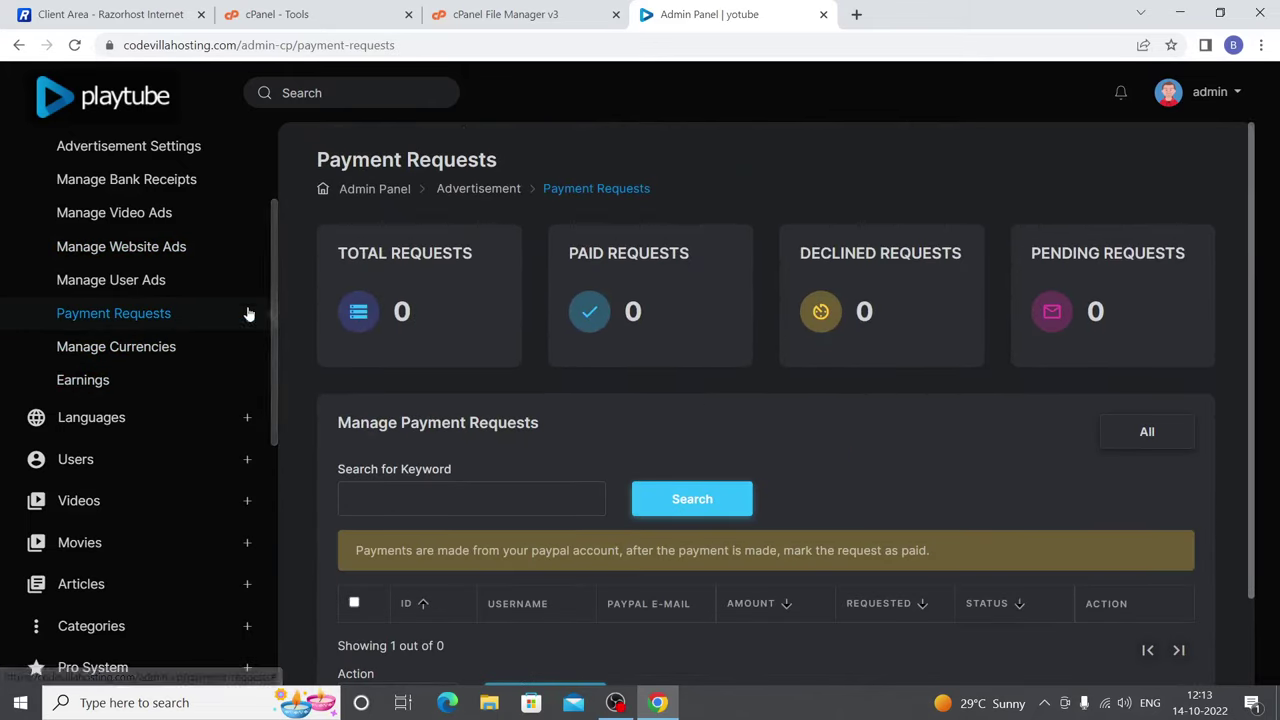
{"action": "left_click", "coordinate": [149, 280]}
{"action": "left_click", "coordinate": [129, 416]}
{"action": "left_click", "coordinate": [138, 476]}
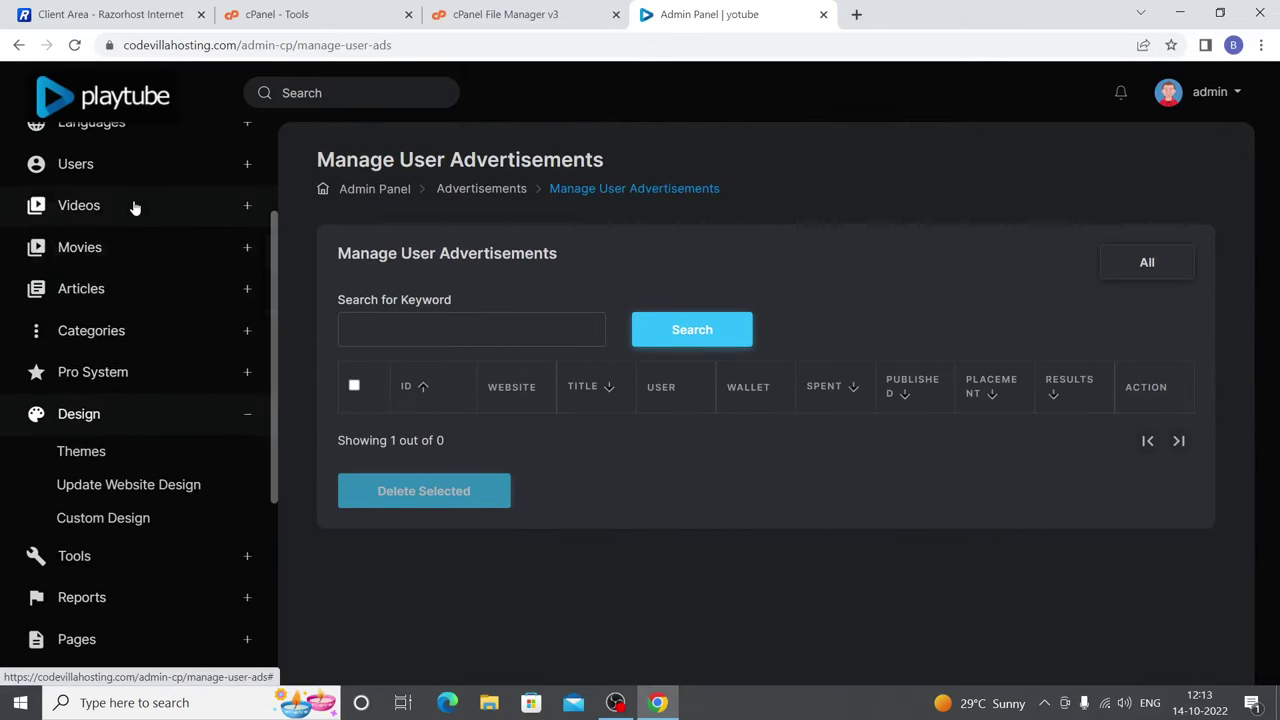
{"action": "left_click", "coordinate": [131, 206]}
{"action": "left_click", "coordinate": [160, 246]}
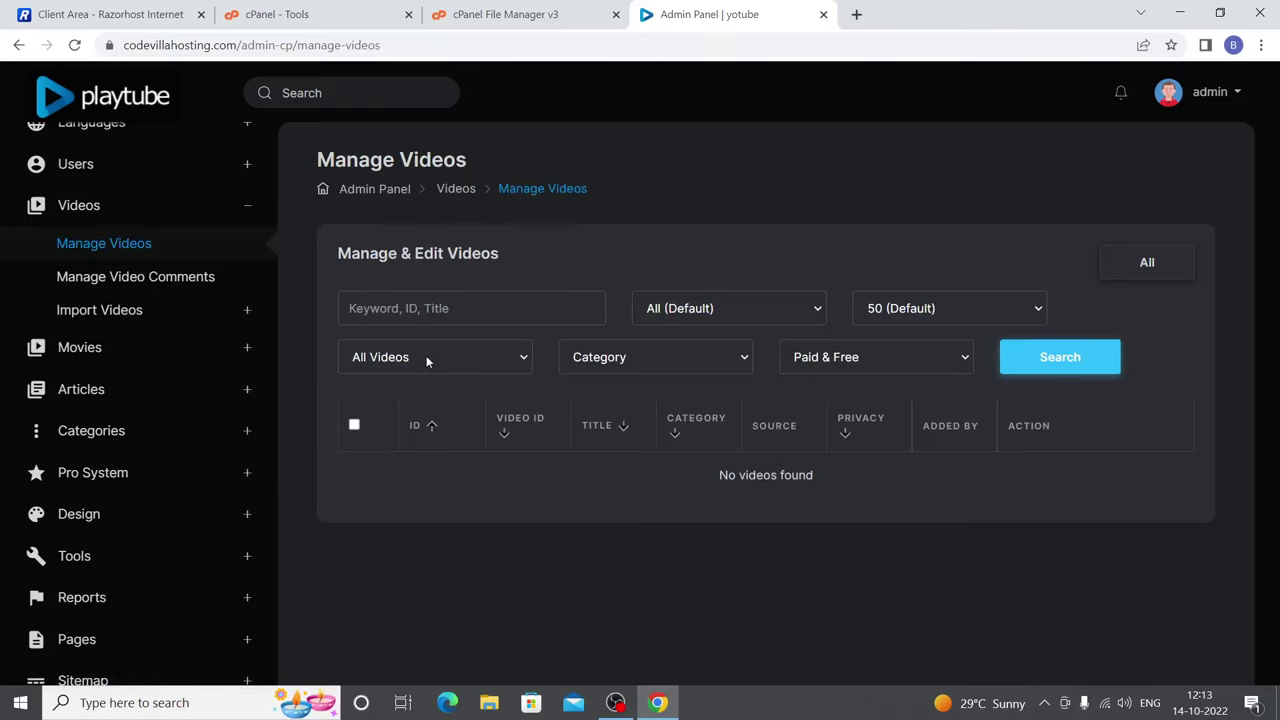
Step: Start a video upload from the home page, browse the Videos folders, then cancel the file picker
{"action": "left_click", "coordinate": [147, 97]}
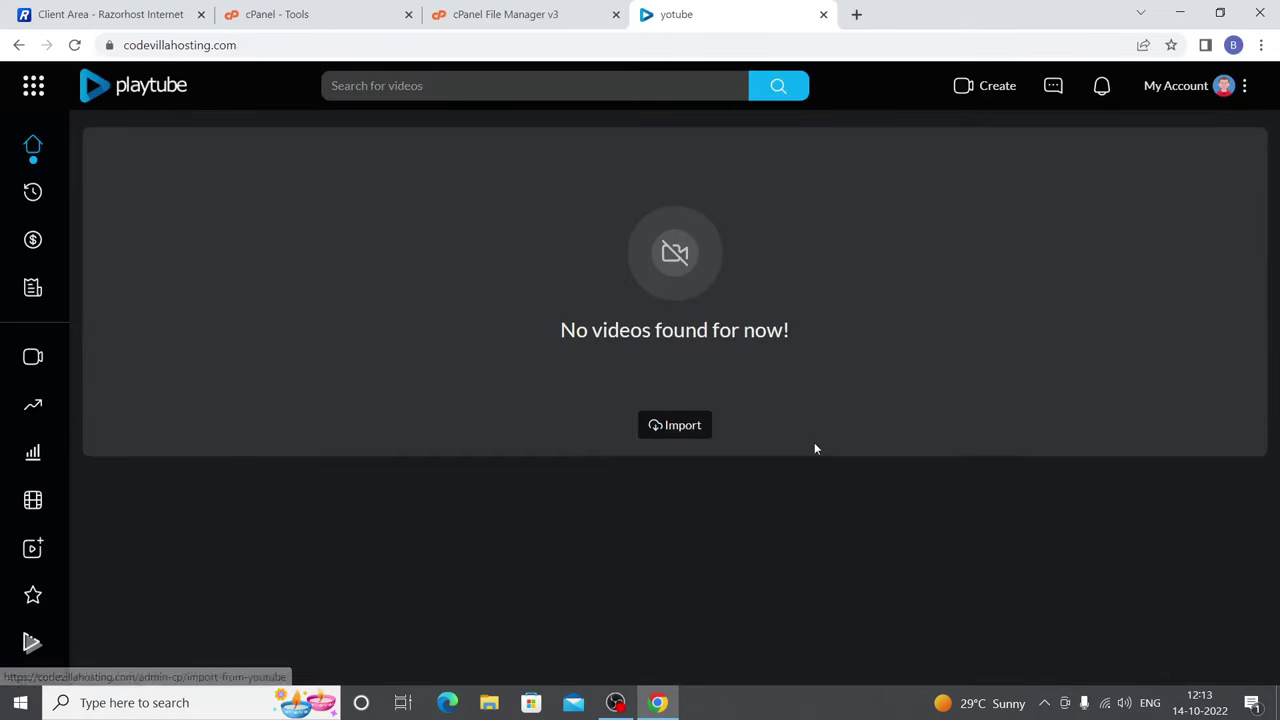
{"action": "left_click", "coordinate": [996, 88]}
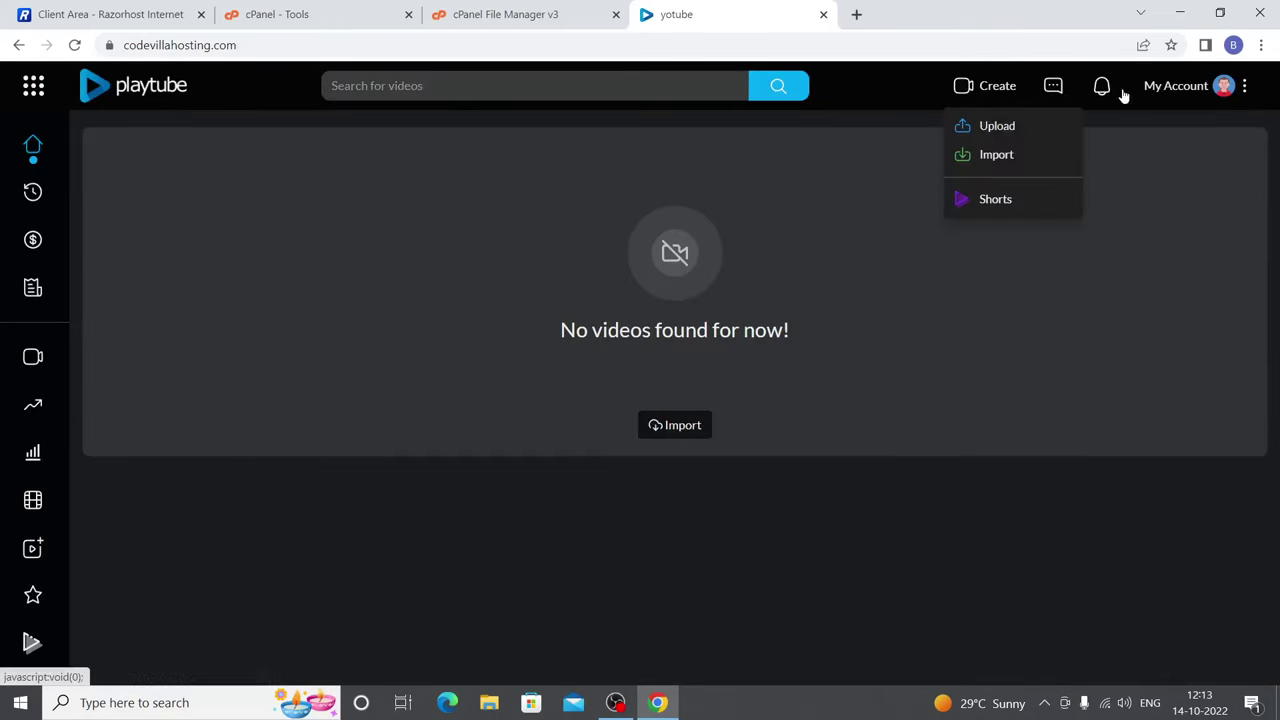
{"action": "left_click", "coordinate": [1034, 132]}
{"action": "left_click", "coordinate": [550, 402]}
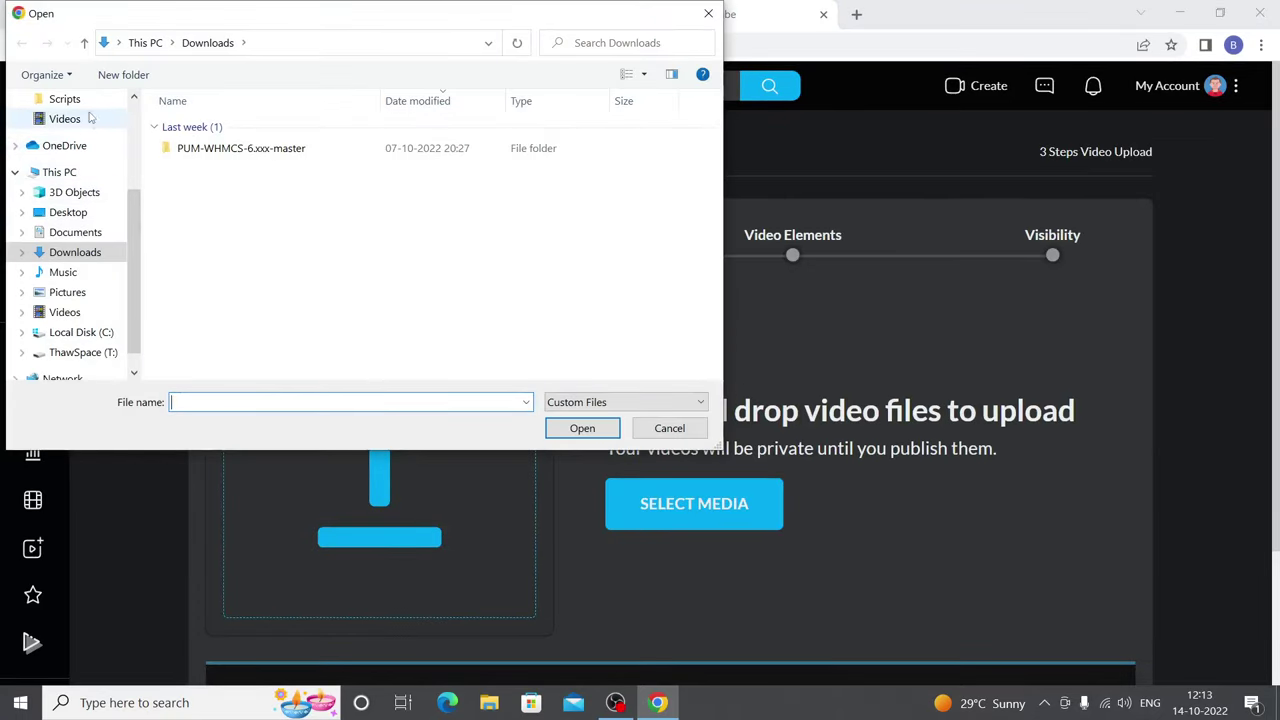
{"action": "scroll", "coordinate": [88, 190], "scroll_direction": "up", "scroll_amount": 1}
{"action": "left_click", "coordinate": [64, 159]}
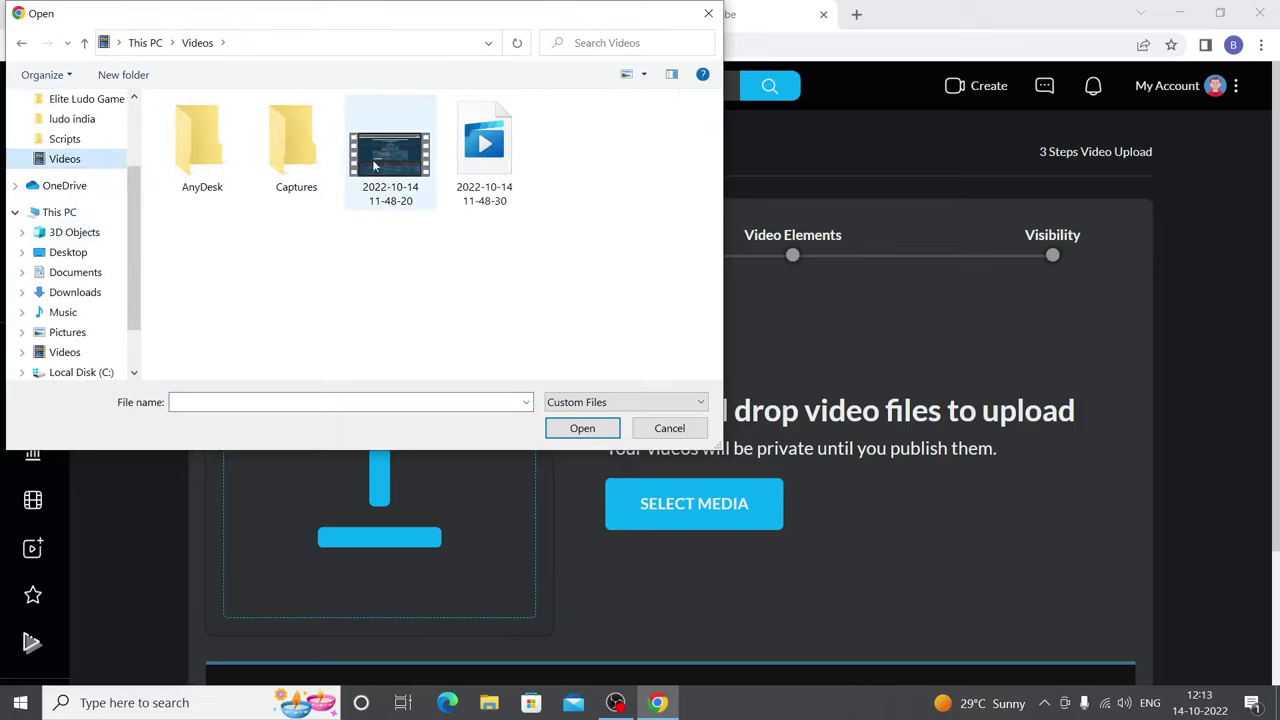
{"action": "double_click", "coordinate": [285, 155]}
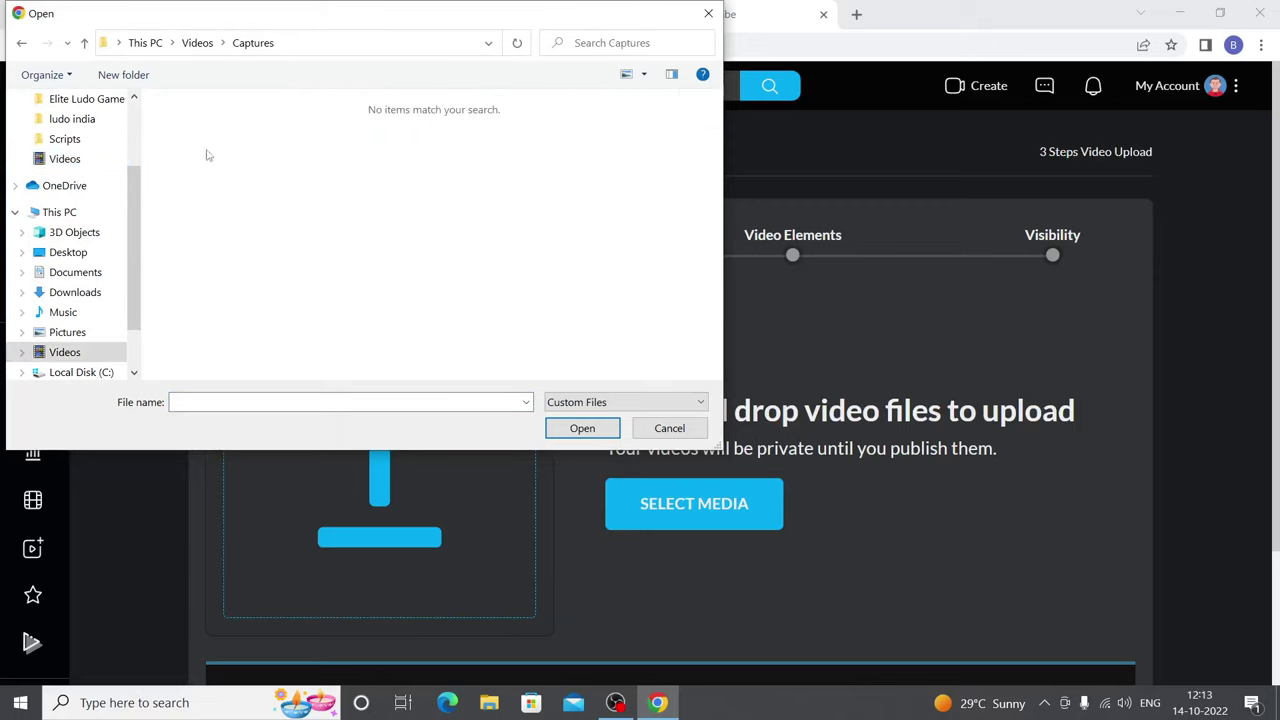
{"action": "left_click", "coordinate": [190, 42]}
{"action": "double_click", "coordinate": [213, 118]}
{"action": "left_click", "coordinate": [708, 13]}
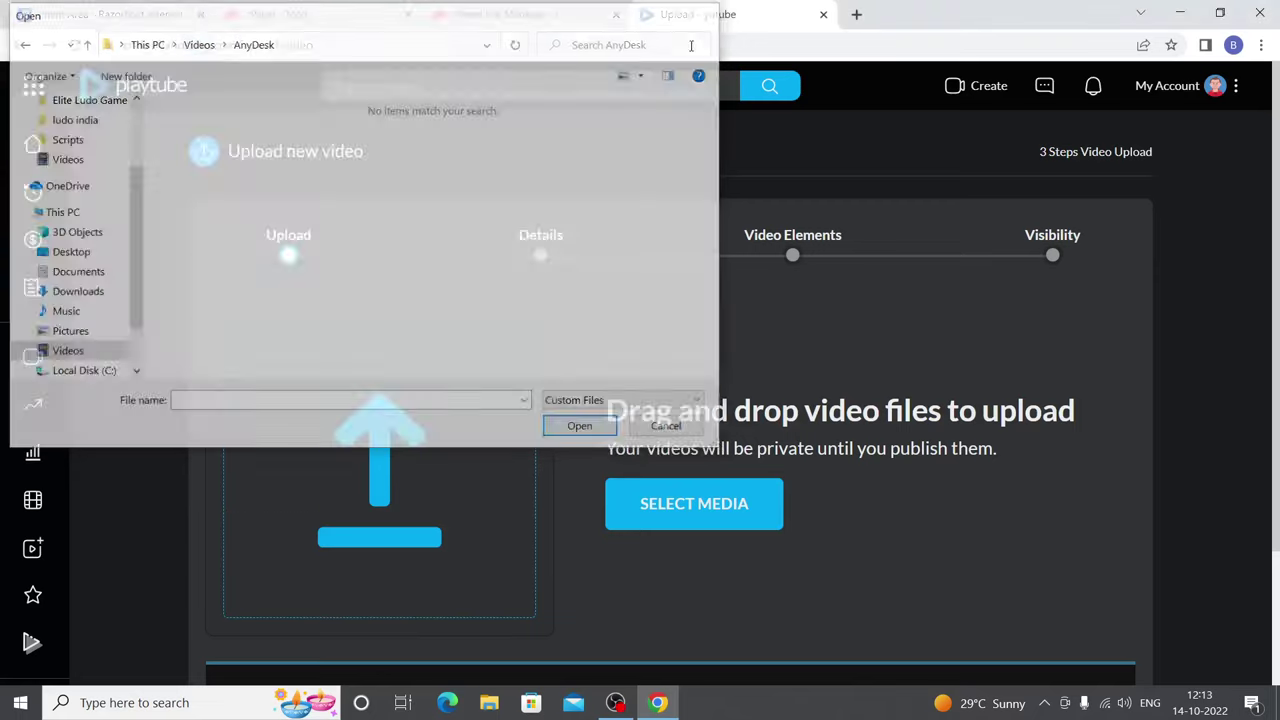
{"action": "left_click", "coordinate": [112, 100]}
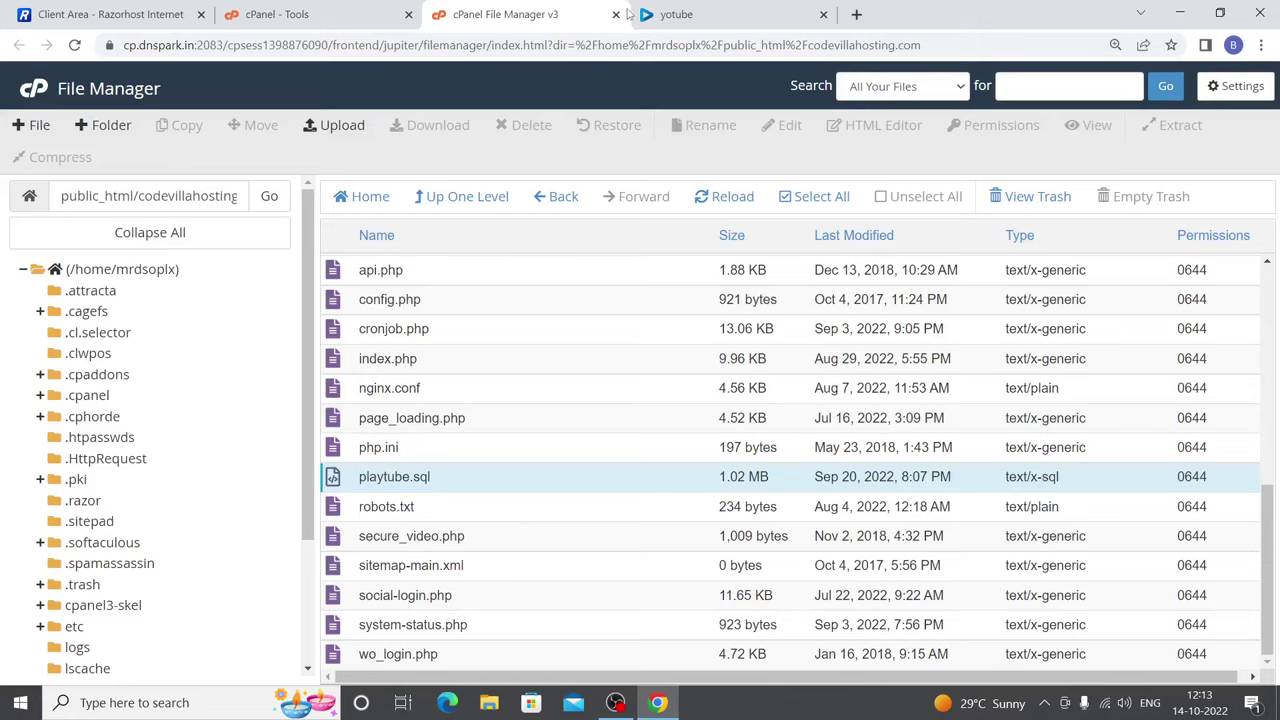
Step: Close both cPanel tabs and begin typing codecanyon in a new tab
{"action": "left_click", "coordinate": [660, 14]}
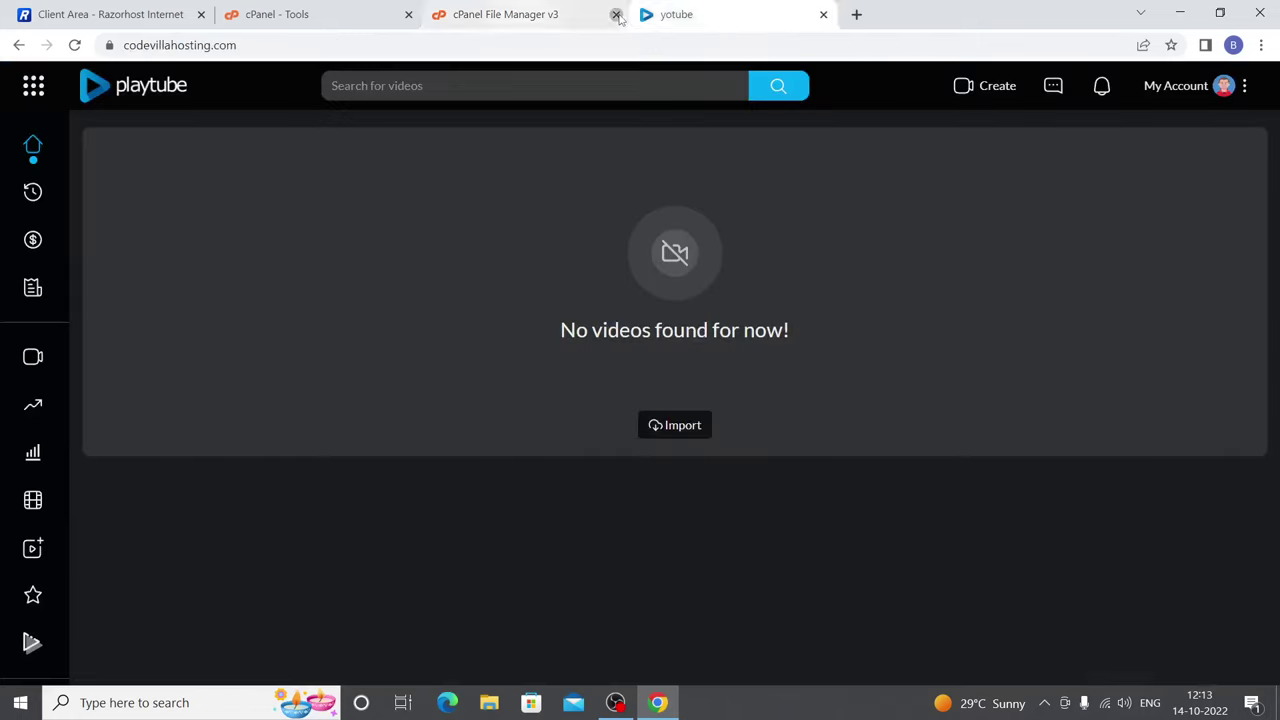
{"action": "left_click", "coordinate": [616, 14]}
{"action": "left_click", "coordinate": [408, 14]}
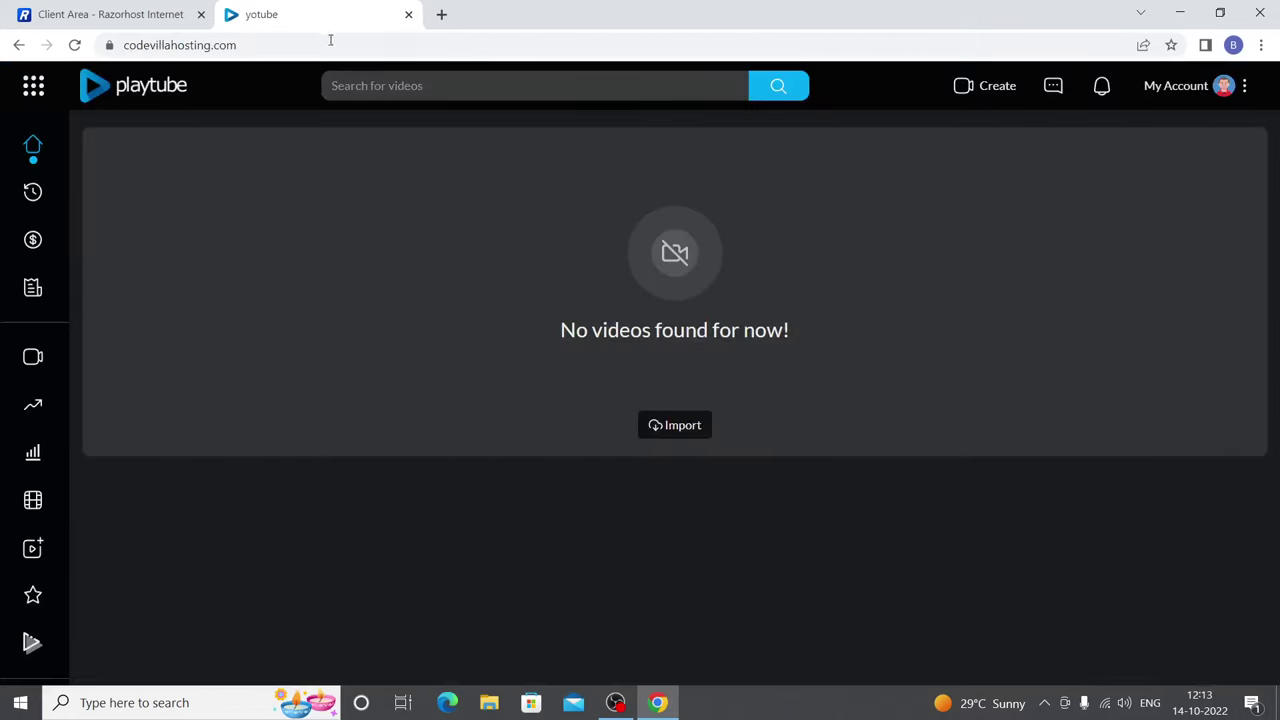
{"action": "left_click", "coordinate": [440, 12]}
{"action": "type", "text": "c"}
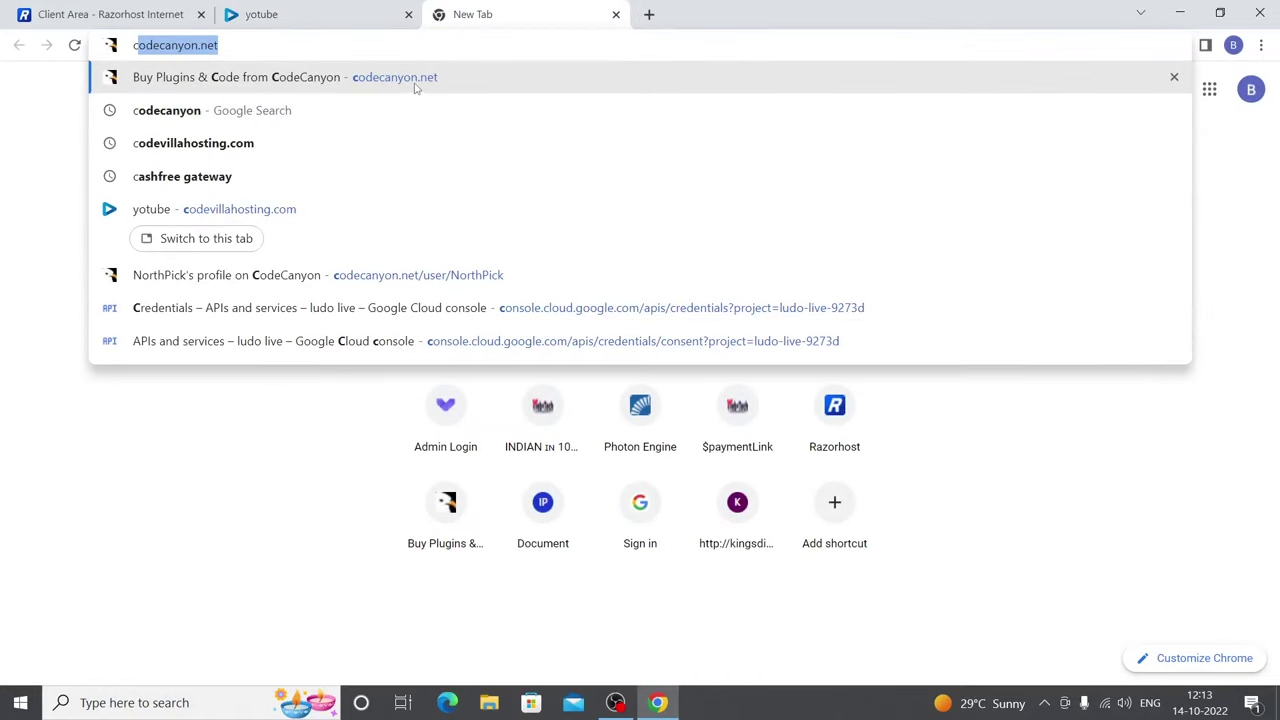
Step: Reach CodeCanyon through Google and search its items for 'playtub'
{"action": "left_click", "coordinate": [407, 122]}
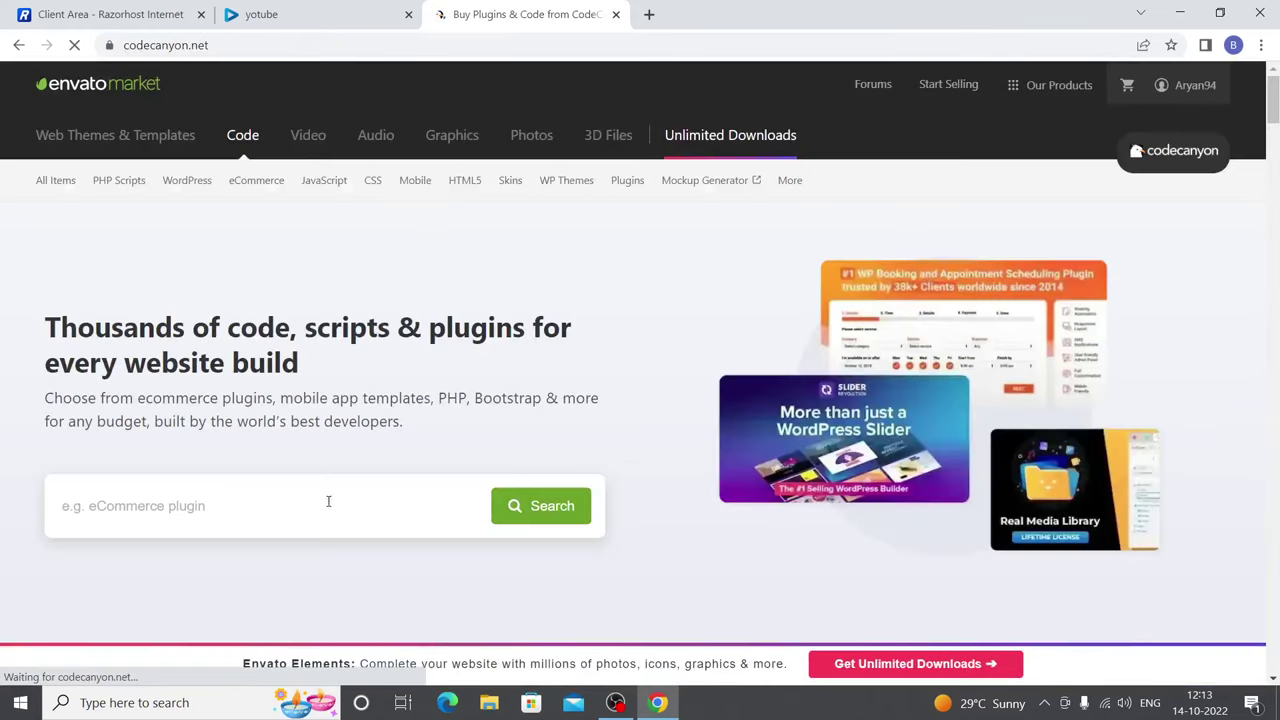
{"action": "left_click", "coordinate": [328, 502]}
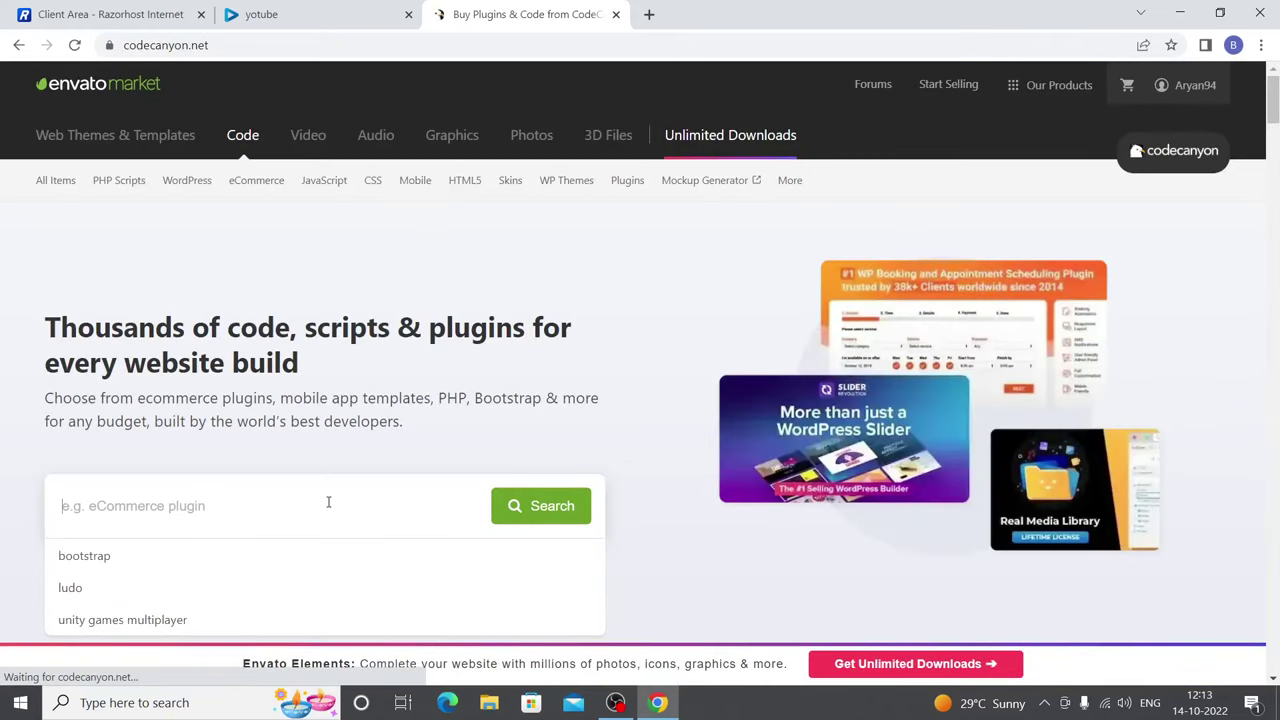
{"action": "type", "text": "play"}
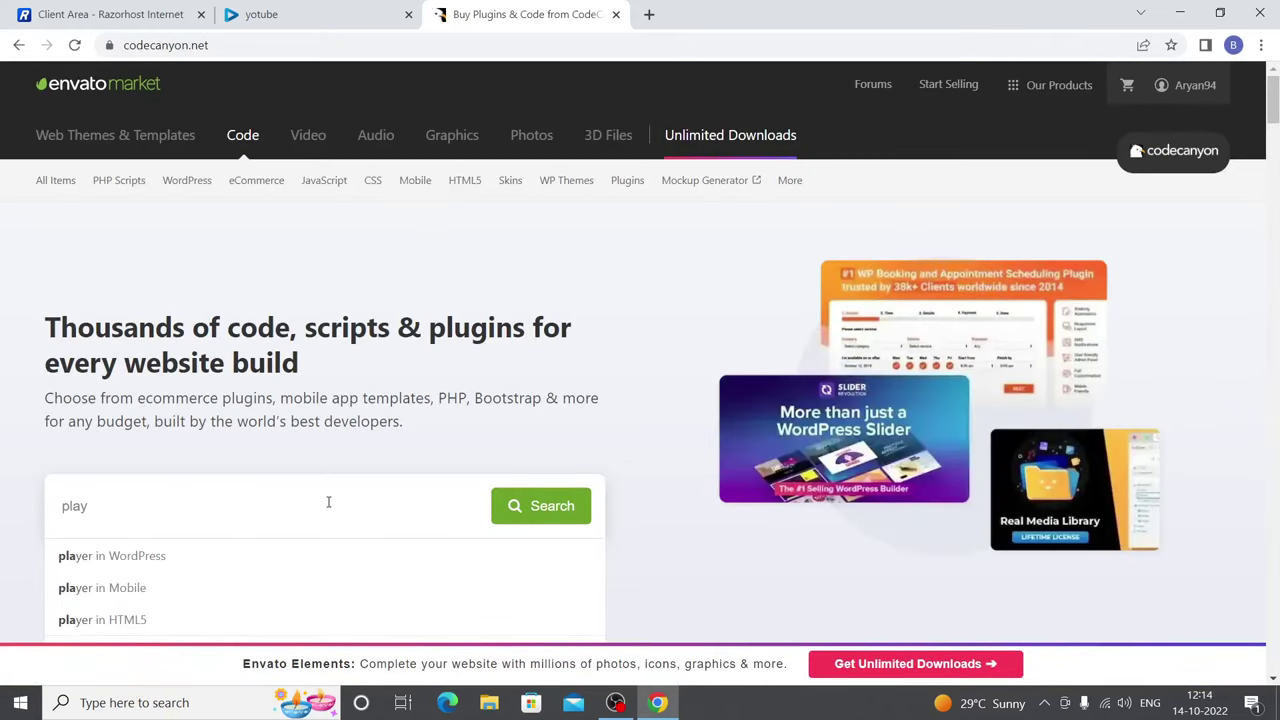
{"action": "type", "text": "tube"}
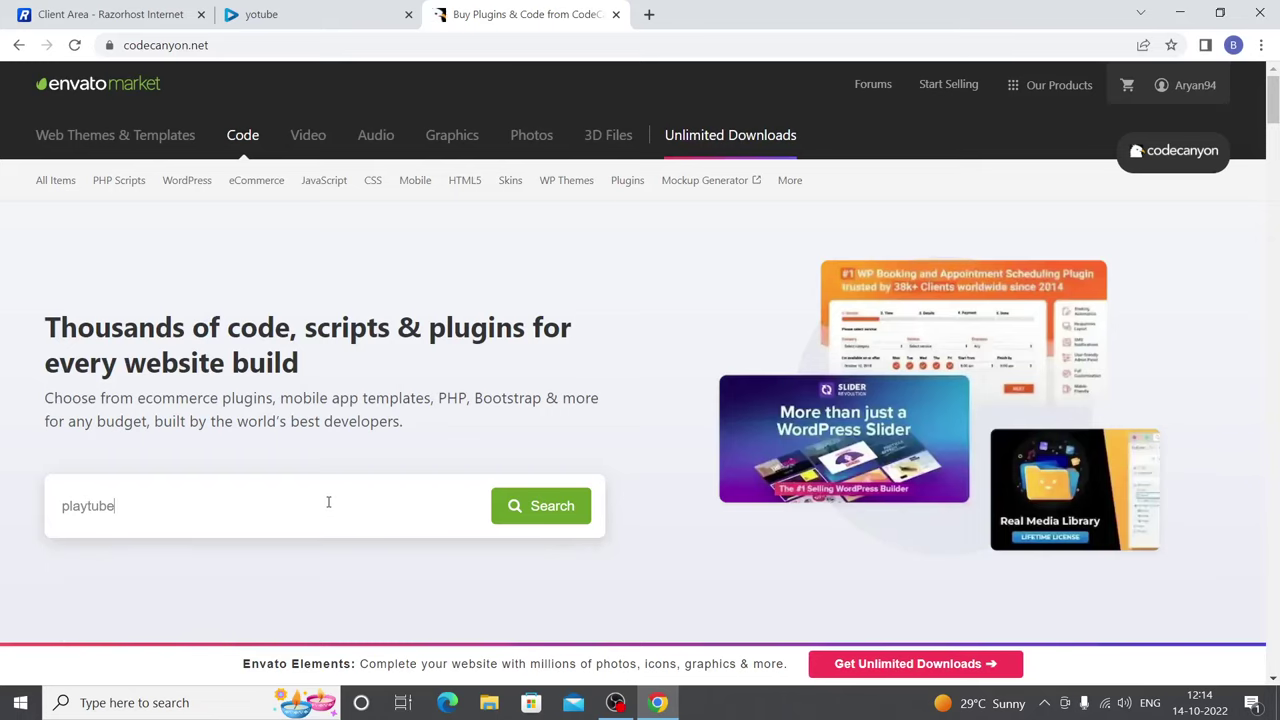
{"action": "key", "text": "Return"}
{"action": "scroll", "coordinate": [340, 474], "scroll_direction": "down", "scroll_amount": 4}
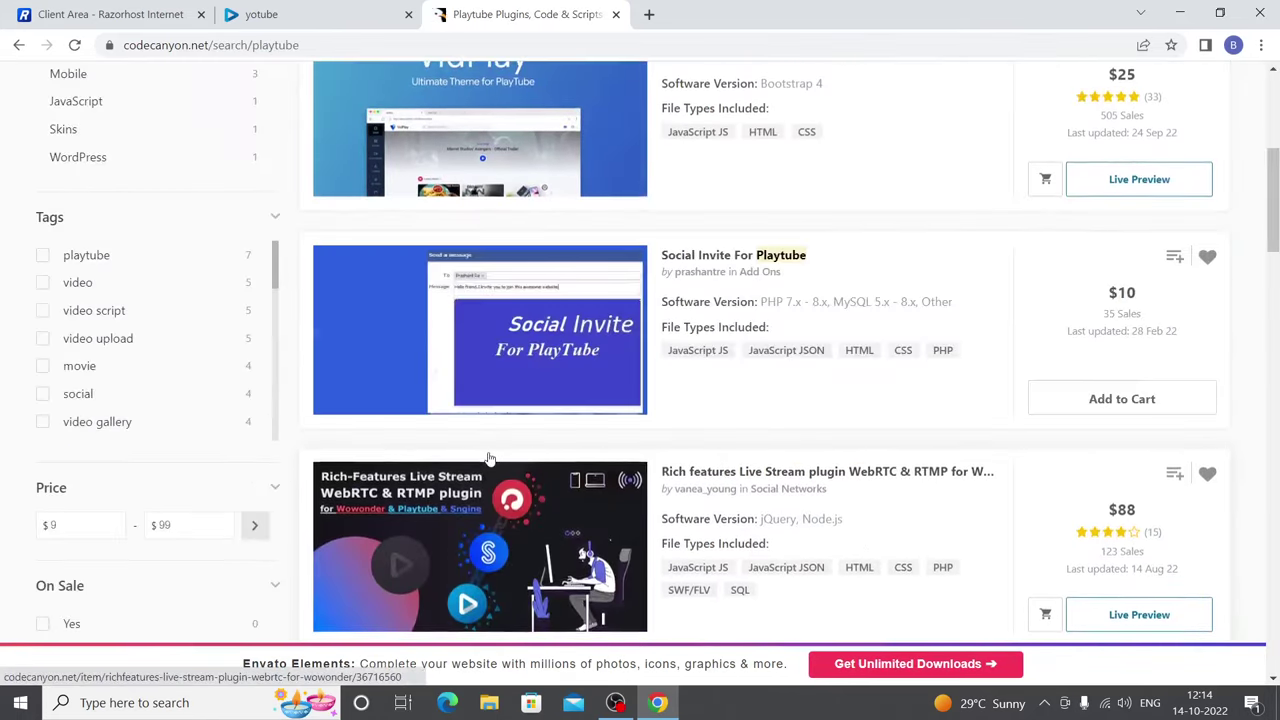
{"action": "scroll", "coordinate": [490, 457], "scroll_direction": "down", "scroll_amount": 4}
{"action": "scroll", "coordinate": [490, 457], "scroll_direction": "down", "scroll_amount": 3}
{"action": "scroll", "coordinate": [720, 170], "scroll_direction": "up", "scroll_amount": 1}
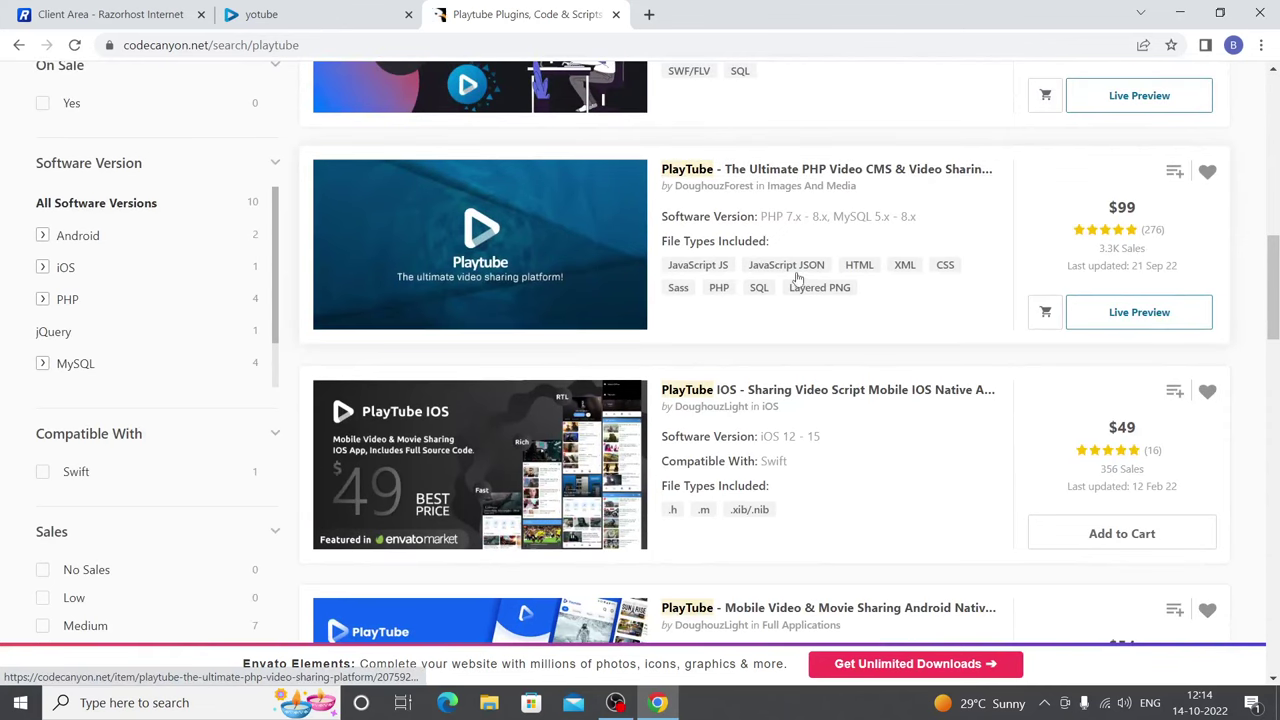
{"action": "scroll", "coordinate": [770, 365], "scroll_direction": "down", "scroll_amount": 3}
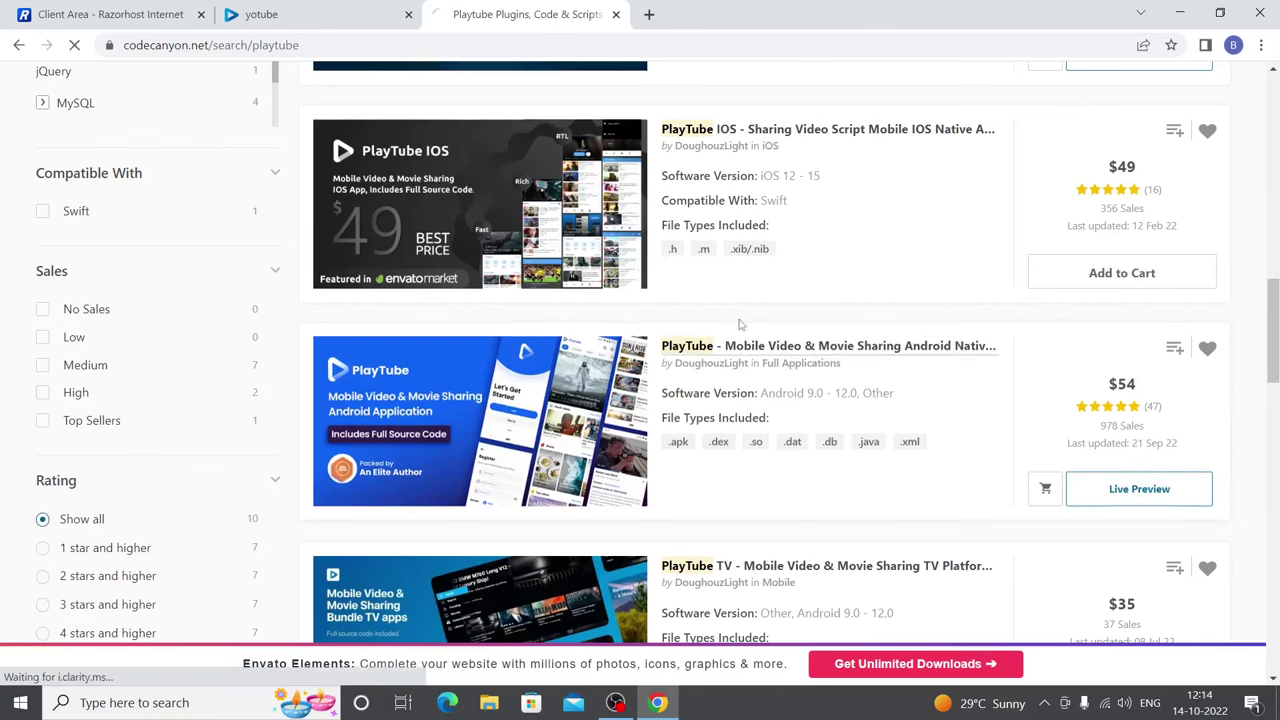
Step: Open the PlayTube Android app's item page, scroll through it, then close Chrome
{"action": "left_click", "coordinate": [864, 350]}
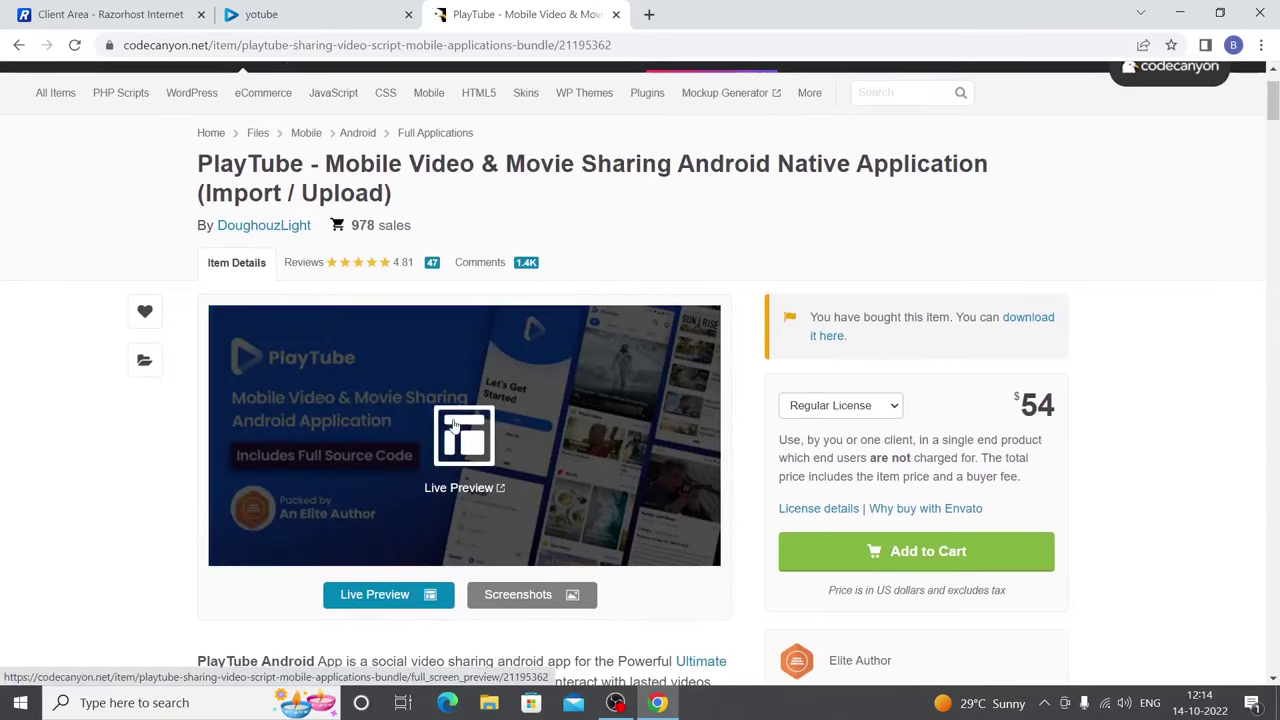
{"action": "scroll", "coordinate": [452, 425], "scroll_direction": "down", "scroll_amount": 3}
{"action": "scroll", "coordinate": [341, 470], "scroll_direction": "down", "scroll_amount": 3}
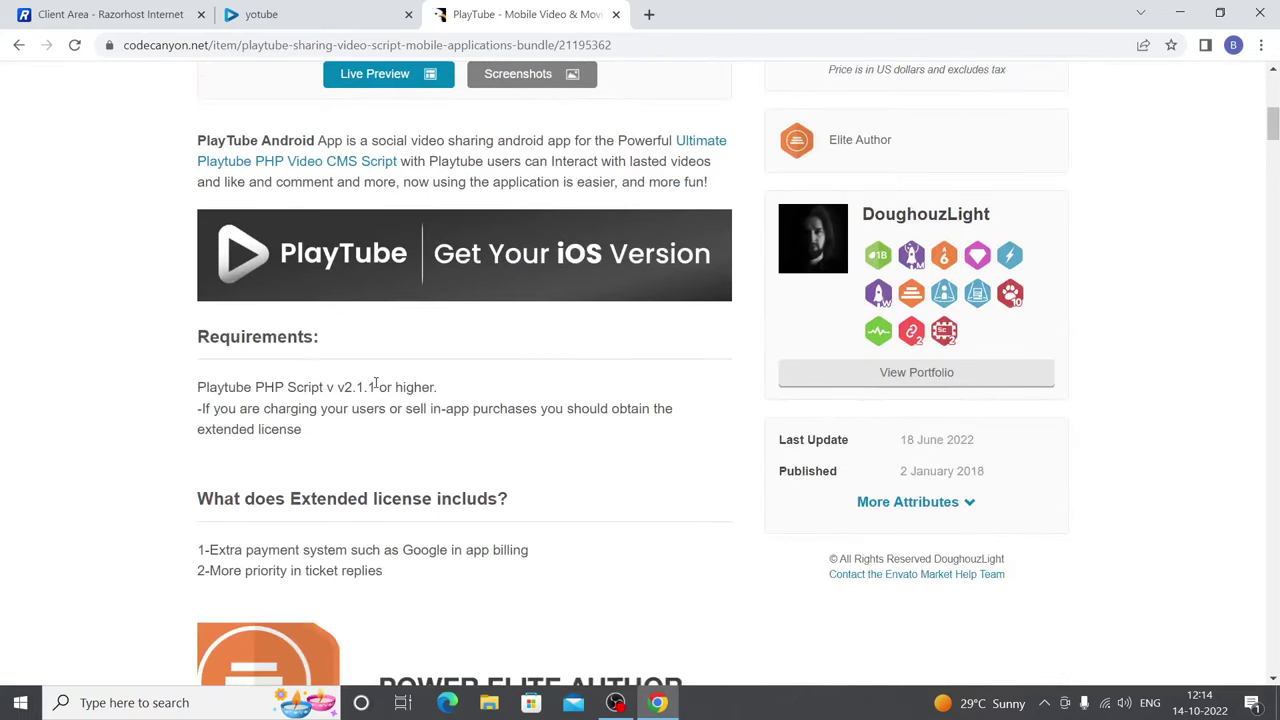
{"action": "scroll", "coordinate": [390, 387], "scroll_direction": "up", "scroll_amount": 3}
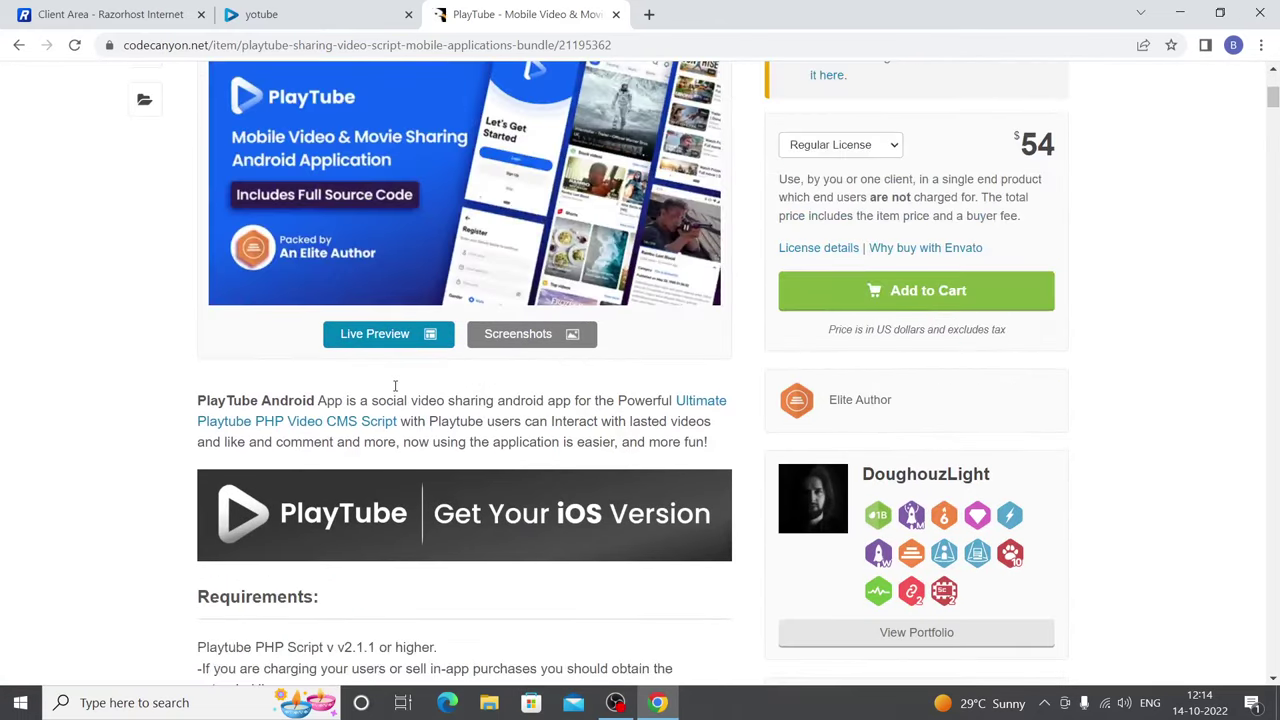
{"action": "scroll", "coordinate": [405, 387], "scroll_direction": "down", "scroll_amount": 4}
{"action": "scroll", "coordinate": [407, 389], "scroll_direction": "up", "scroll_amount": 3}
{"action": "scroll", "coordinate": [407, 389], "scroll_direction": "up", "scroll_amount": 2}
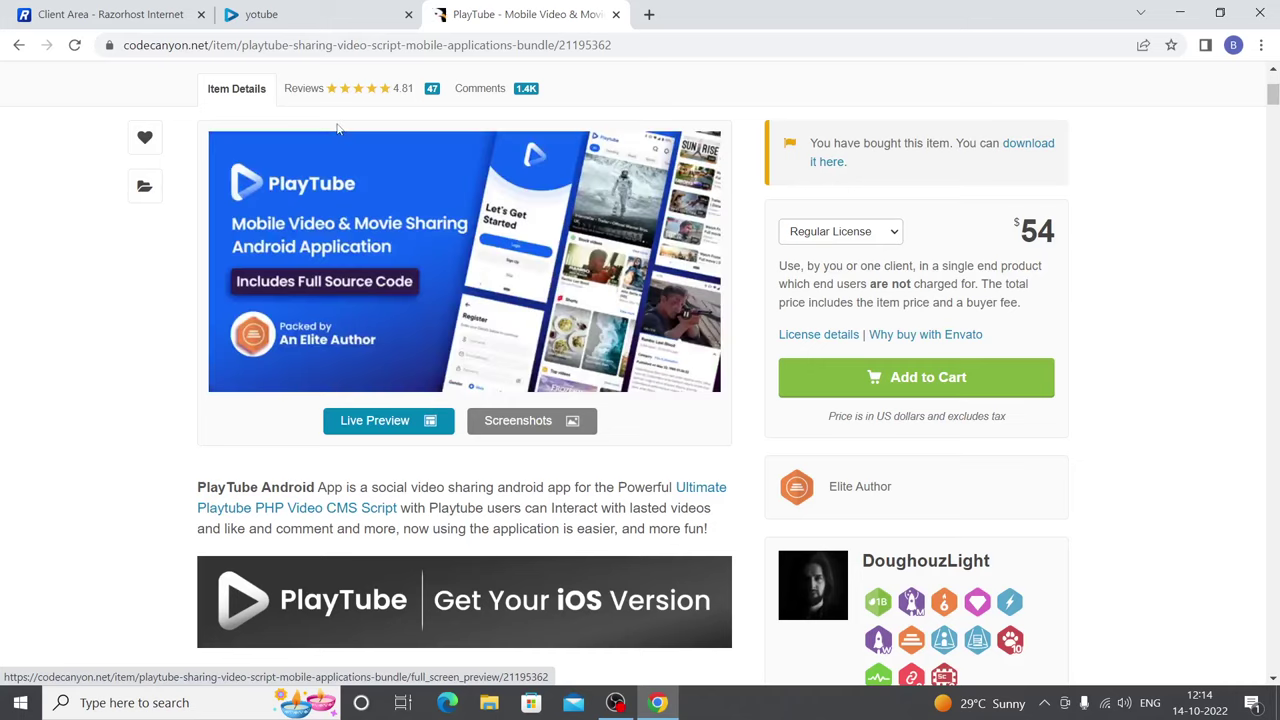
{"action": "left_click", "coordinate": [1259, 13]}
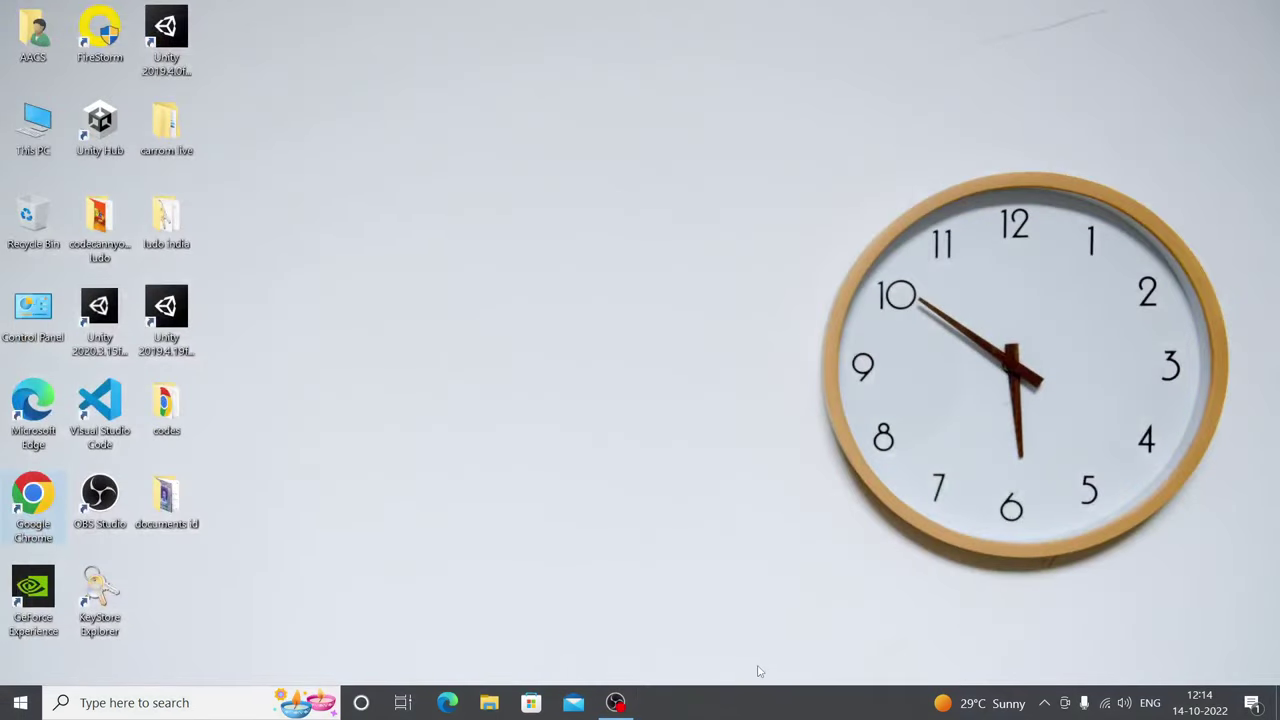
Step: Restore the OBS Studio window from the taskbar
{"action": "left_click", "coordinate": [619, 703]}
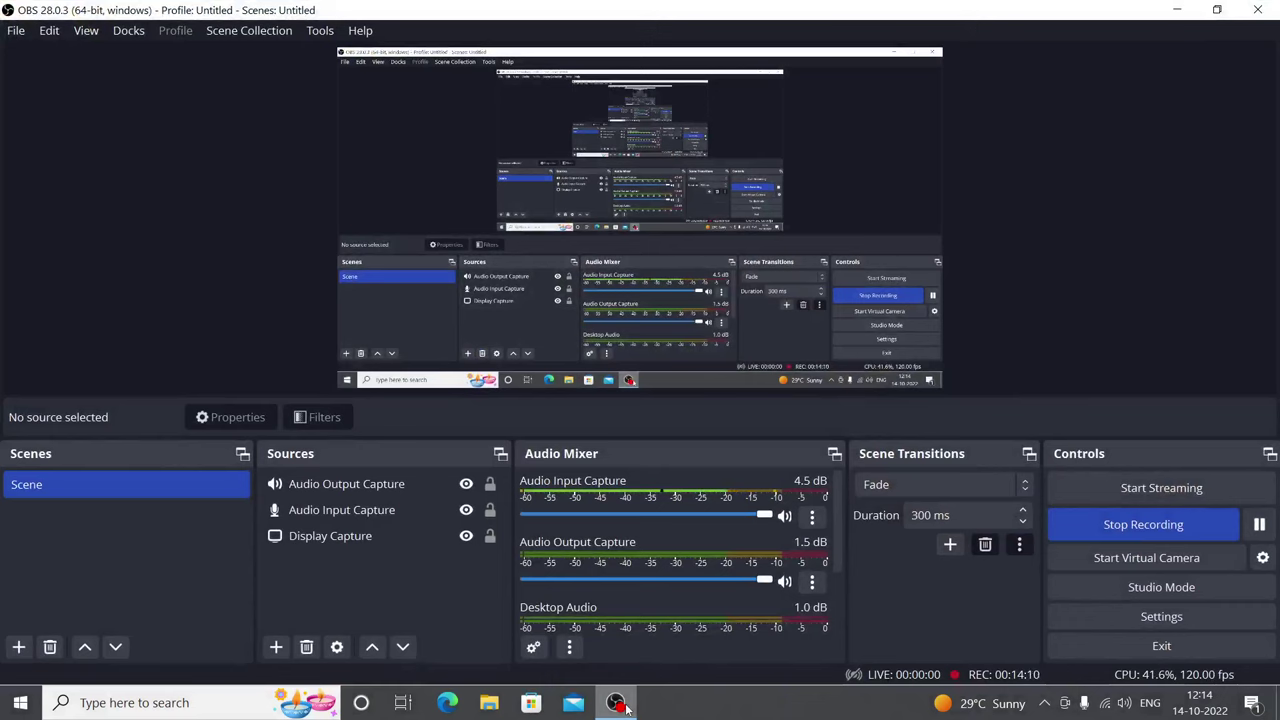